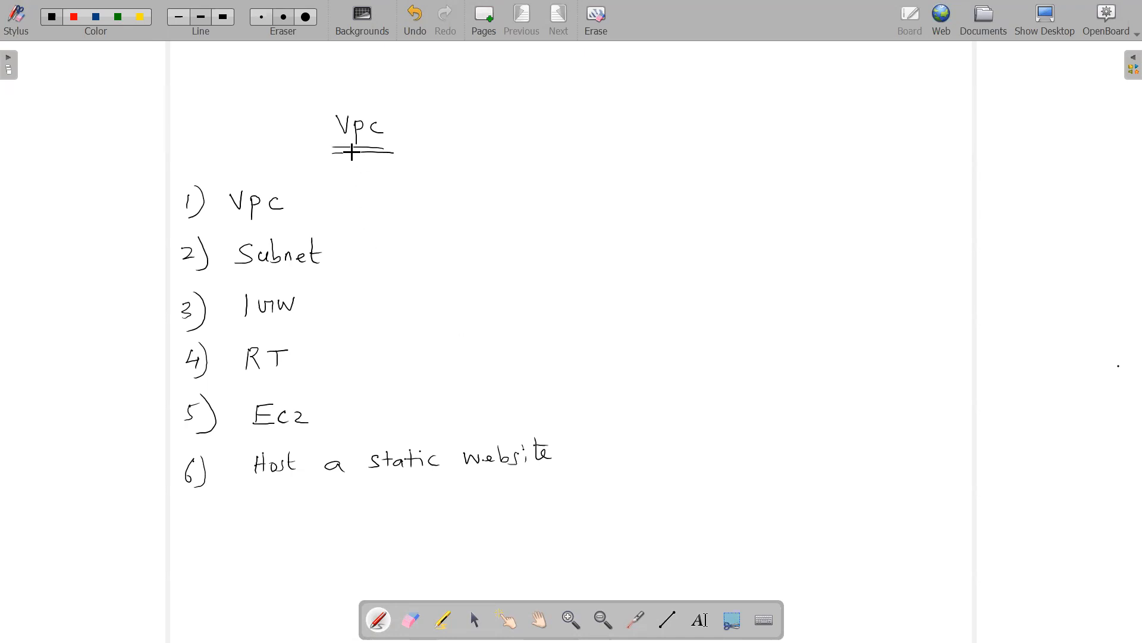
Step: Handwrite "+ EC2" after the VPC title and draw a long downward arrow alongside the six-item list
mouse_move(420, 117)
mouse_down()
mouse_move(420, 133)
mouse_move(460, 132)
mouse_up()
drag(460, 116, 468, 124)
drag(460, 132, 486, 131)
drag(489, 119, 503, 130)
drag(114, 182, 114, 469)
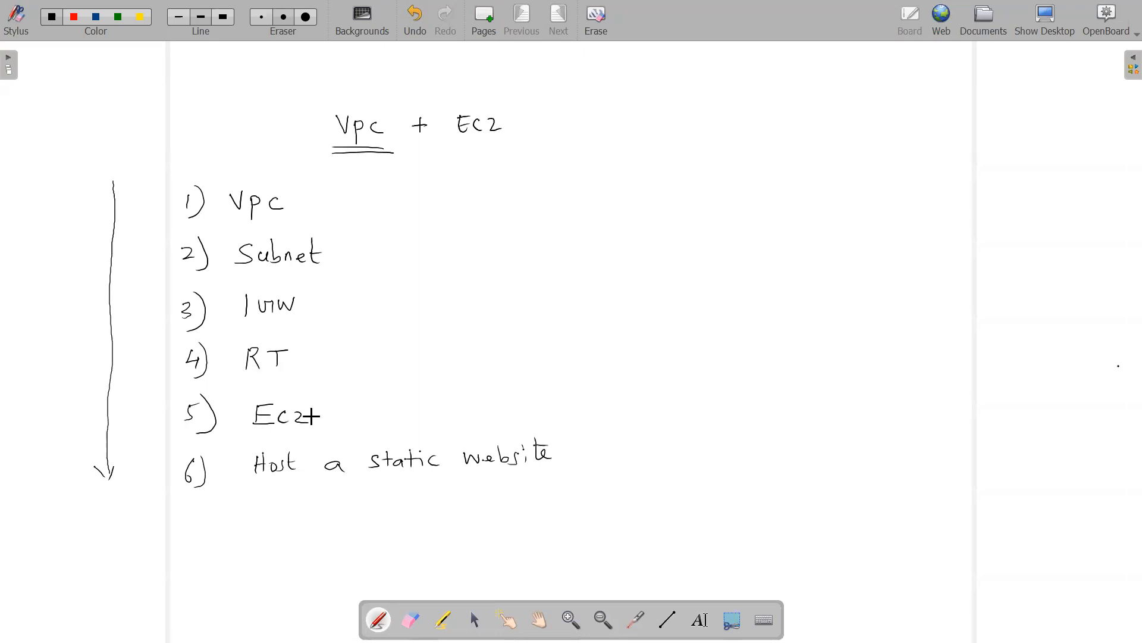
Step: Handwrite "– Virtual Server" beside list item 5, EC2, and double-underline EC2
drag(321, 415, 373, 407)
mouse_move(376, 403)
mouse_down()
mouse_move(377, 417)
mouse_move(410, 400)
mouse_move(429, 416)
mouse_up()
drag(440, 411, 489, 407)
drag(253, 428, 301, 430)
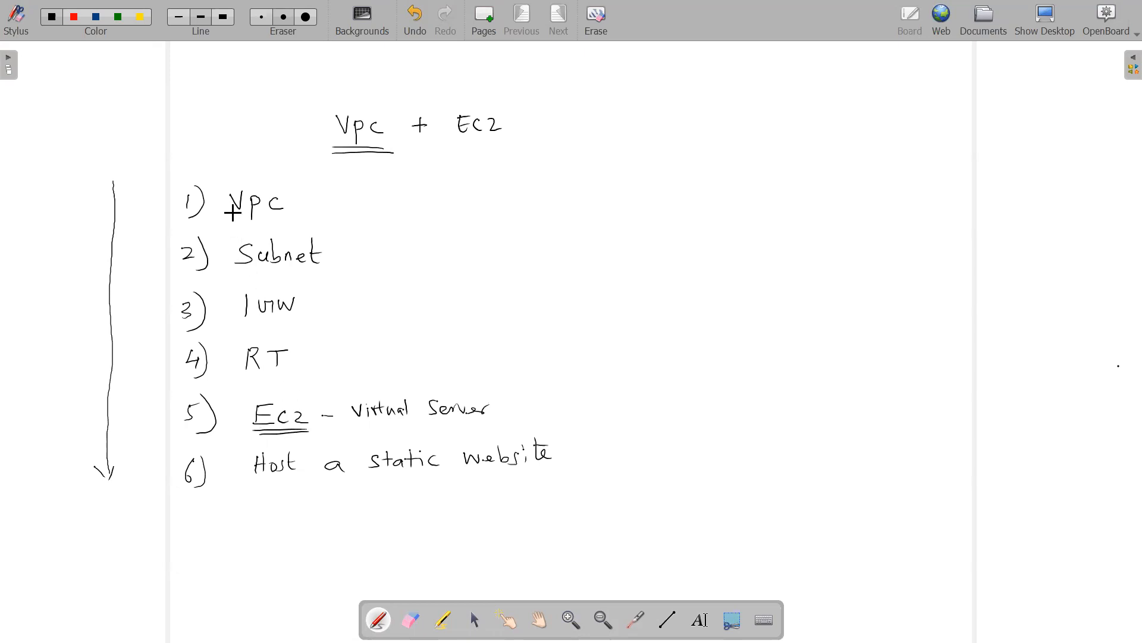
Step: Underline VPC and Subnet in the list and handwrite an underlined "Virtual private cloud" beside item 1
drag(242, 220, 260, 223)
drag(256, 267, 273, 271)
mouse_move(326, 202)
mouse_down()
mouse_move(506, 188)
mouse_move(505, 178)
mouse_move(712, 182)
mouse_up()
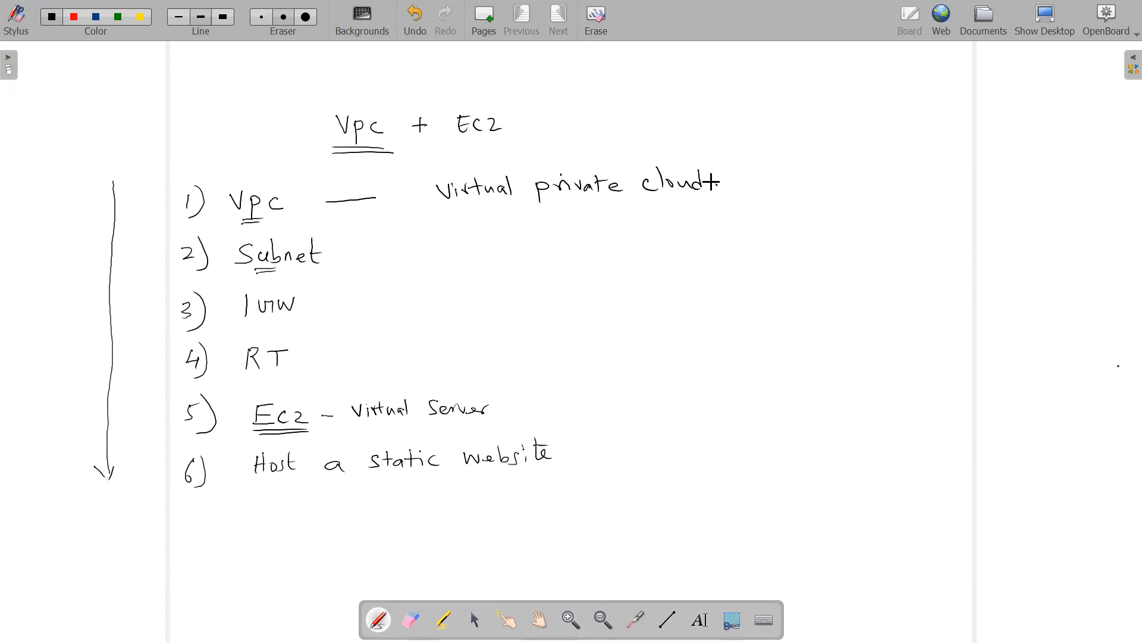
drag(433, 213, 707, 200)
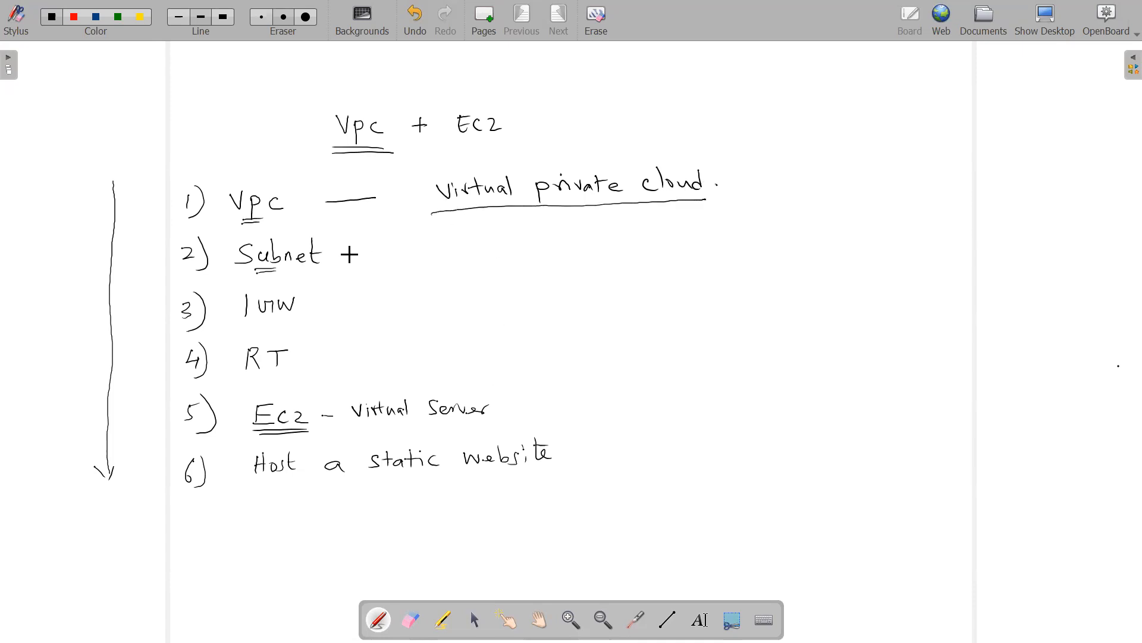
Step: Handwrite "CIDR" beside Subnet with arrows to the VPC and Subnet items, and double-underline it
drag(341, 256, 363, 252)
mouse_move(437, 244)
mouse_down()
mouse_move(438, 262)
mouse_move(478, 254)
mouse_up()
click(448, 246)
mouse_move(368, 220)
mouse_down()
mouse_move(415, 246)
mouse_move(369, 257)
mouse_move(370, 224)
mouse_up()
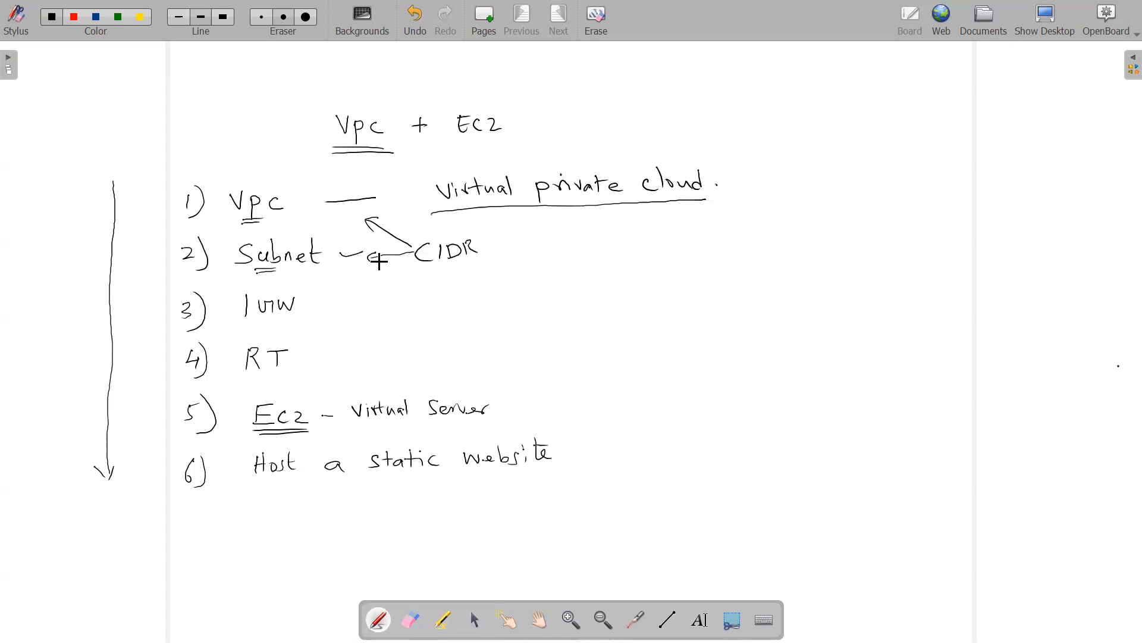
drag(420, 273, 458, 271)
drag(420, 284, 467, 277)
Step: Draw an arrow pointing at the IGW item and handwrite an underlined "Internet" above list item 1
scroll(287, 352, down, 2)
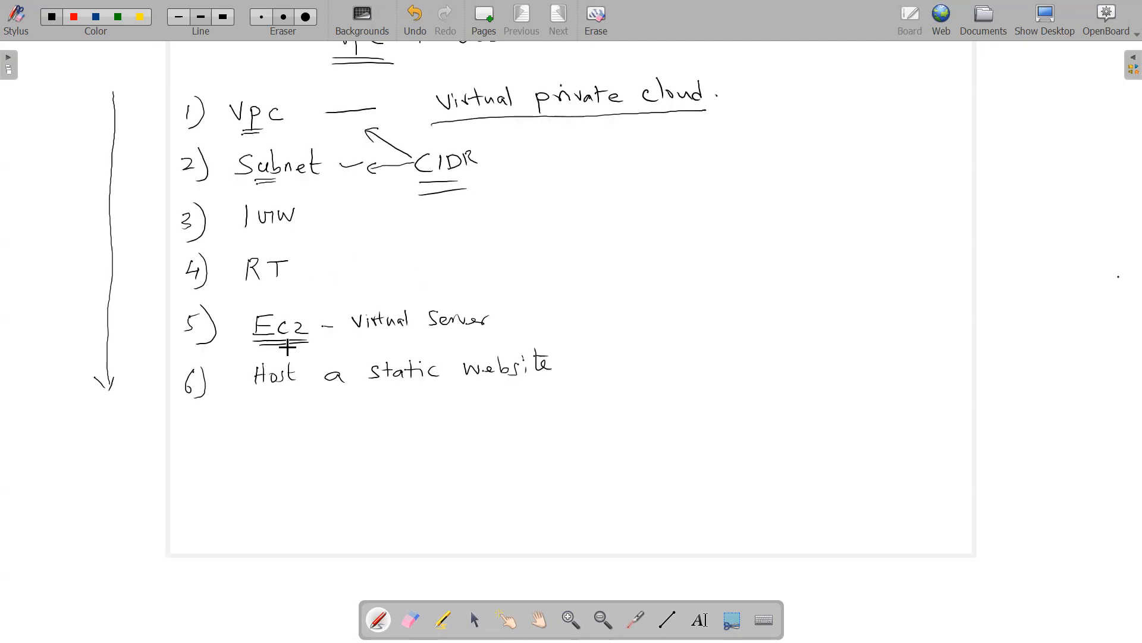
mouse_move(345, 215)
mouse_down()
mouse_move(314, 216)
mouse_move(327, 222)
mouse_up()
drag(383, 207, 383, 222)
mouse_move(145, 113)
mouse_down()
mouse_move(173, 104)
mouse_move(129, 103)
mouse_move(211, 66)
mouse_up()
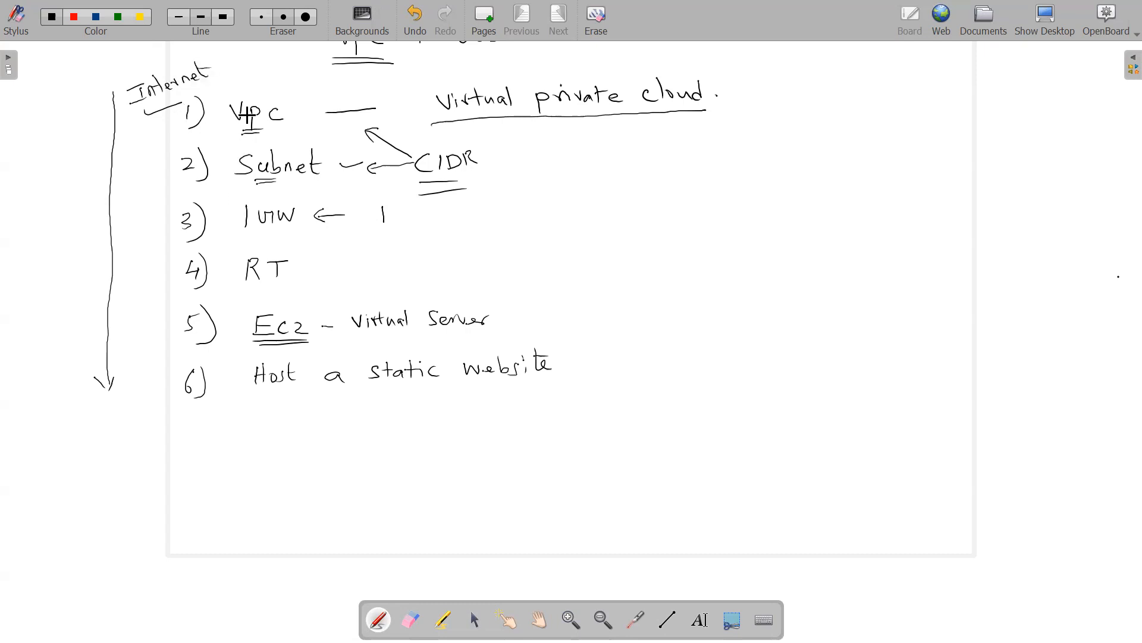
Step: Sketch a VPC box beside the list with an arrow to a wavy internet boundary, circling and labelling the connection point IGW
mouse_move(856, 125)
mouse_down()
mouse_move(892, 173)
mouse_move(1058, 288)
mouse_move(1093, 245)
mouse_up()
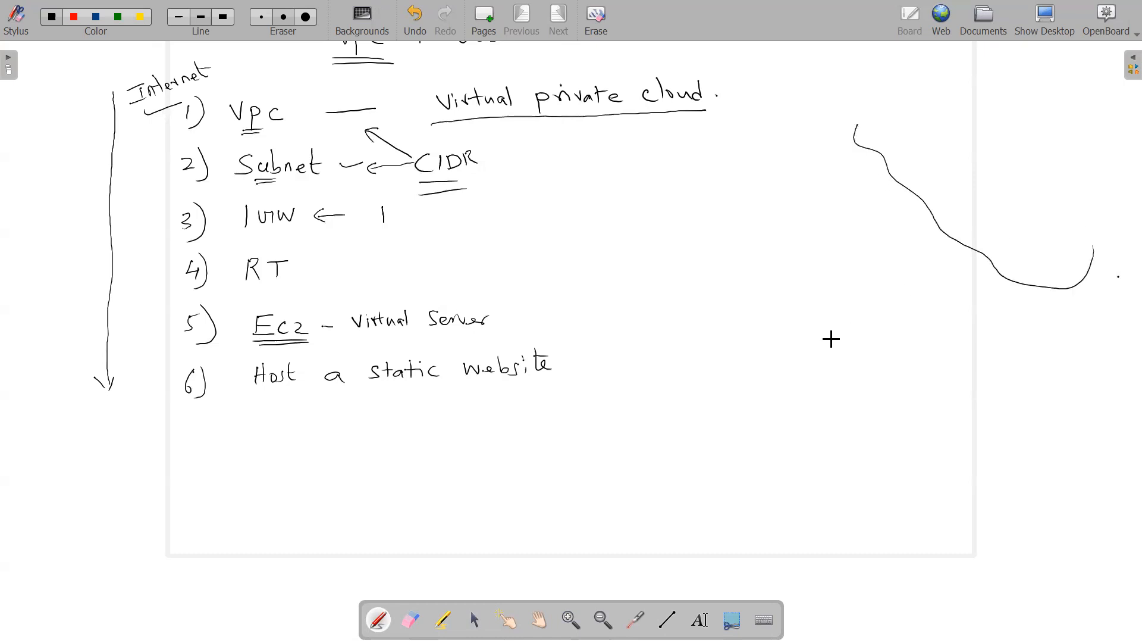
mouse_move(811, 330)
mouse_down()
mouse_move(810, 369)
mouse_move(870, 331)
mouse_up()
drag(811, 366, 879, 368)
mouse_move(816, 334)
mouse_down()
mouse_move(842, 338)
mouse_move(894, 310)
mouse_up()
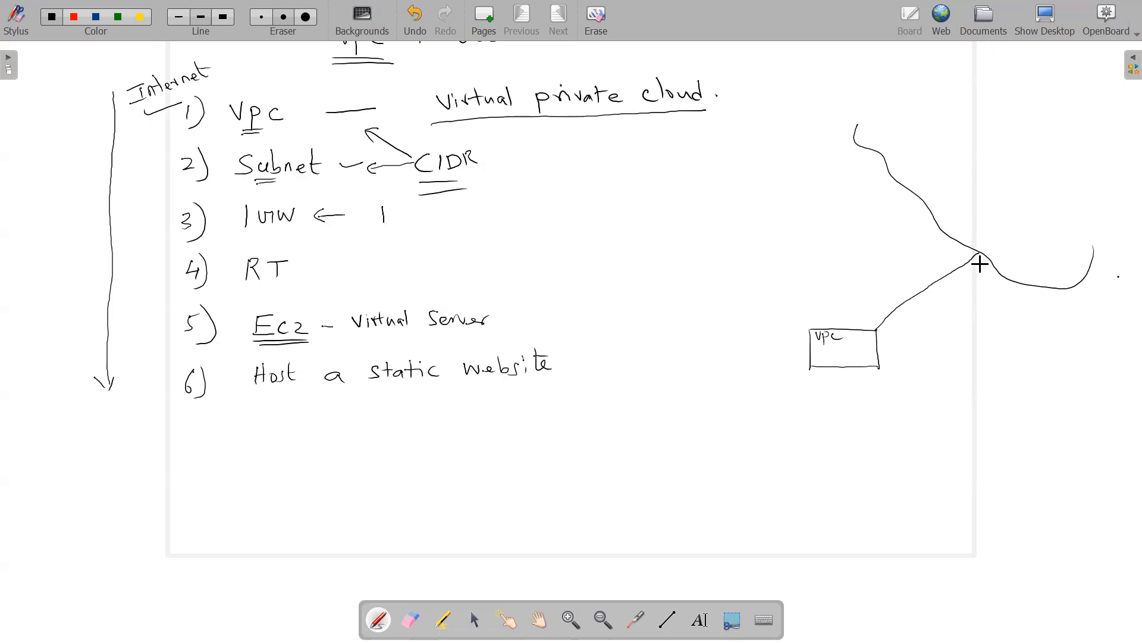
drag(876, 320, 885, 329)
drag(963, 254, 977, 271)
drag(892, 333, 896, 344)
drag(900, 334, 930, 343)
mouse_move(931, 349)
mouse_down()
mouse_move(893, 353)
mouse_move(880, 327)
mouse_move(886, 333)
mouse_up()
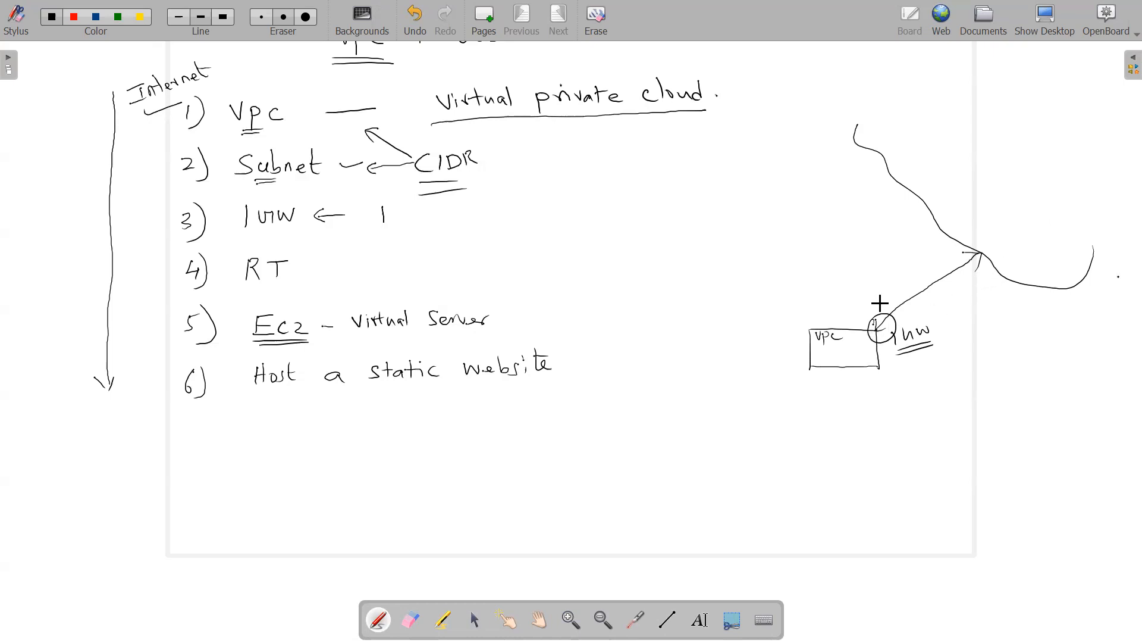
Step: Draw an arrow pointing at the RT item, handwrite "Route Table" beside it, and underline RT
mouse_move(314, 262)
mouse_down()
mouse_move(357, 261)
mouse_move(331, 271)
mouse_up()
mouse_move(397, 262)
mouse_down()
mouse_move(438, 260)
mouse_move(442, 271)
mouse_move(447, 255)
mouse_up()
mouse_move(448, 265)
mouse_down()
mouse_move(482, 261)
mouse_move(485, 245)
mouse_move(501, 265)
mouse_move(521, 266)
mouse_up()
drag(523, 259, 522, 257)
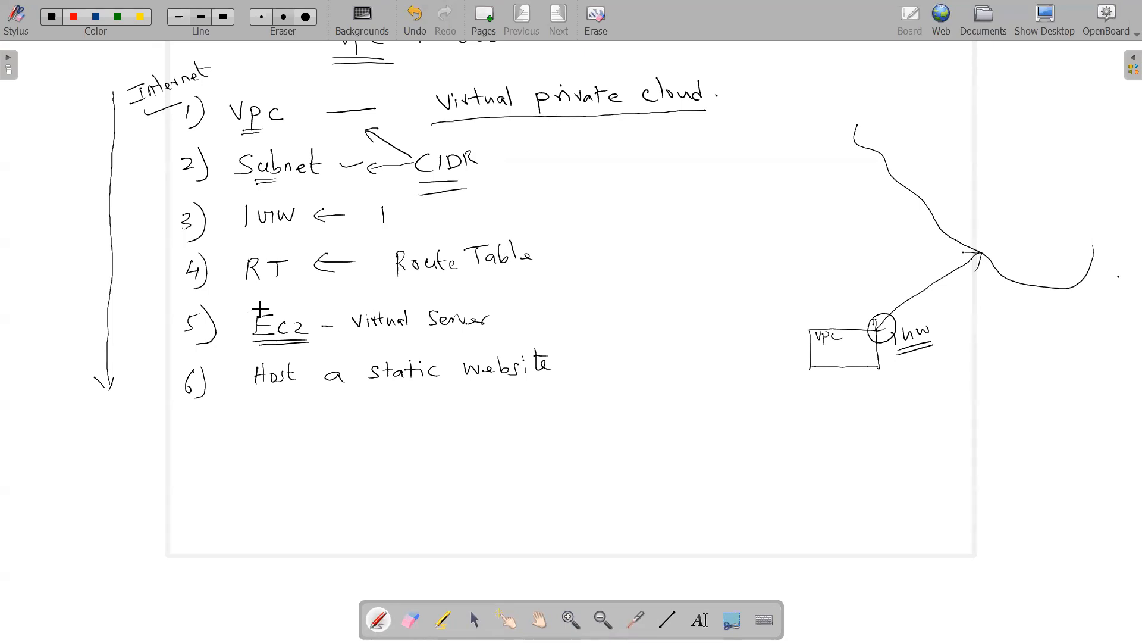
mouse_move(244, 281)
mouse_down()
mouse_move(290, 278)
mouse_move(273, 290)
mouse_up()
Step: Underline VPC, Subnet and IGW again, and draw brackets around the EC2 and "Host a static website" items
drag(241, 135, 284, 126)
drag(242, 137, 290, 127)
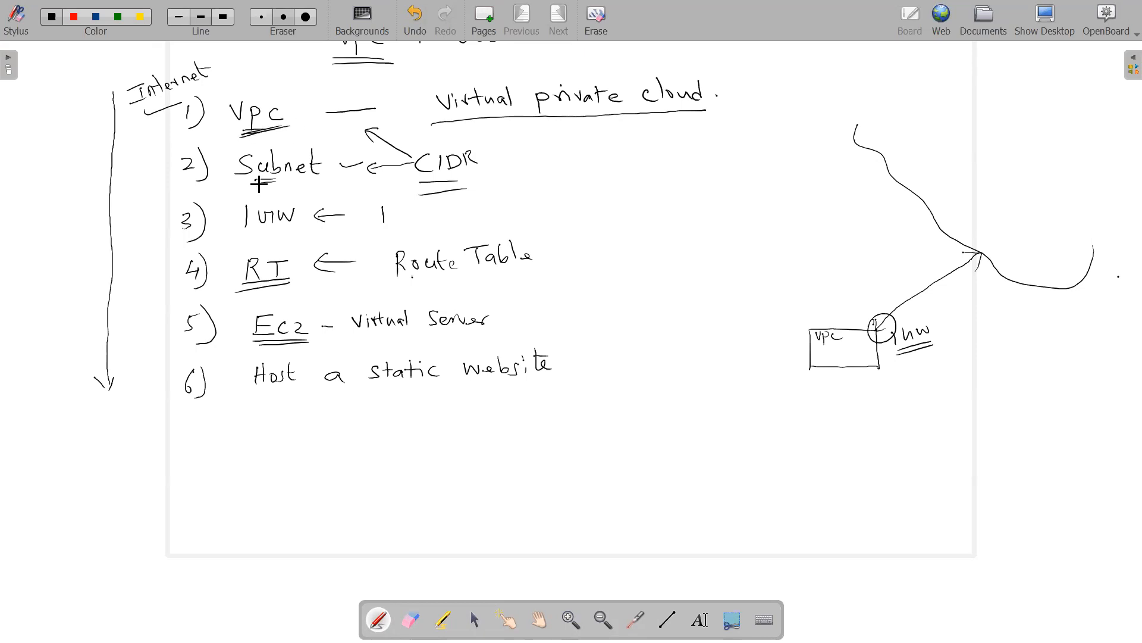
drag(250, 185, 294, 177)
drag(251, 188, 292, 182)
mouse_move(252, 229)
mouse_down()
mouse_move(293, 223)
mouse_move(281, 232)
mouse_up()
mouse_move(239, 293)
mouse_down()
mouse_move(286, 285)
mouse_move(243, 348)
mouse_up()
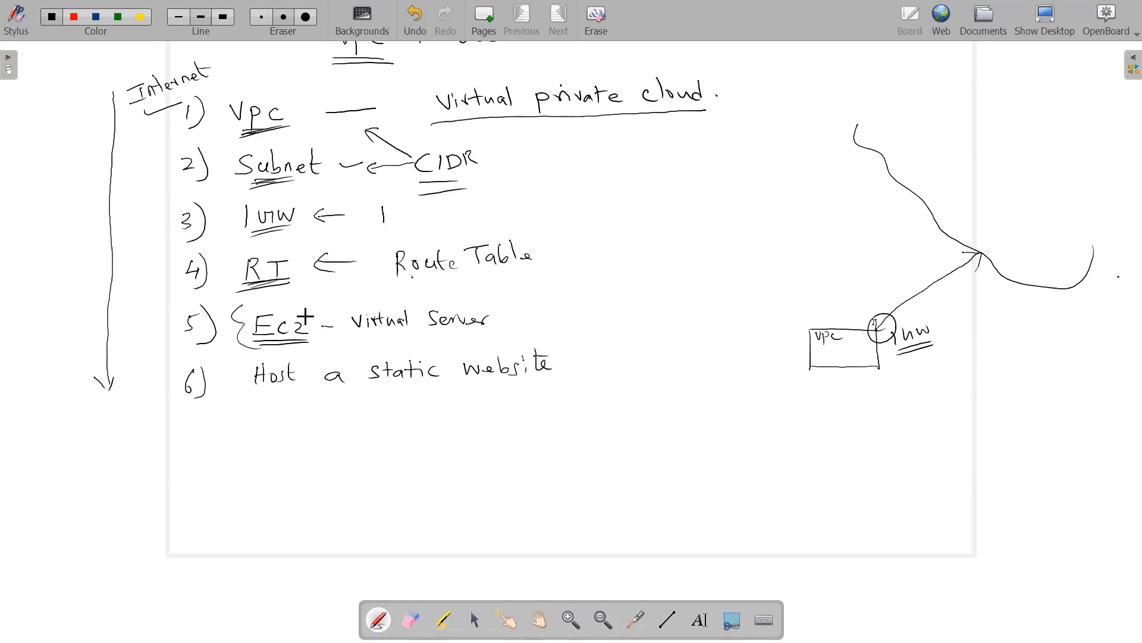
drag(301, 306, 311, 344)
drag(252, 363, 250, 390)
drag(572, 344, 573, 376)
Step: Switch to Chrome and review the AWS console pages for VPCs, internet gateways, subnets, route tables and EC2 instances
key(alt+Tab)
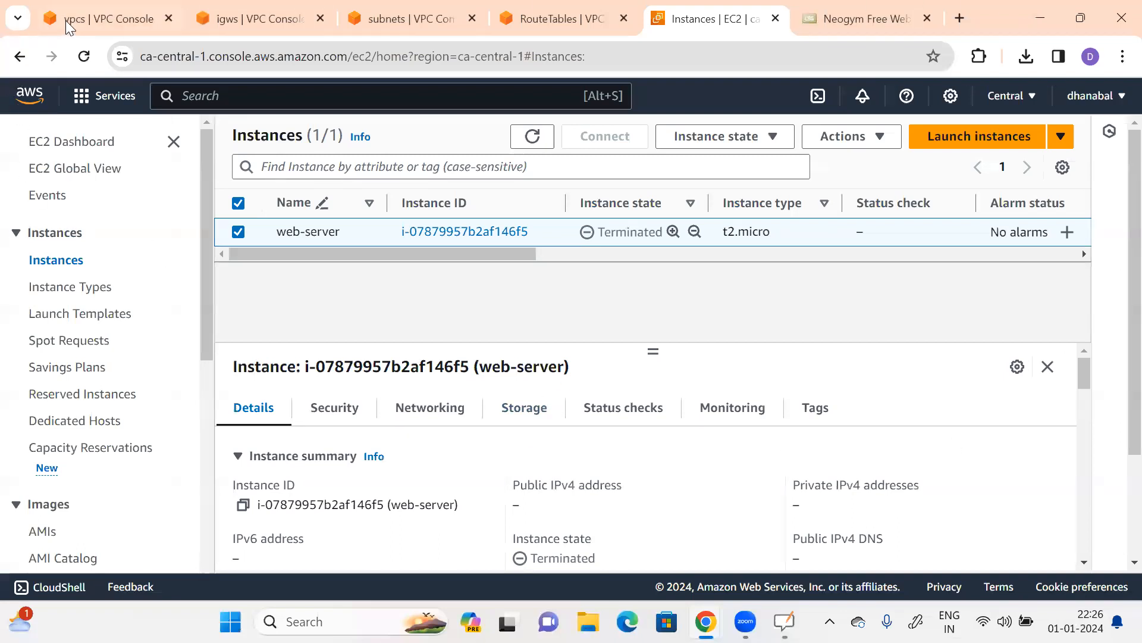
click(108, 21)
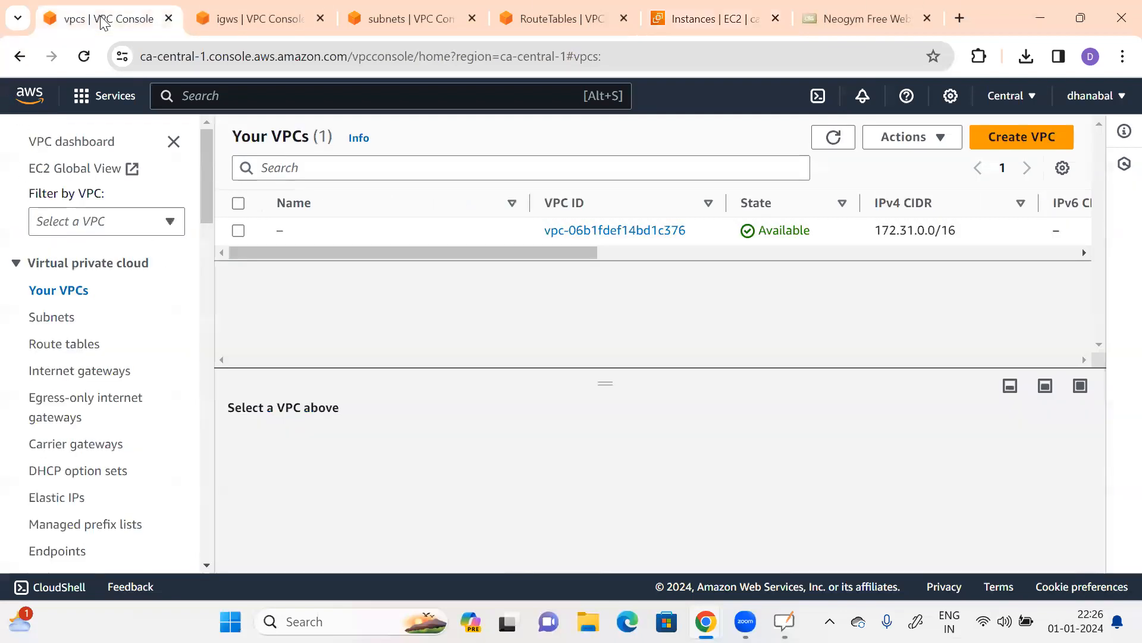
click(253, 18)
click(404, 18)
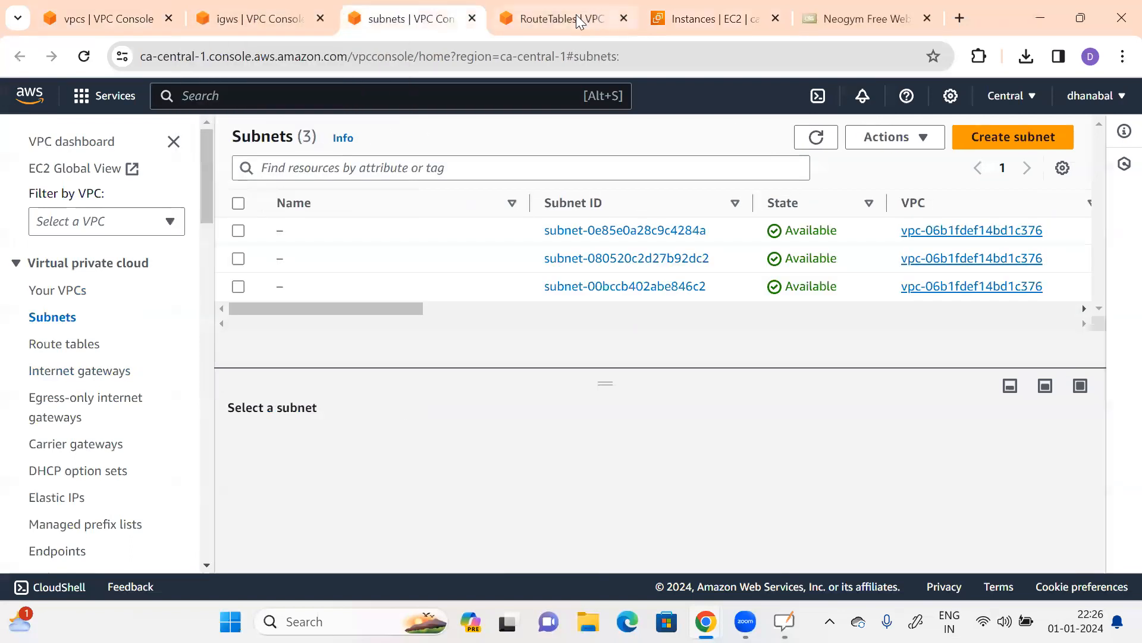
click(523, 18)
click(707, 18)
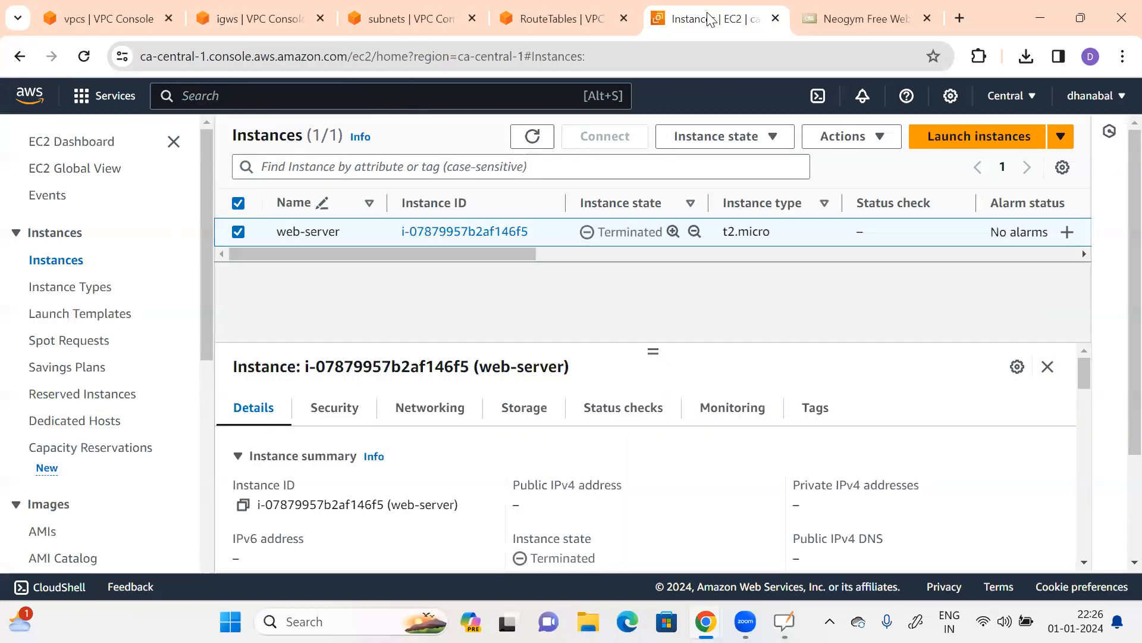
click(112, 19)
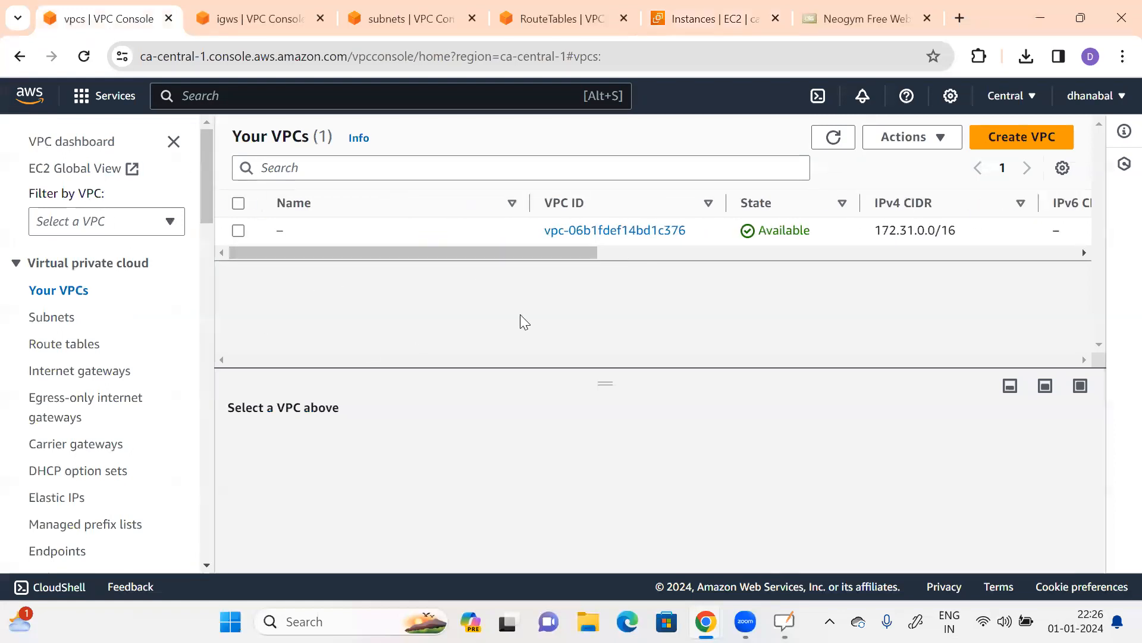
click(248, 25)
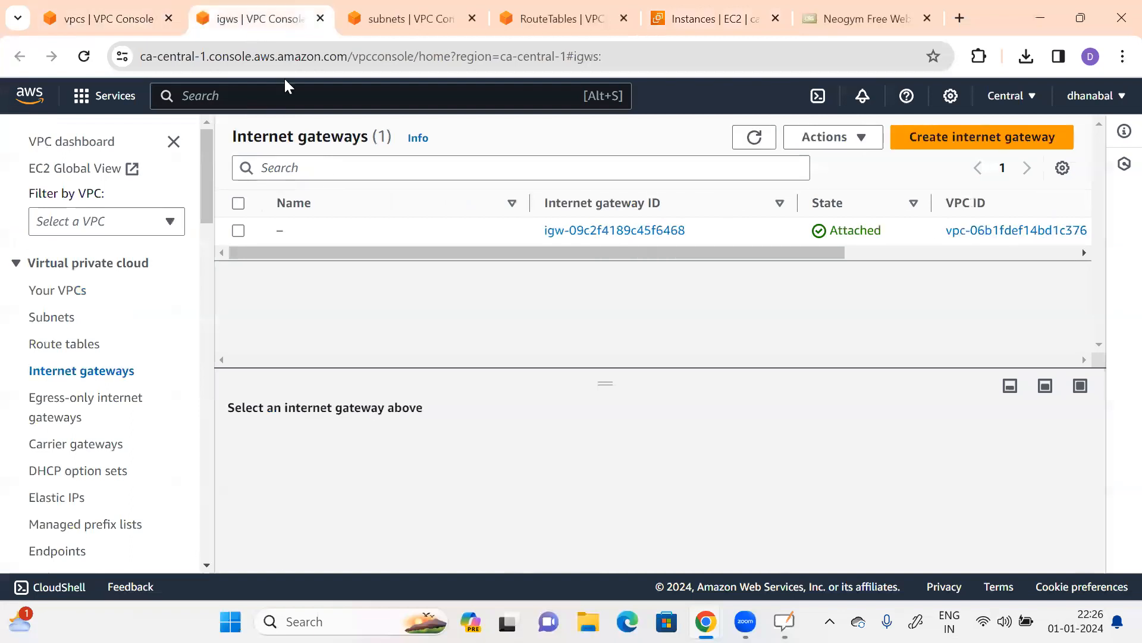
click(396, 29)
click(569, 21)
click(694, 20)
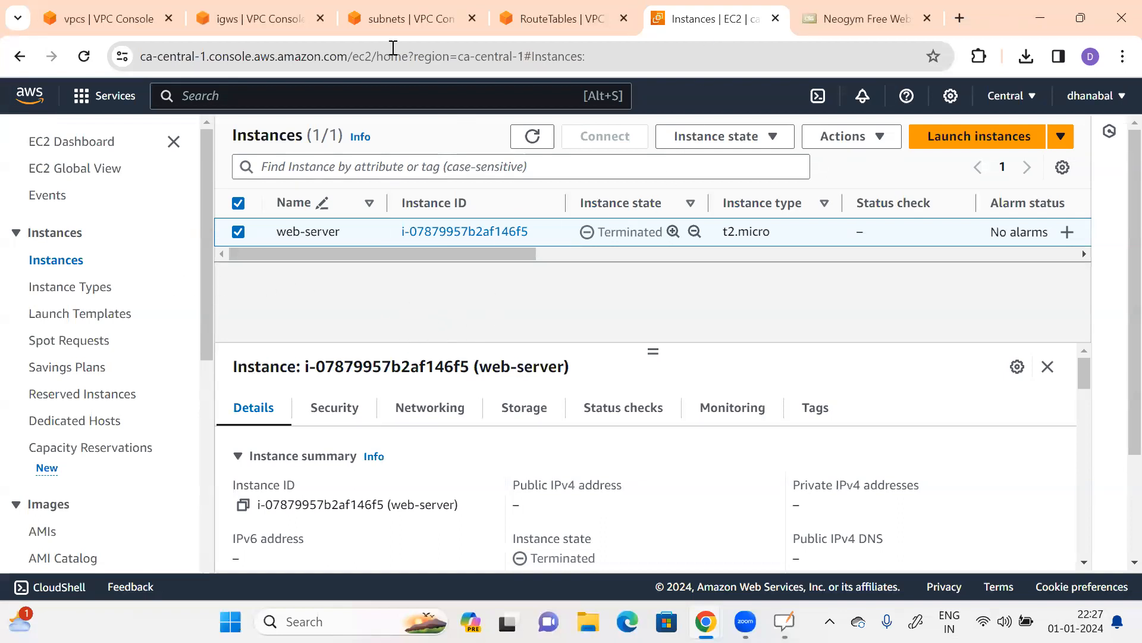
Step: Return to the VPCs page and look through the list of available AWS regions, leaving Canada (Central) selected
click(104, 24)
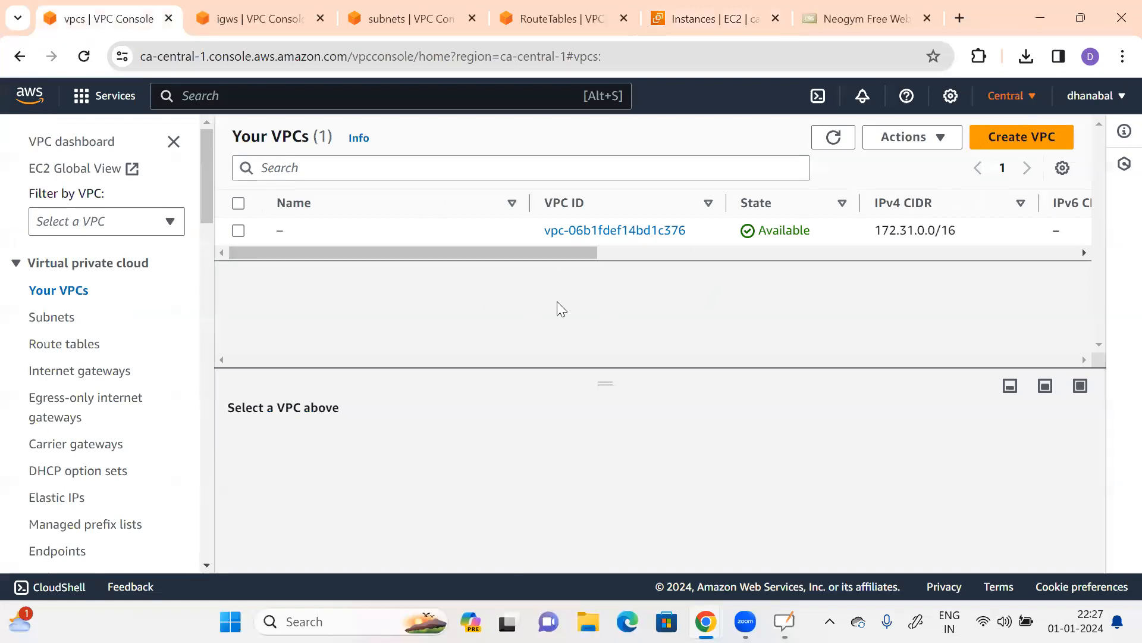
click(1011, 101)
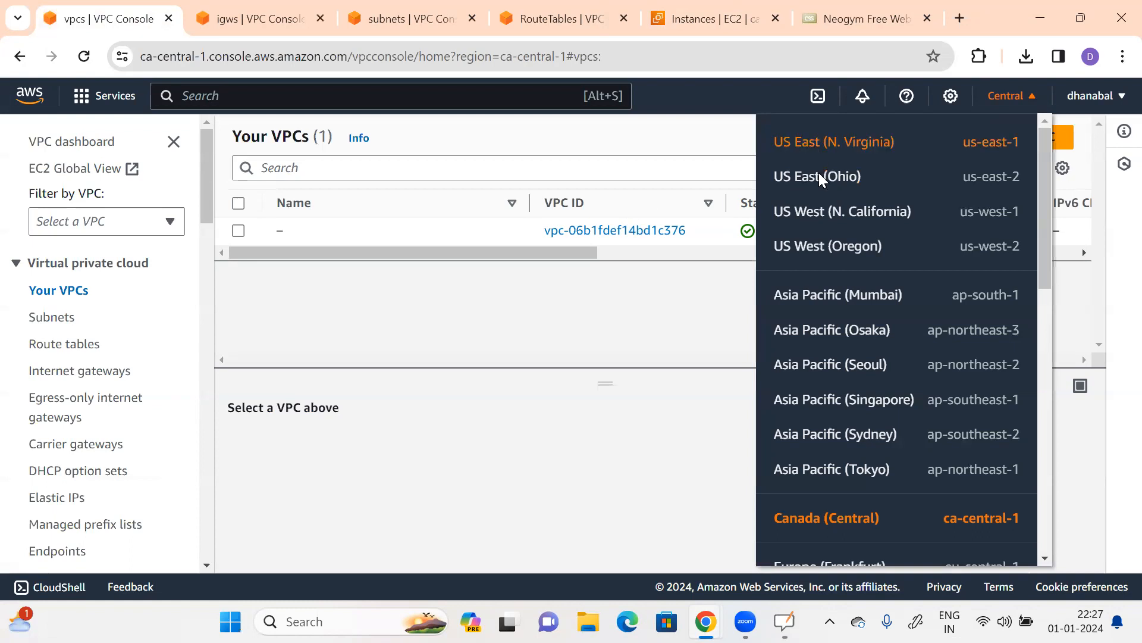
scroll(833, 399, down, 5)
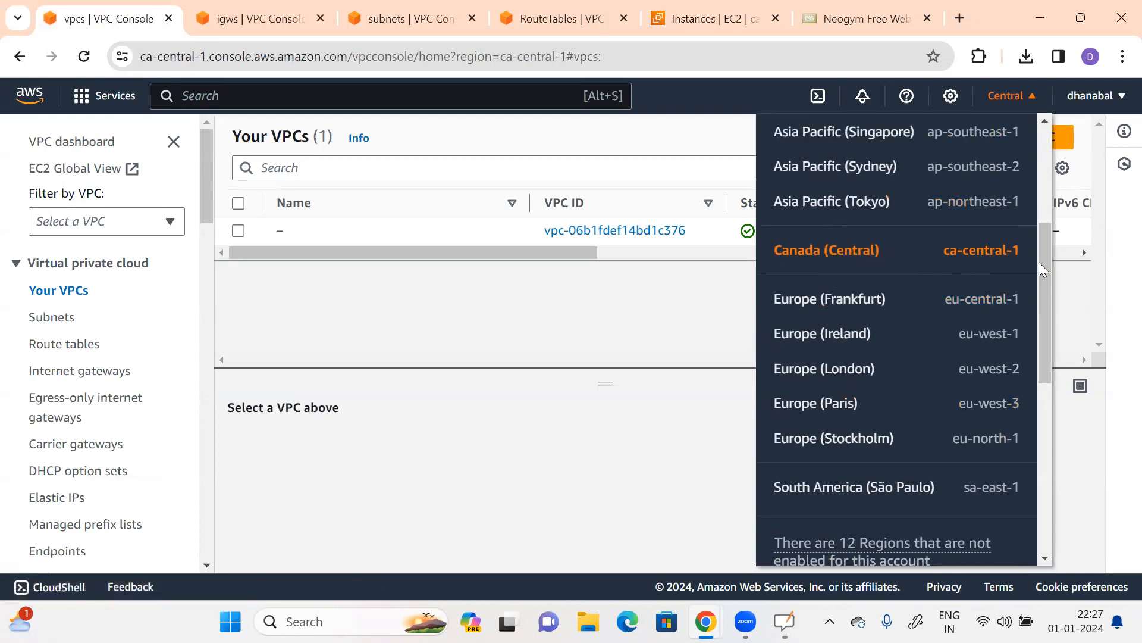
drag(1043, 269, 1041, 160)
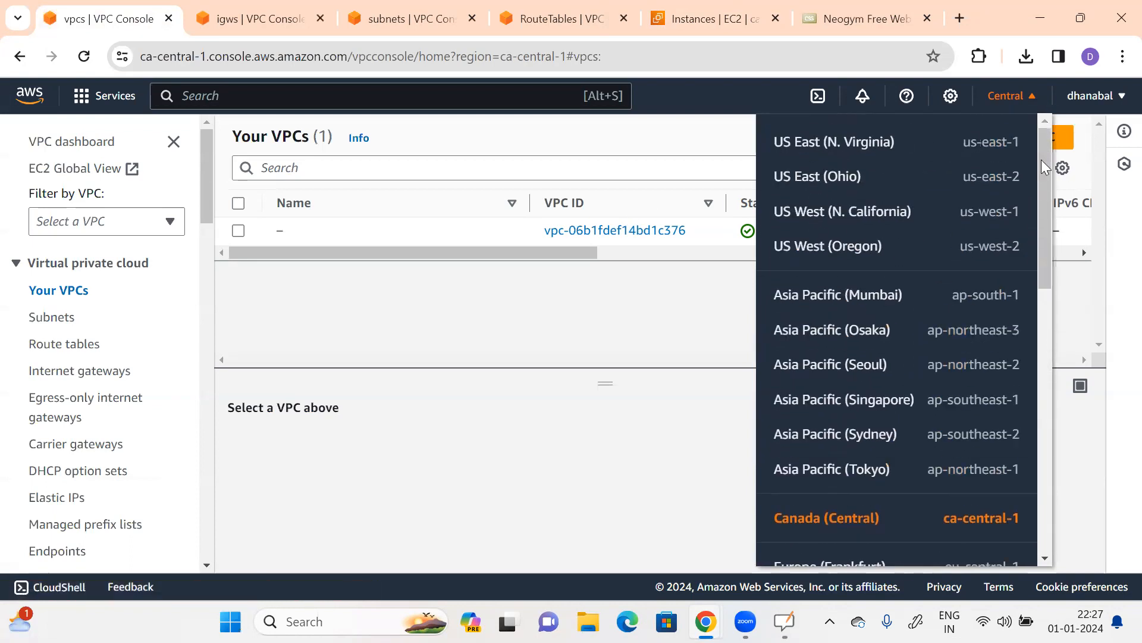
click(547, 446)
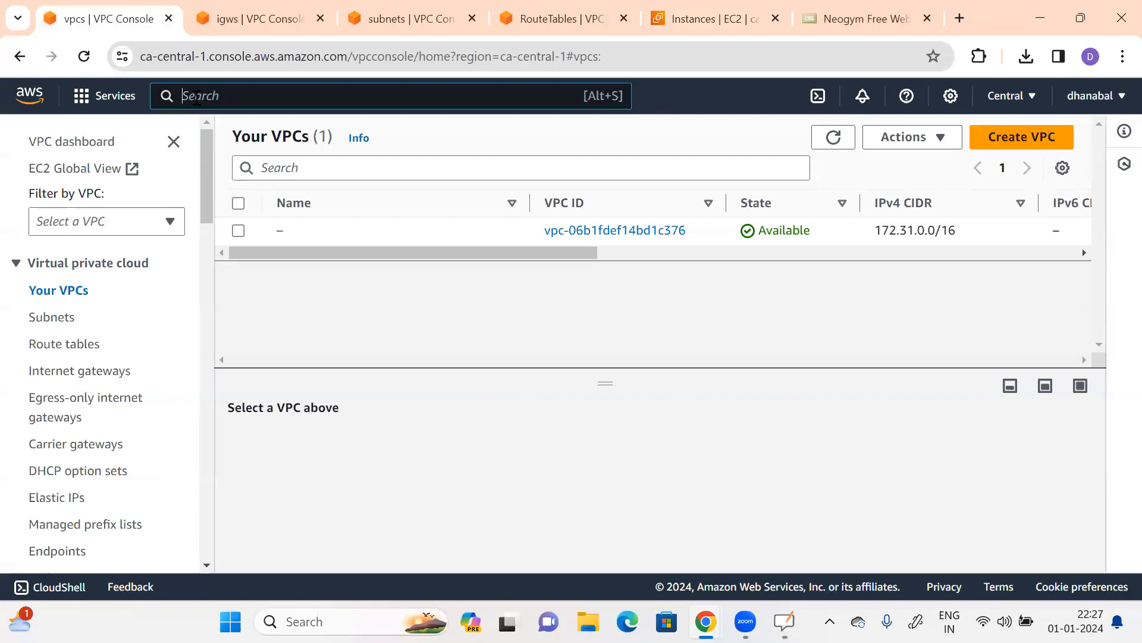
Step: Go to the AWS console home, search for "vpc", open the VPC service and show the list of your VPCs
click(38, 100)
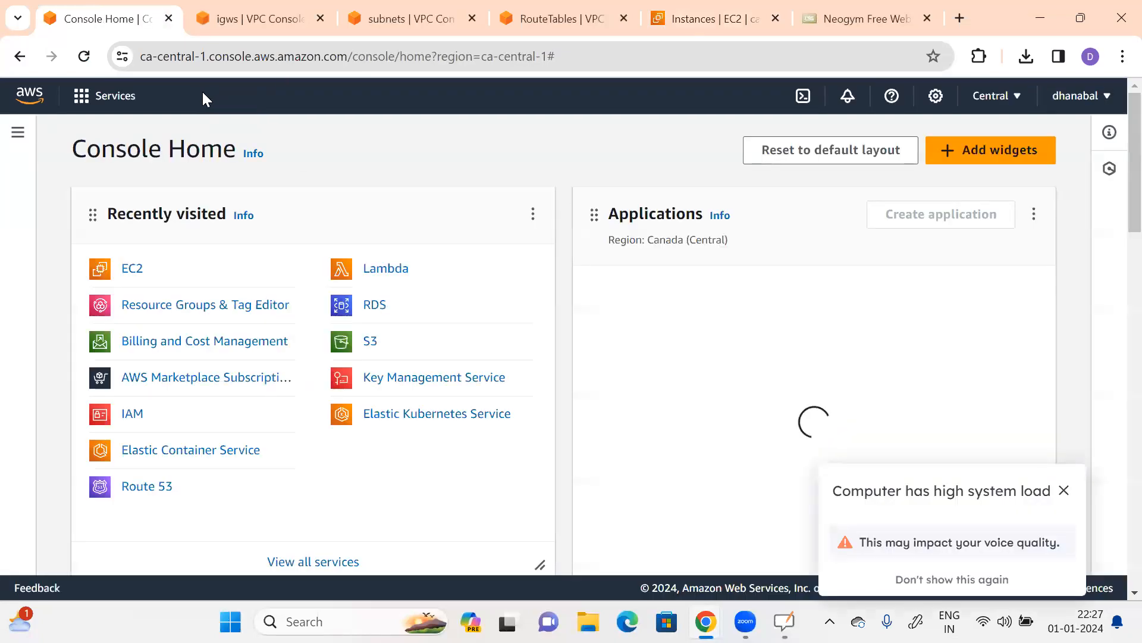
click(206, 94)
text(v)
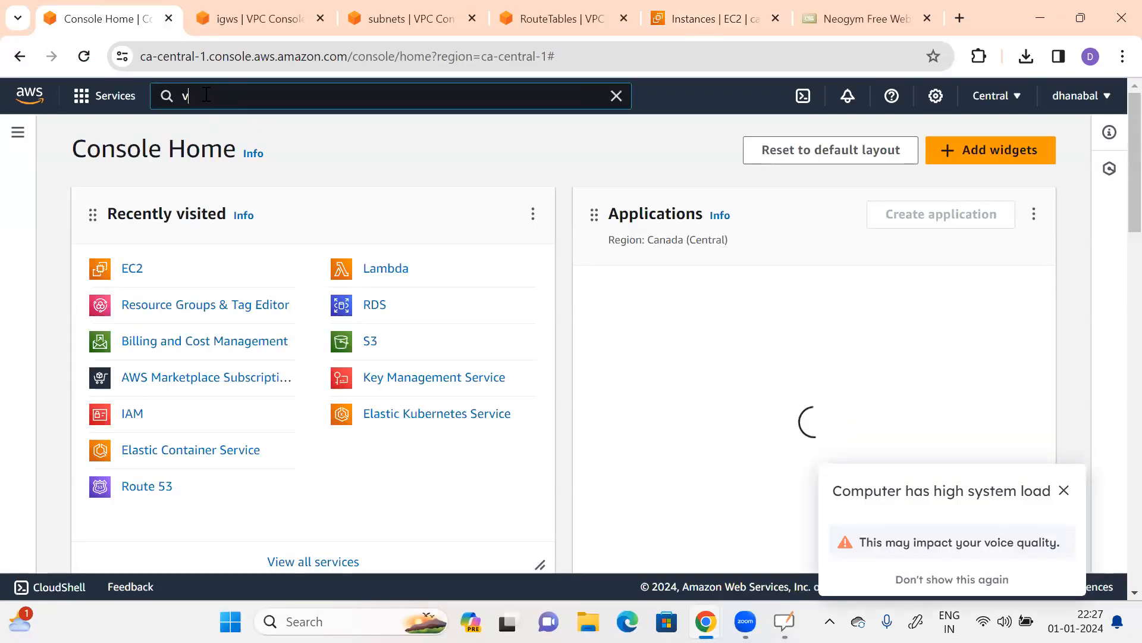
text(pc)
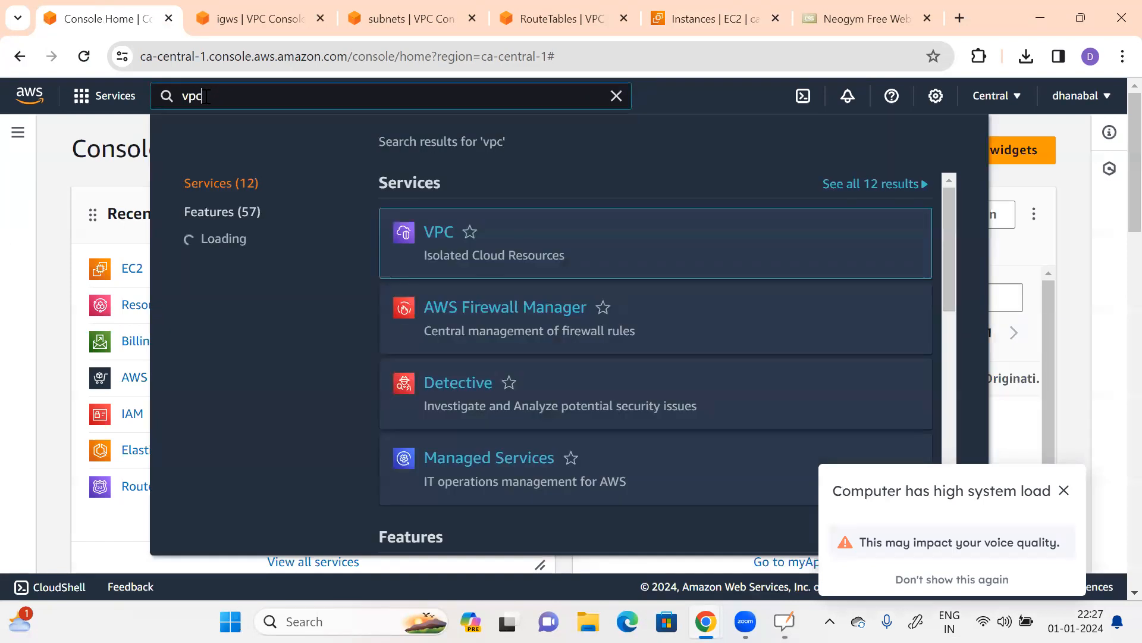
click(436, 239)
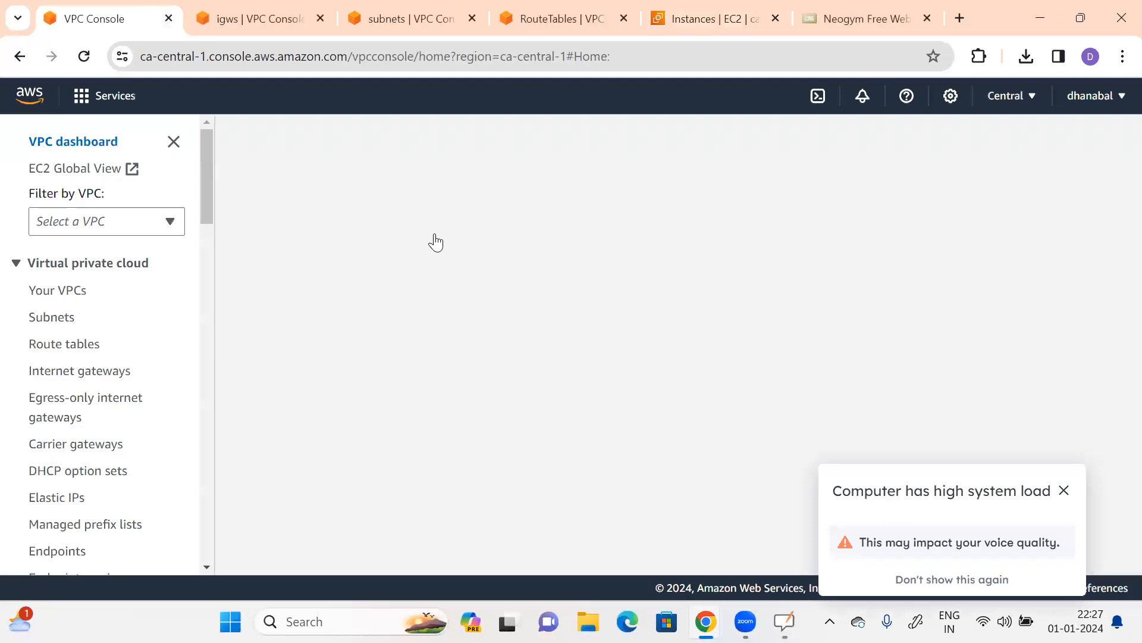
click(1064, 492)
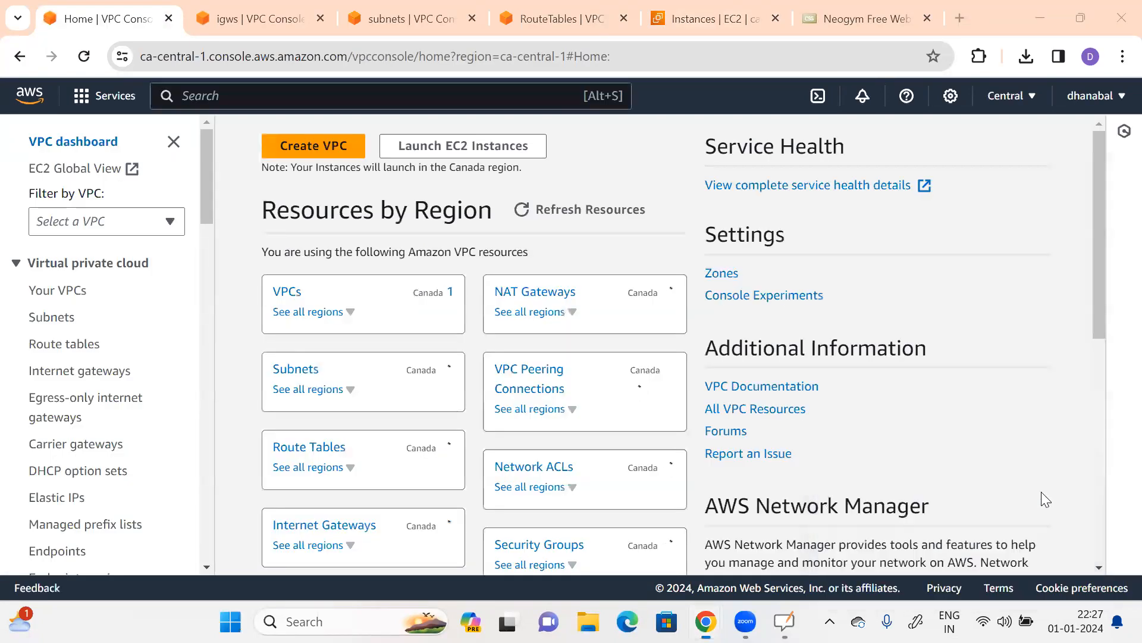
click(65, 301)
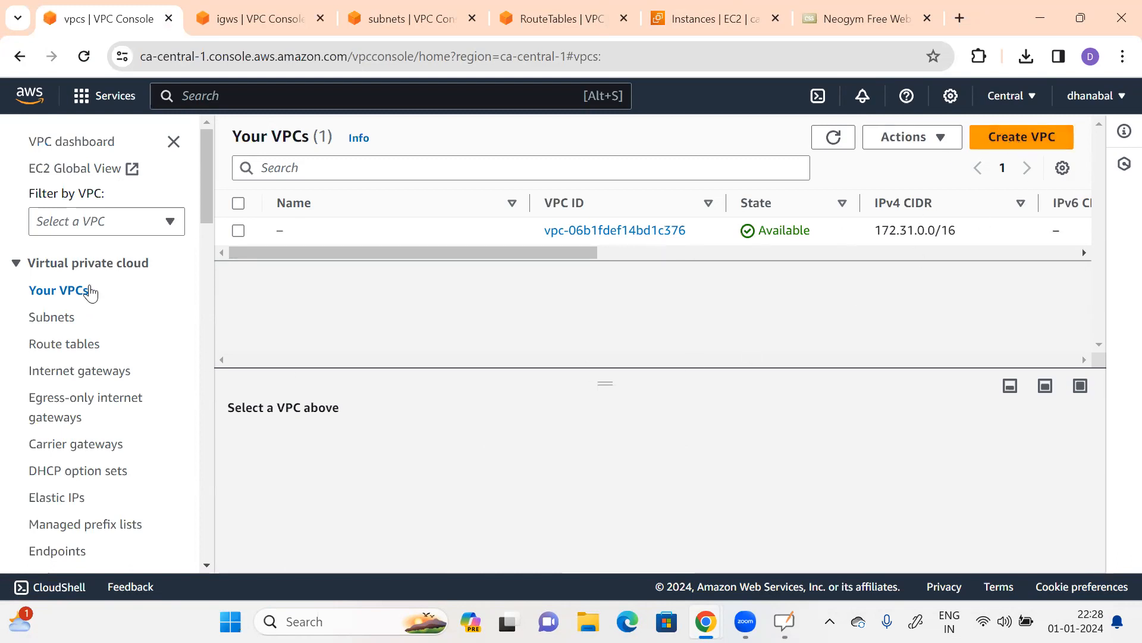
Step: Start creating a VPC with the VPC only option and set its name tag to vpc1
click(1016, 140)
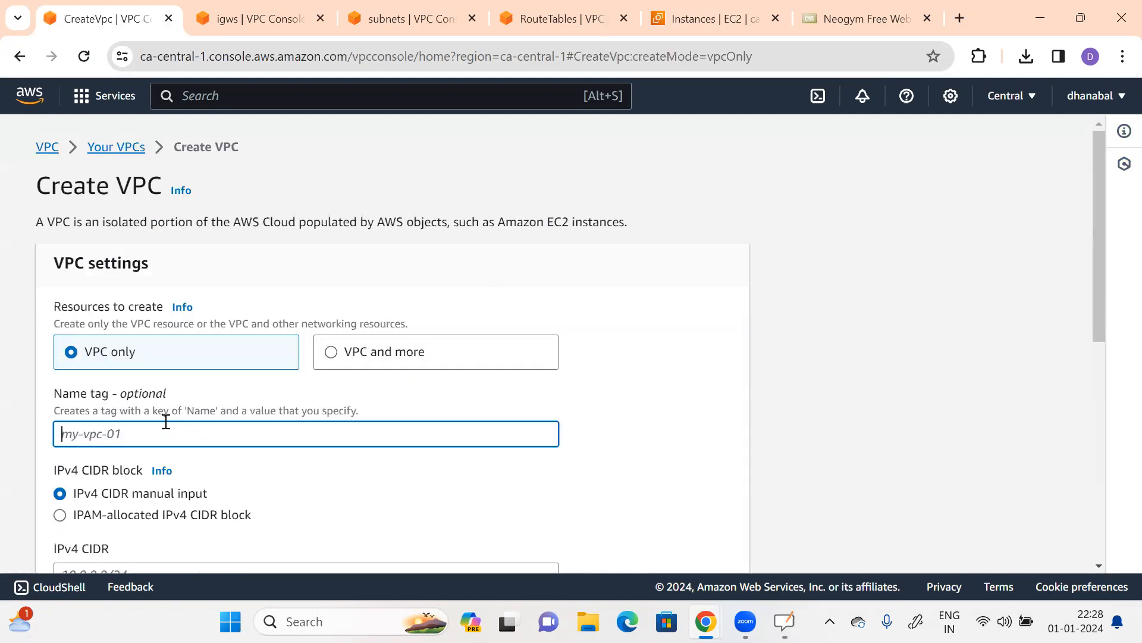
scroll(166, 421, down, 1)
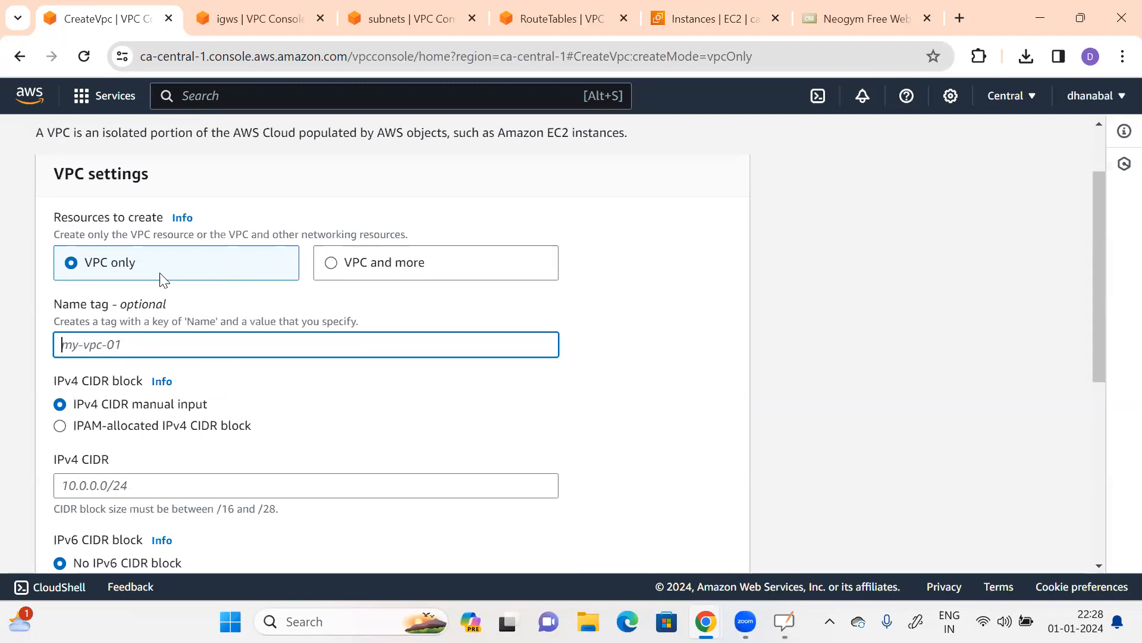
click(333, 269)
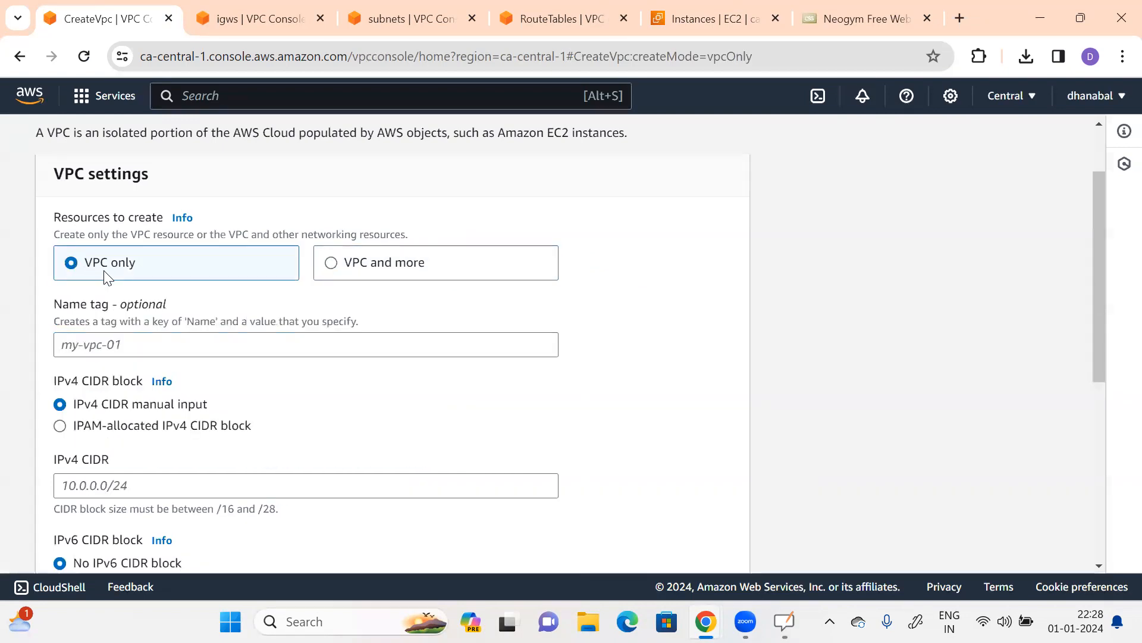
scroll(163, 288, down, 1)
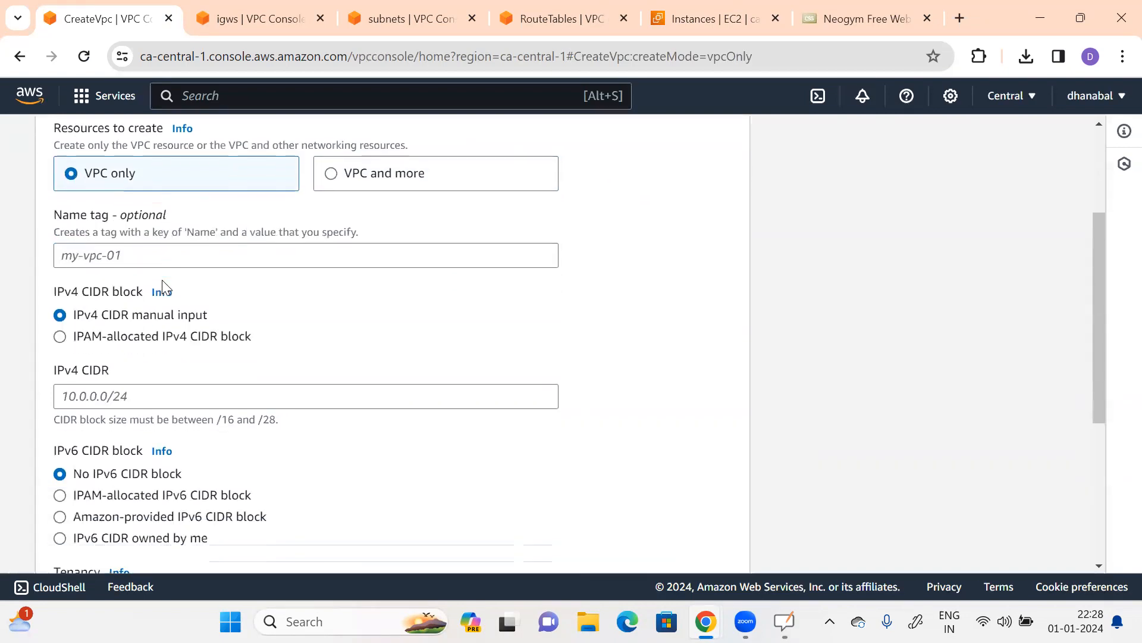
click(98, 256)
text(vpc1)
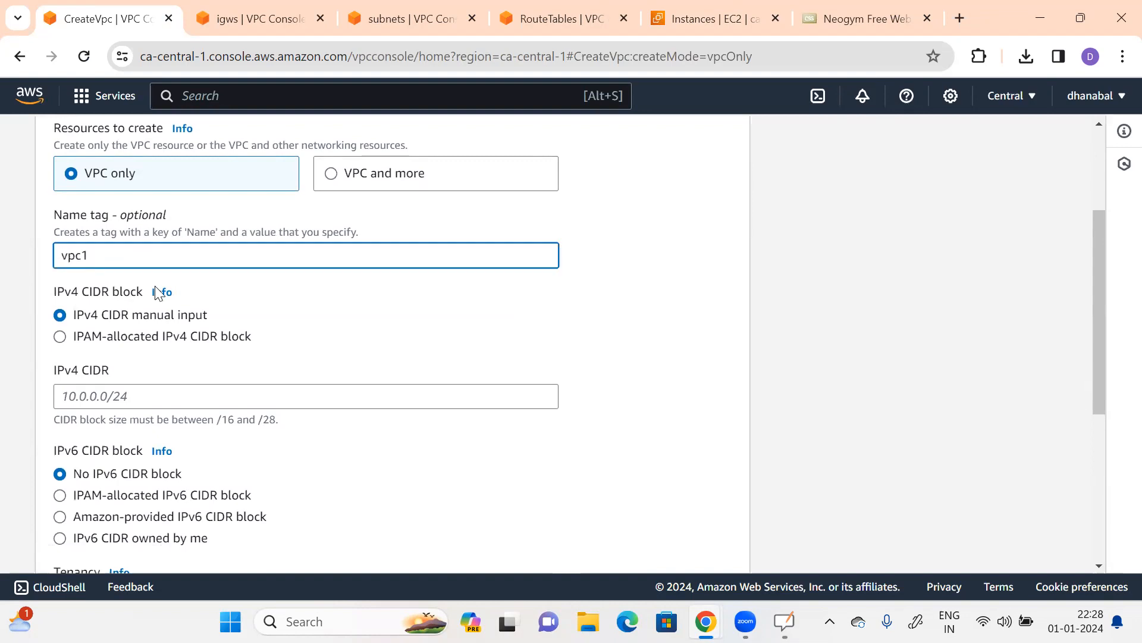
Step: Set the new VPC's IPv4 CIDR to 10.0.0.0/16 using manual input, and check the name tag
scroll(195, 300, down, 1)
drag(55, 203, 137, 205)
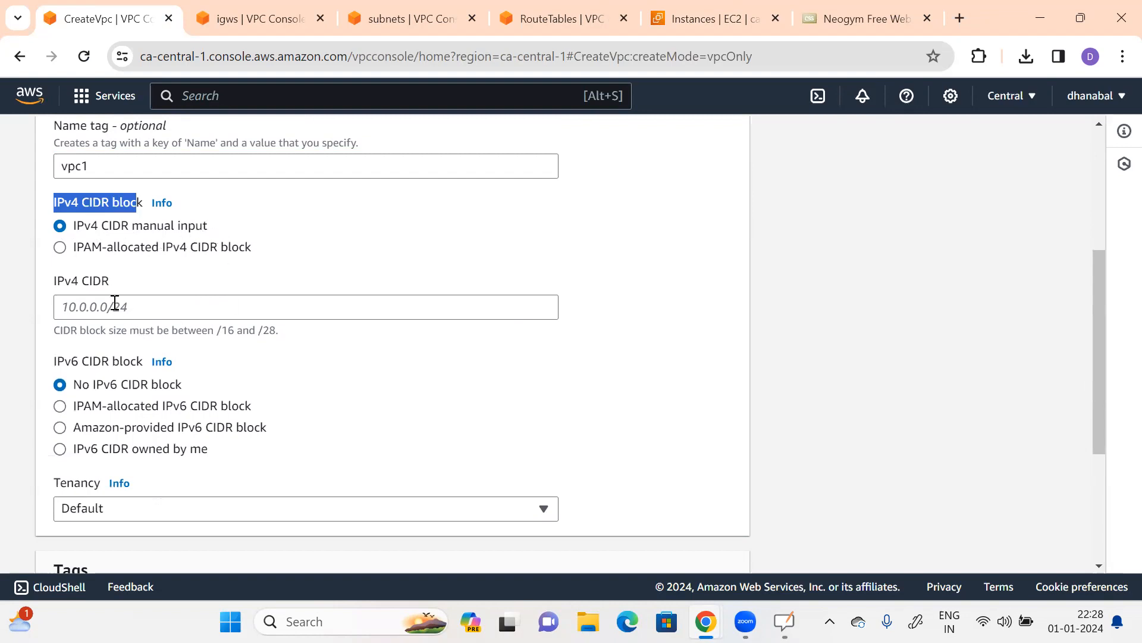
click(83, 213)
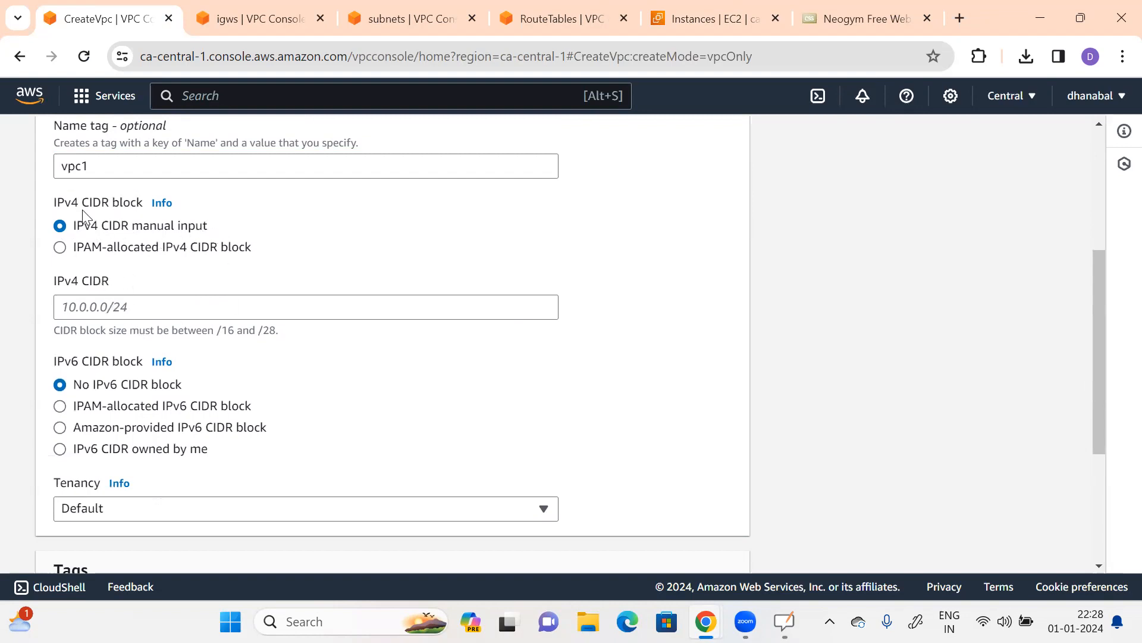
click(72, 305)
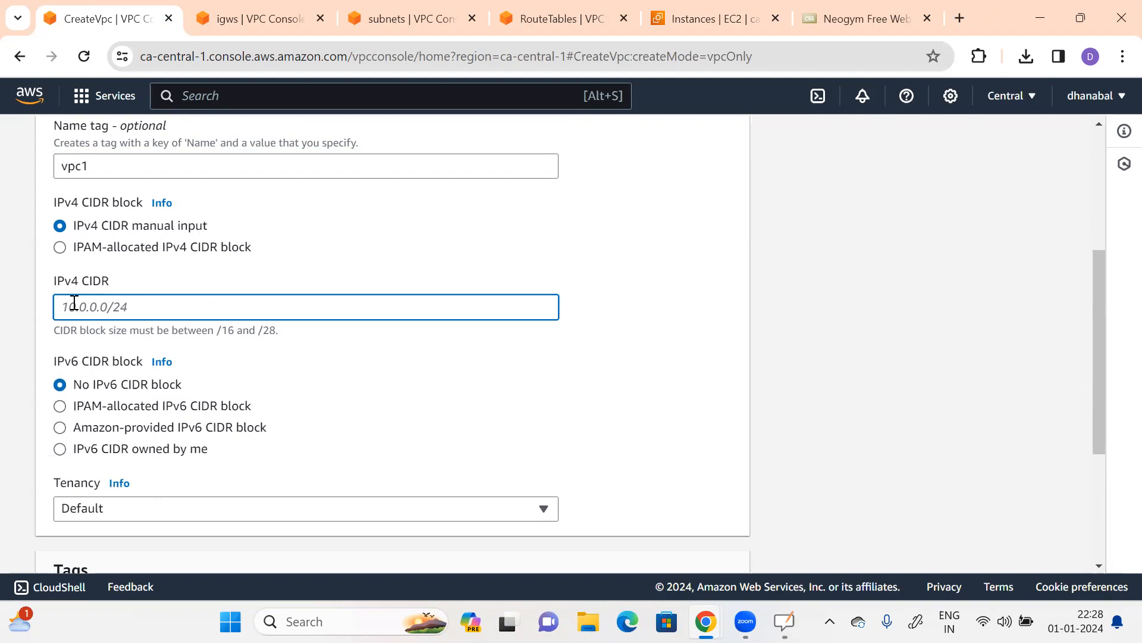
text(10.0.0.0/16)
scroll(122, 274, up, 1)
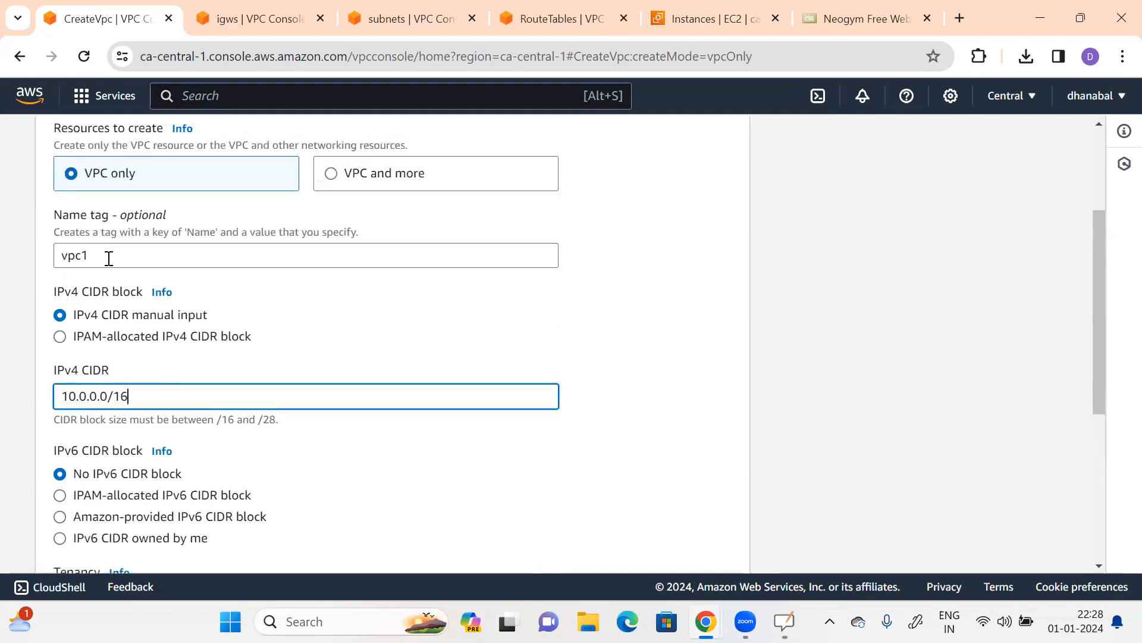
double_click(100, 255)
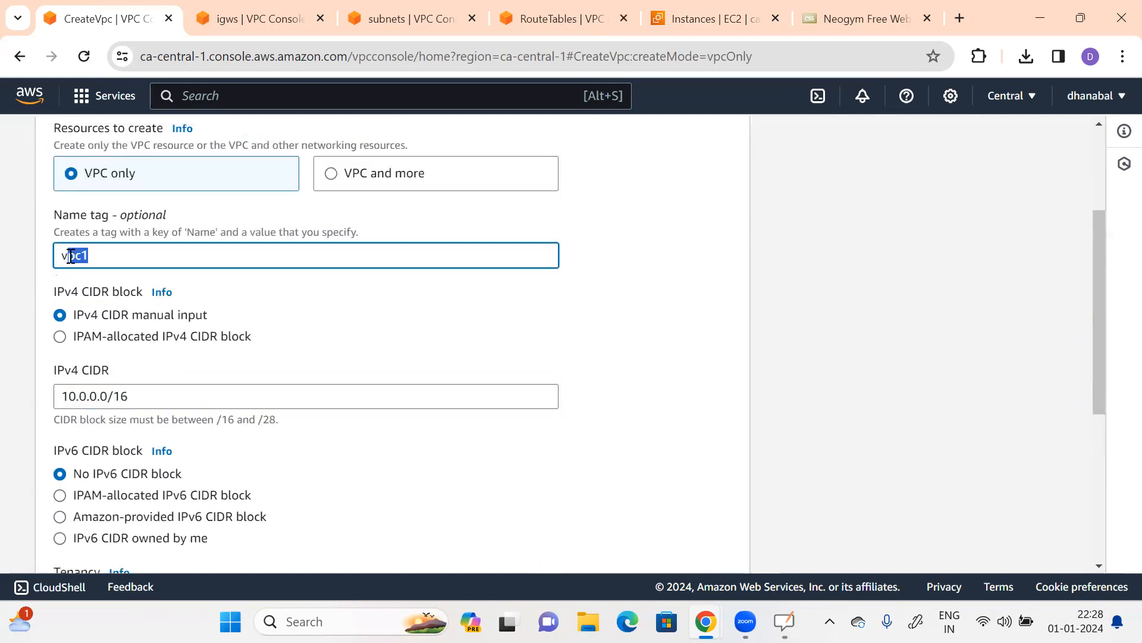
click(619, 337)
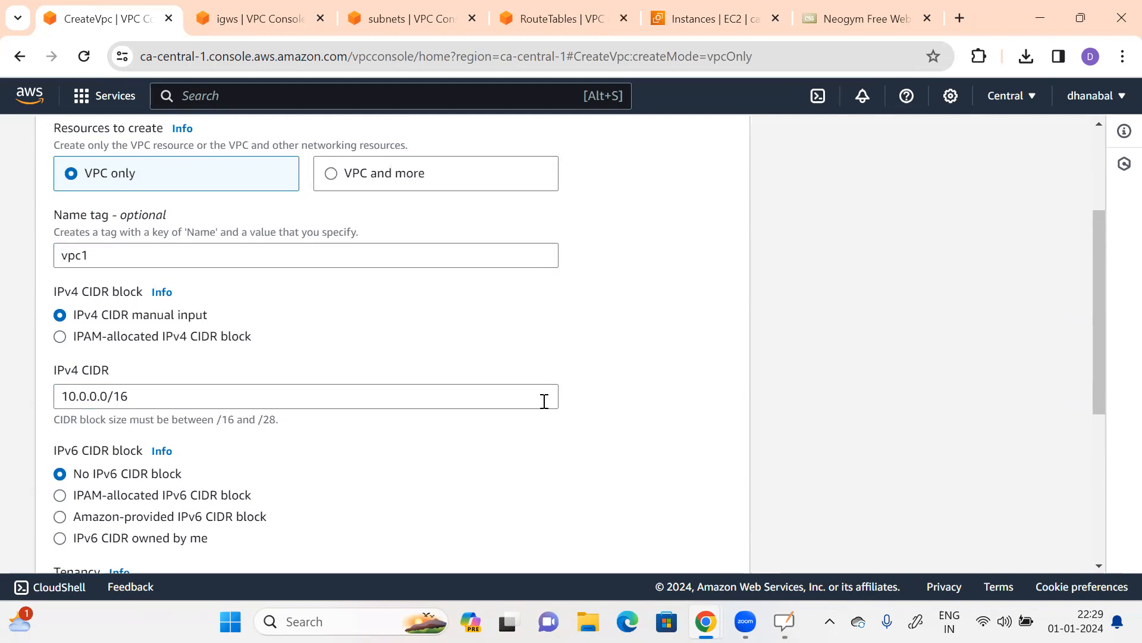
Step: Try 10.0.0.0/24 as the VPC's IPv4 CIDR, and restore it to 10.0.0.0/16
click(120, 397)
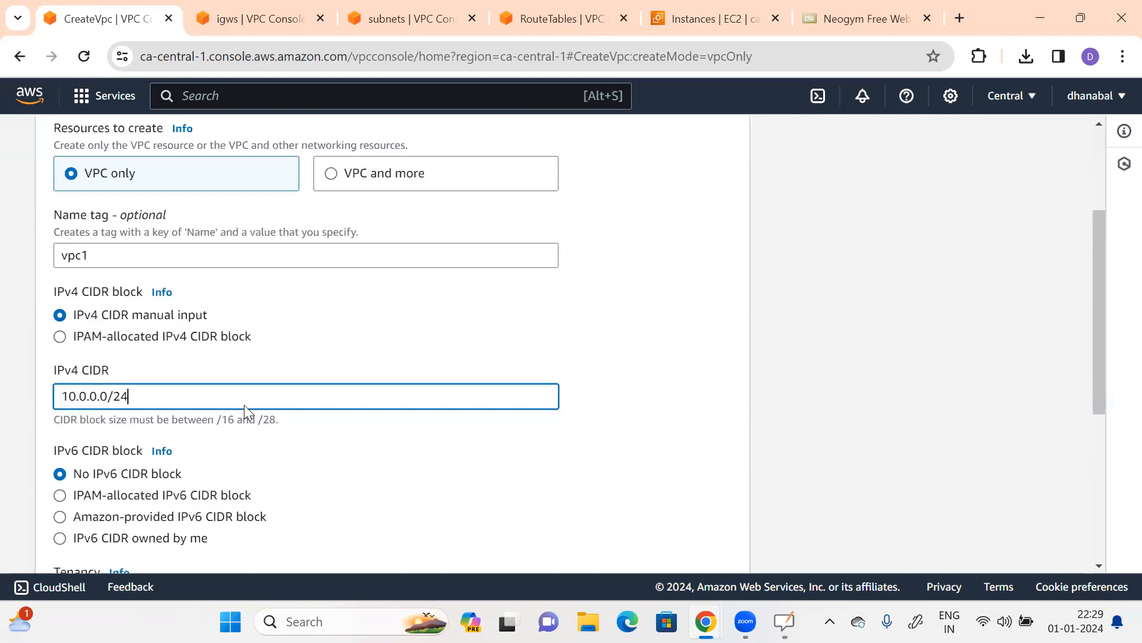
drag(60, 396, 100, 397)
double_click(103, 396)
click(132, 397)
click(719, 310)
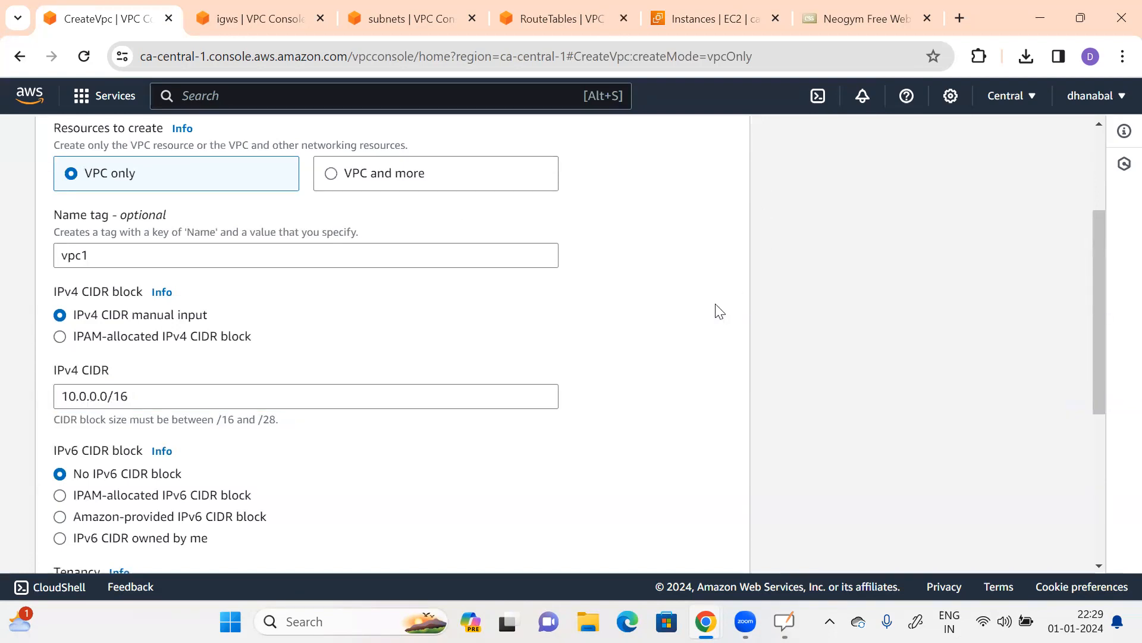
Step: Keep No IPv6 CIDR block and Default tenancy, and create the VPC
scroll(675, 337, down, 1)
scroll(675, 338, down, 4)
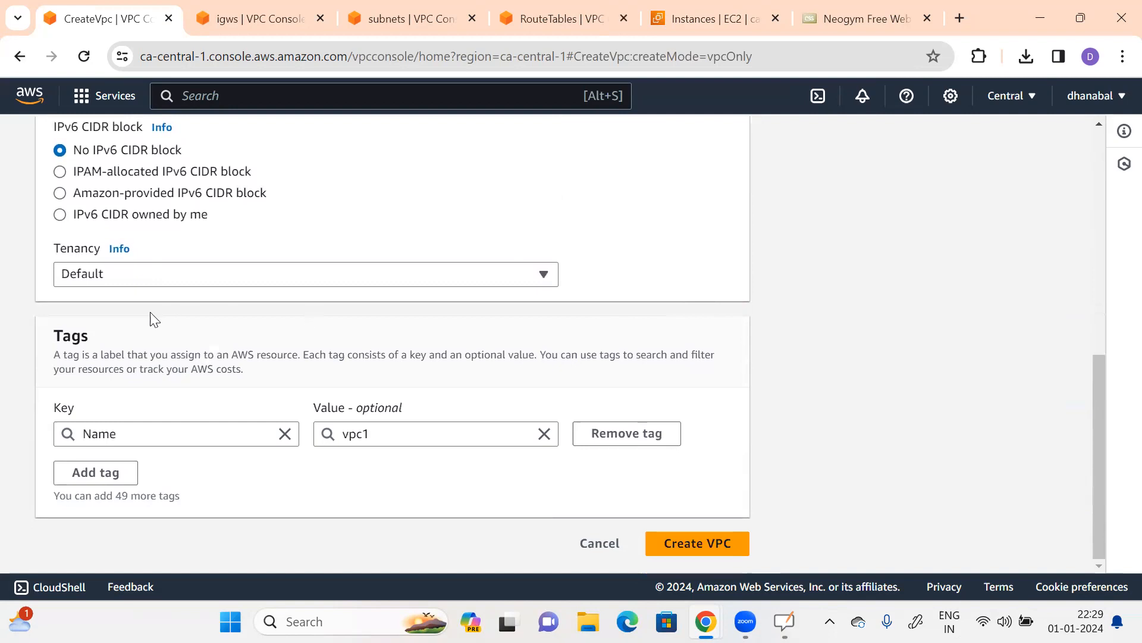
click(121, 281)
click(121, 281)
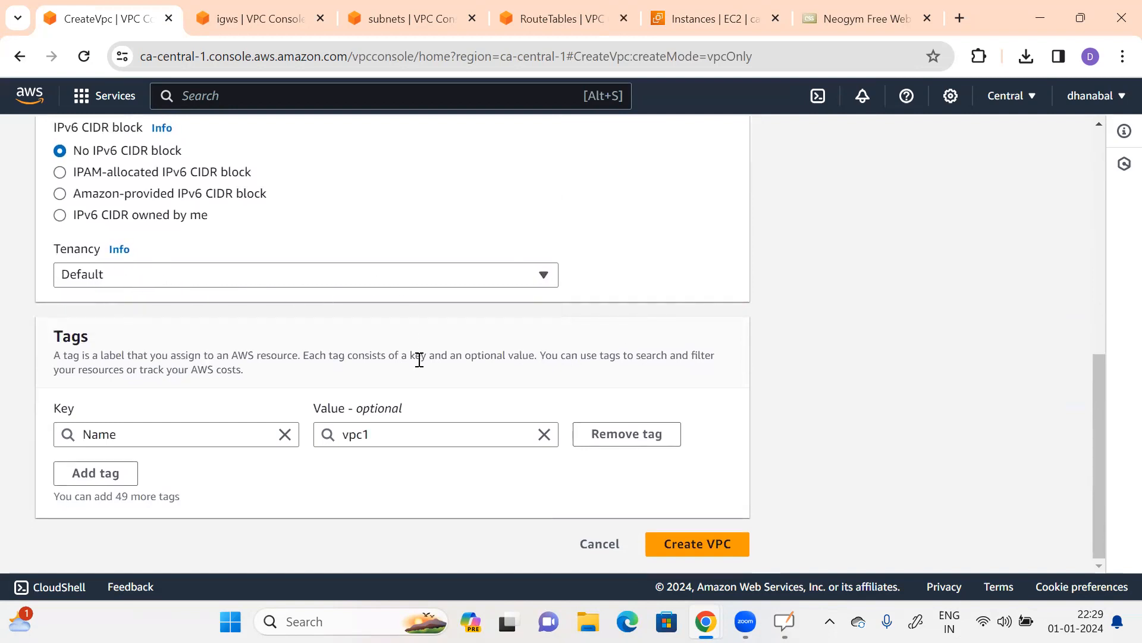
click(696, 542)
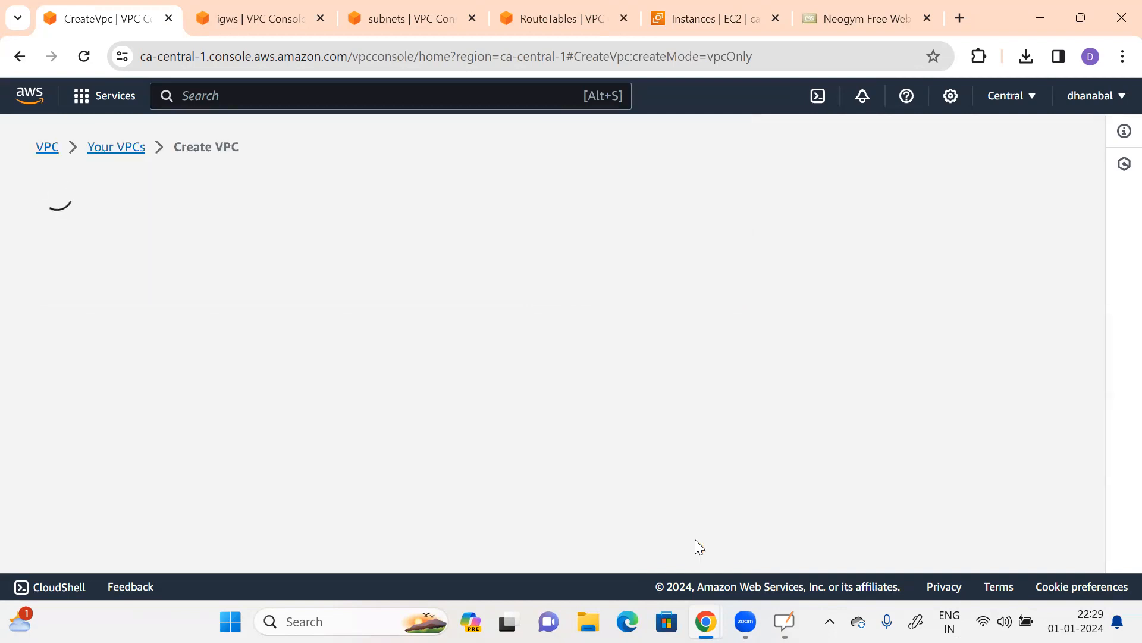
Step: Switch to OpenBoard and, in an empty area, draw a rectangle labelled "vpc" enclosed by a large wavy cloud outline
key(alt+Tab)
scroll(613, 503, down, 5)
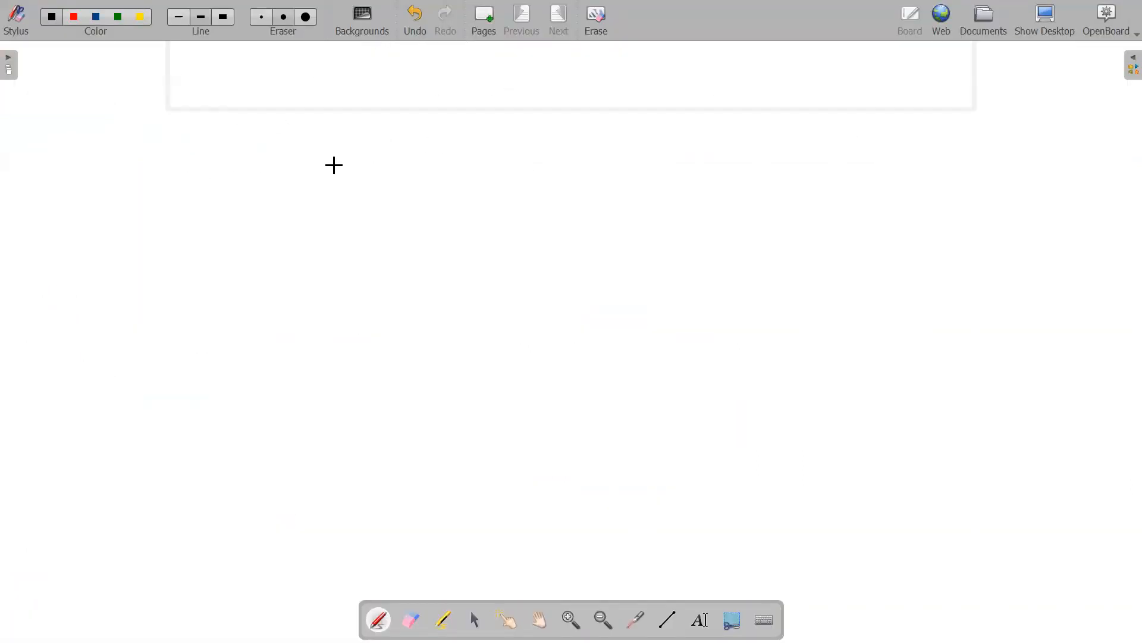
drag(285, 159, 303, 411)
mouse_move(286, 168)
mouse_down()
mouse_move(673, 168)
mouse_move(694, 286)
mouse_move(679, 405)
mouse_move(296, 405)
mouse_up()
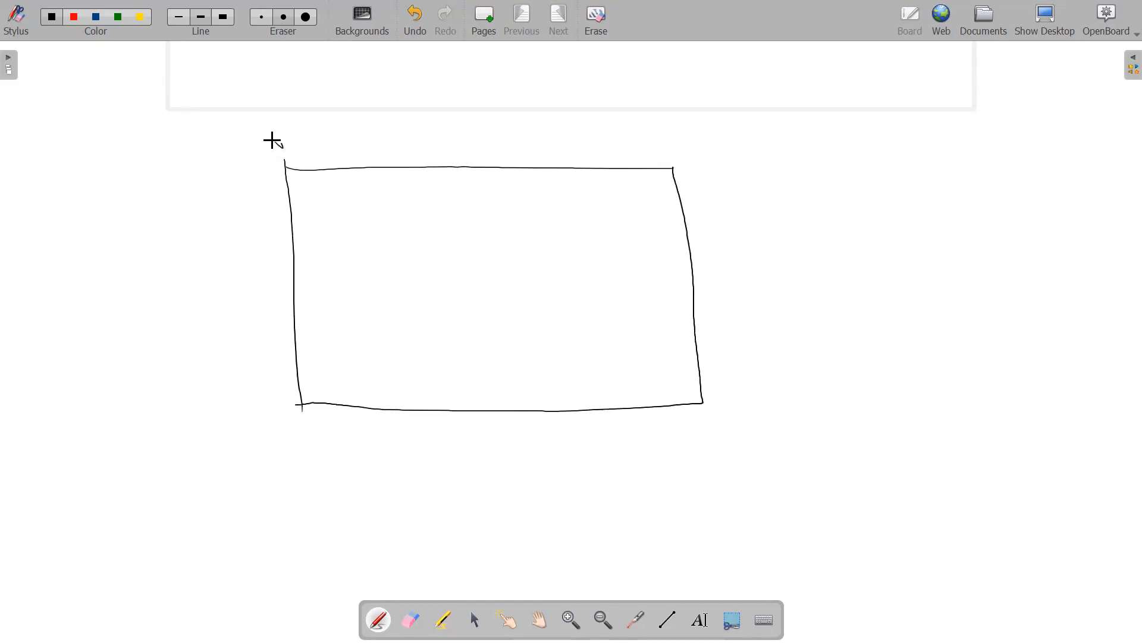
drag(272, 139, 282, 140)
drag(284, 138, 287, 143)
drag(304, 136, 297, 144)
mouse_move(162, 119)
mouse_down()
mouse_move(182, 547)
mouse_move(527, 577)
mouse_move(928, 581)
mouse_move(1053, 510)
mouse_move(1089, 255)
mouse_move(992, 113)
mouse_move(694, 79)
mouse_move(289, 79)
mouse_move(147, 121)
mouse_move(176, 158)
mouse_up()
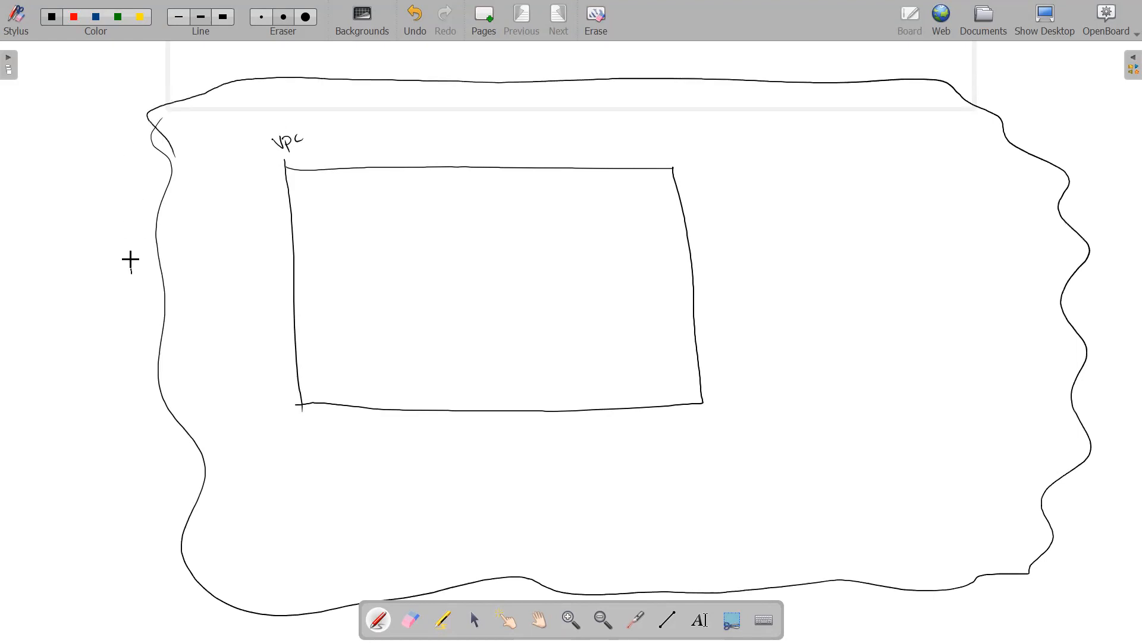
drag(144, 247, 135, 264)
Step: Switch back to Chrome, show the list of your VPCs and examine the columns of the vpc1 row
key(alt+Tab)
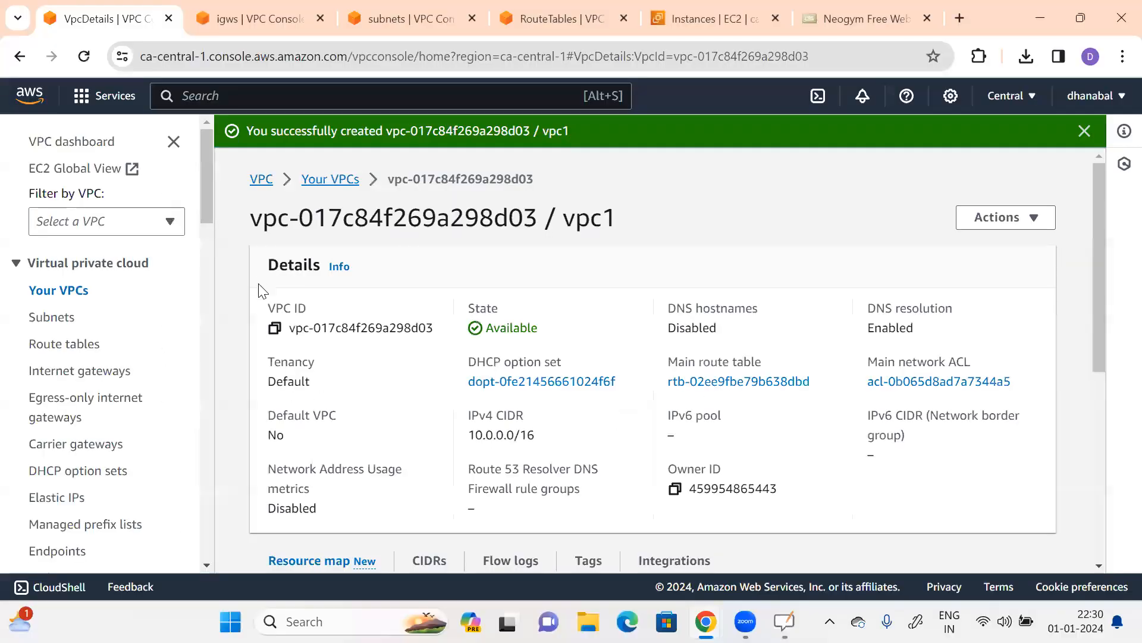
click(71, 292)
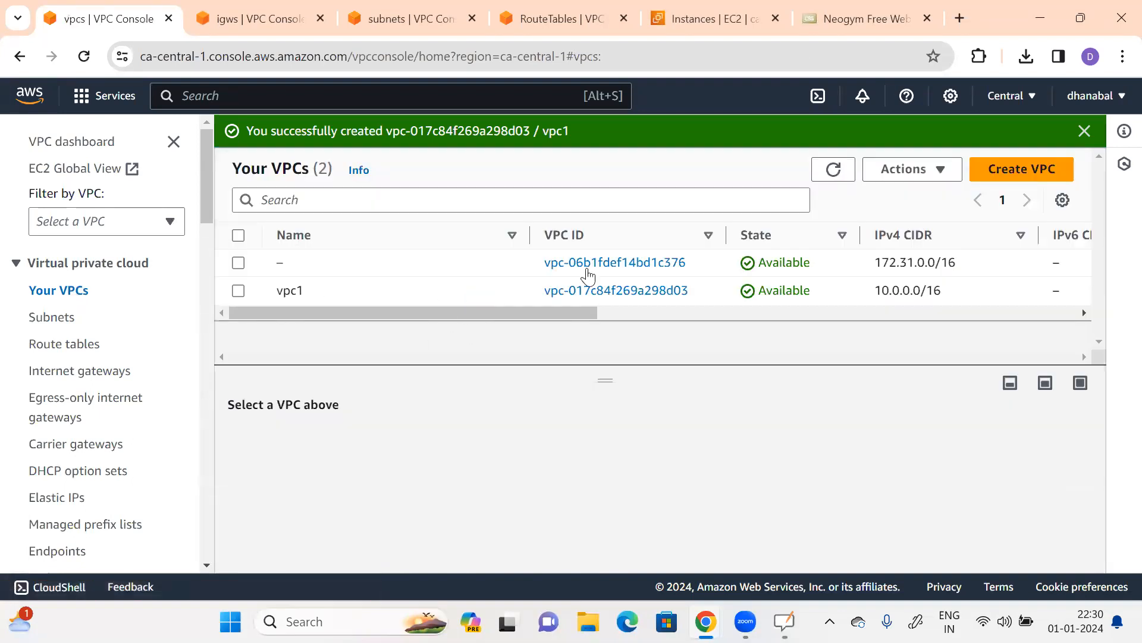
drag(518, 322, 604, 316)
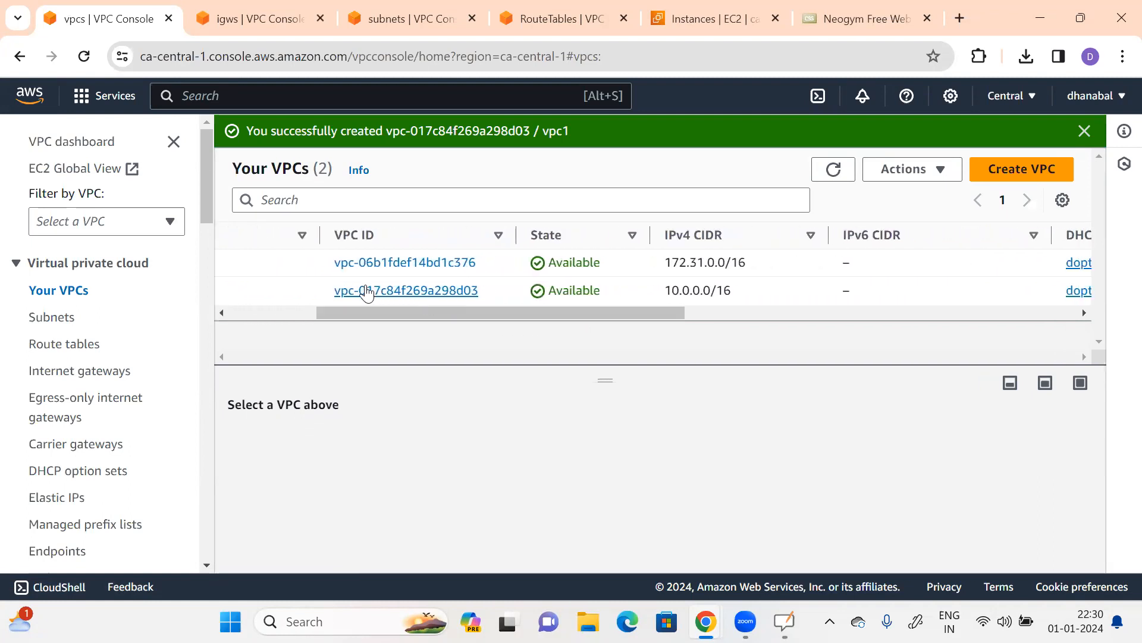
drag(473, 314, 490, 314)
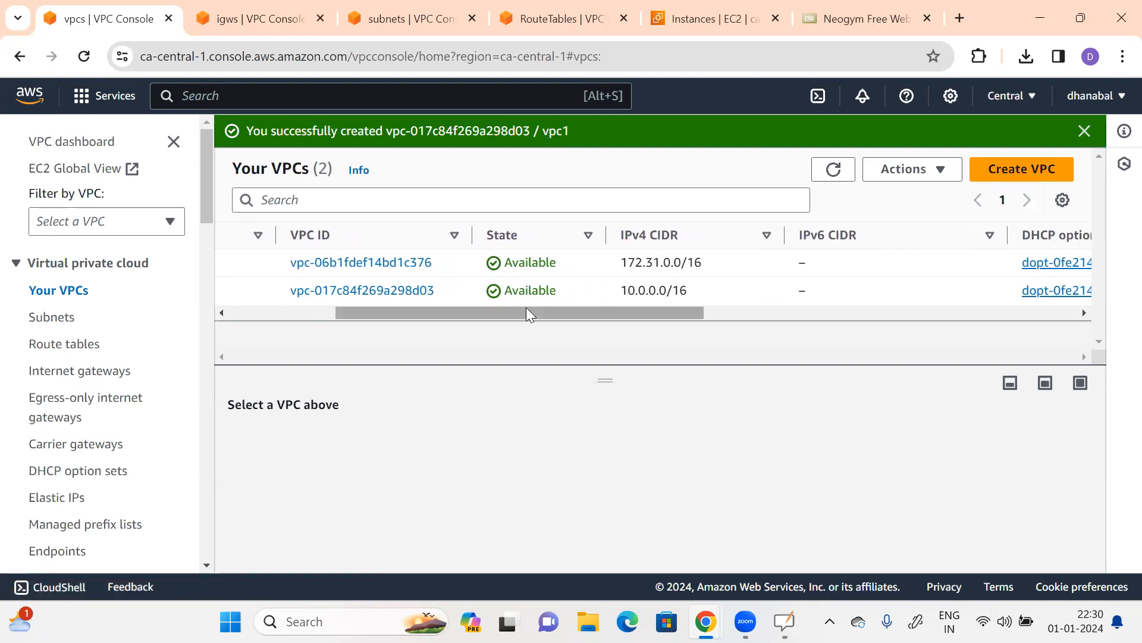
scroll(551, 316, right, 2)
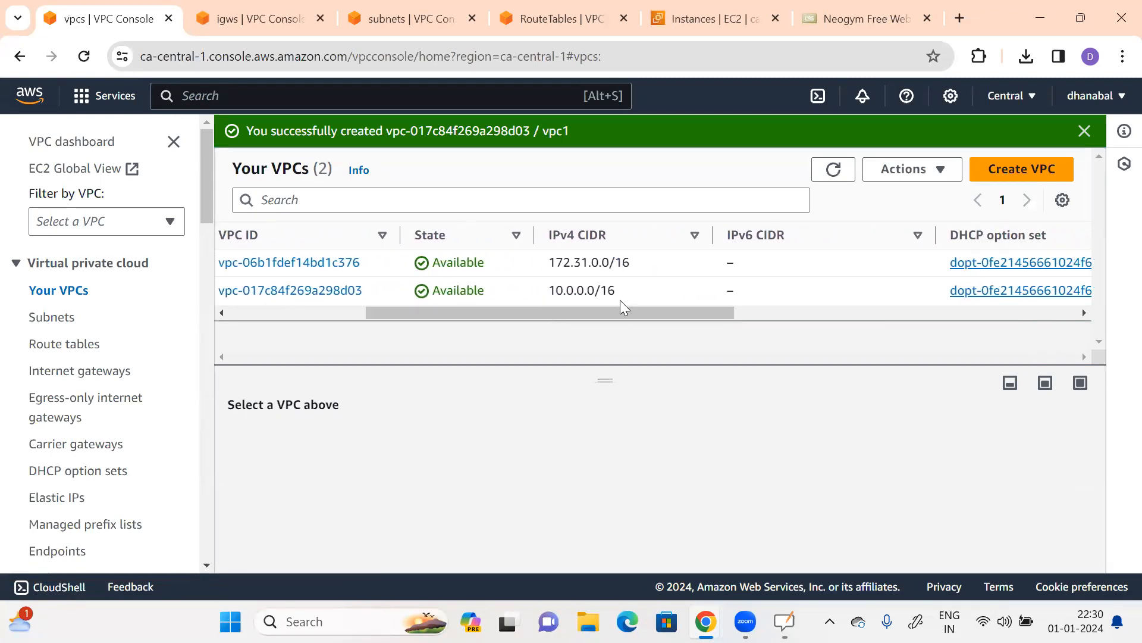
drag(618, 311, 448, 327)
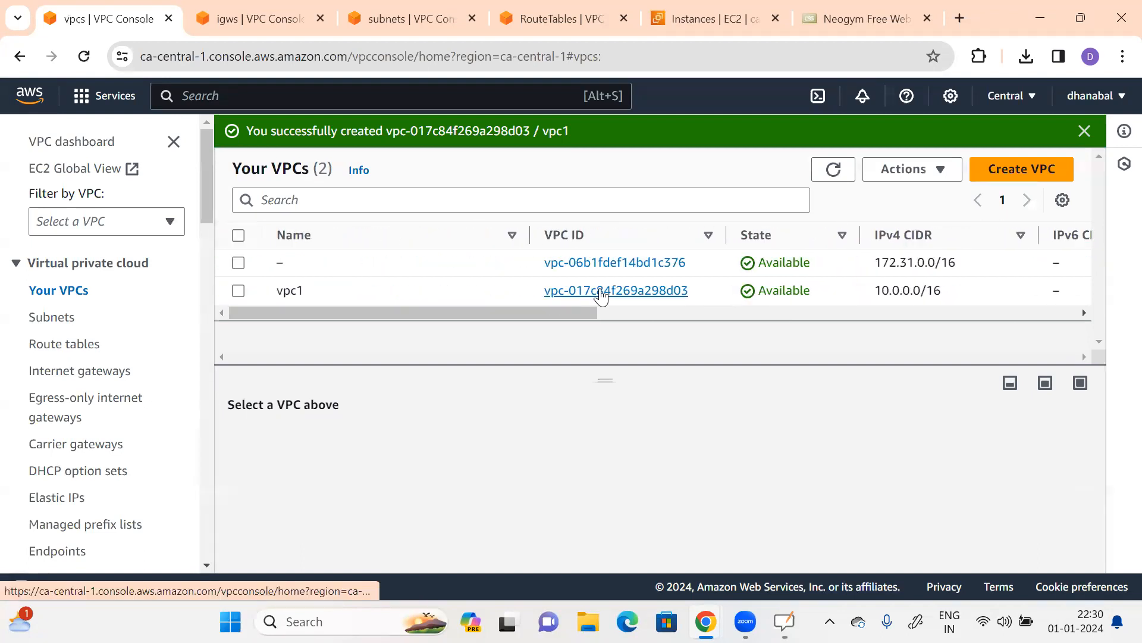
Step: Open the details page of vpc1 and look through its details and resource map
click(601, 291)
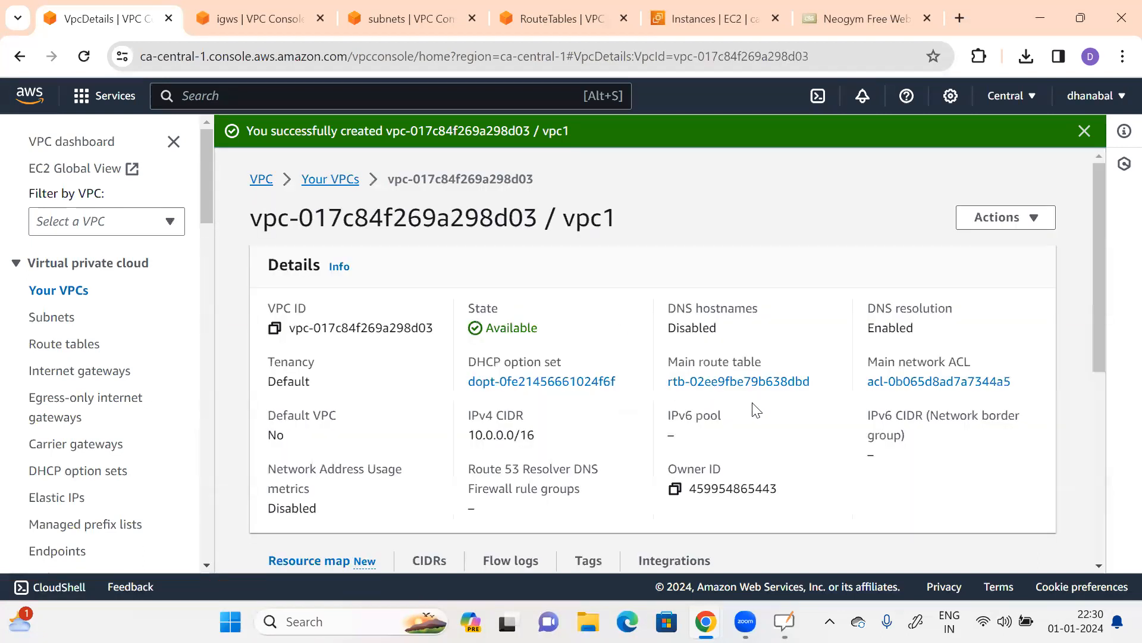
scroll(755, 410, down, 1)
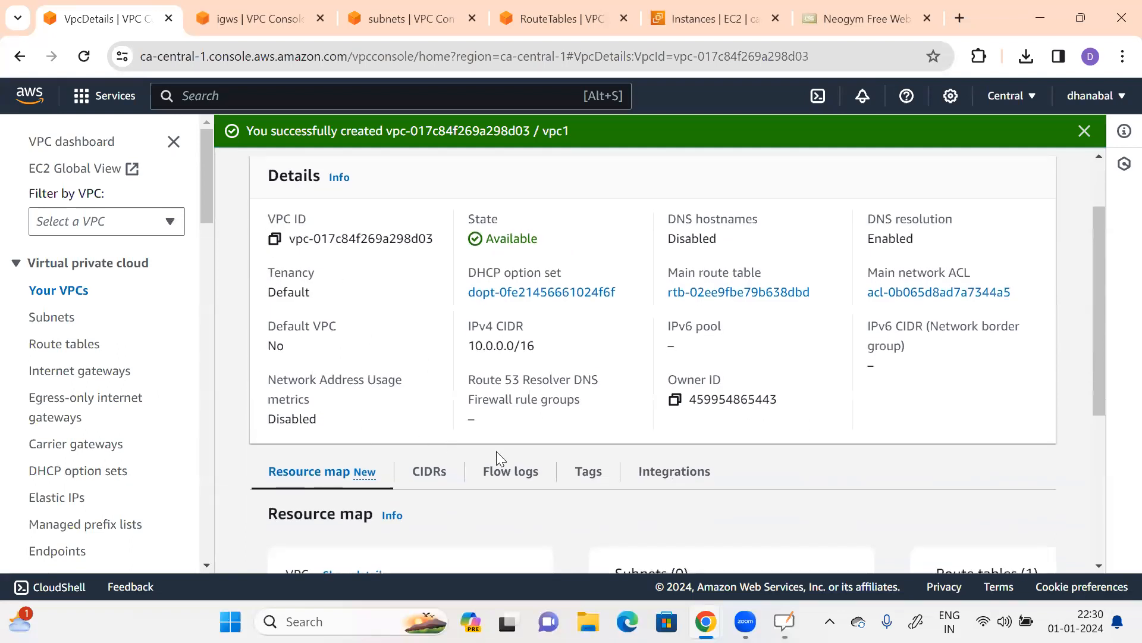
scroll(681, 418, down, 1)
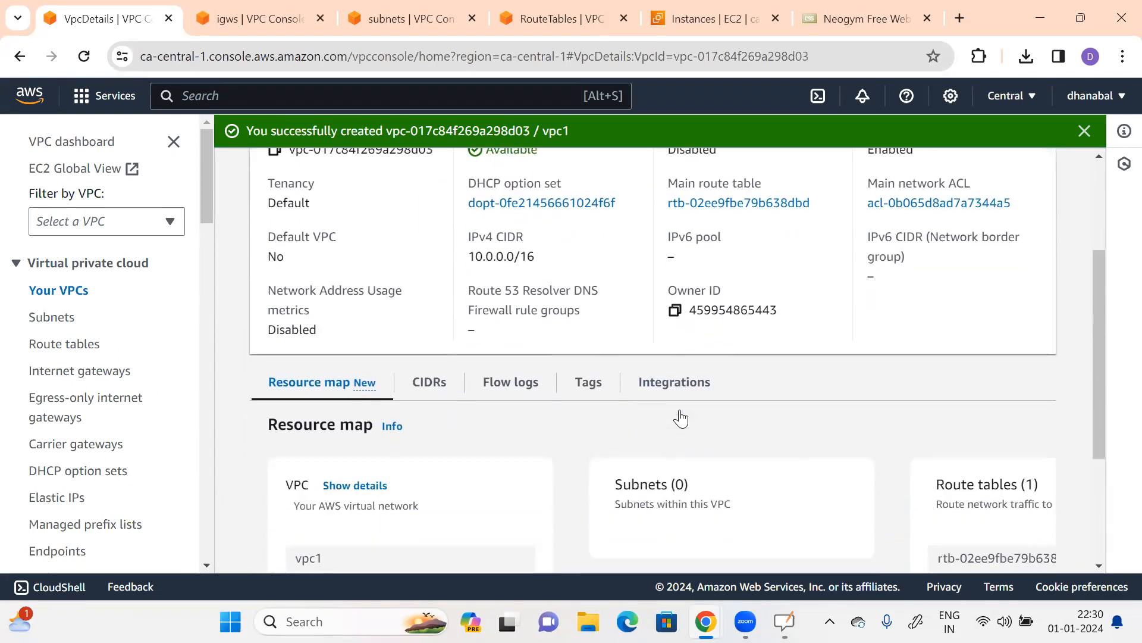
scroll(681, 418, down, 1)
scroll(681, 417, up, 3)
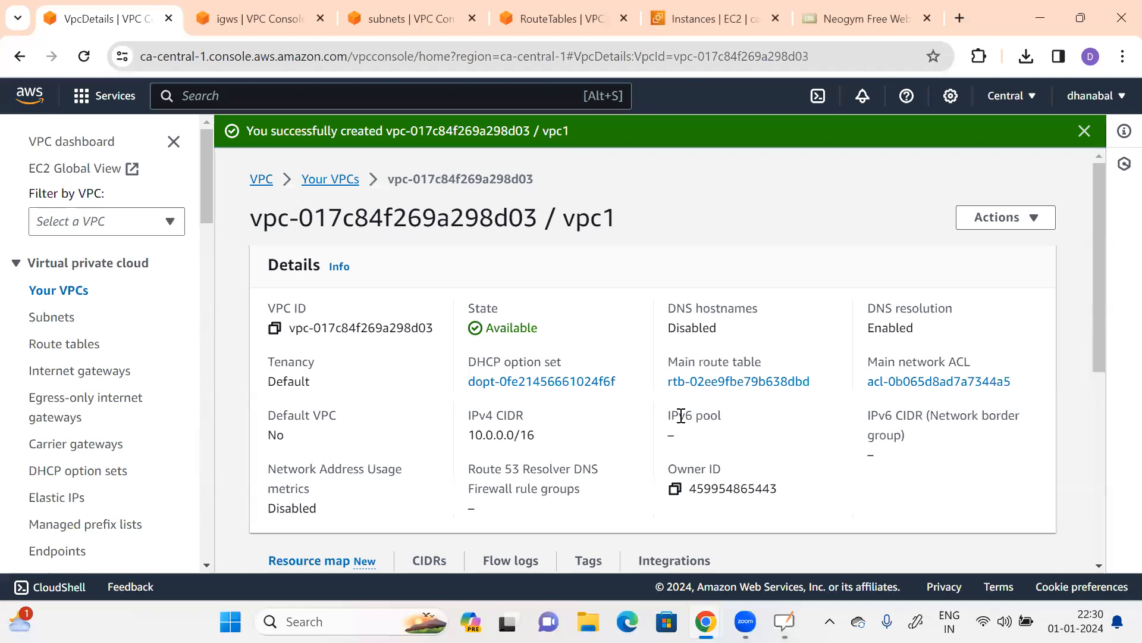
Step: Show the internet gateways page and examine the existing gateway's state and attached VPC
click(240, 22)
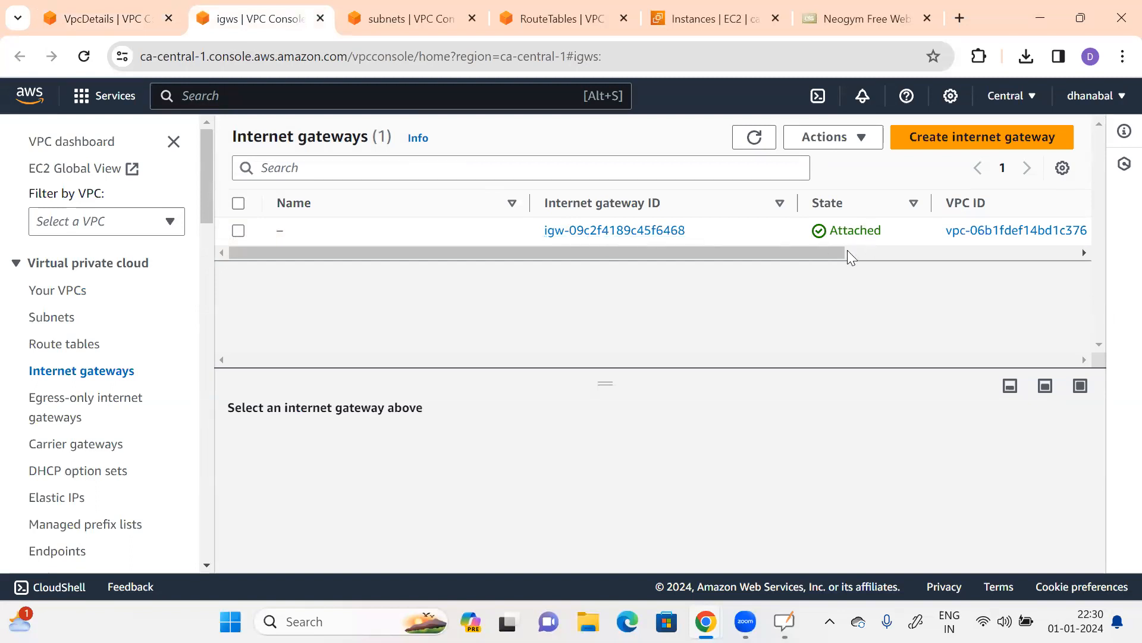
drag(792, 252, 841, 250)
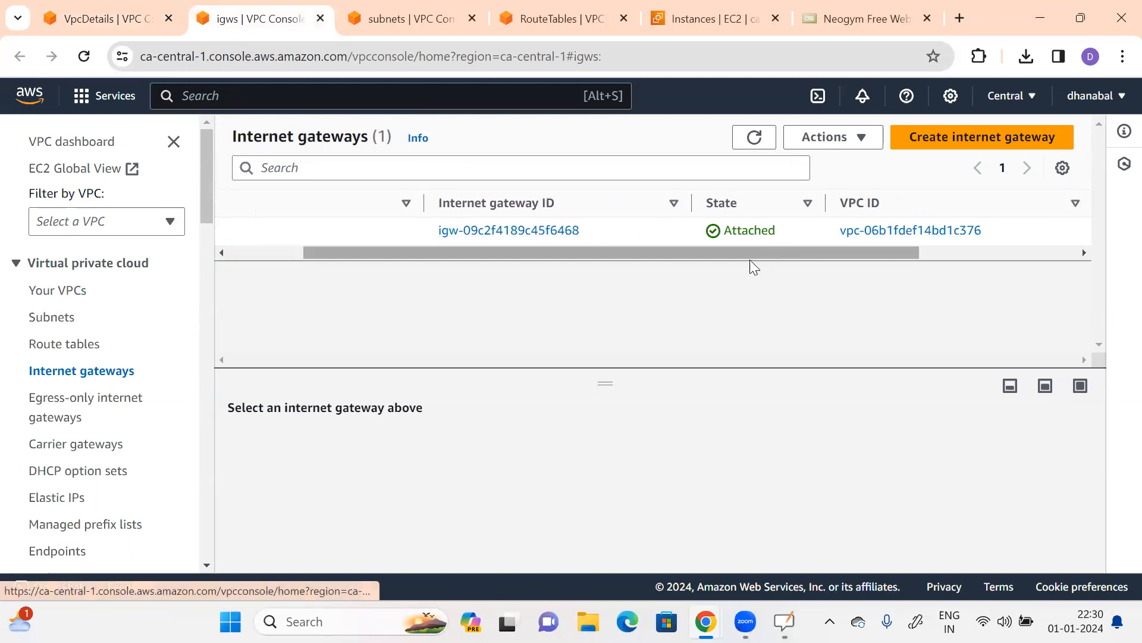
drag(599, 255, 217, 262)
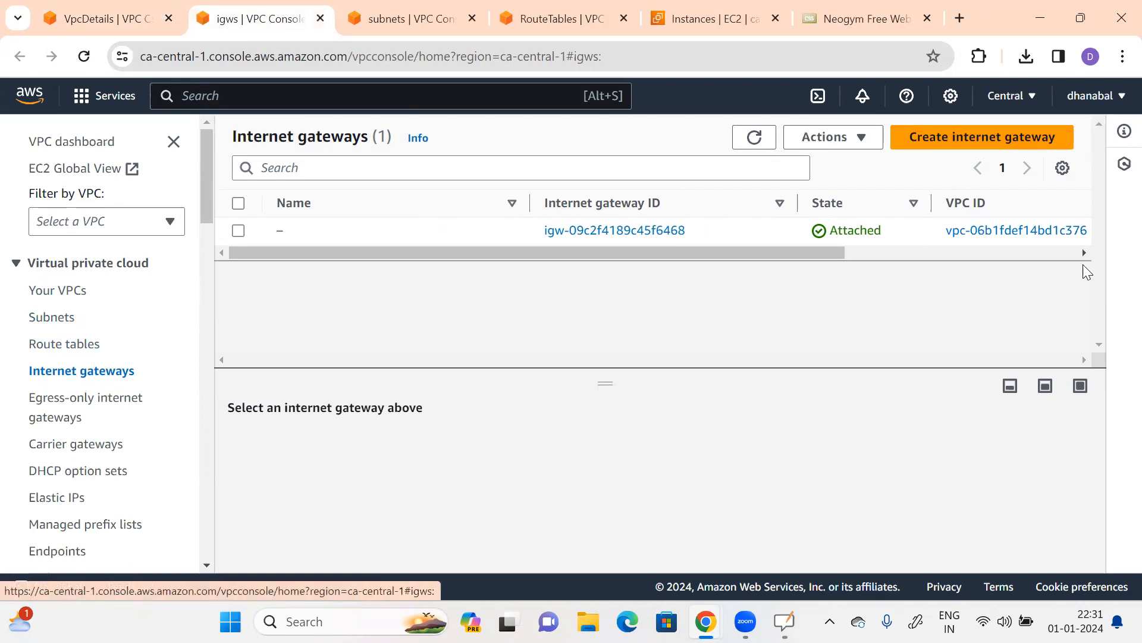
Step: Create an internet gateway with the name tag vpc1-igw and dismiss the success banner
click(983, 138)
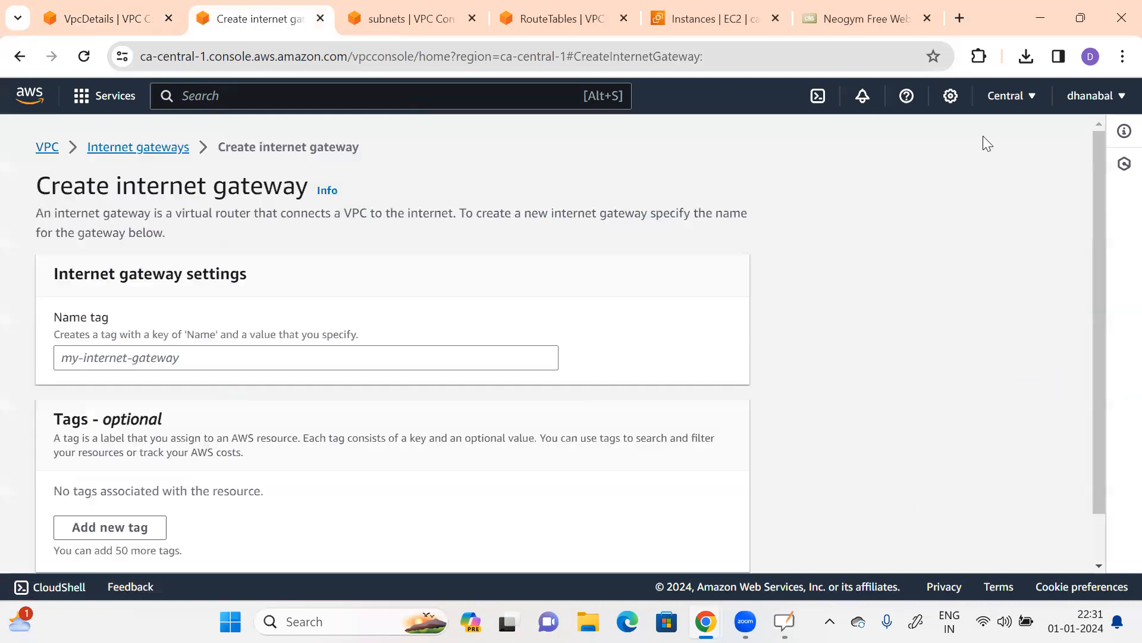
click(120, 355)
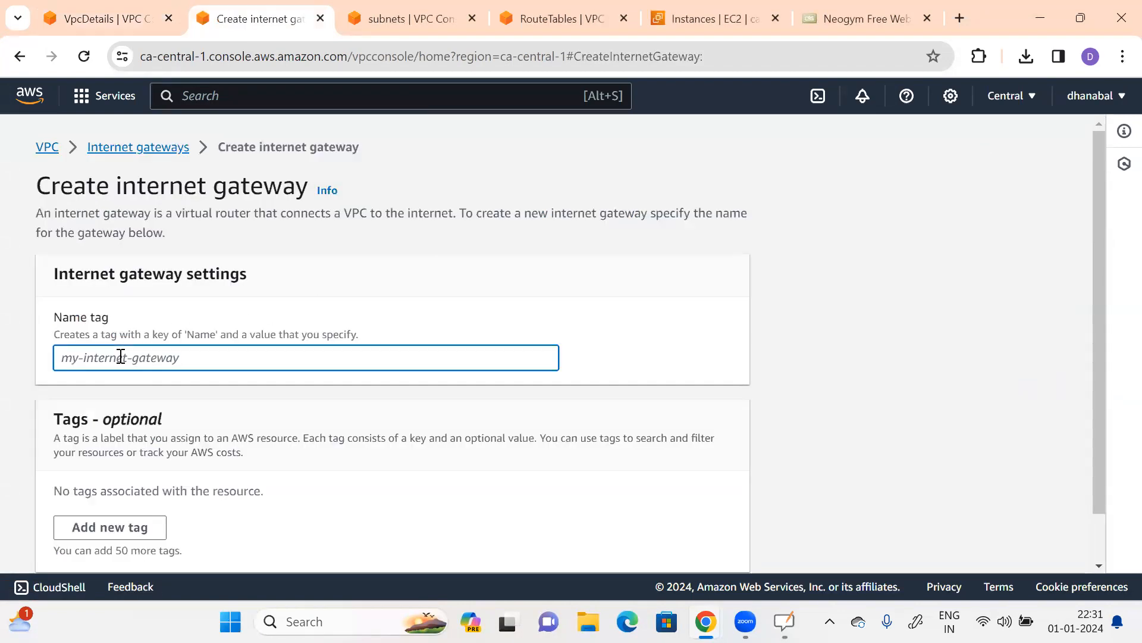
text(vp)
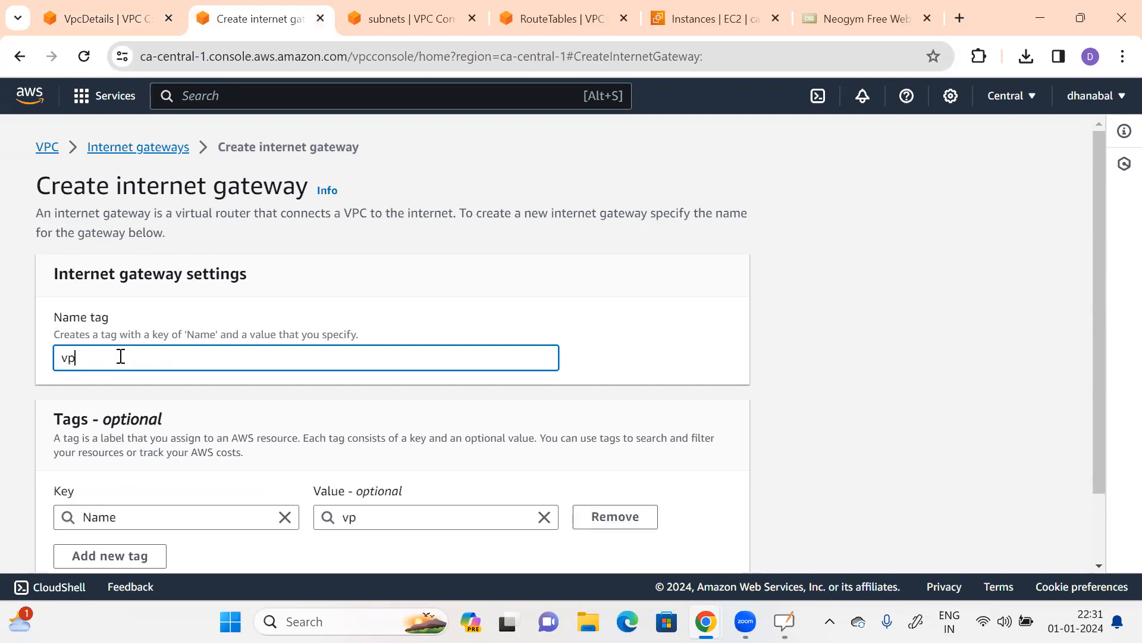
text(c1-igw)
scroll(285, 368, down, 2)
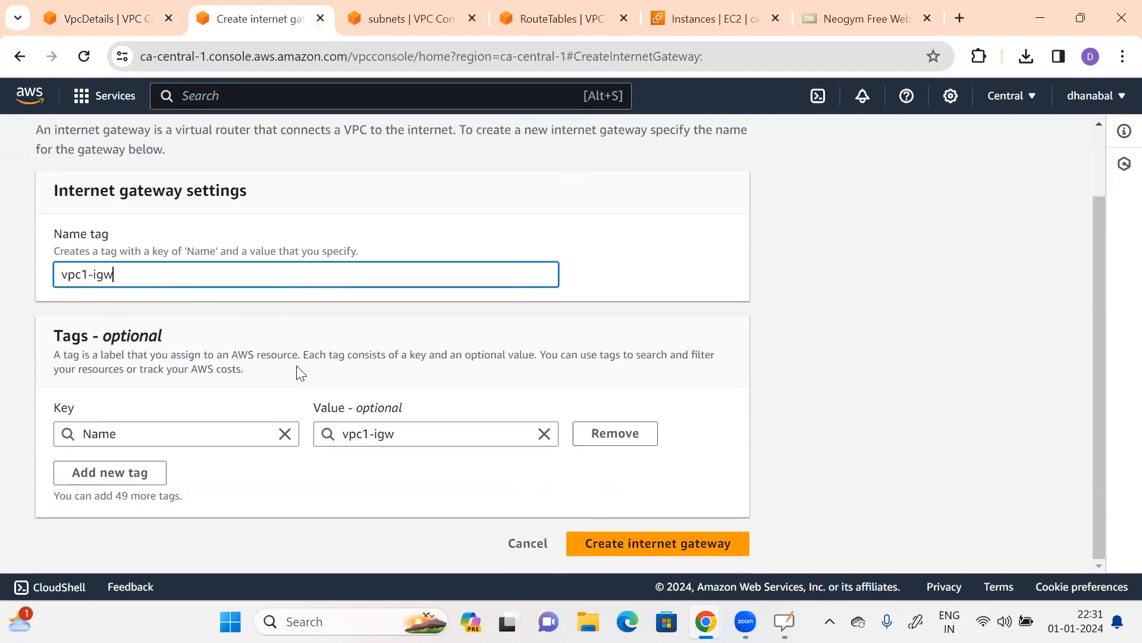
click(639, 542)
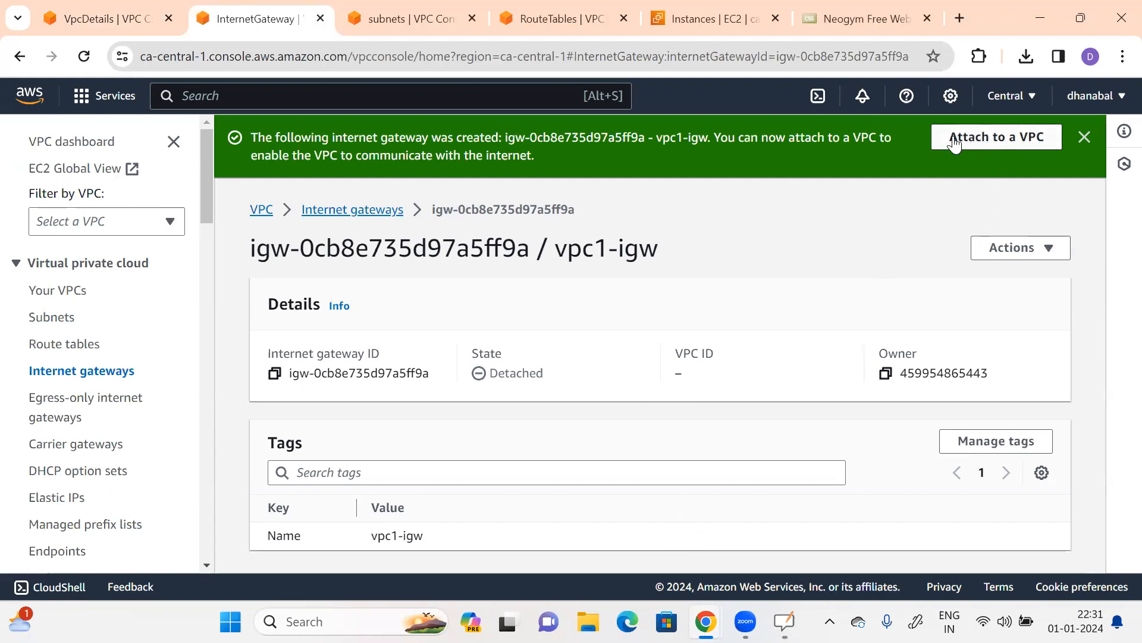
click(1084, 138)
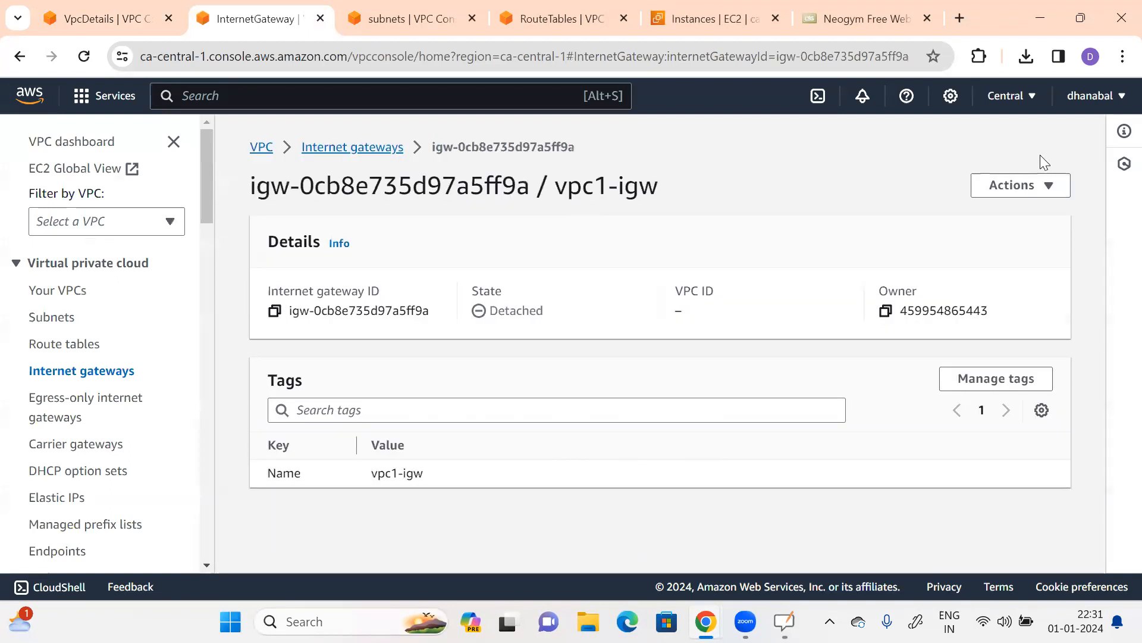
Step: From the internet gateways list, check the state of vpc1-igw and attach it to vpc1
click(60, 370)
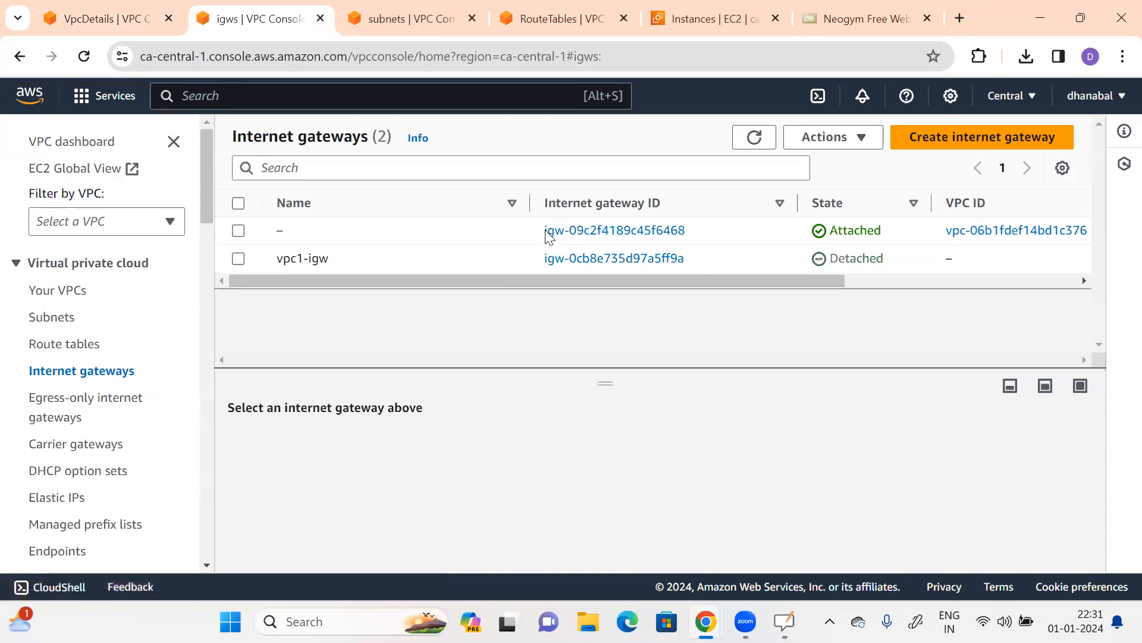
drag(831, 262, 889, 258)
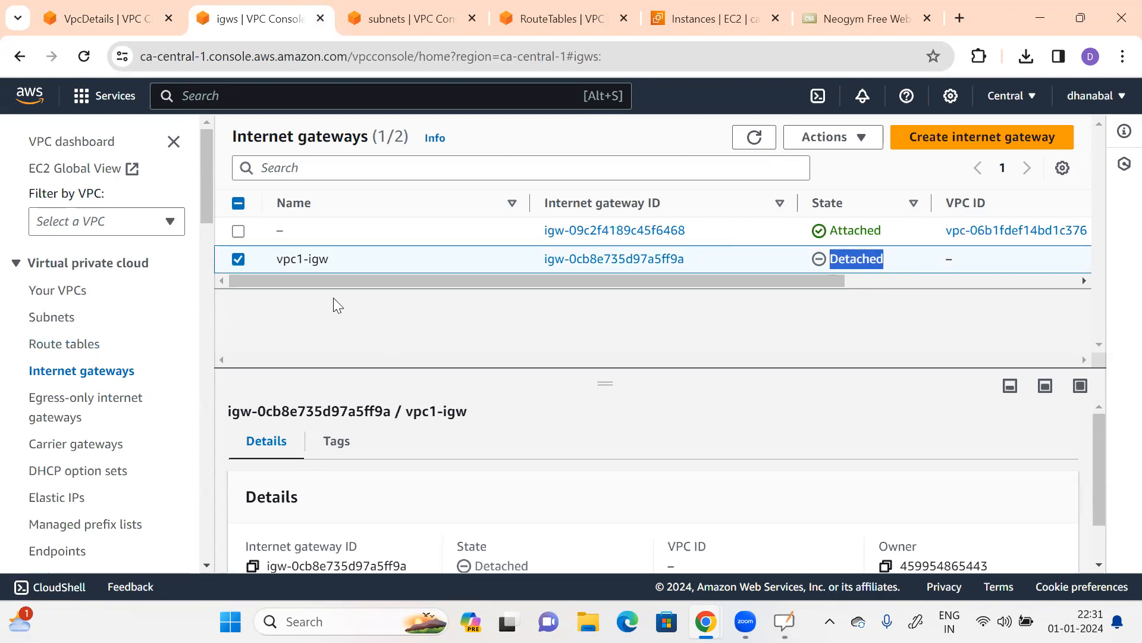
click(860, 143)
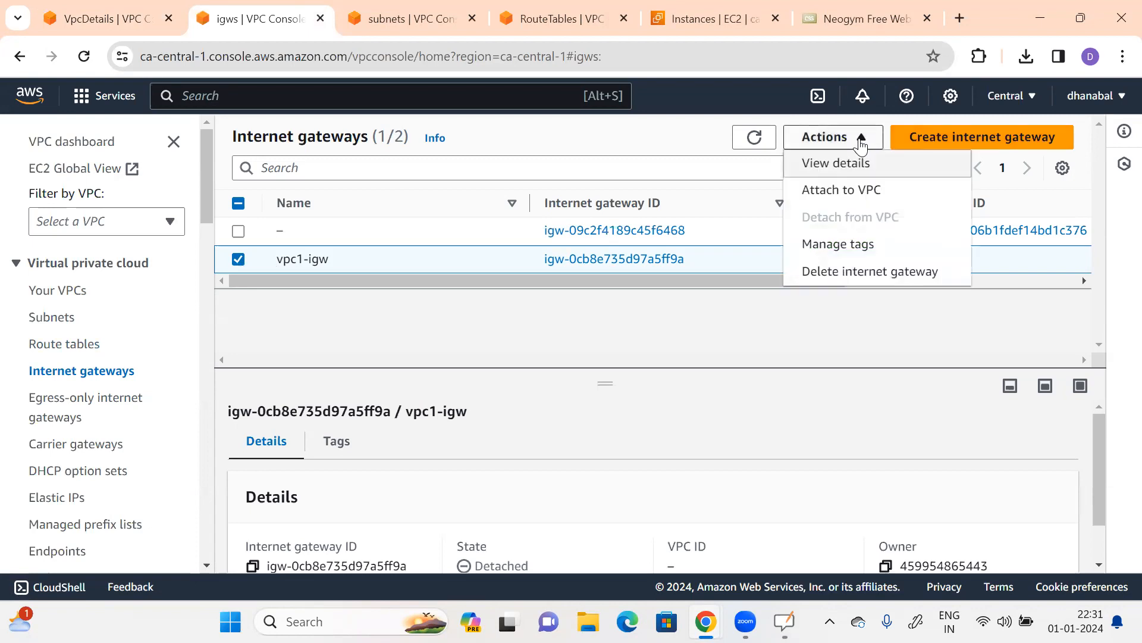
click(851, 194)
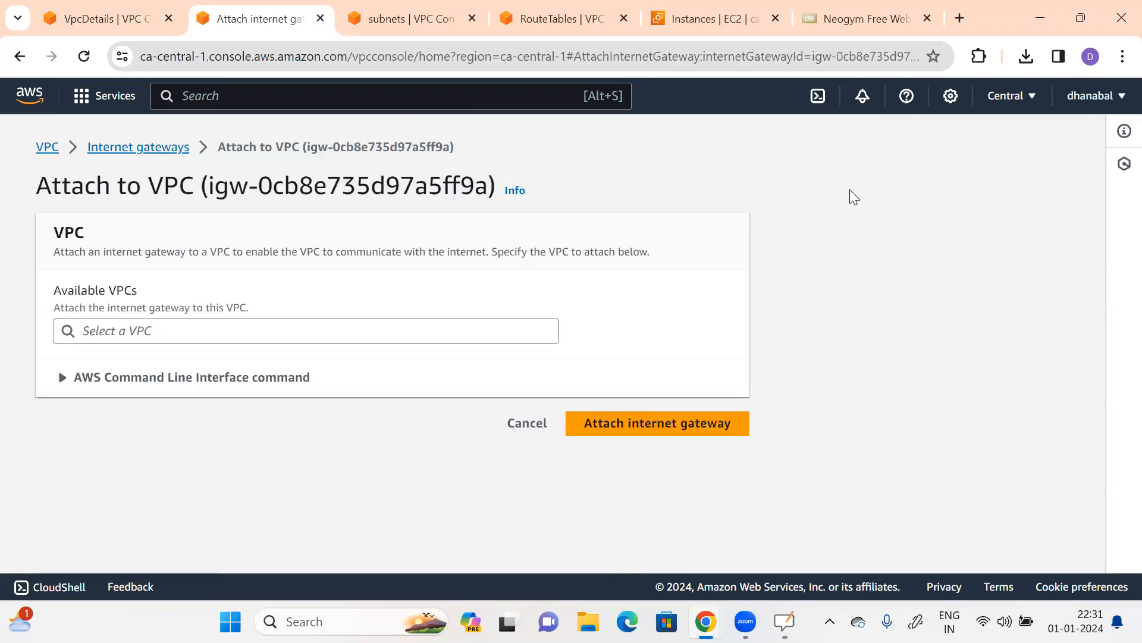
click(384, 332)
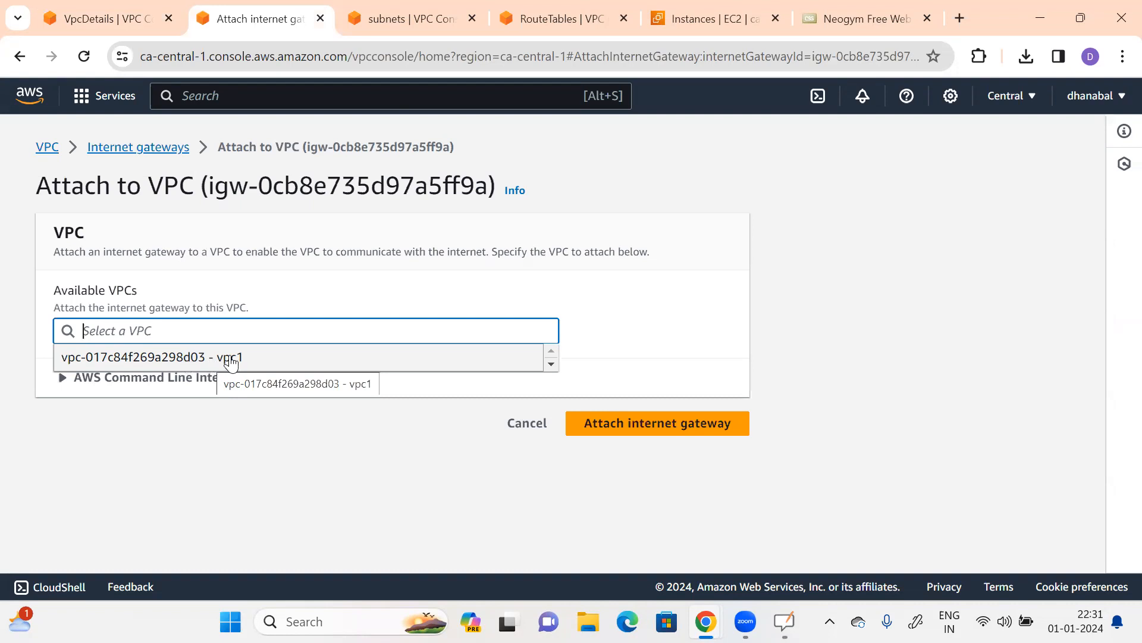
click(206, 360)
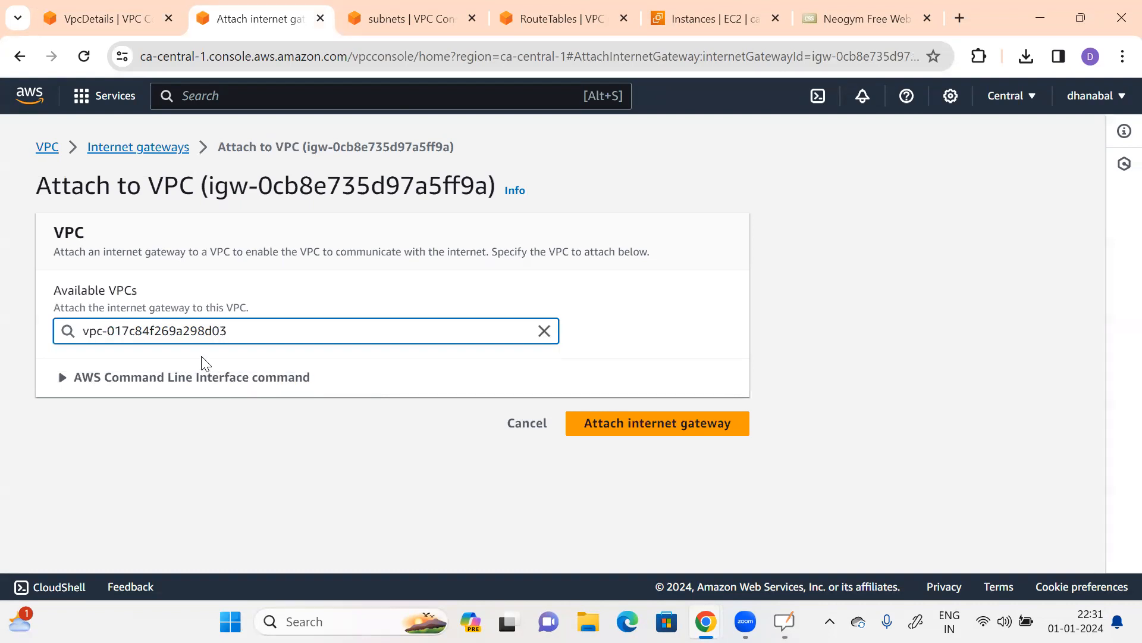
click(631, 424)
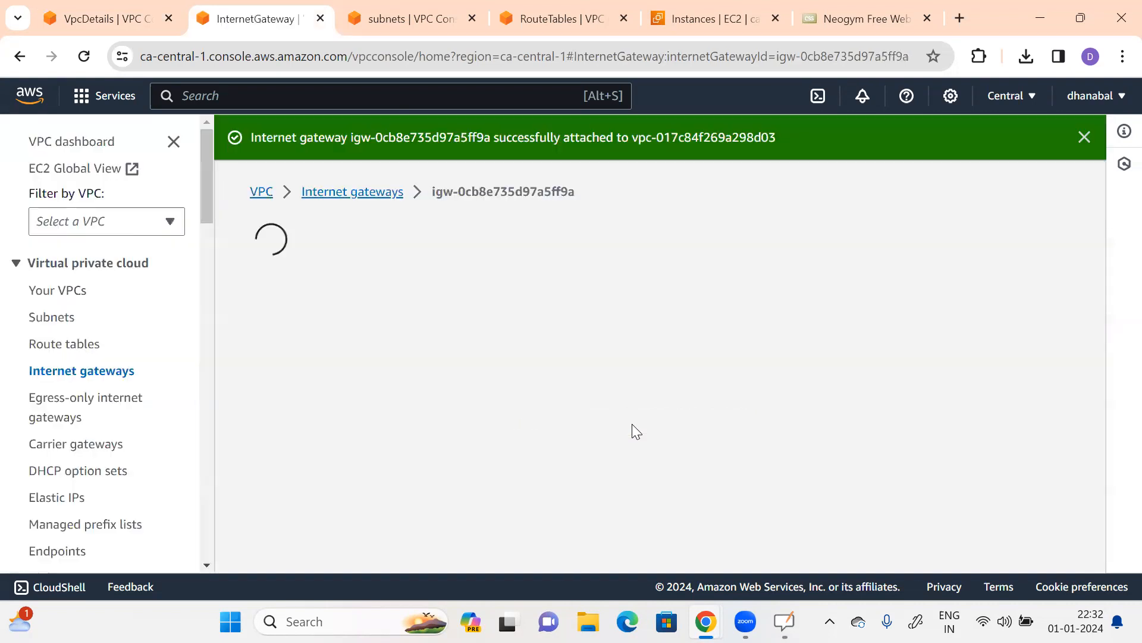
Step: Switch to OpenBoard and draw a crossed circle on the vpc rectangle's upper-left corner, connected by a line to an "Internet" label outside the cloud
key(alt+Tab)
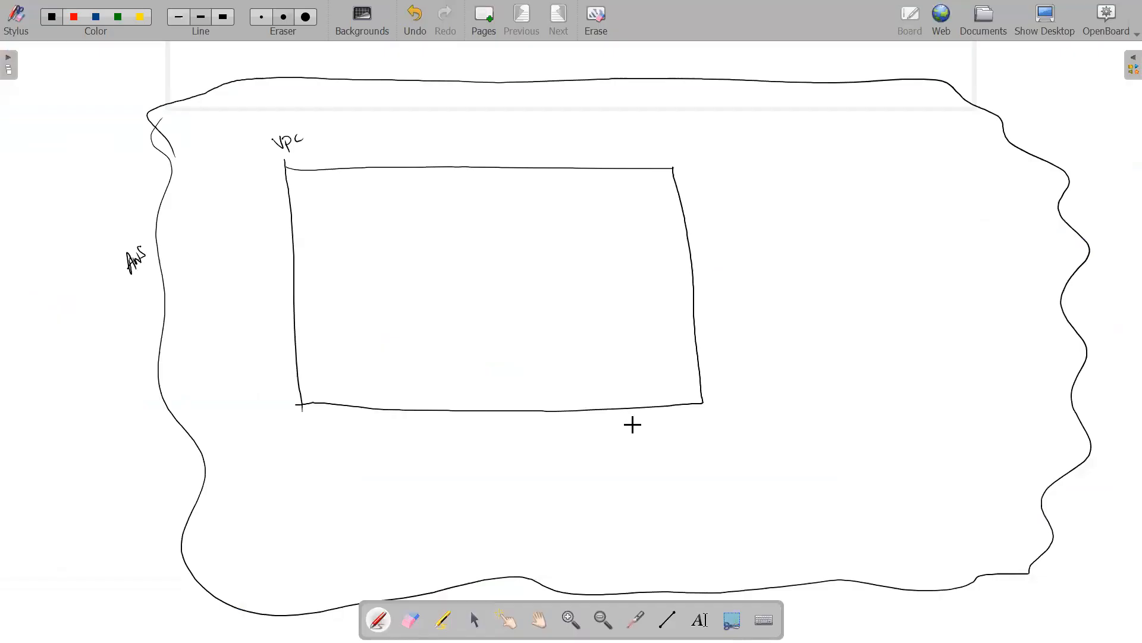
mouse_move(281, 164)
mouse_down()
mouse_move(280, 203)
mouse_move(262, 174)
mouse_move(322, 177)
mouse_move(283, 200)
mouse_move(221, 156)
mouse_up()
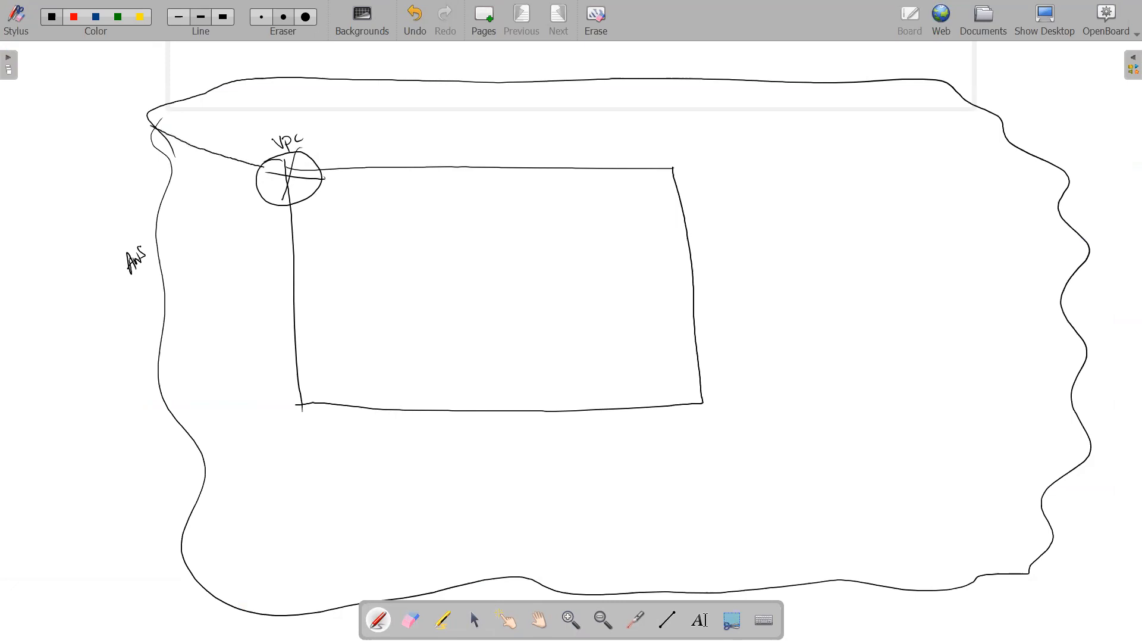
mouse_move(72, 162)
mouse_down()
mouse_move(148, 97)
mouse_move(89, 109)
mouse_move(89, 119)
mouse_move(132, 71)
mouse_up()
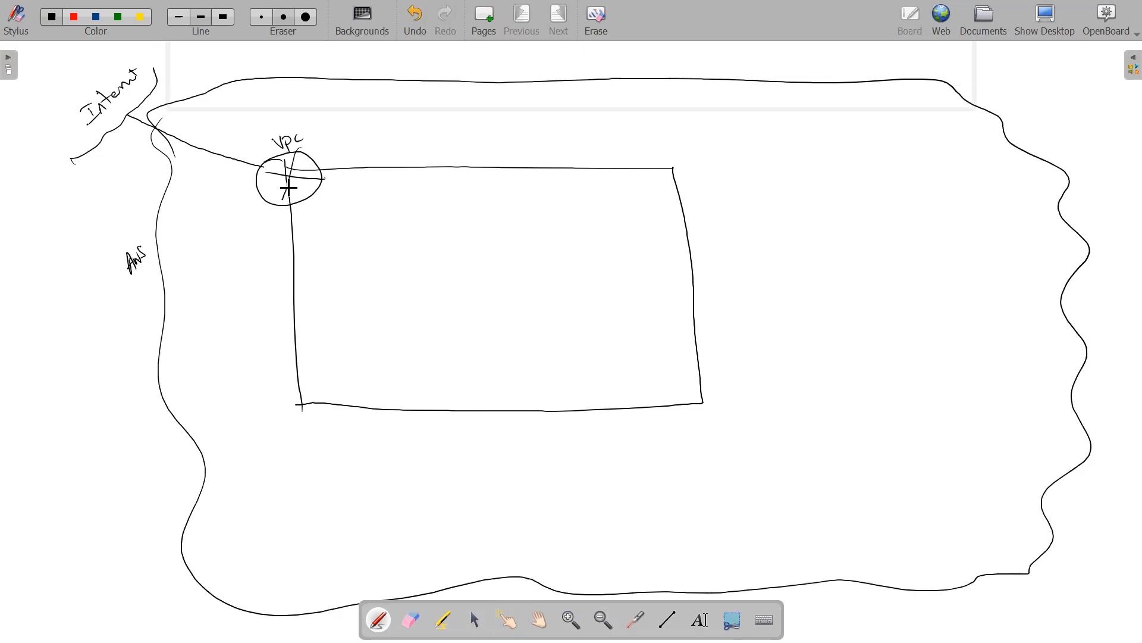
Step: Switch back to Chrome, show the subnets list and examine the existing subnets' availability zones, network border groups and route tables
key(ctrl+shift+h)
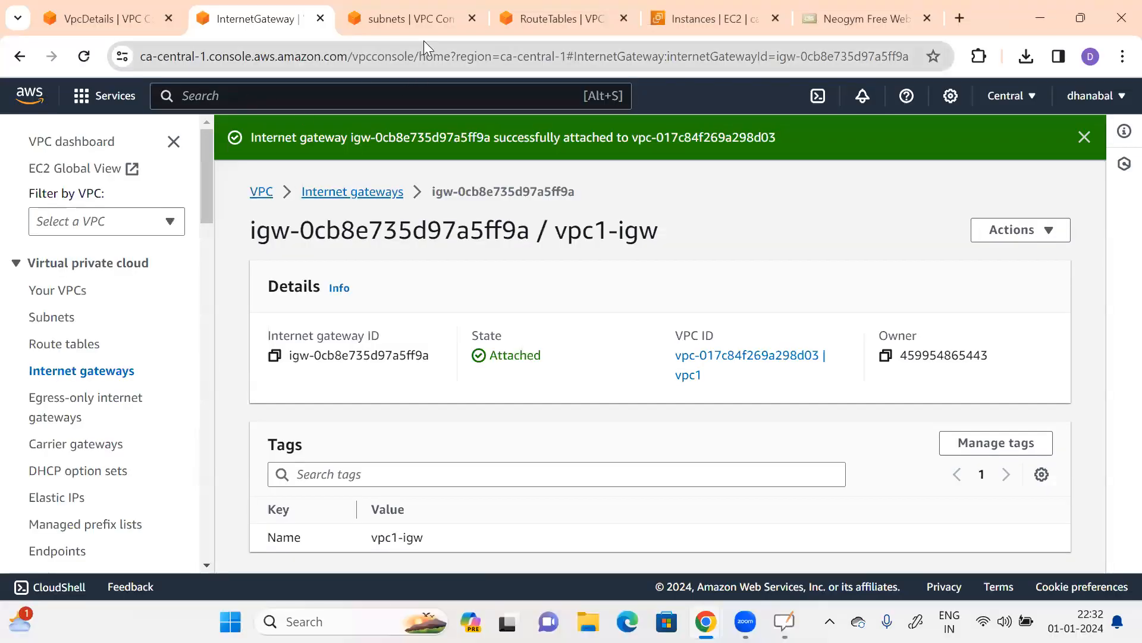
click(415, 20)
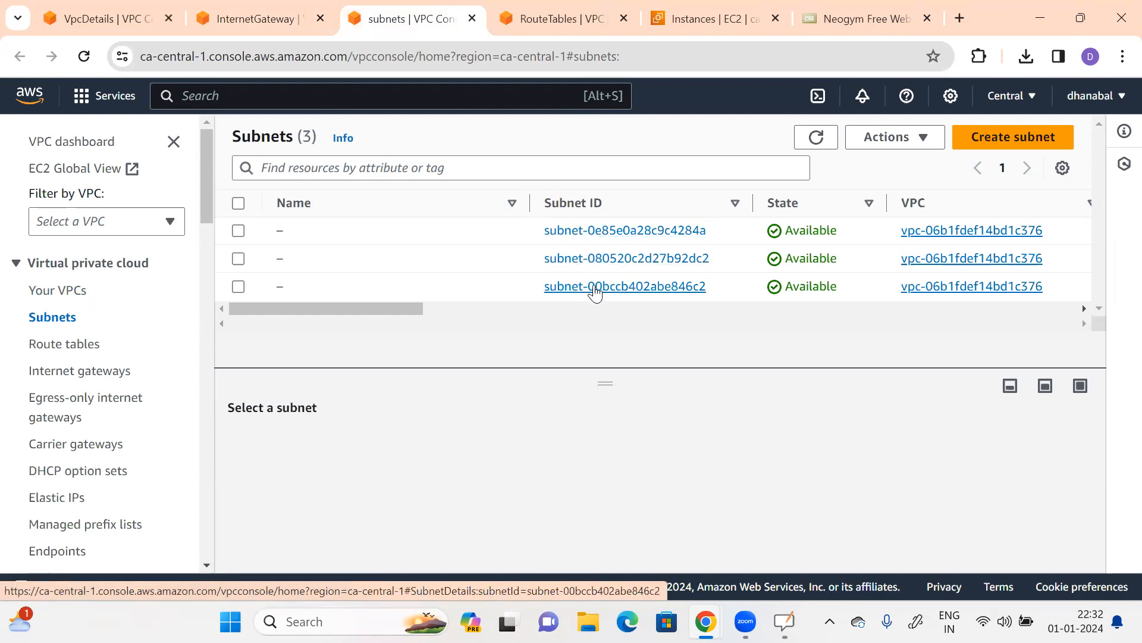
drag(400, 308, 591, 307)
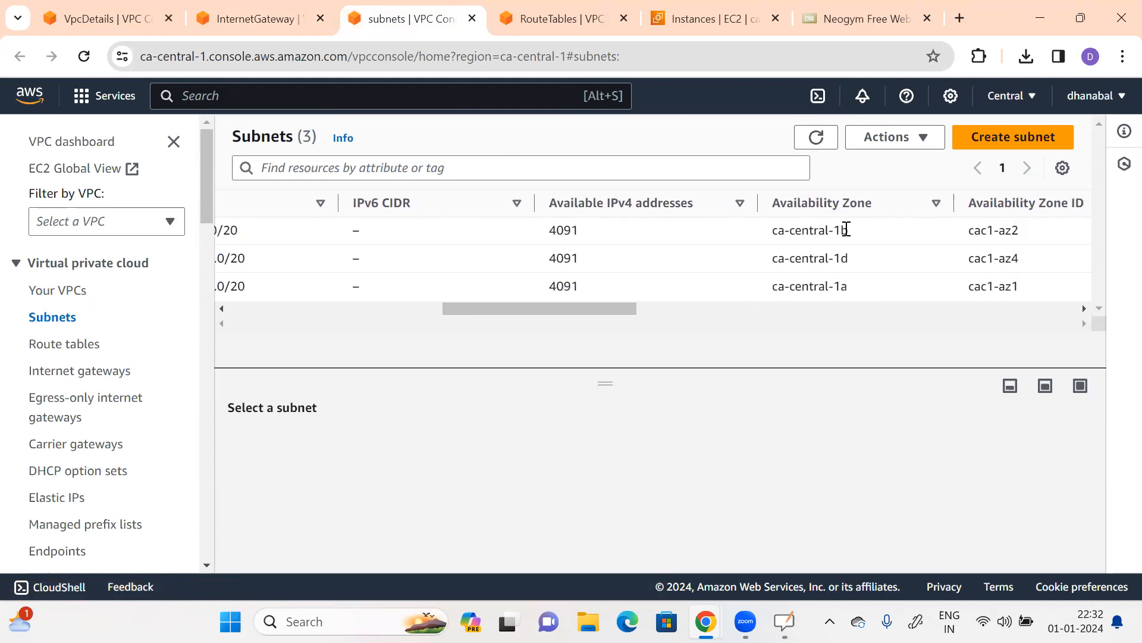
drag(610, 308, 714, 309)
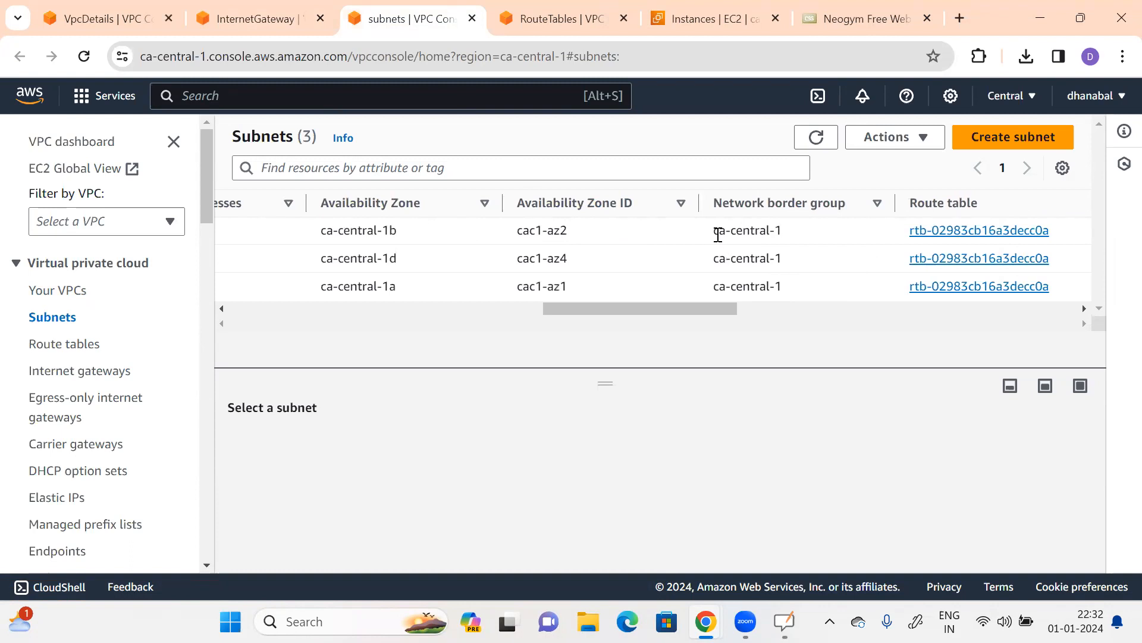
drag(718, 235, 745, 234)
drag(685, 307, 321, 311)
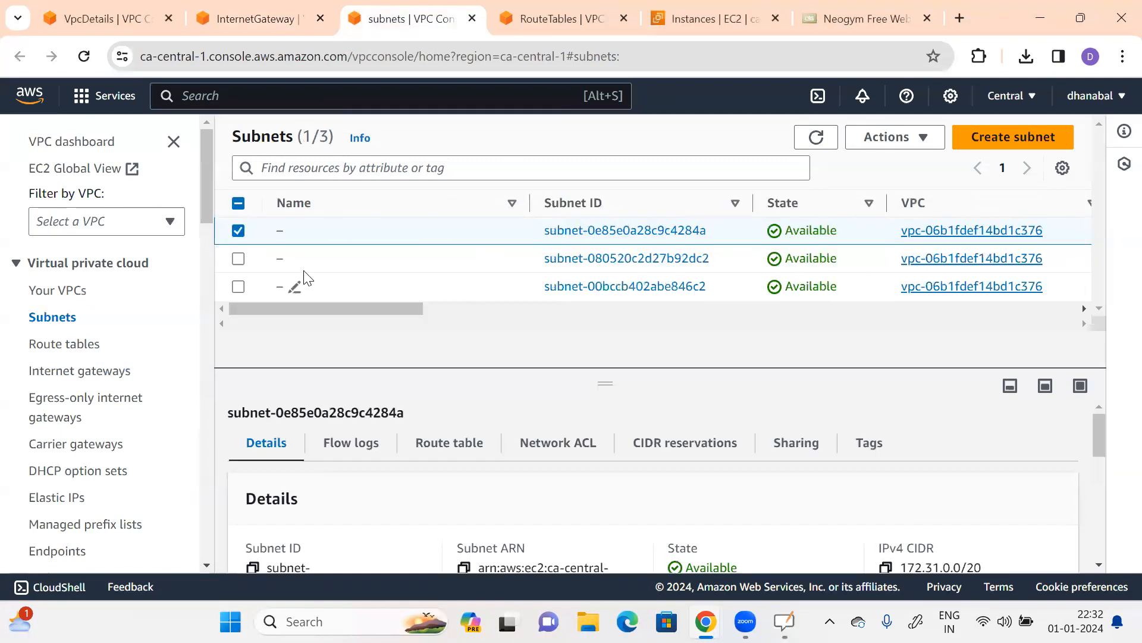
click(238, 230)
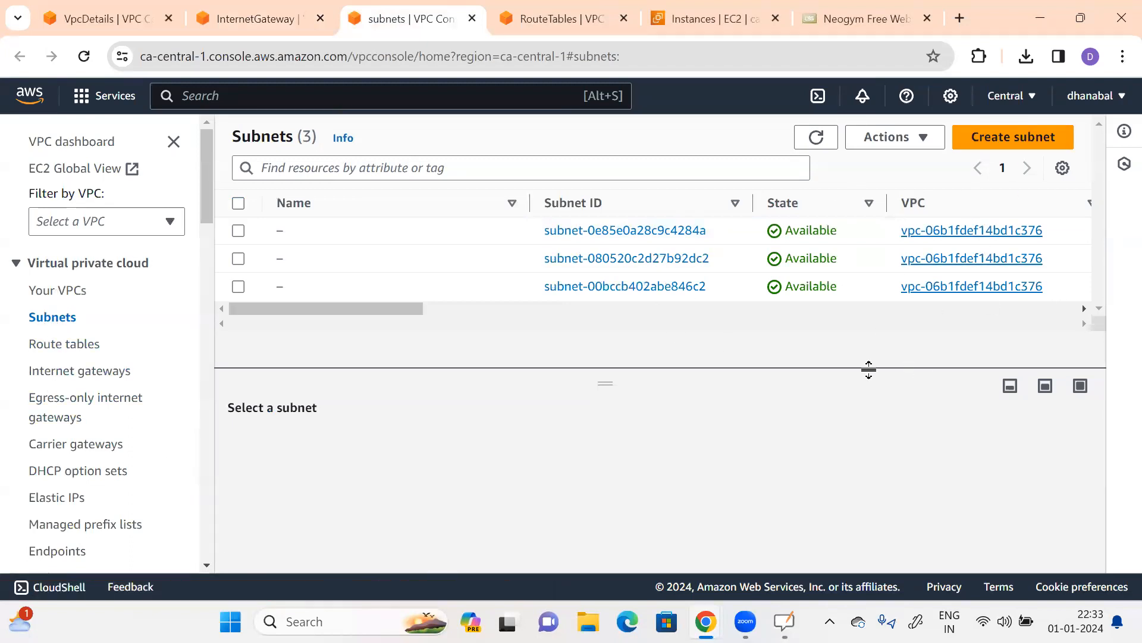
Step: Start creating a subnet in vpc1 and name it pub-sub
click(1013, 138)
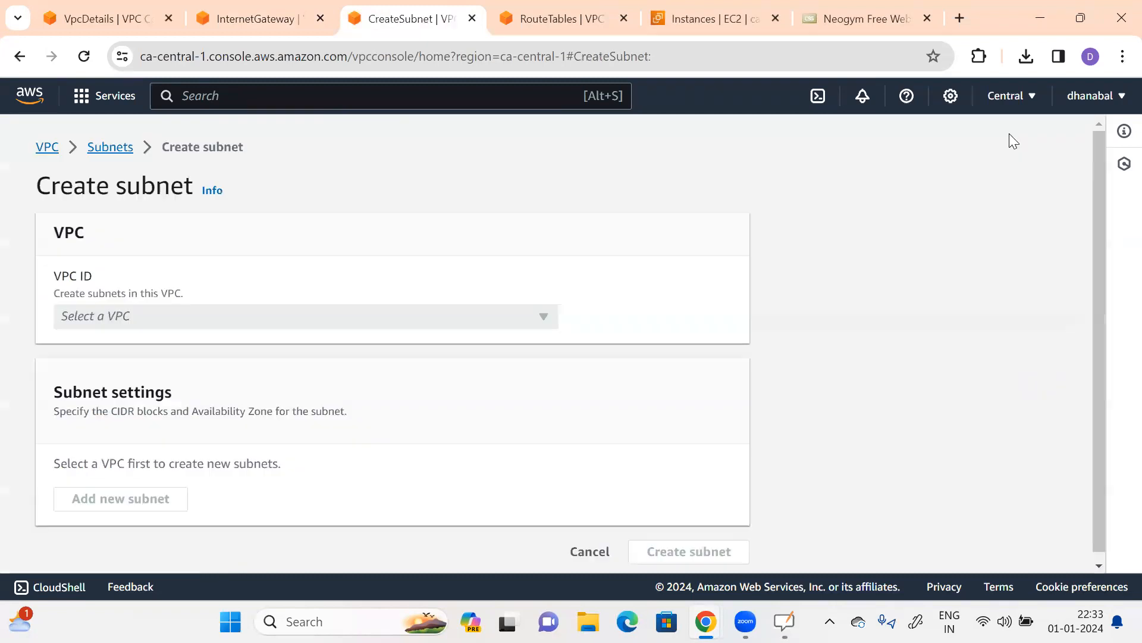
click(269, 318)
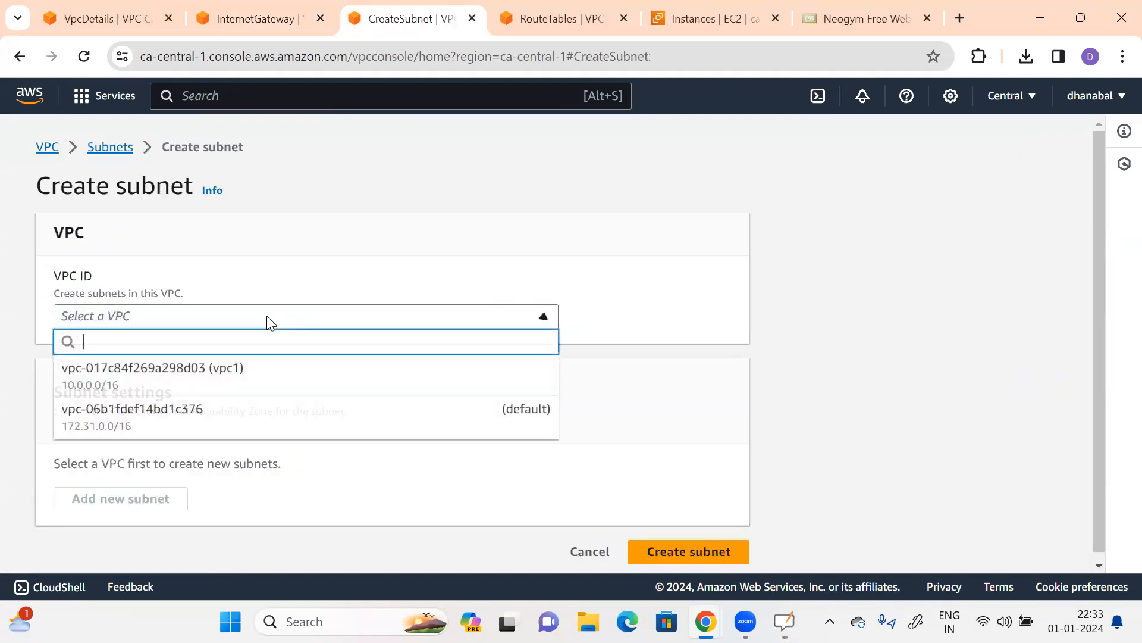
click(187, 379)
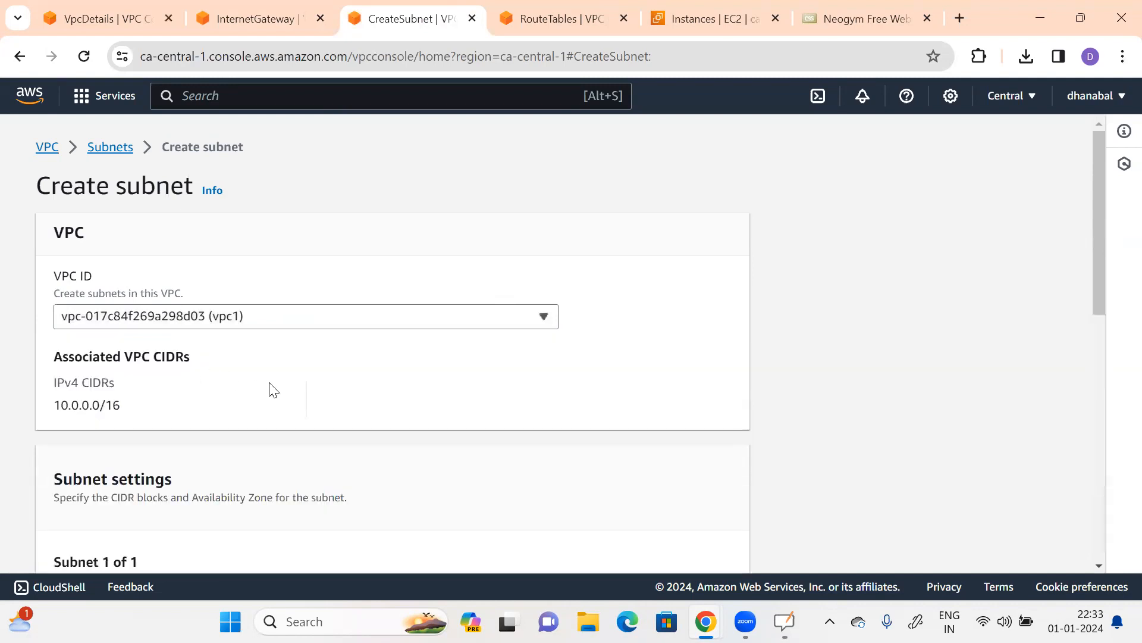
scroll(270, 388, down, 5)
click(131, 365)
text(pub-sub)
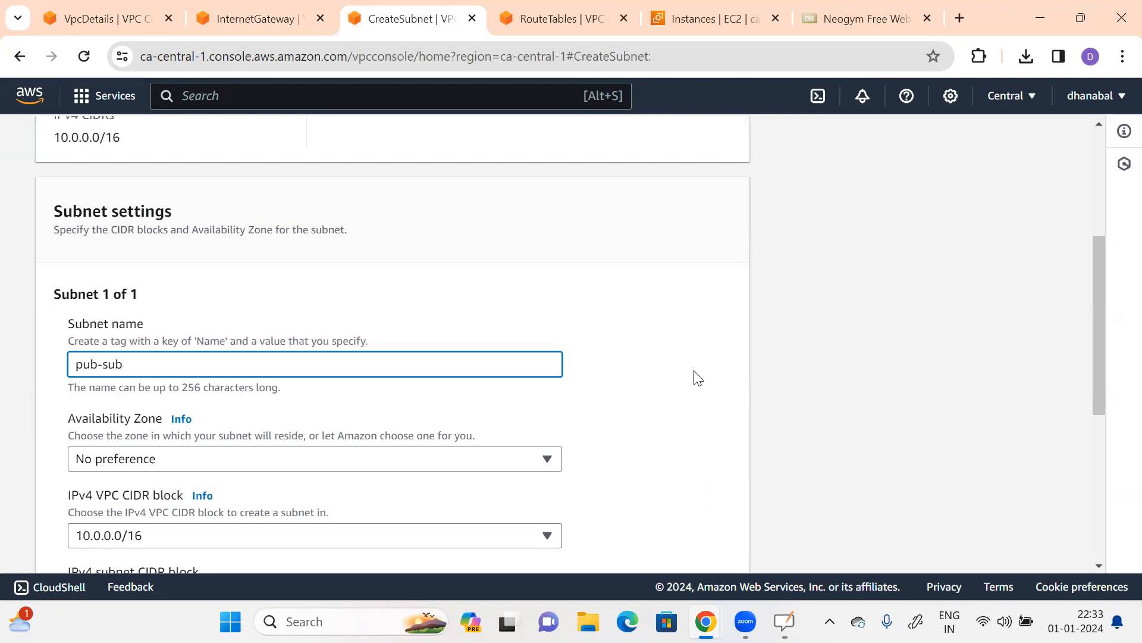
click(630, 385)
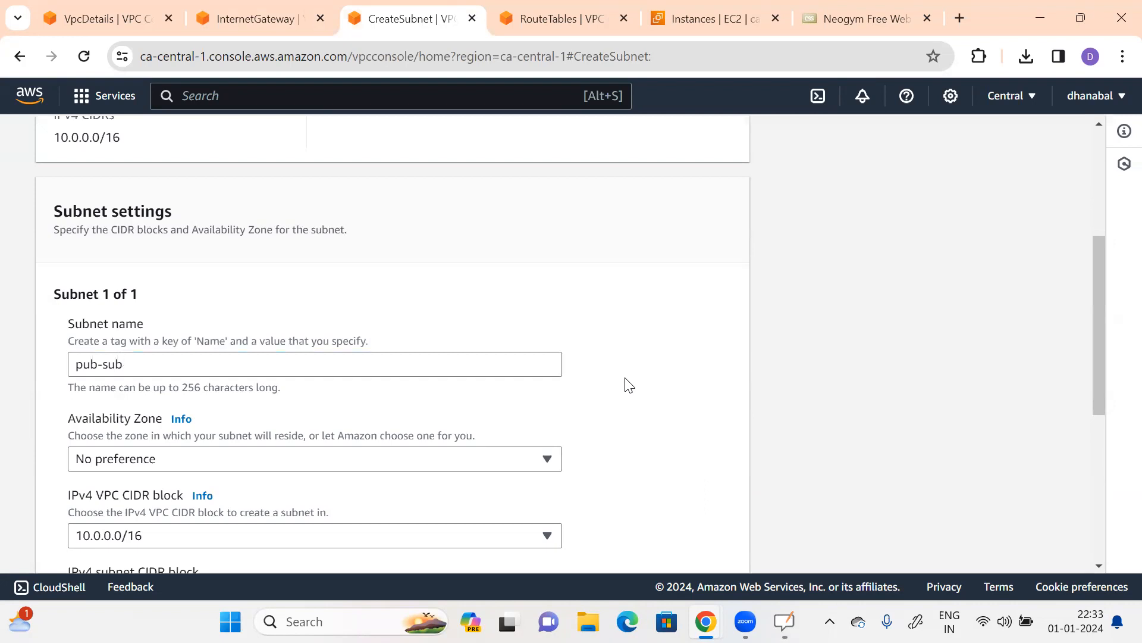
Step: Select 10.0.0.0/16 as the IPv4 VPC CIDR block for the pub-sub subnet
scroll(625, 383, down, 3)
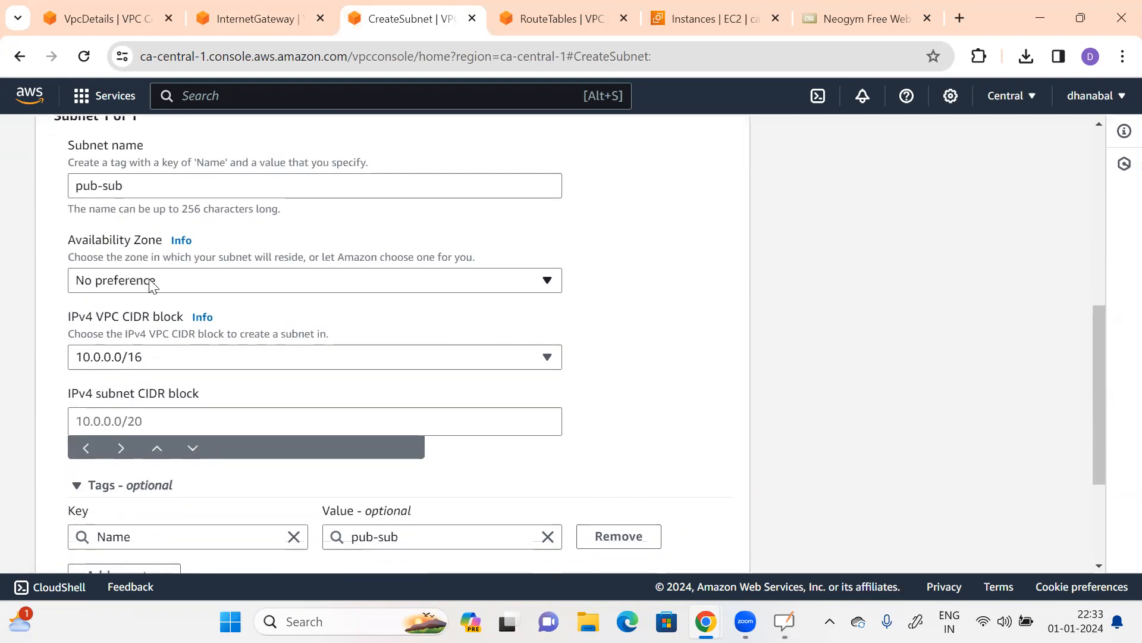
click(167, 361)
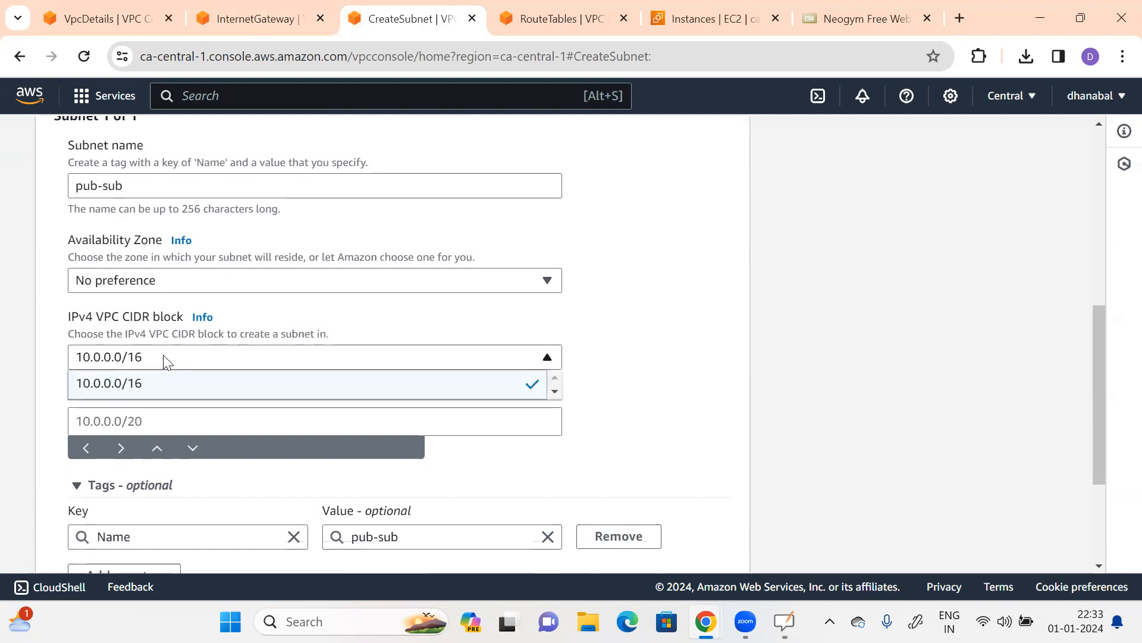
click(103, 389)
click(89, 359)
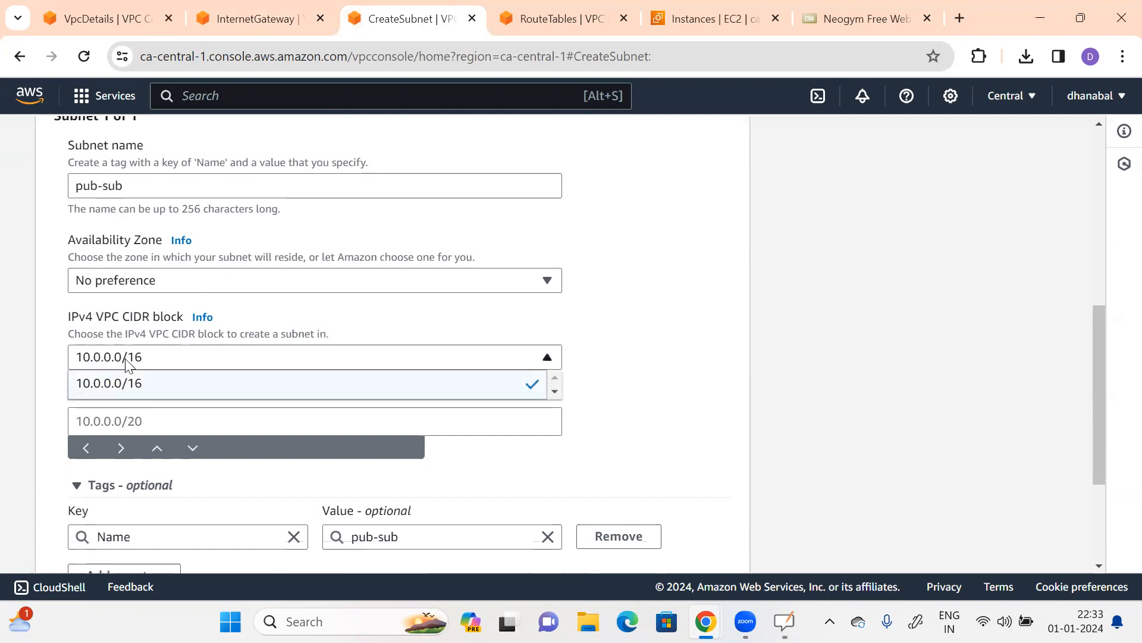
click(156, 363)
click(168, 360)
click(153, 391)
Step: Set the IPv4 subnet CIDR block to 10.0.0.0/24 and create the pub-sub subnet
scroll(167, 357, down, 1)
click(112, 331)
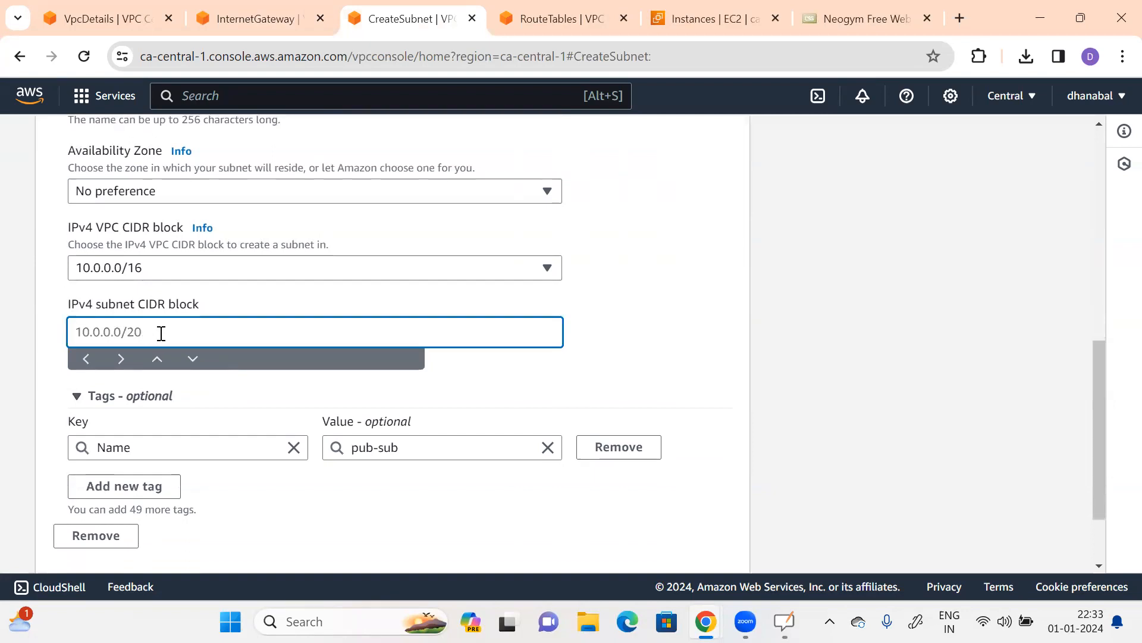
text(10.0.0.0/)
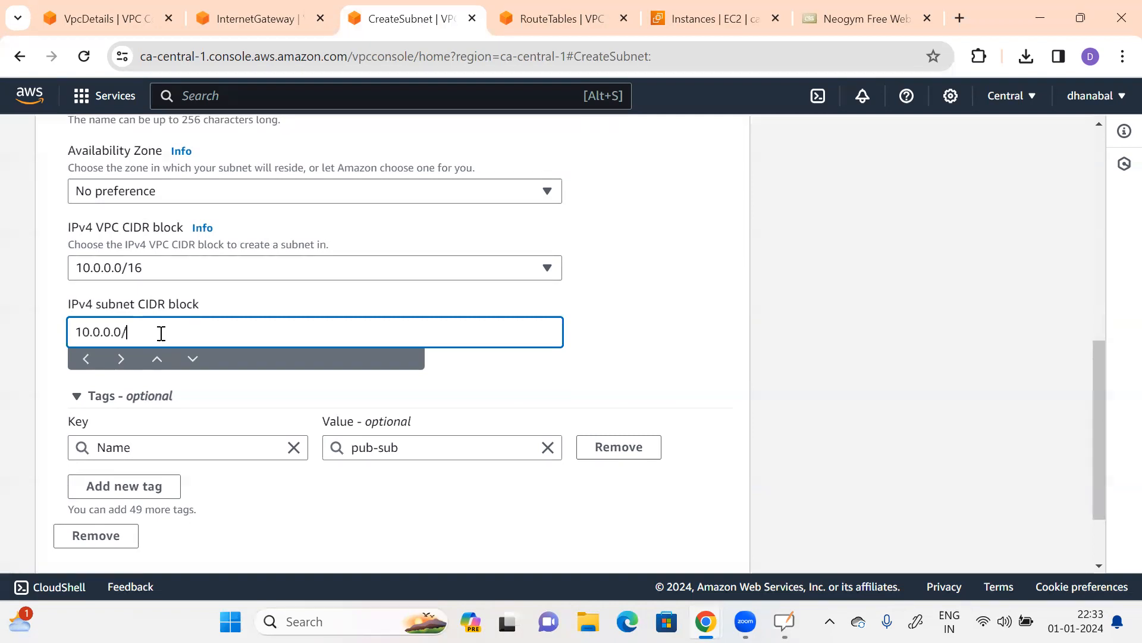
text(24)
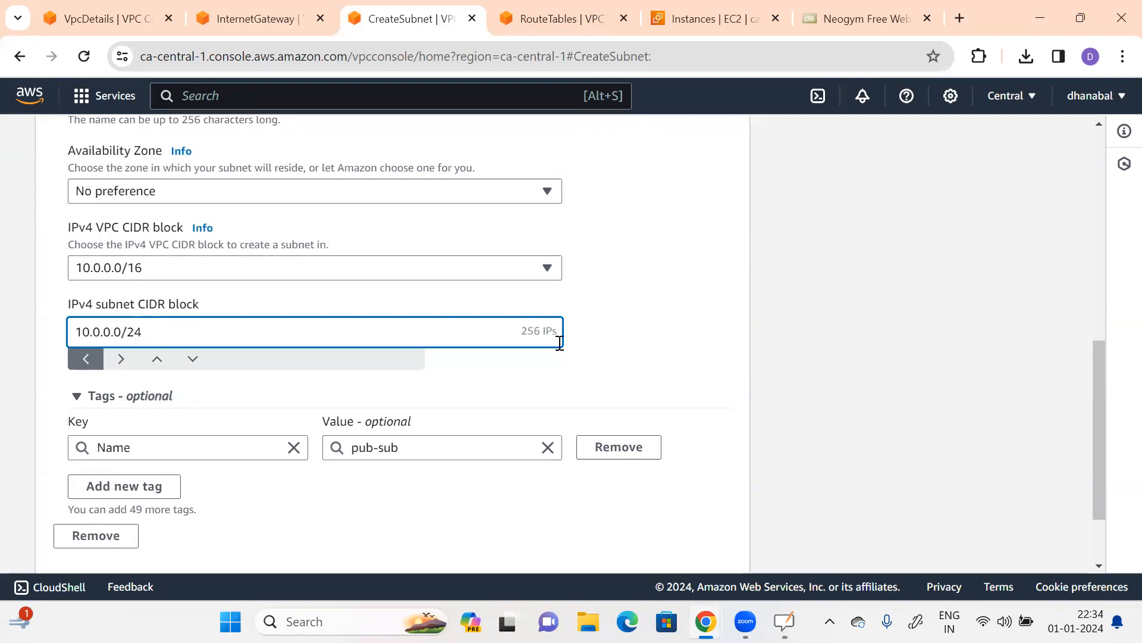
drag(521, 332, 553, 331)
click(615, 335)
scroll(613, 357, down, 2)
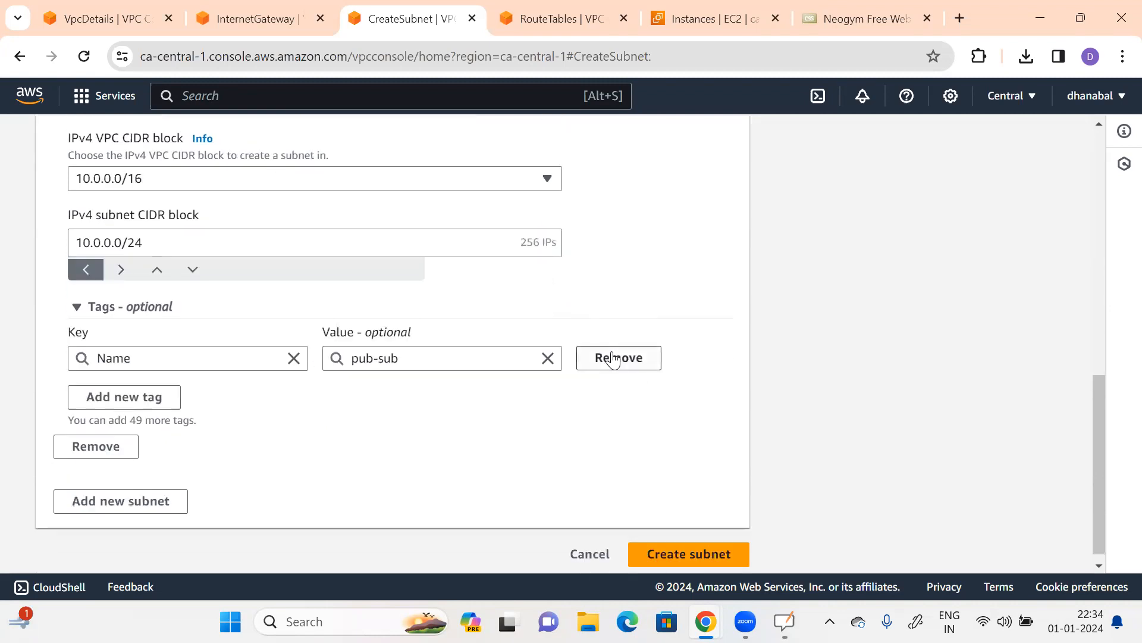
click(682, 555)
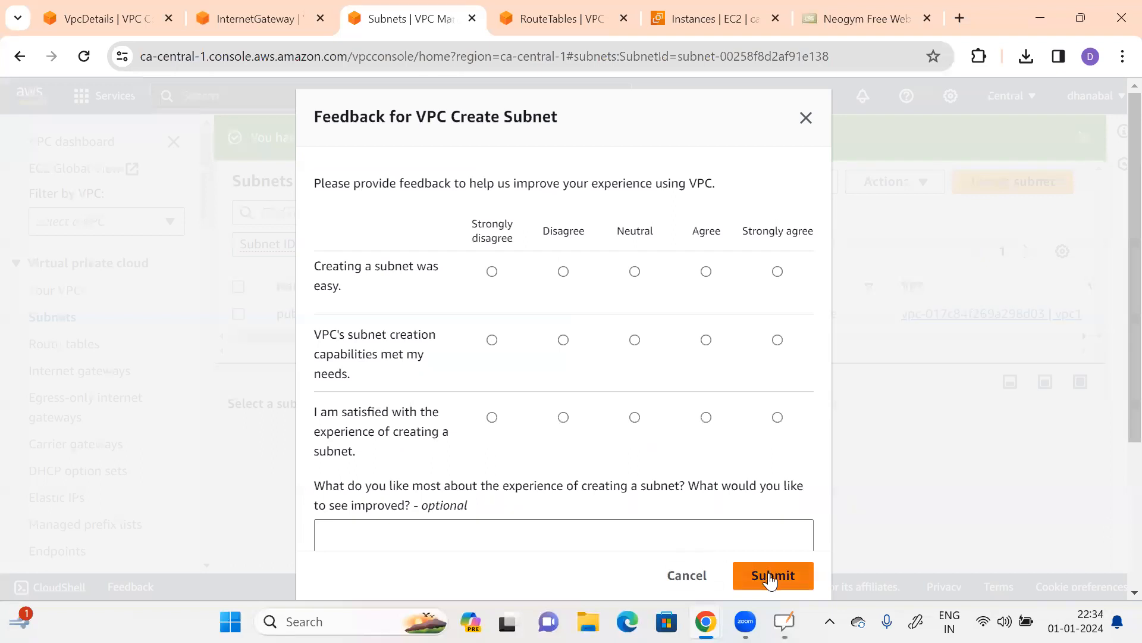
Step: Submit the subnet creation feedback with Strongly agree for all three questions, then close it and dismiss the success banner
click(771, 577)
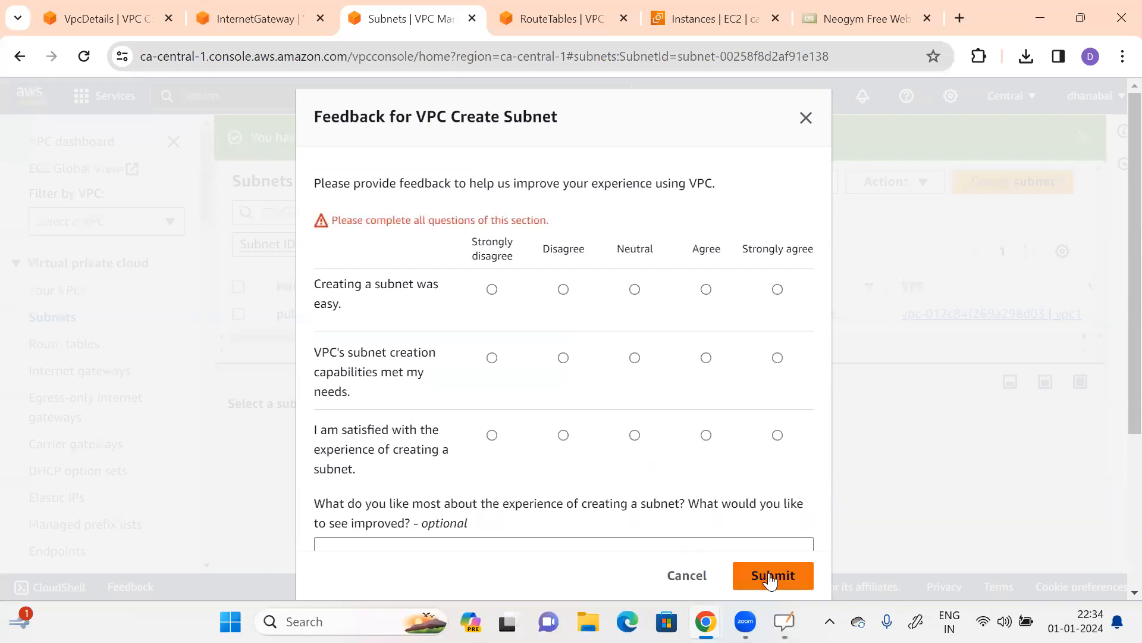
click(777, 290)
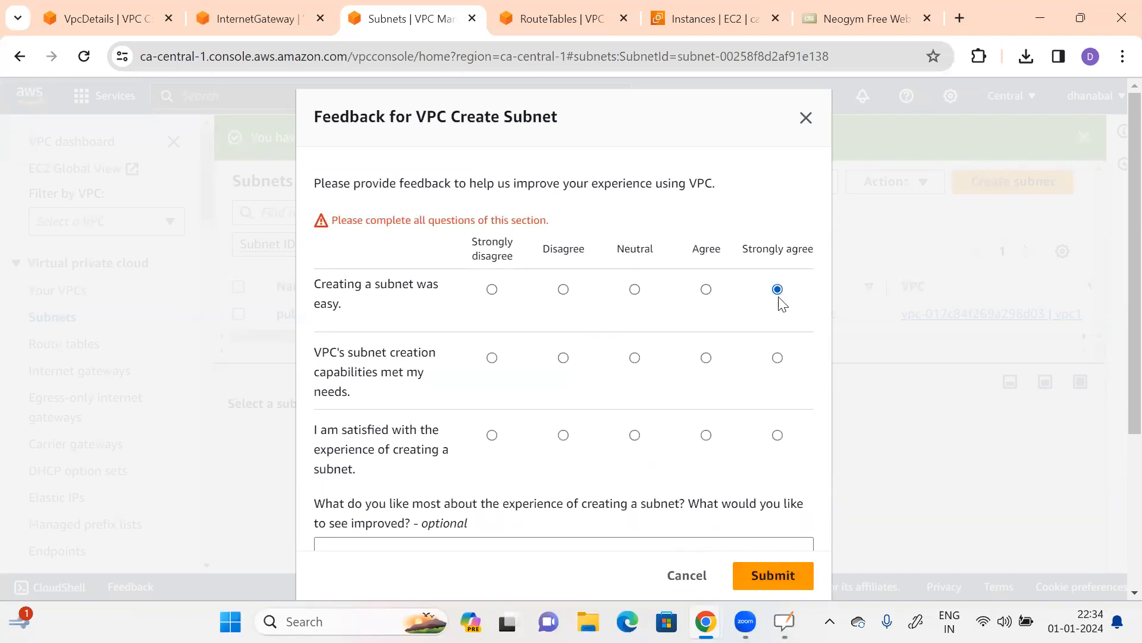
click(779, 358)
click(779, 436)
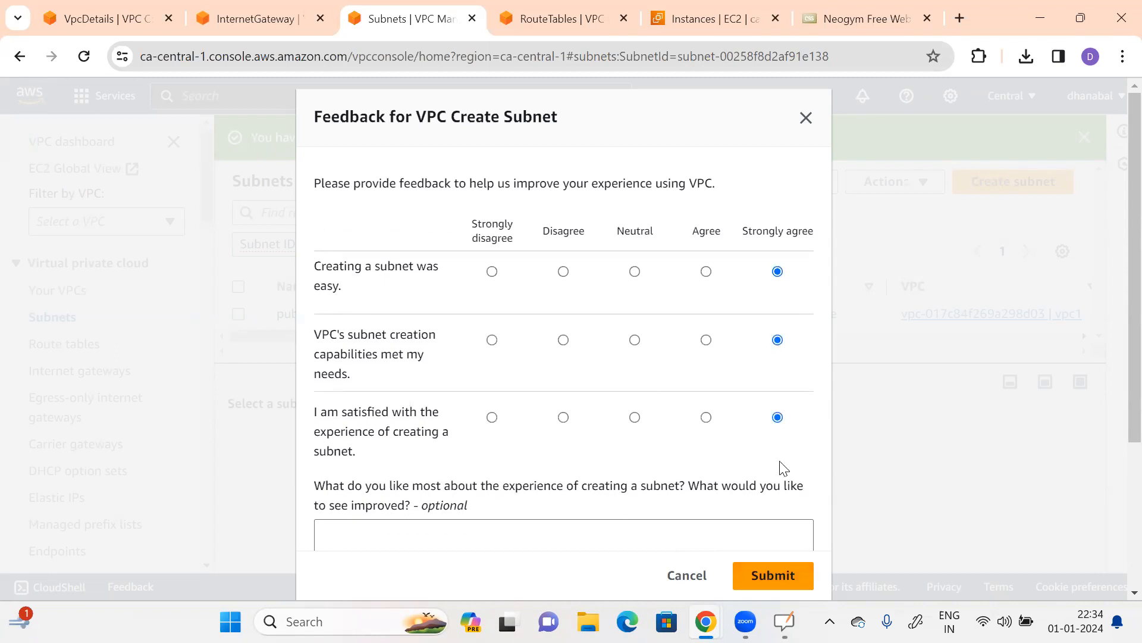
scroll(595, 473, down, 3)
click(768, 567)
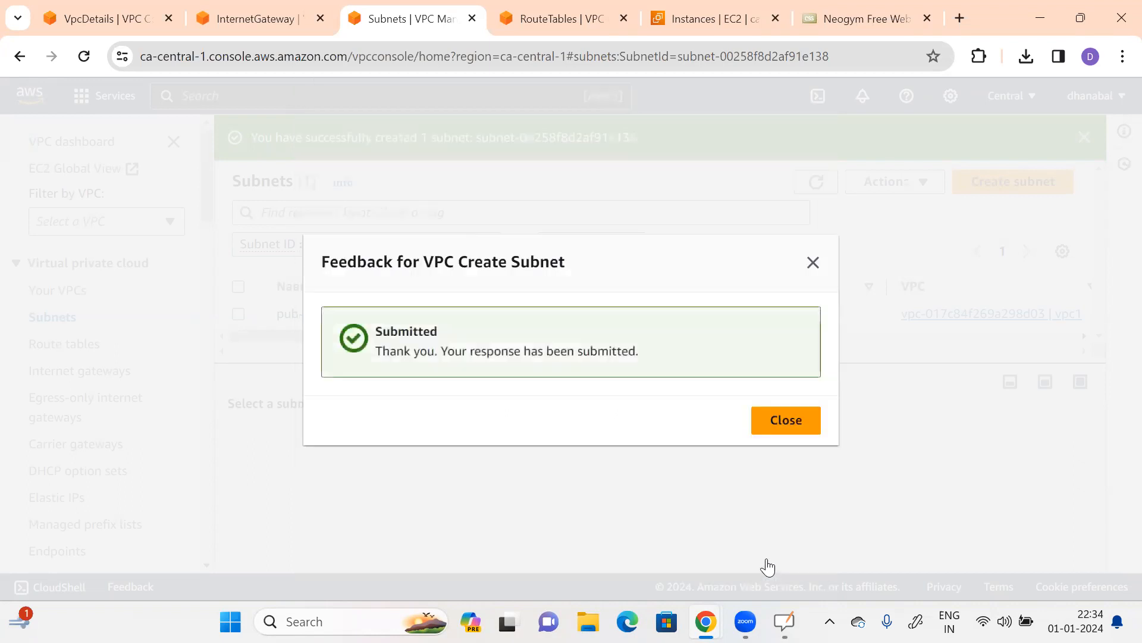
click(786, 421)
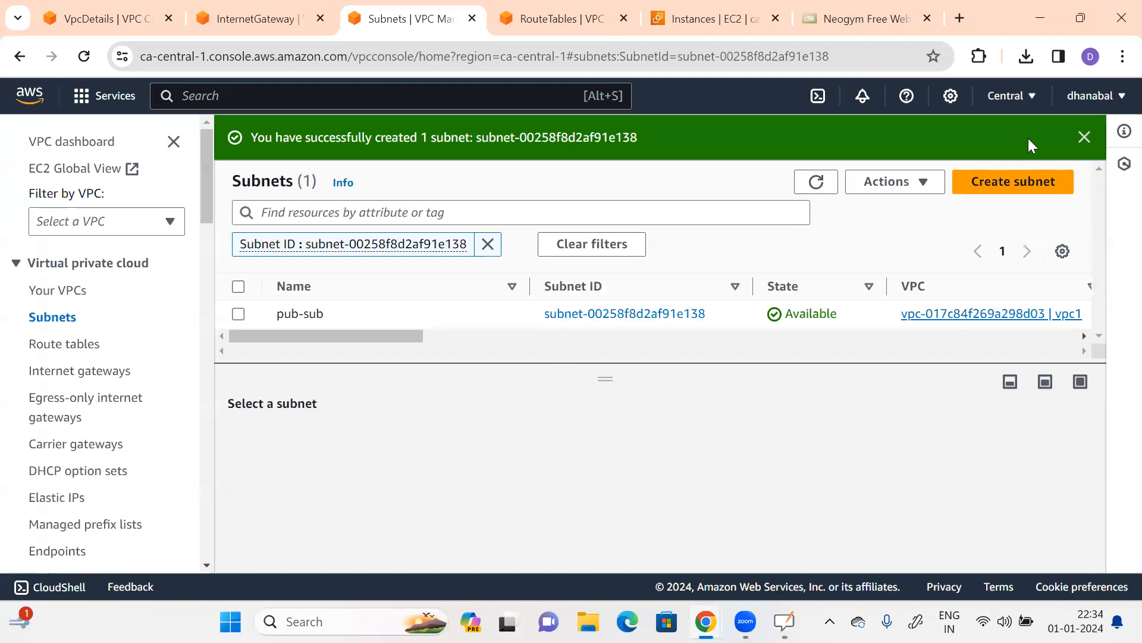
click(1085, 137)
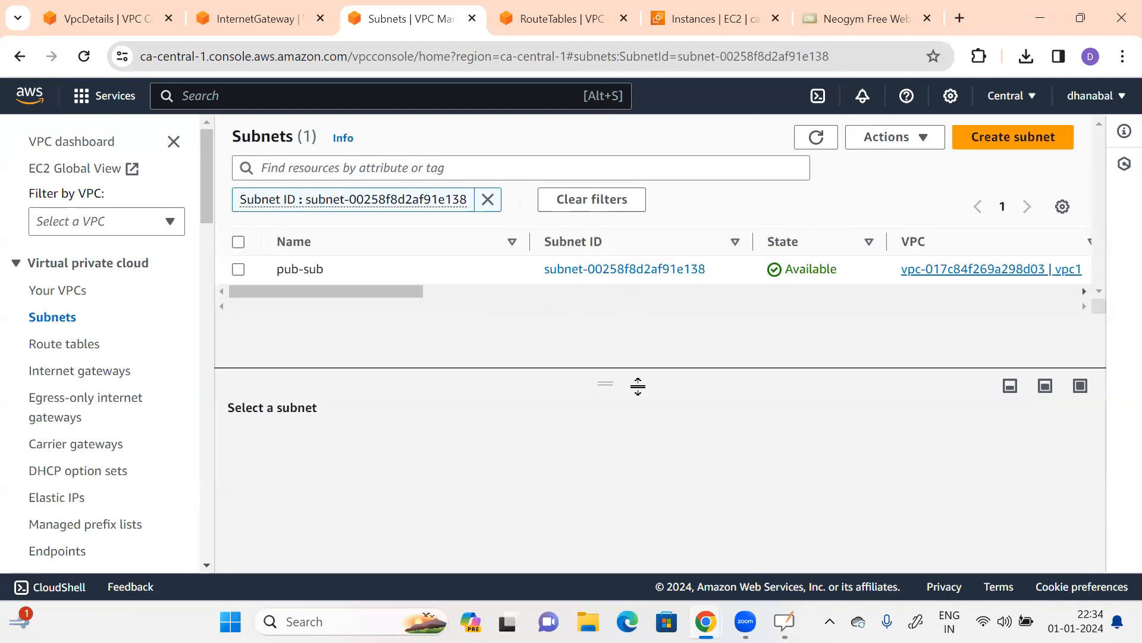
Step: Show the details of the pub-sub subnet and examine its state, IPv4 CIDR and network ACL
click(597, 270)
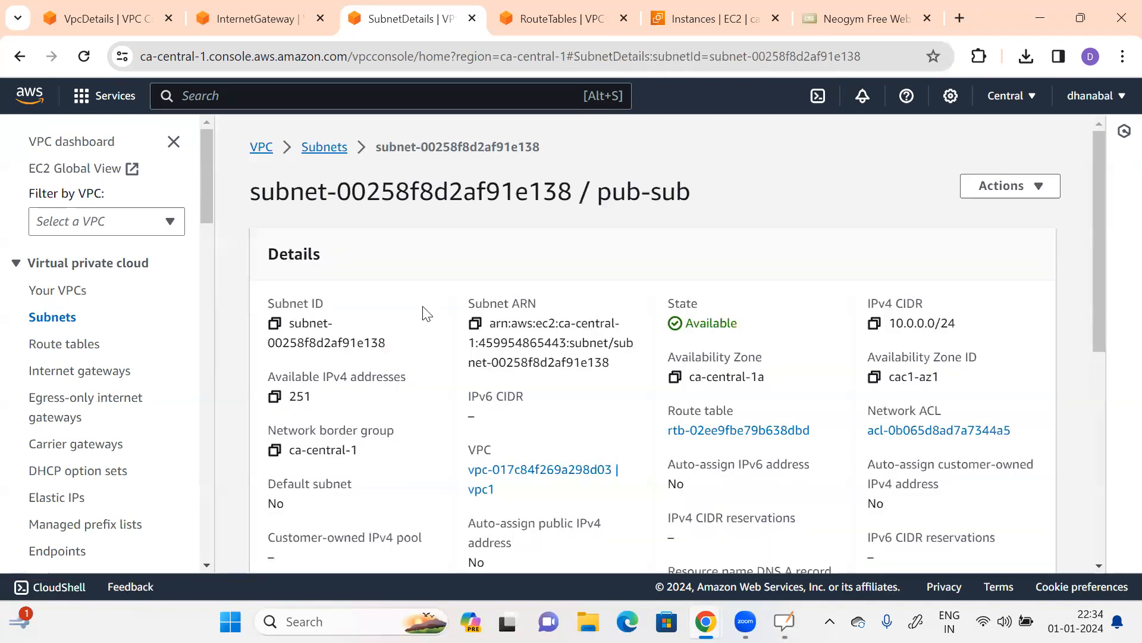
scroll(479, 374, down, 1)
scroll(478, 374, down, 7)
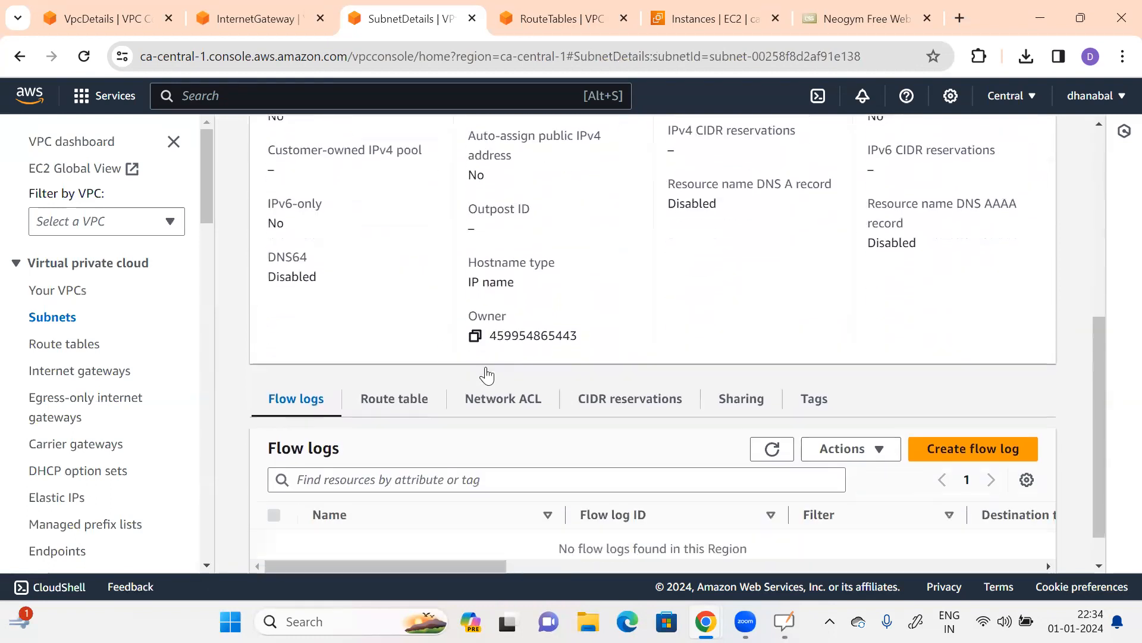
scroll(459, 410, up, 7)
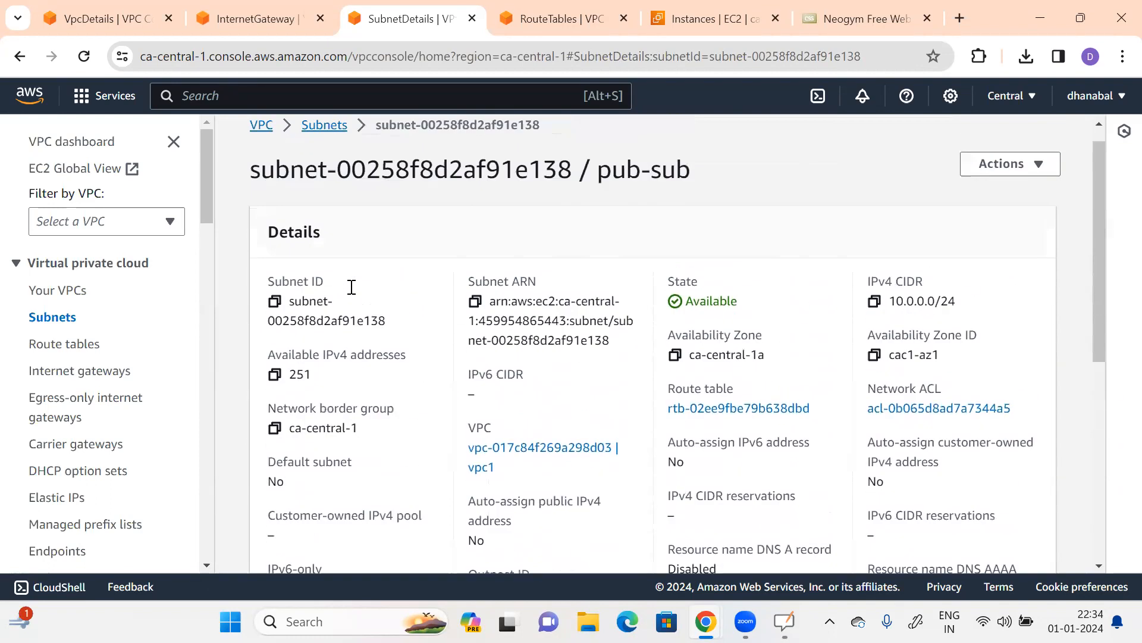
scroll(926, 281, down, 2)
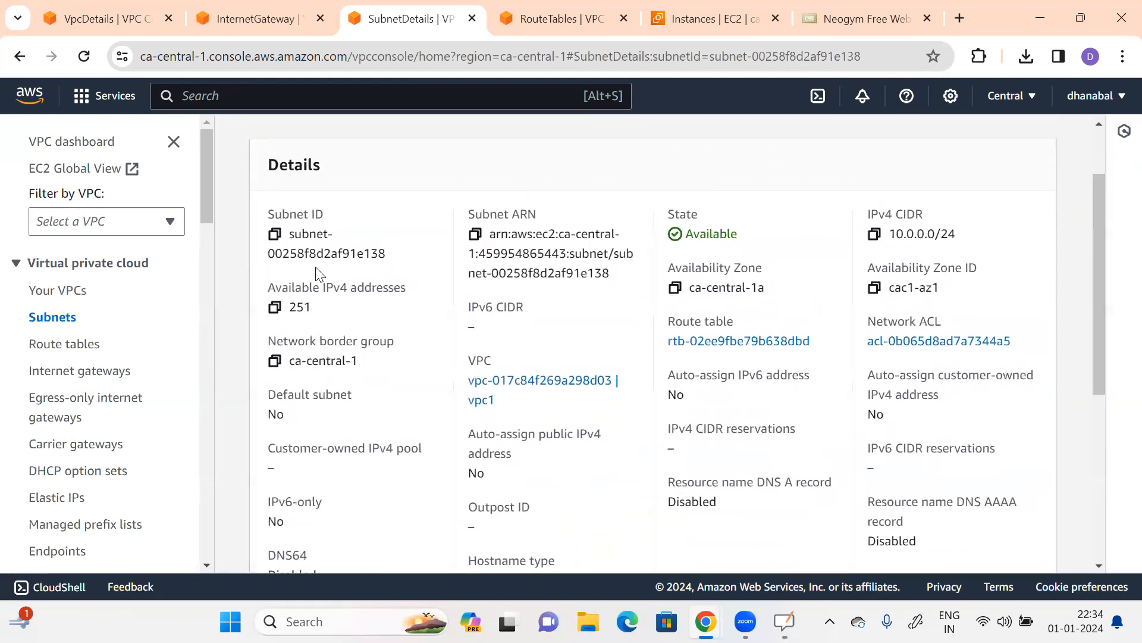
drag(693, 233, 730, 233)
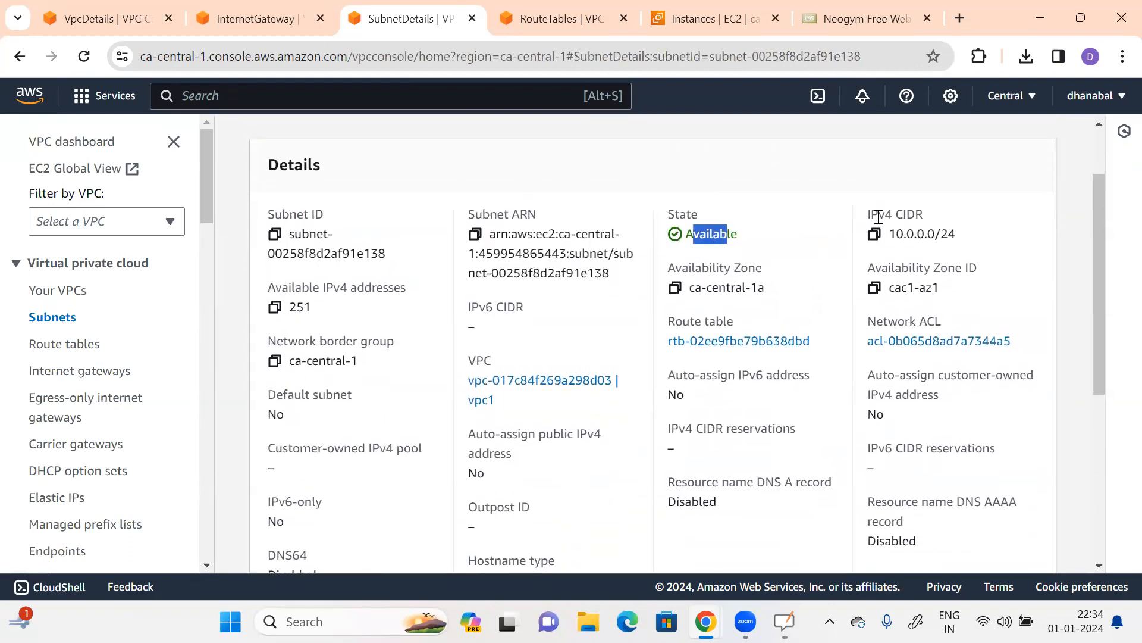
drag(890, 234, 948, 235)
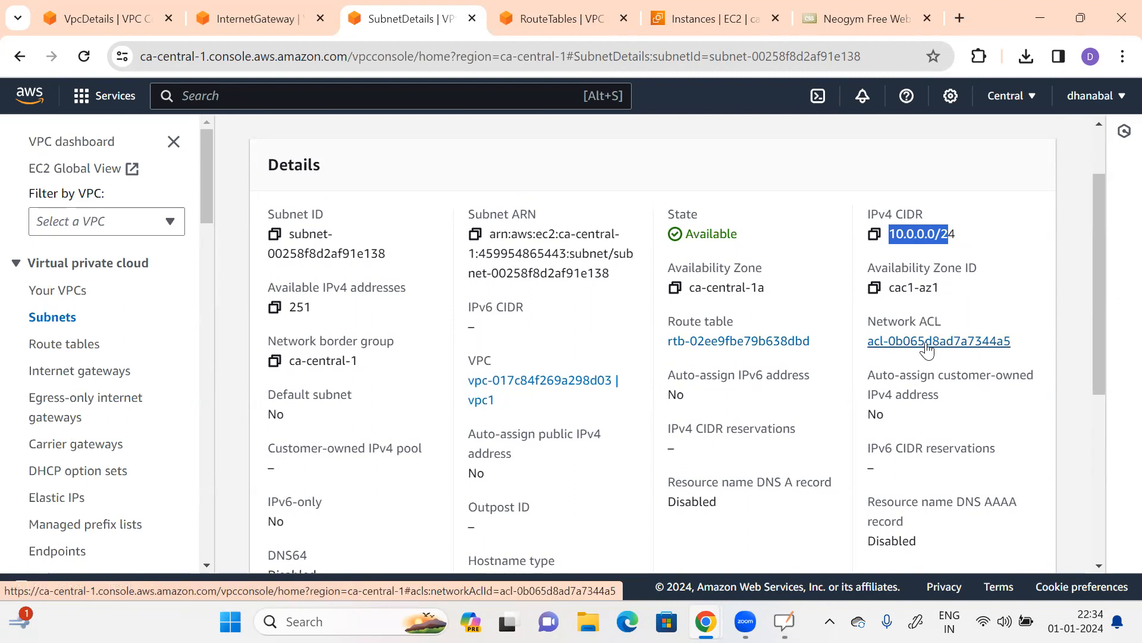
drag(868, 321, 937, 321)
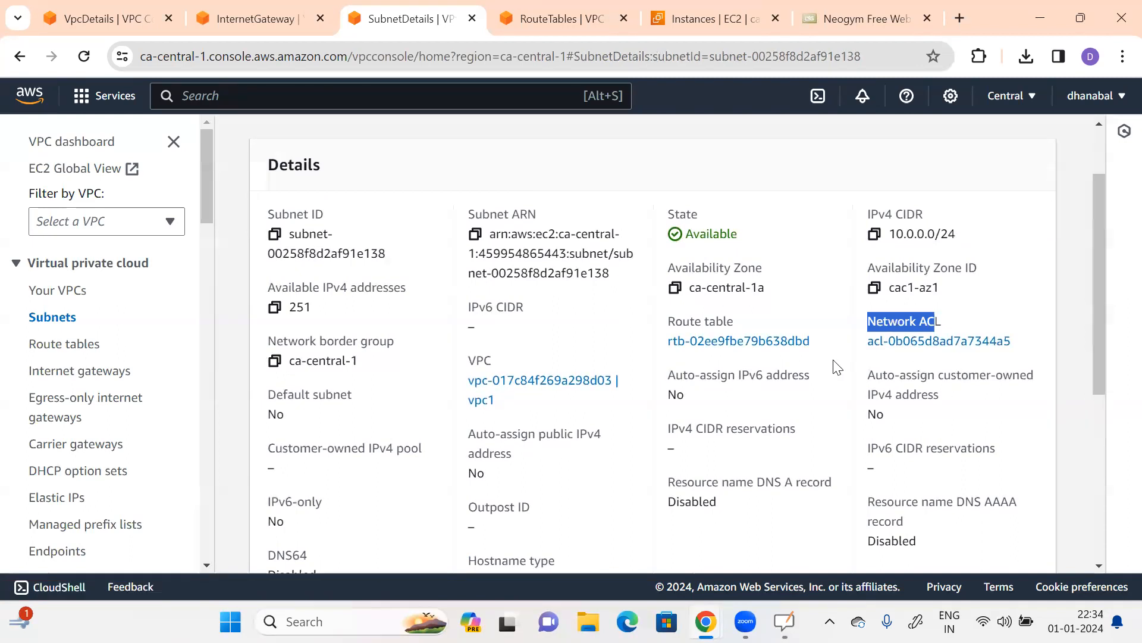
scroll(518, 403, down, 3)
scroll(548, 413, up, 10)
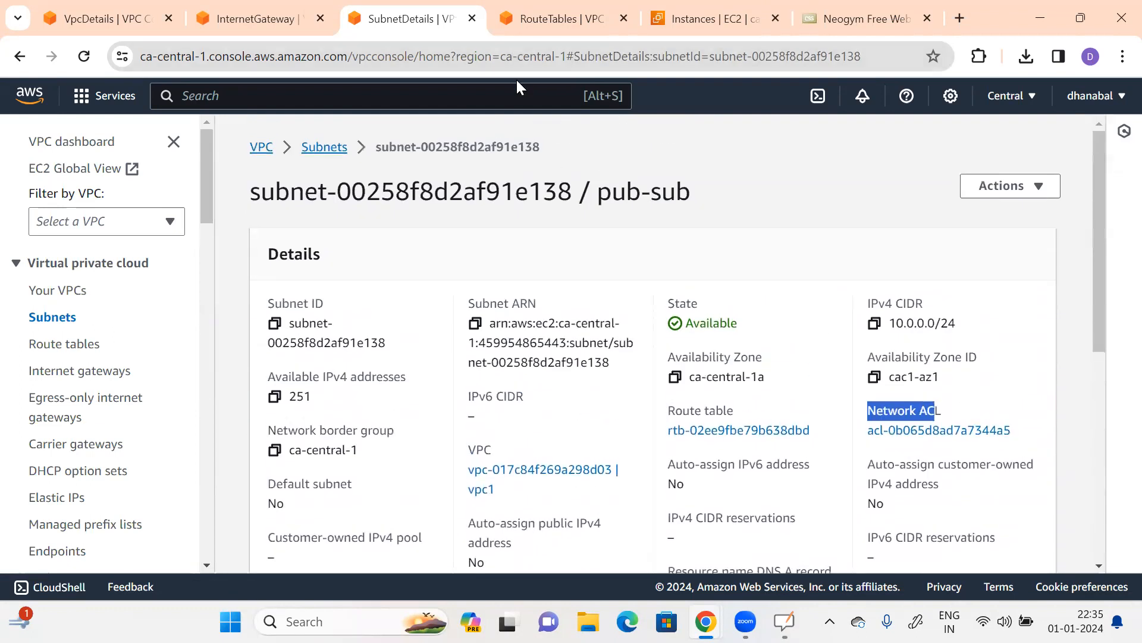
Step: Switch to OpenBoard, draw a tall rectangle labelled Pub-Sub inside the VPC box, and return to Chrome
key(alt+Tab)
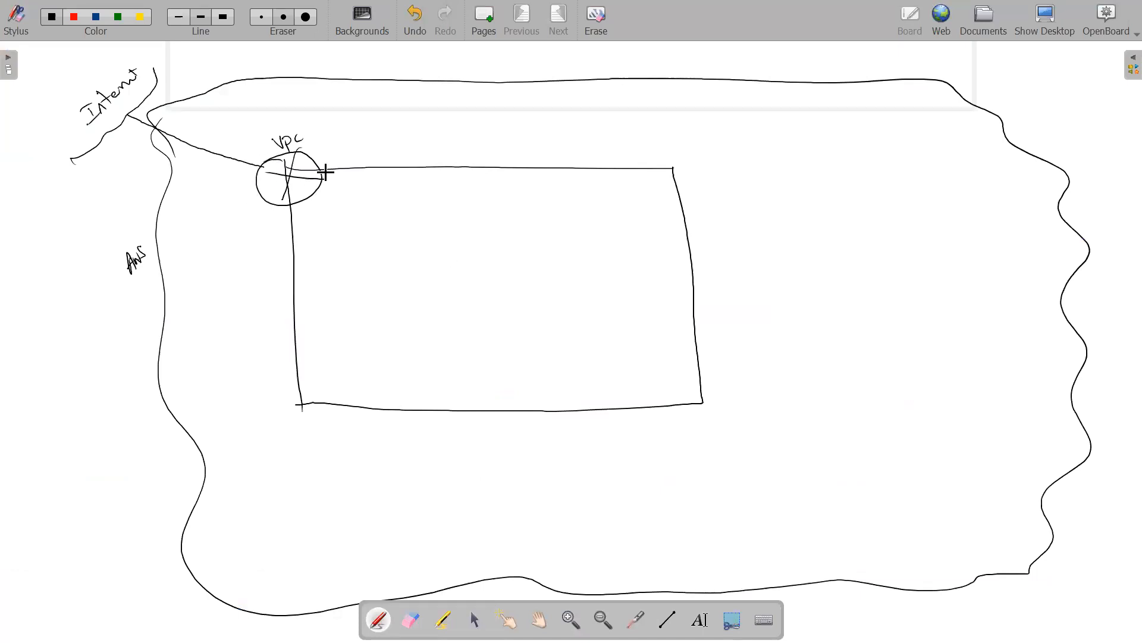
drag(354, 206, 365, 353)
mouse_move(353, 203)
mouse_down()
mouse_move(423, 198)
mouse_move(446, 345)
mouse_move(375, 351)
mouse_up()
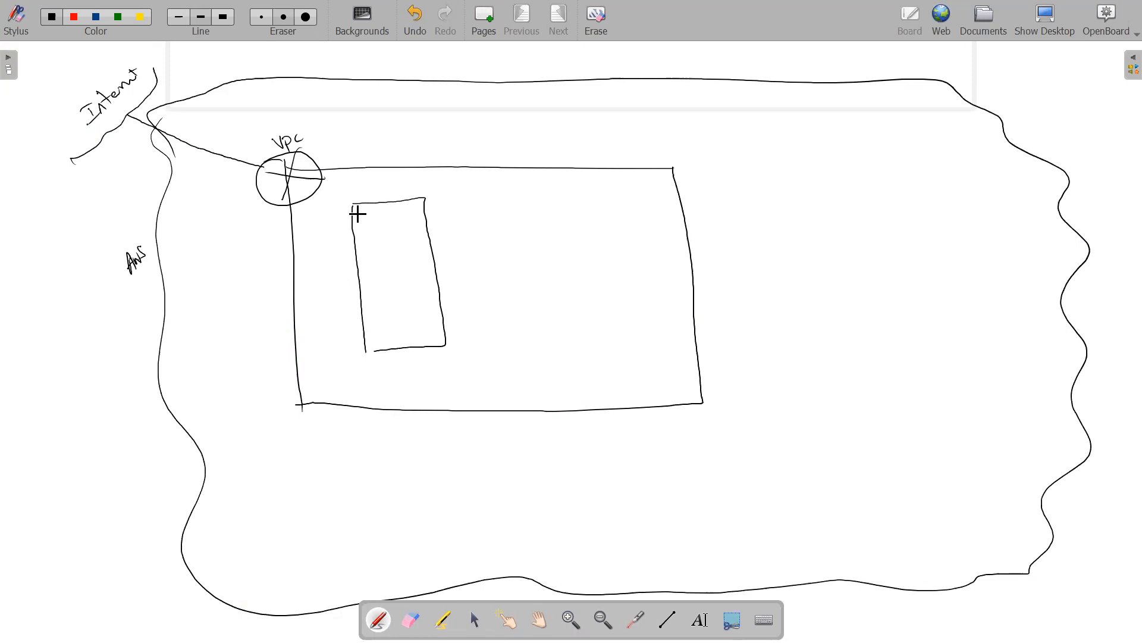
mouse_move(370, 207)
mouse_down()
mouse_move(401, 212)
mouse_move(385, 205)
mouse_up()
key(alt+Tab)
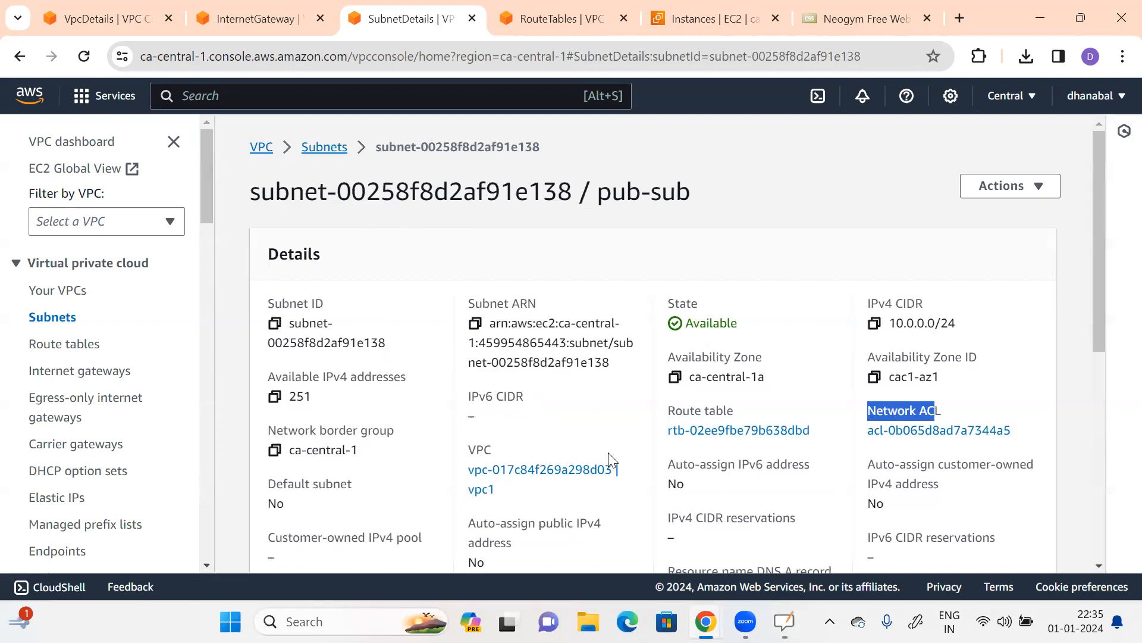
key(alt+Tab)
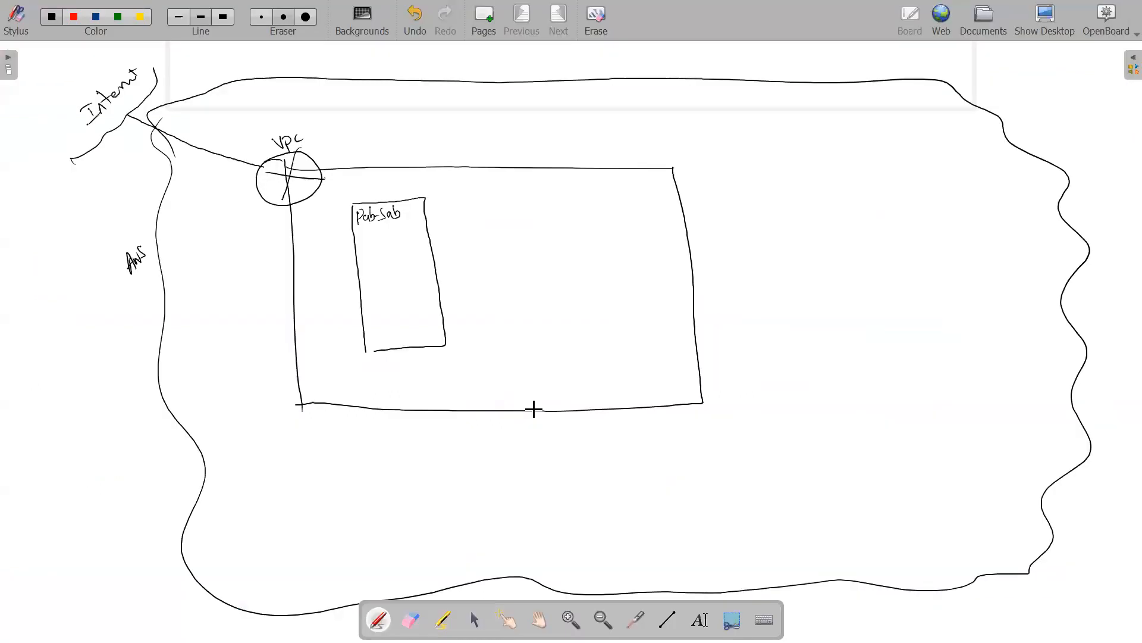
key(alt+Tab)
key(alt+Tab)
key(alt+Tab)
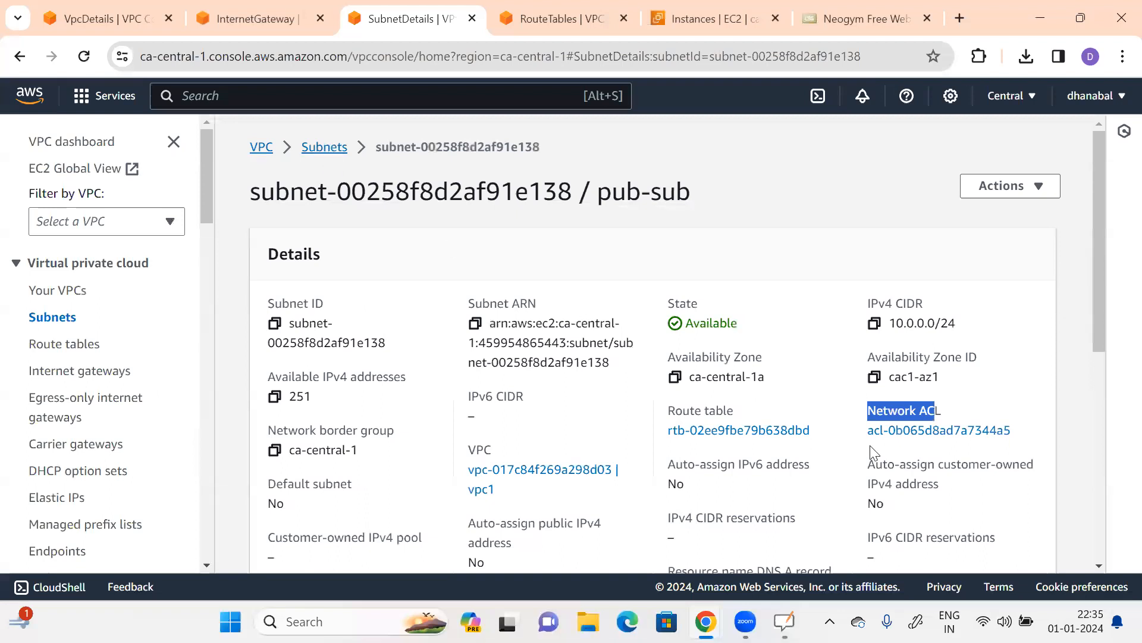
Step: Show the route table linked to pub-sub, examine its existing route, and compare it with the OpenBoard diagram before returning to Chrome
click(735, 432)
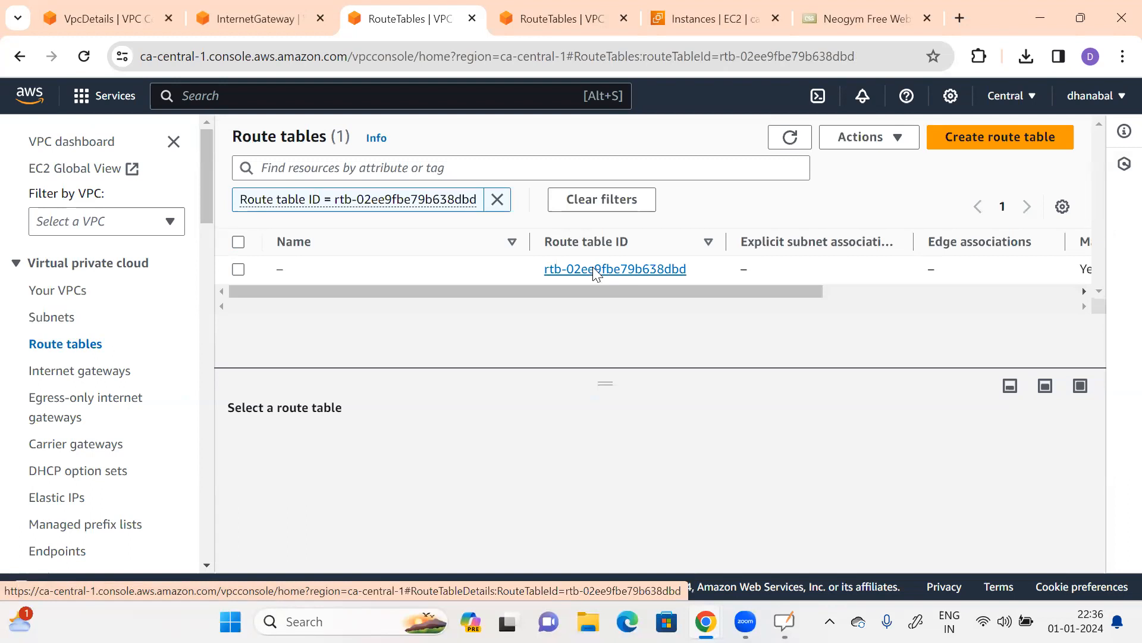
click(599, 271)
scroll(603, 321, down, 2)
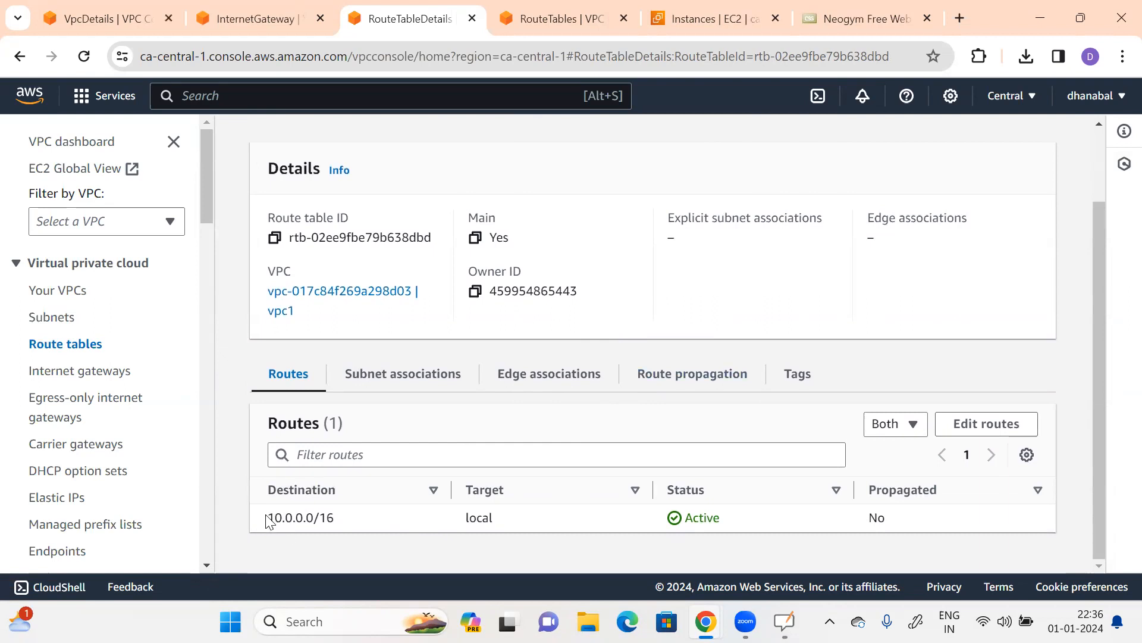
drag(270, 518, 332, 521)
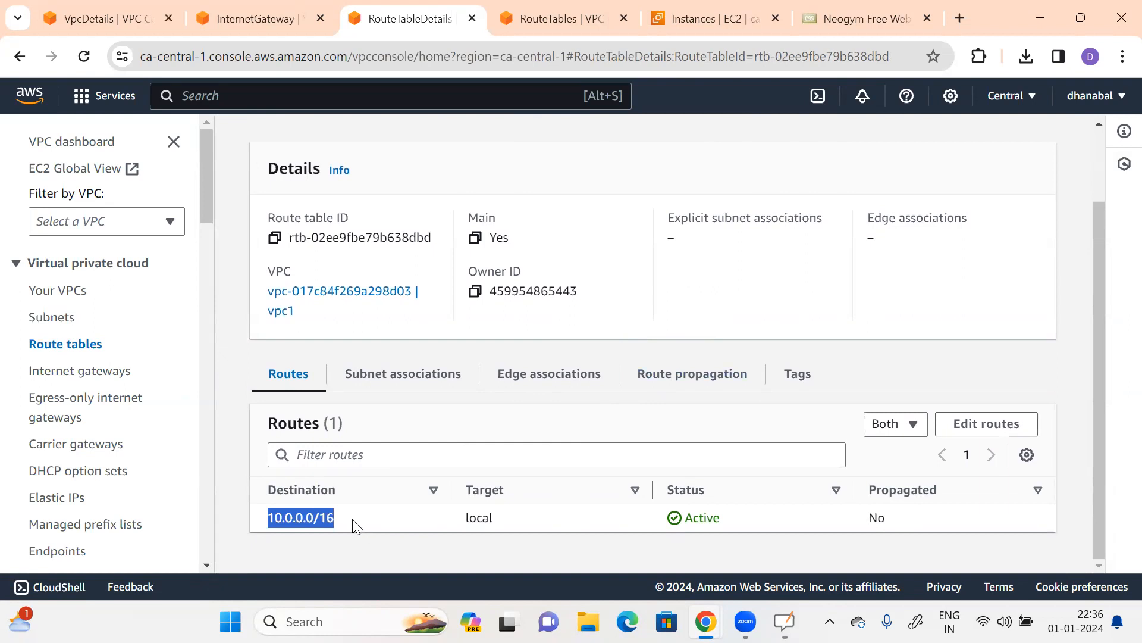
click(351, 517)
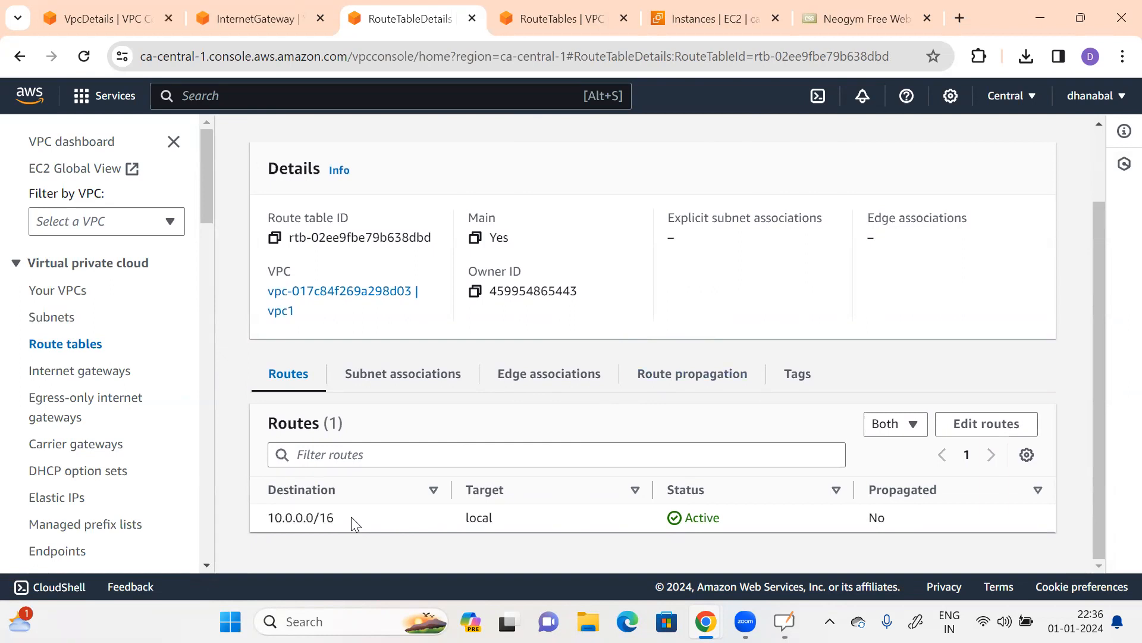
key(alt+Tab)
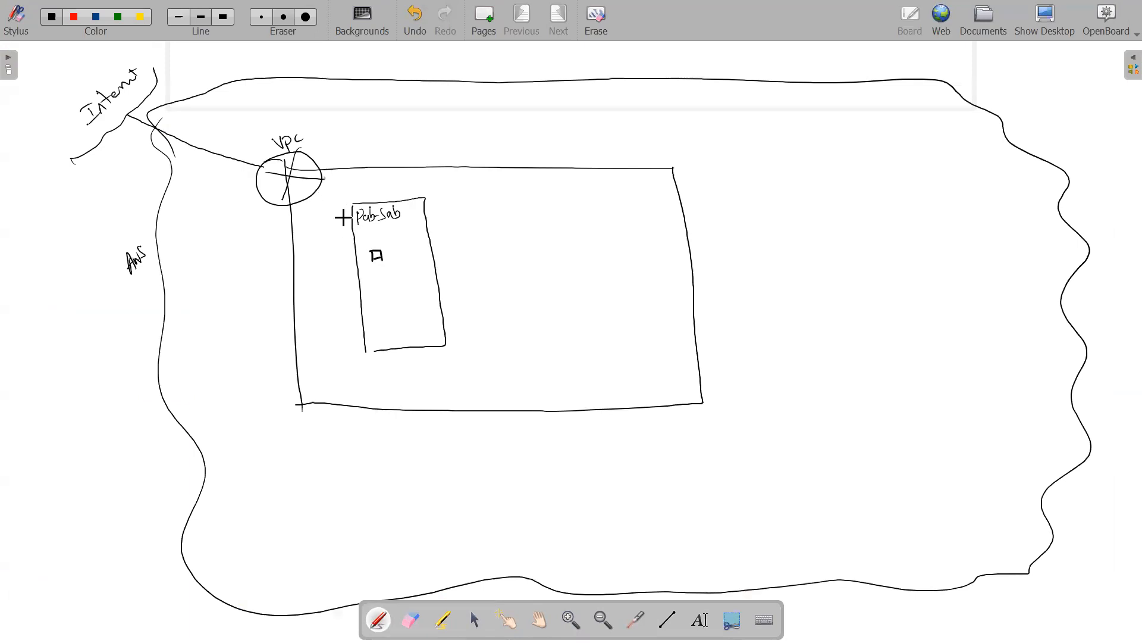
key(alt+Tab)
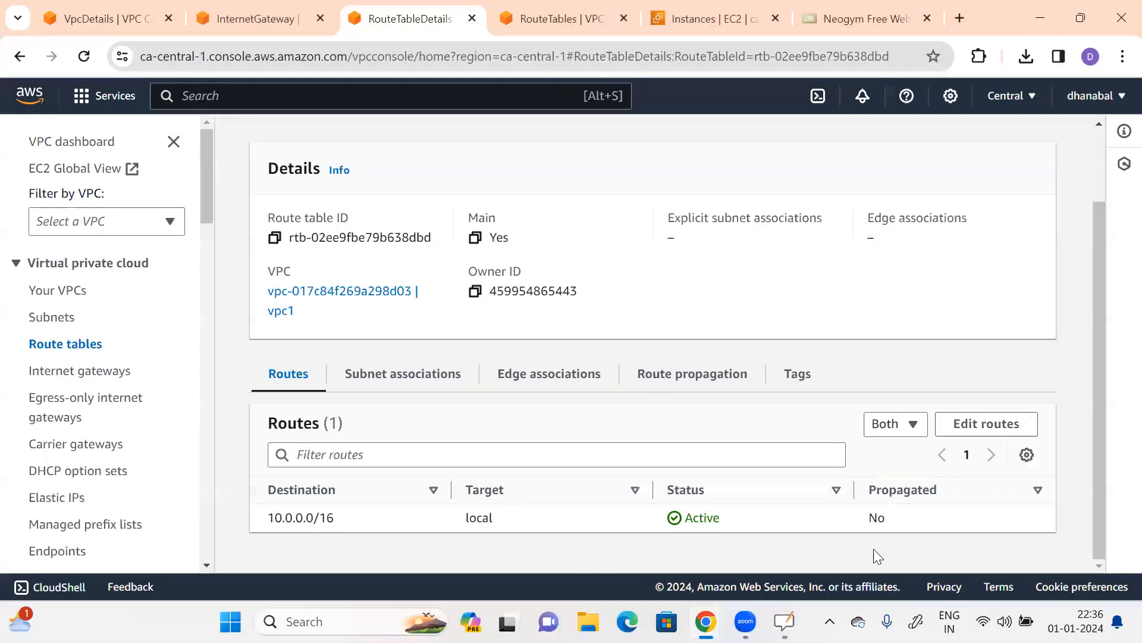
Step: Start editing the route table's routes and add a route with destination 0.0.0.0/0
click(987, 426)
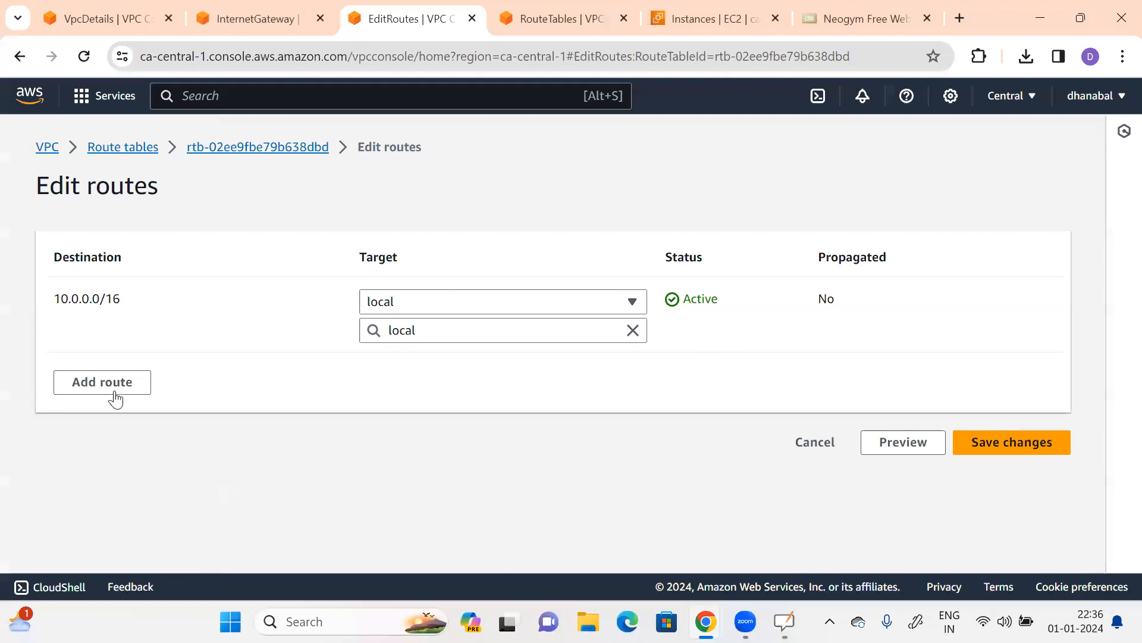
click(102, 384)
click(100, 381)
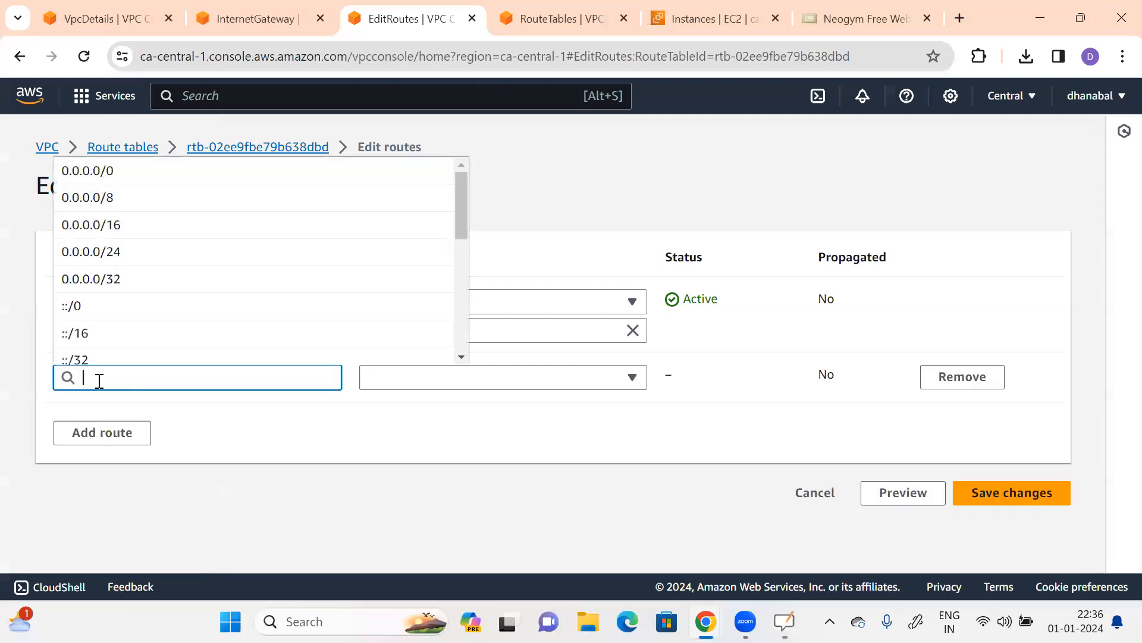
click(91, 178)
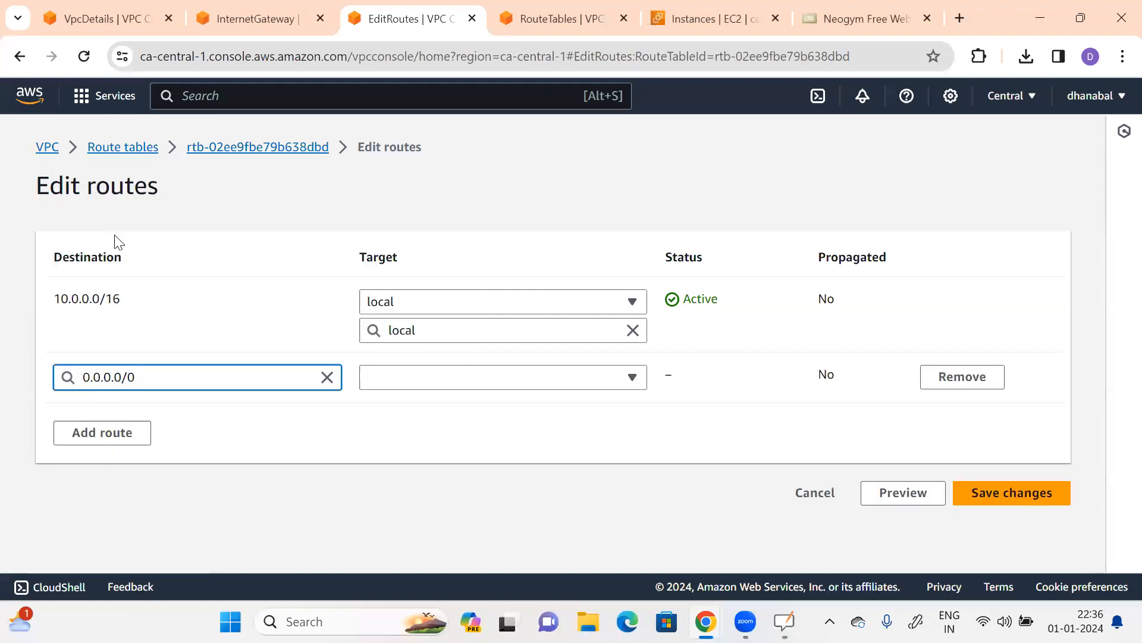
drag(151, 377, 83, 378)
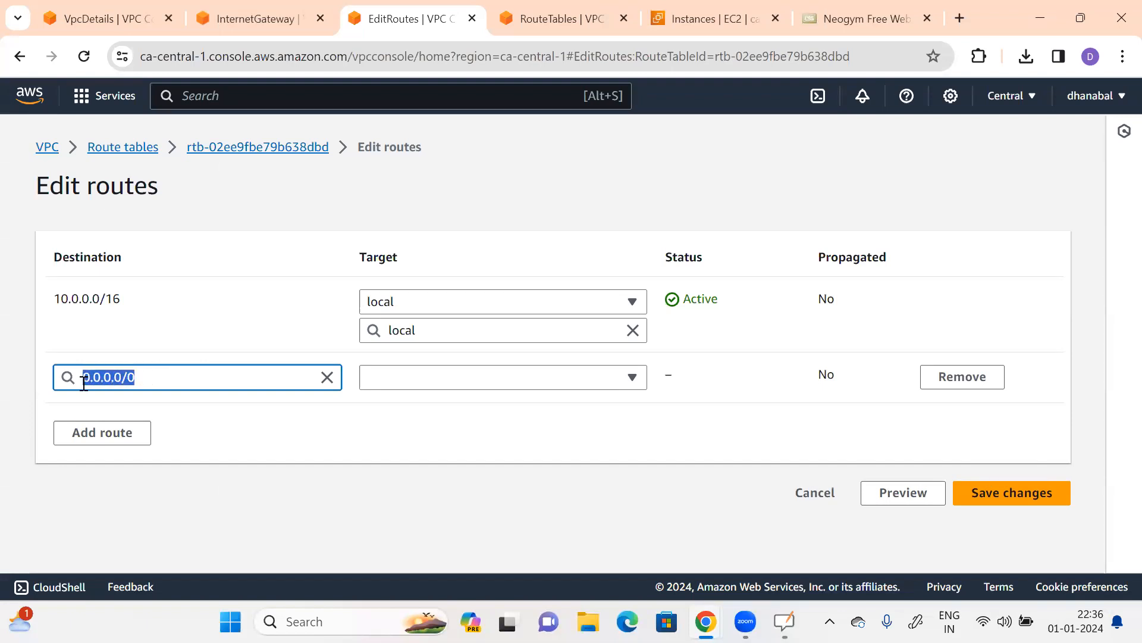
click(229, 450)
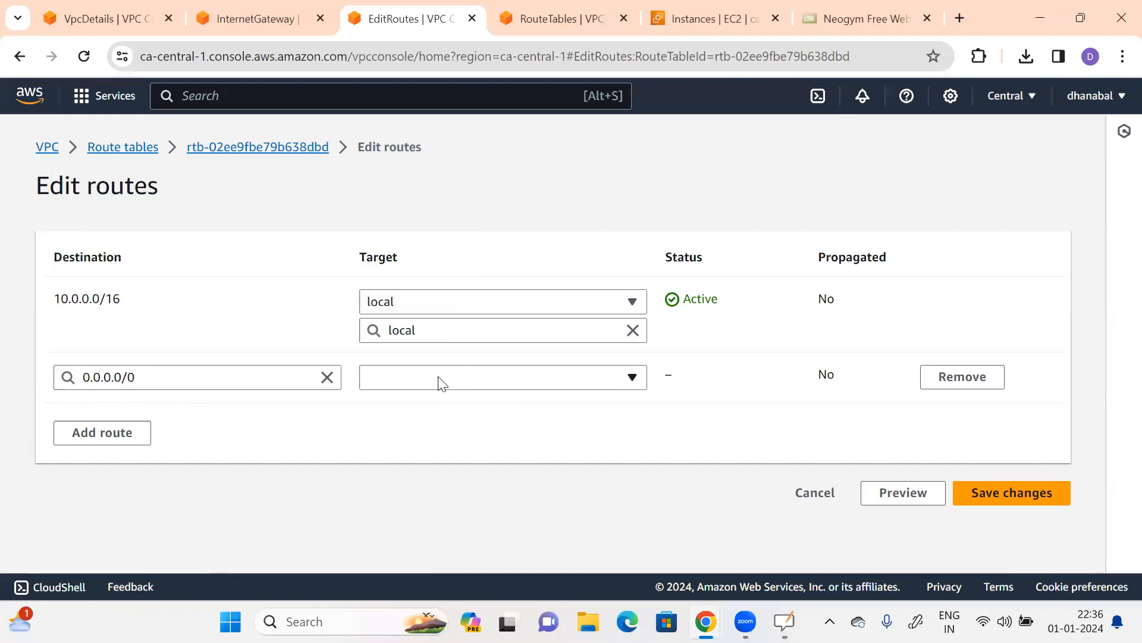
Step: Set the 0.0.0.0/0 route's target to the internet gateway vpc1-igw and save the route changes
click(469, 391)
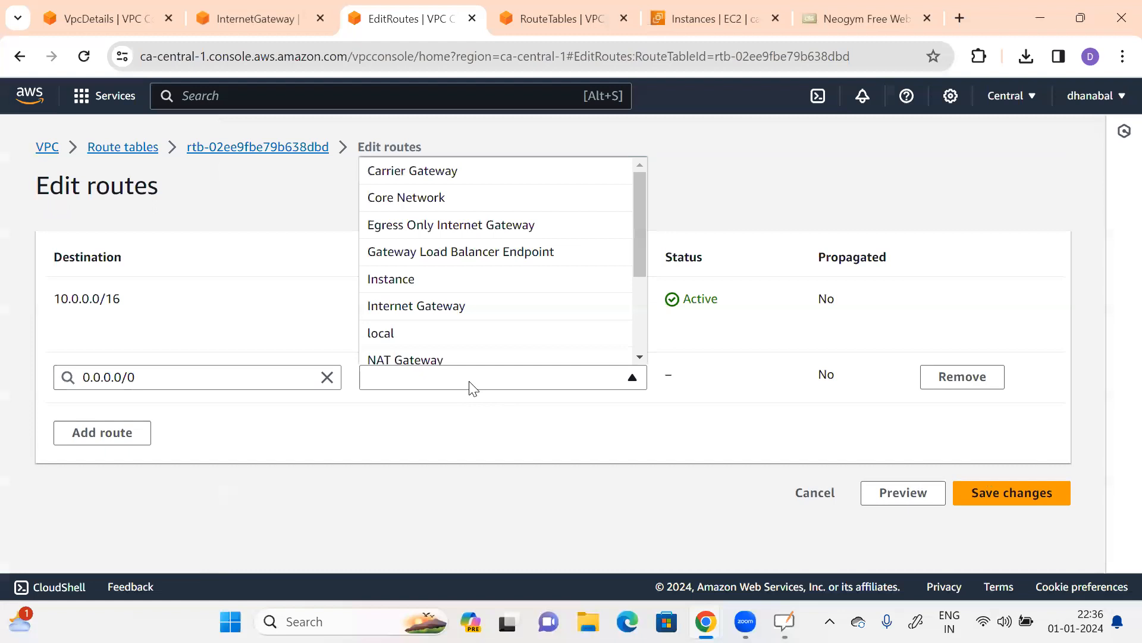
click(408, 307)
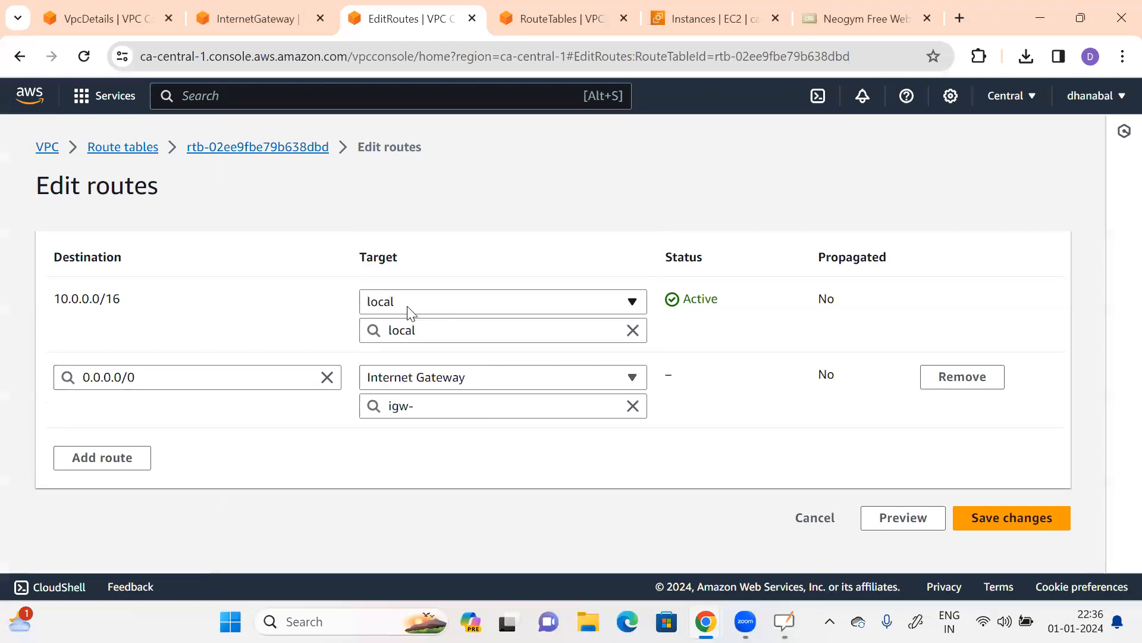
click(424, 408)
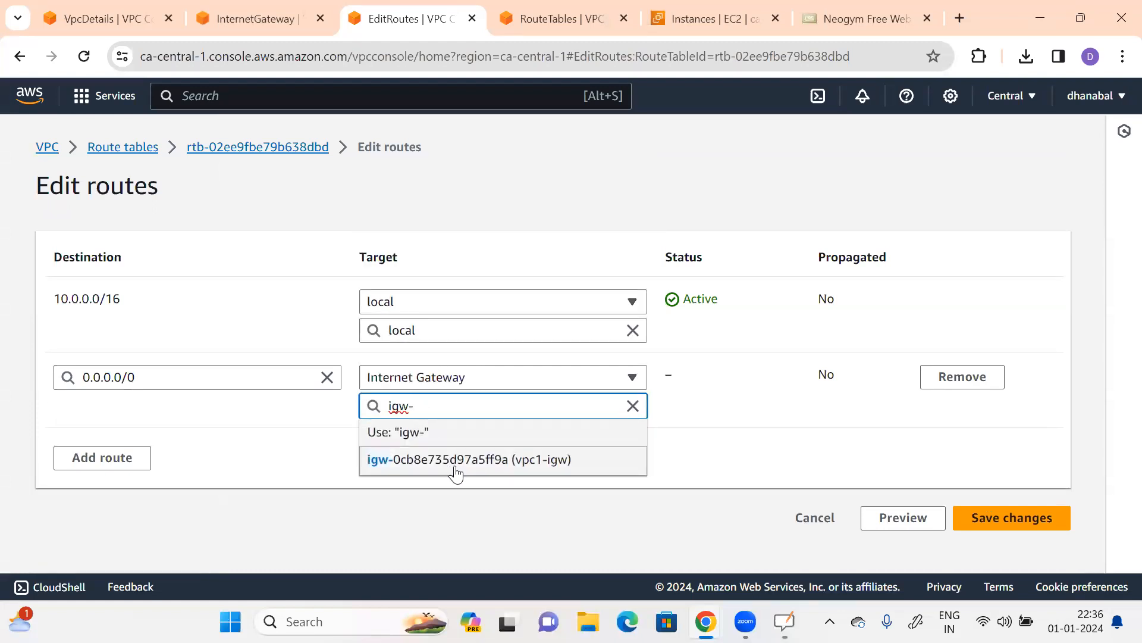
click(463, 464)
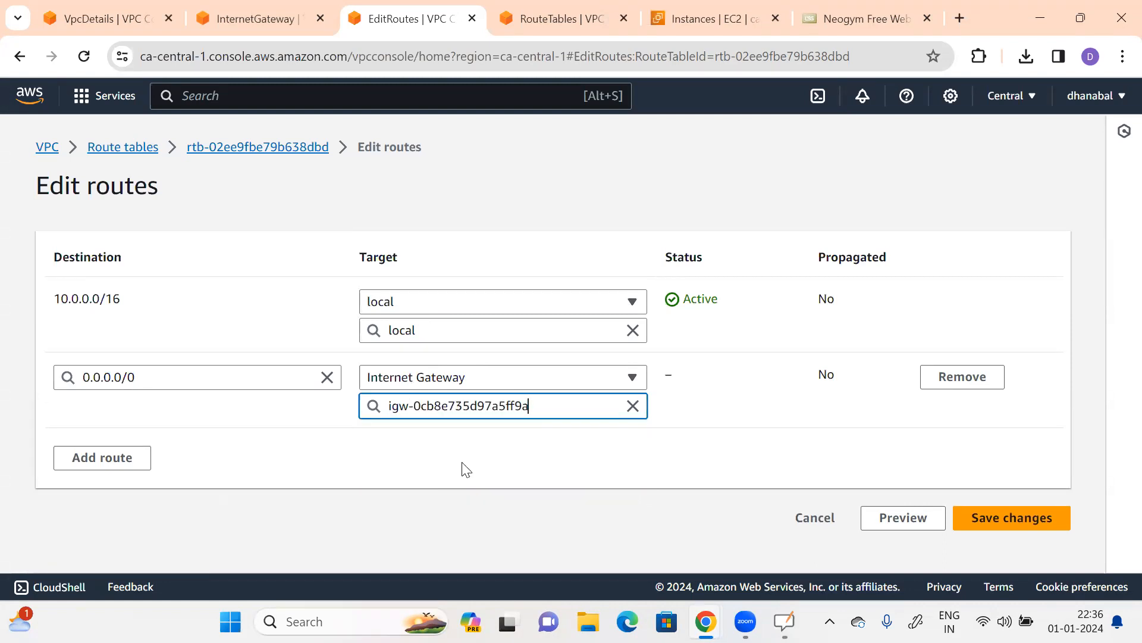
click(1003, 519)
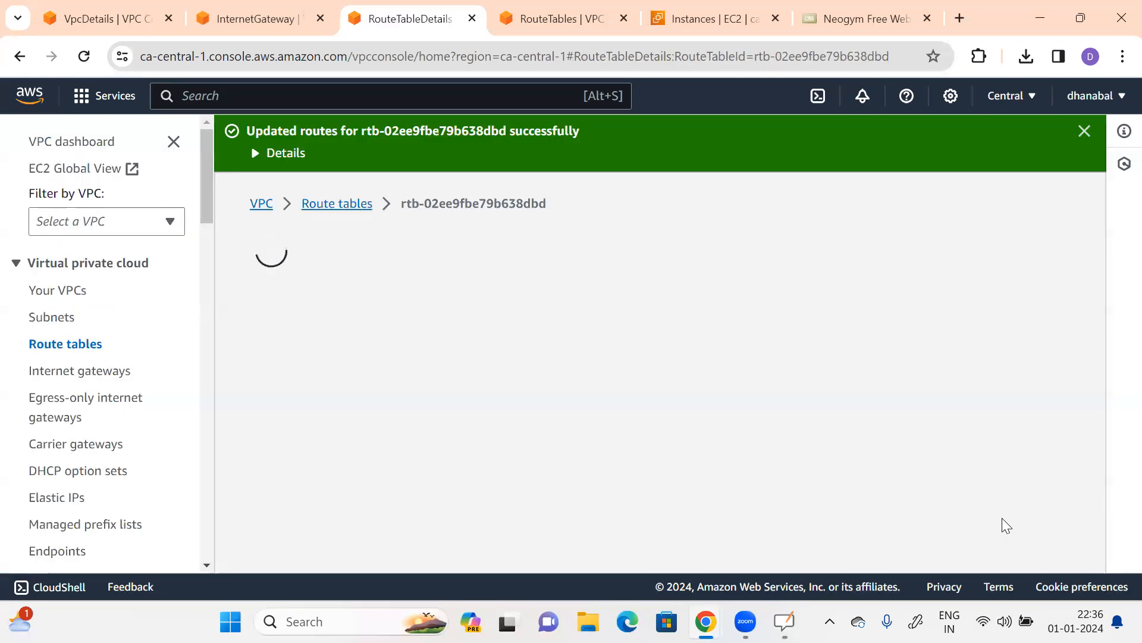
Step: Review the route table's updated routes, sketch a small mark inside the Pub-Sub box in OpenBoard, and return to Chrome
scroll(621, 362, down, 3)
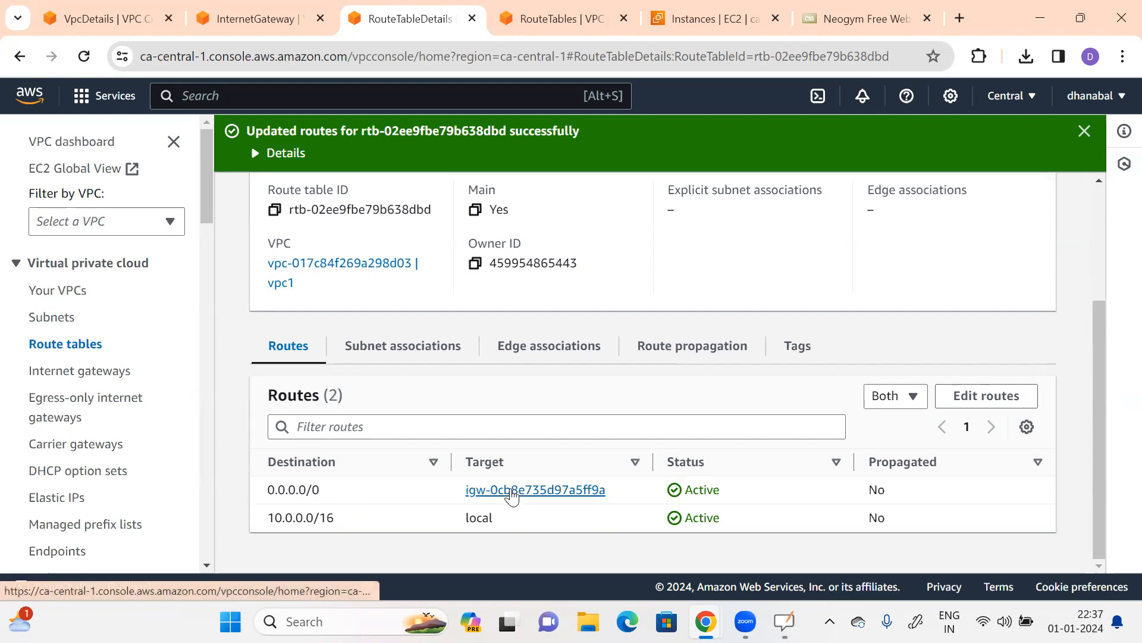
key(alt+Tab)
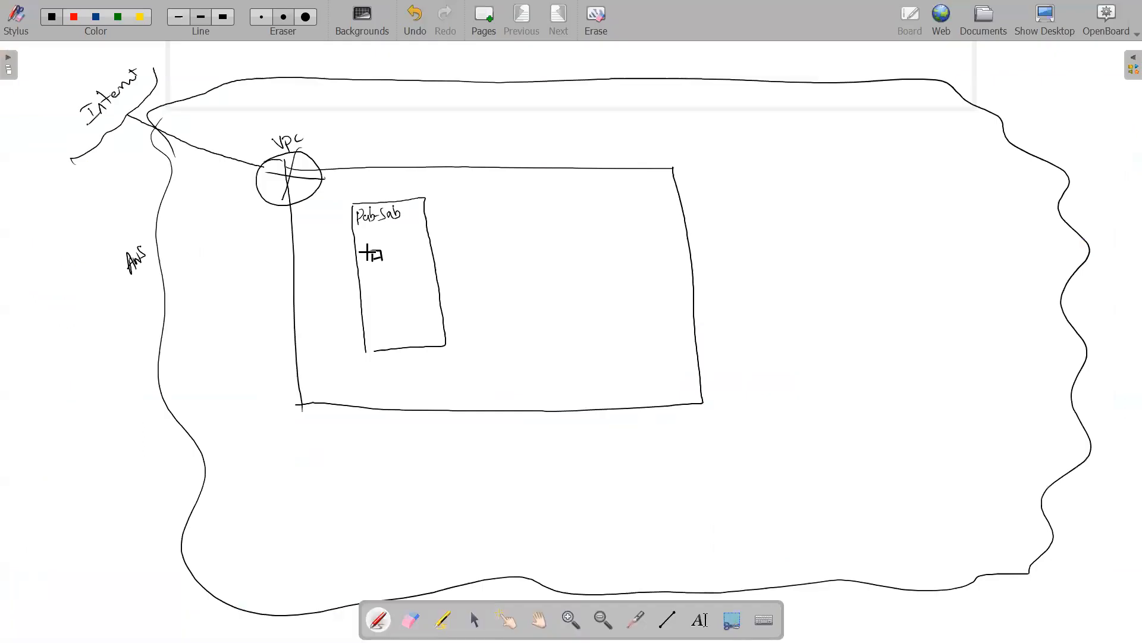
drag(366, 248, 370, 257)
key(alt+Tab)
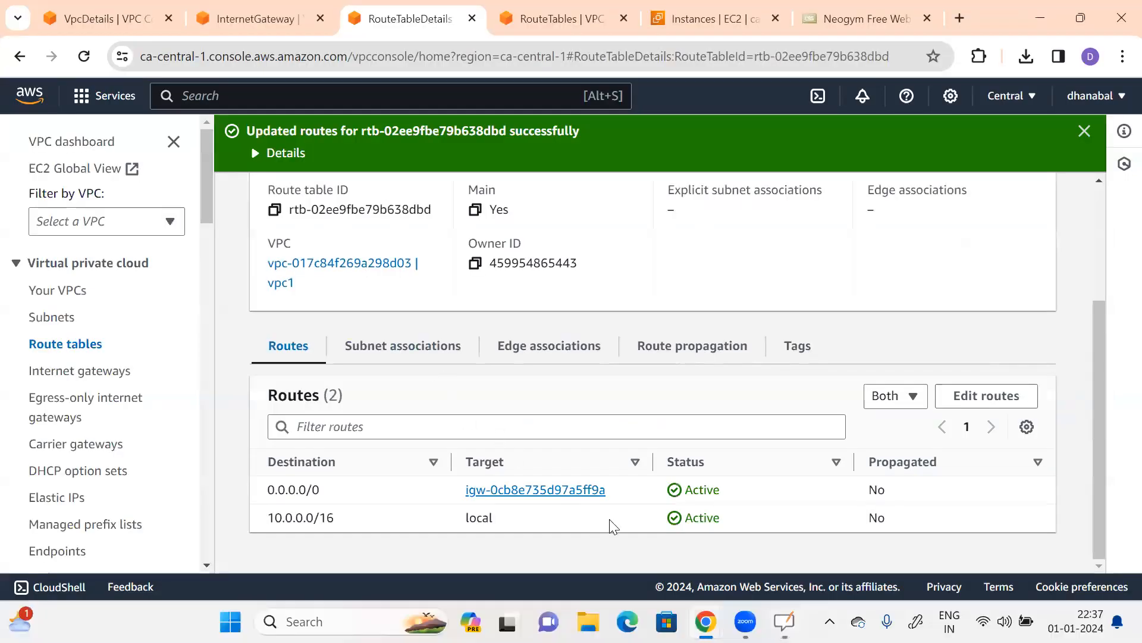
Step: Review the vpc1, vpc1-igw and route table details, and show the list of subnets containing pub-sub
click(114, 19)
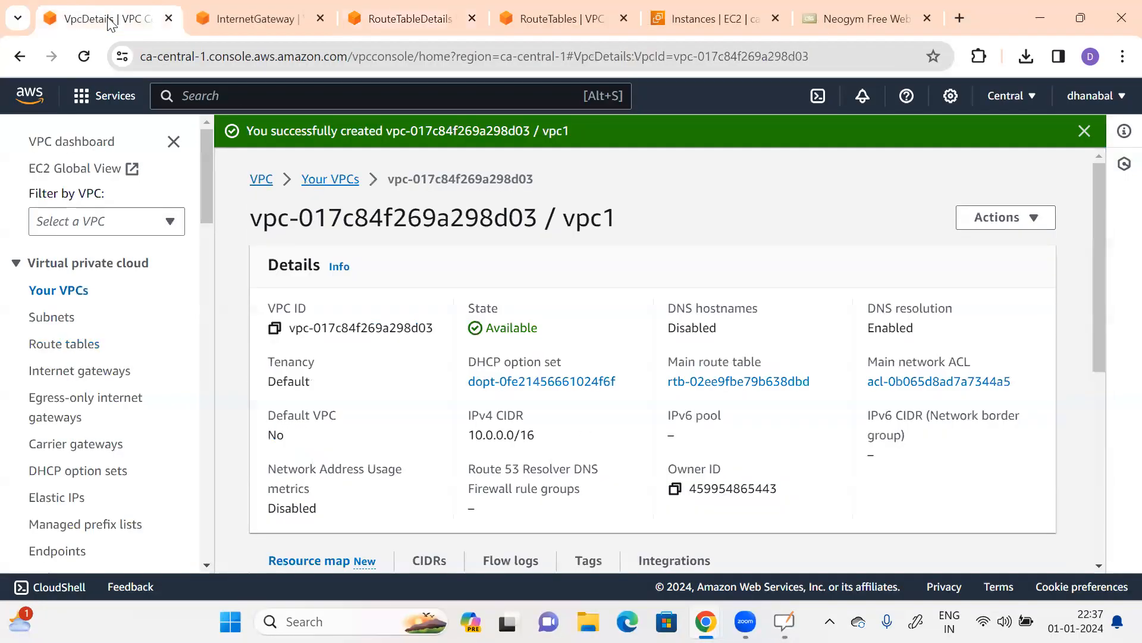
click(251, 20)
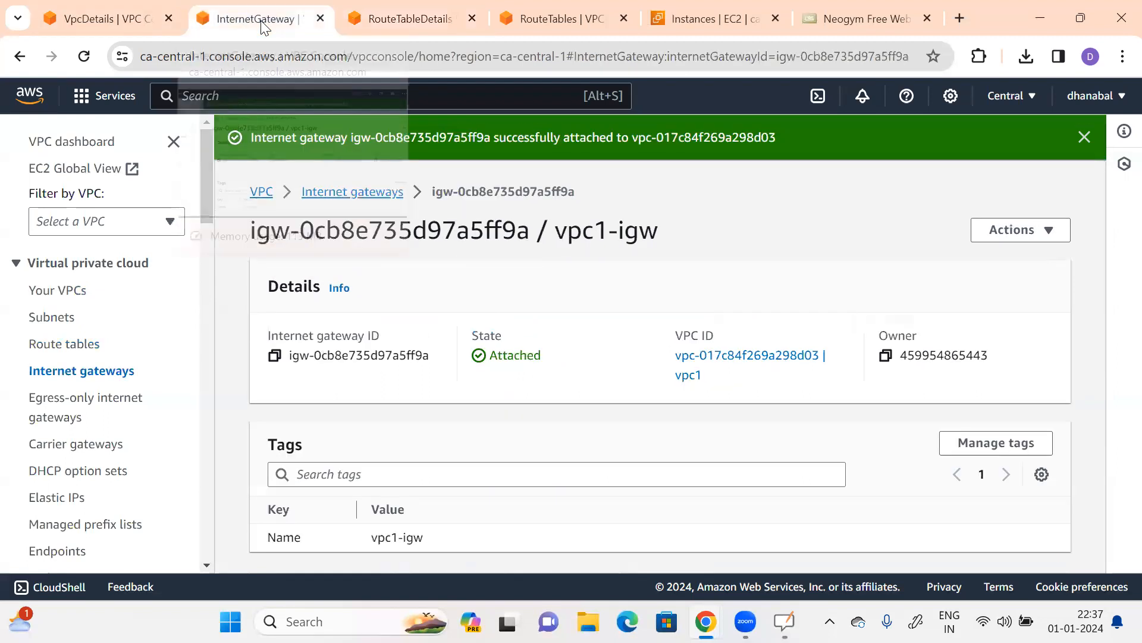
click(412, 19)
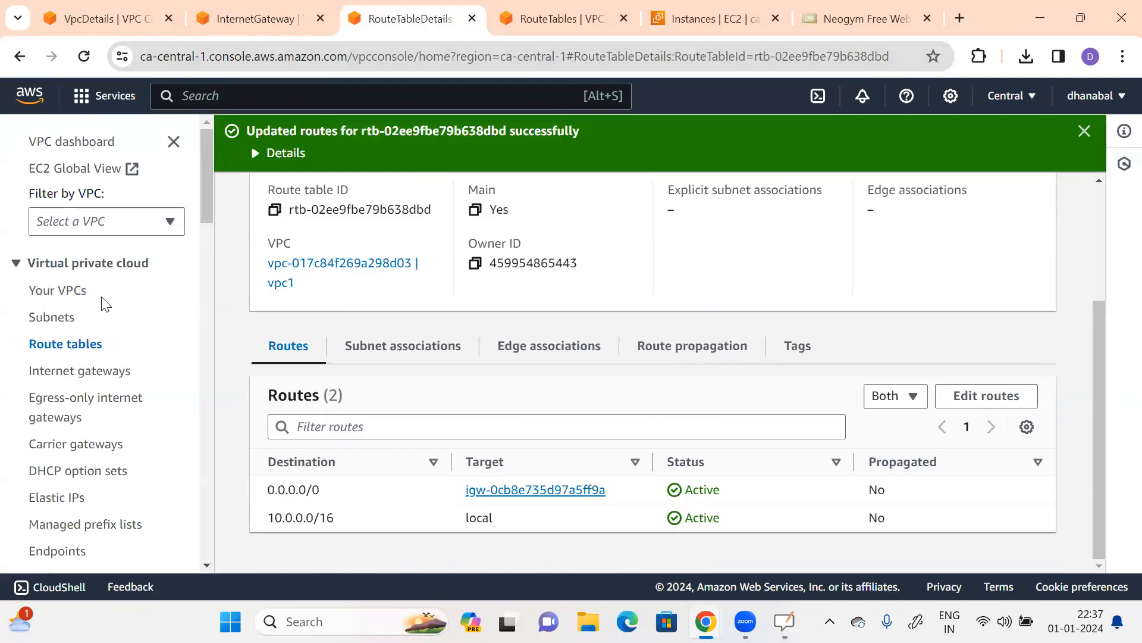
click(53, 317)
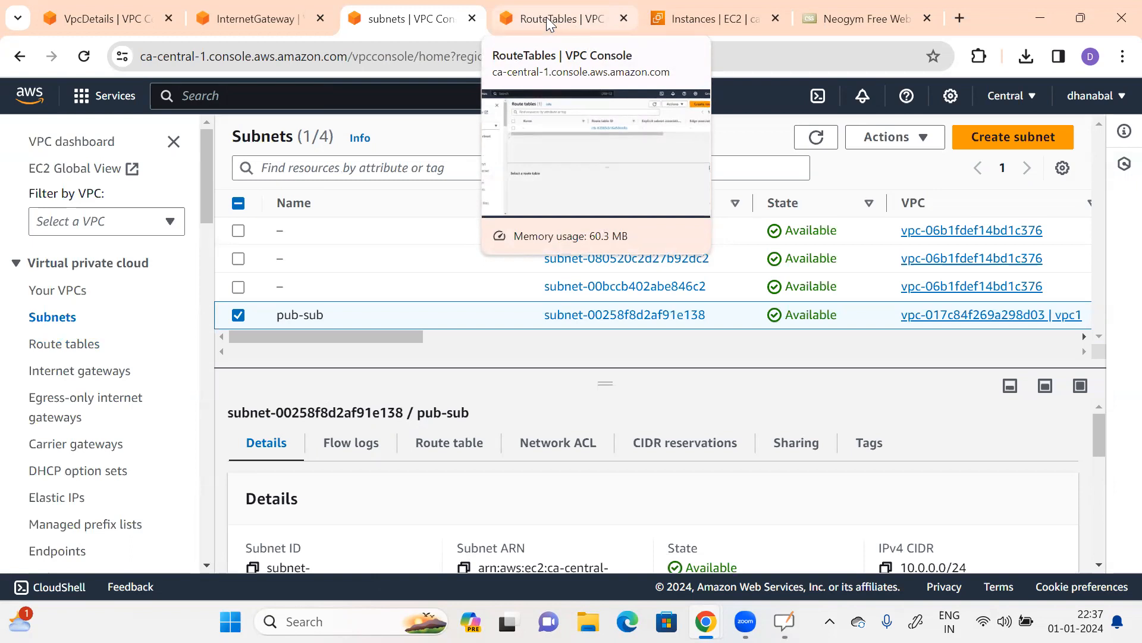
Step: Refresh the EC2 instances list, start launching one new instance, and name it web-server
click(707, 20)
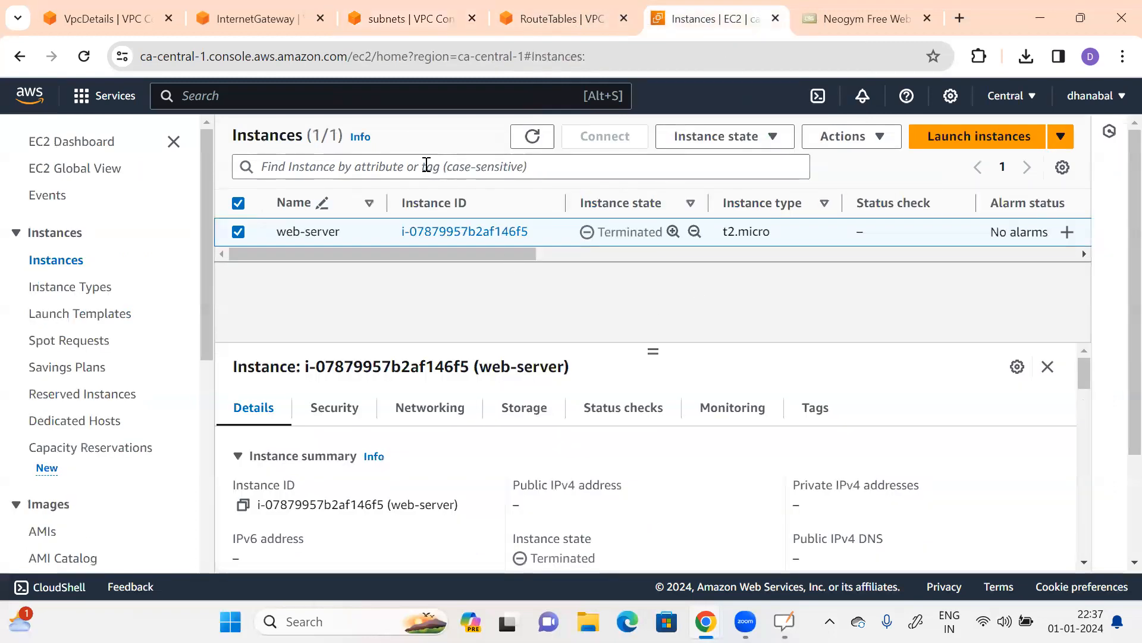
click(534, 138)
click(981, 144)
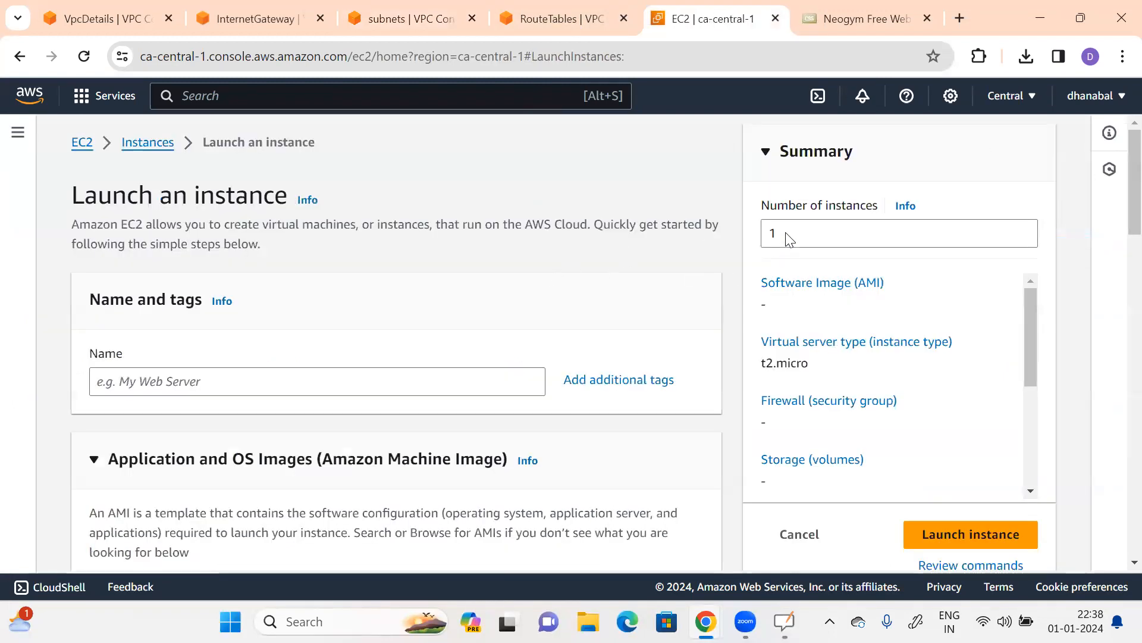
click(783, 235)
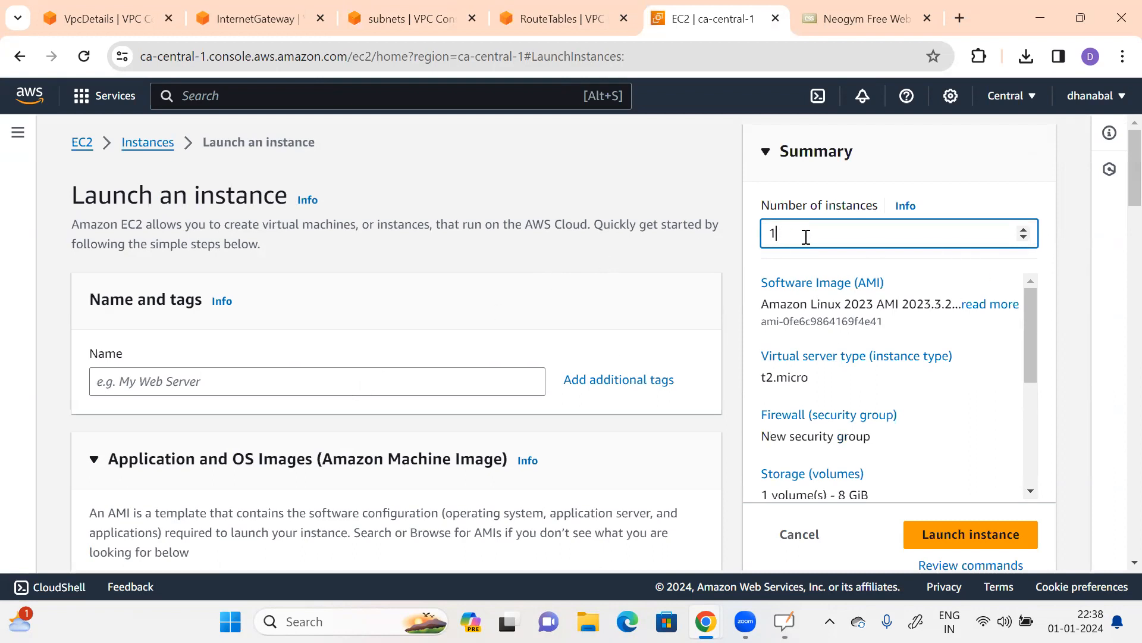
click(148, 380)
text(w)
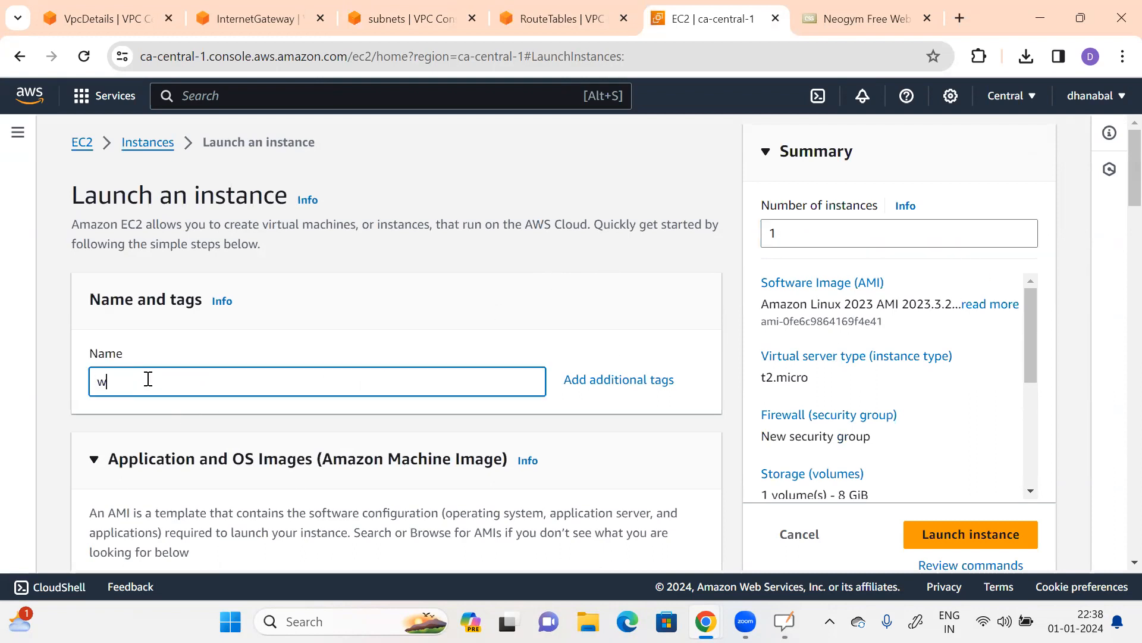
text(eb-server)
Step: Keep the Amazon Linux 2023 AMI and t2.micro type, and choose to proceed without a key pair
scroll(537, 357, down, 3)
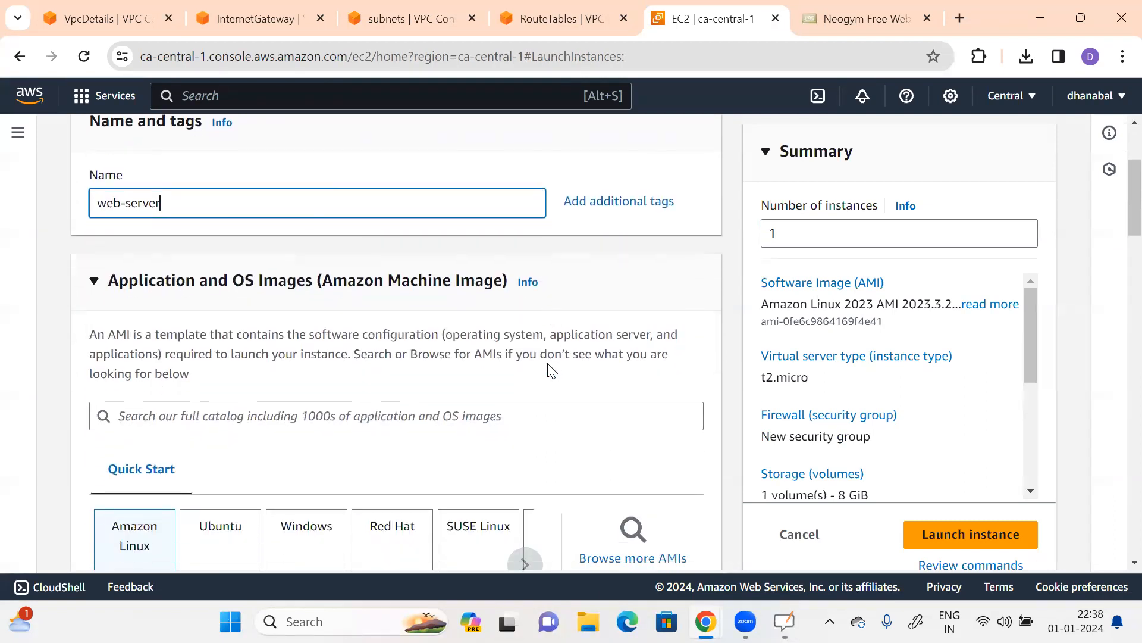
scroll(550, 369, down, 6)
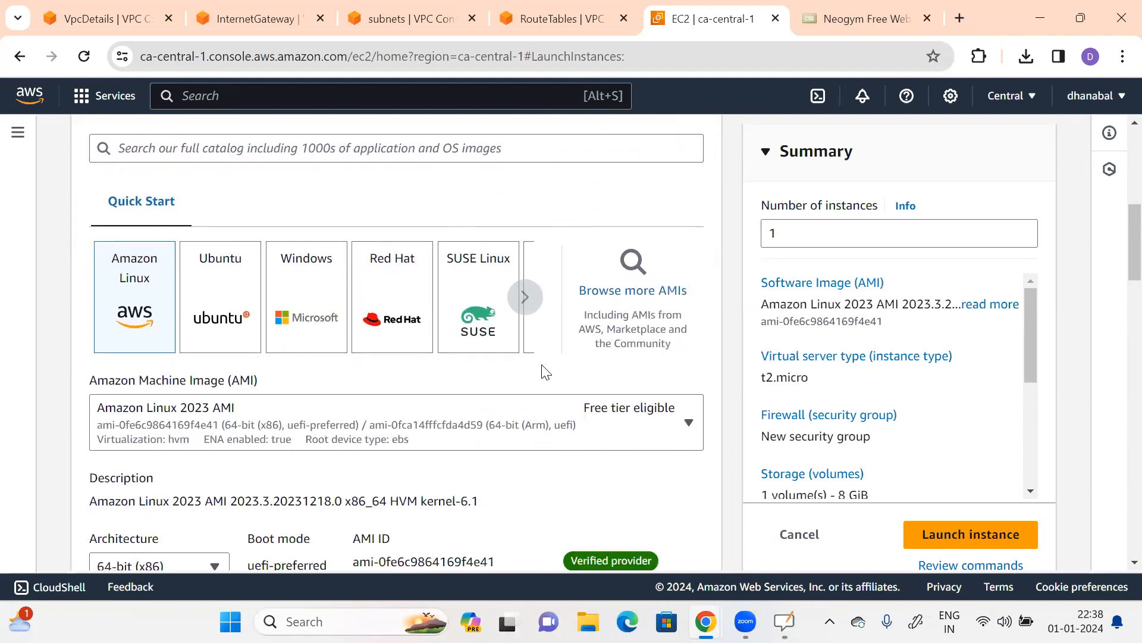
scroll(546, 370, down, 9)
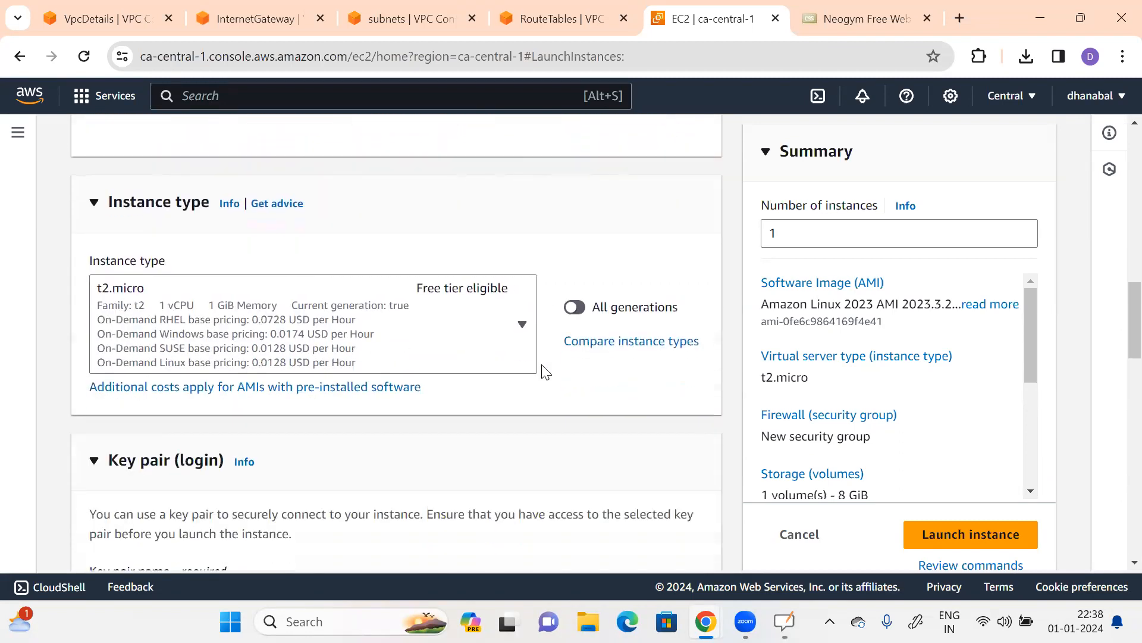
scroll(546, 372, down, 1)
click(521, 354)
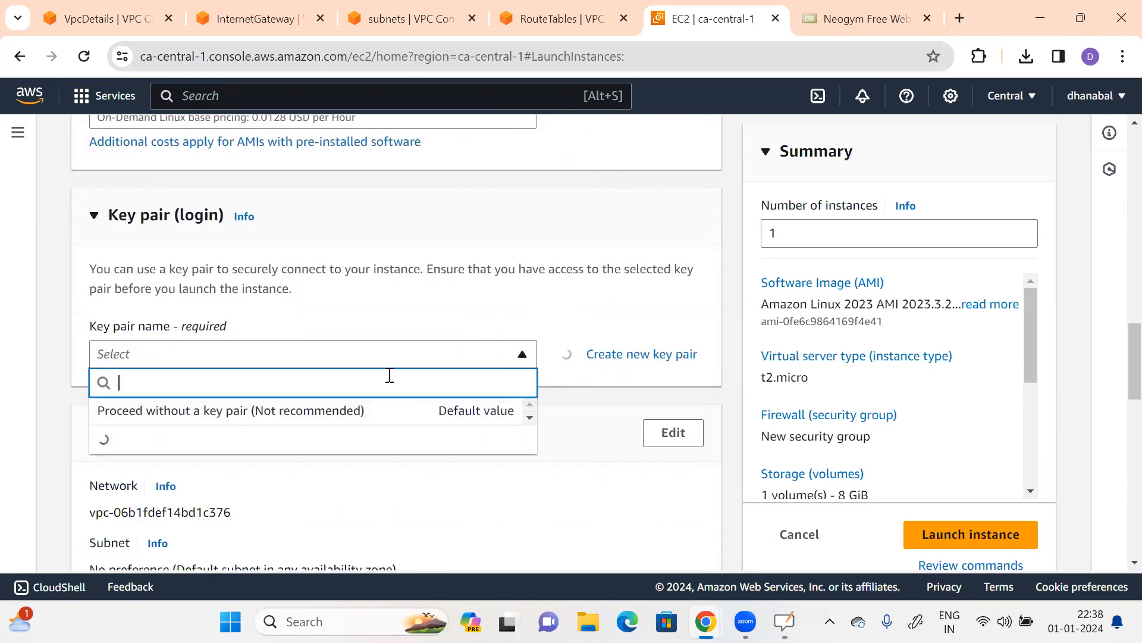
click(238, 412)
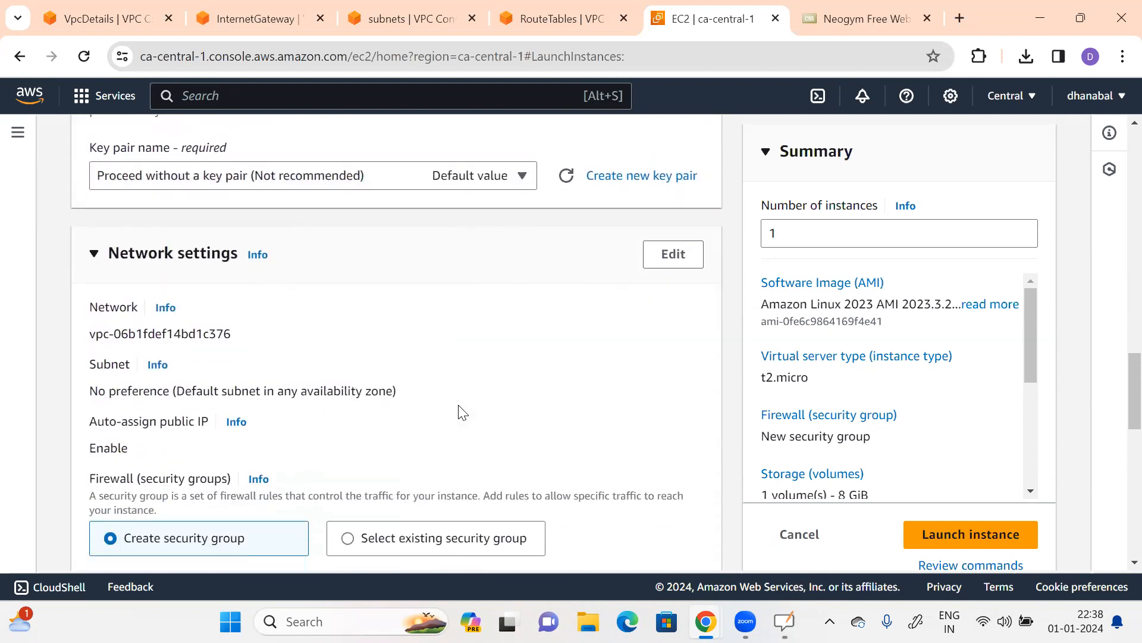
Step: Start editing the instance's network settings and set its VPC to vpc1 (10.0.0.0/16)
scroll(461, 410, down, 2)
scroll(465, 390, up, 2)
drag(91, 311, 107, 360)
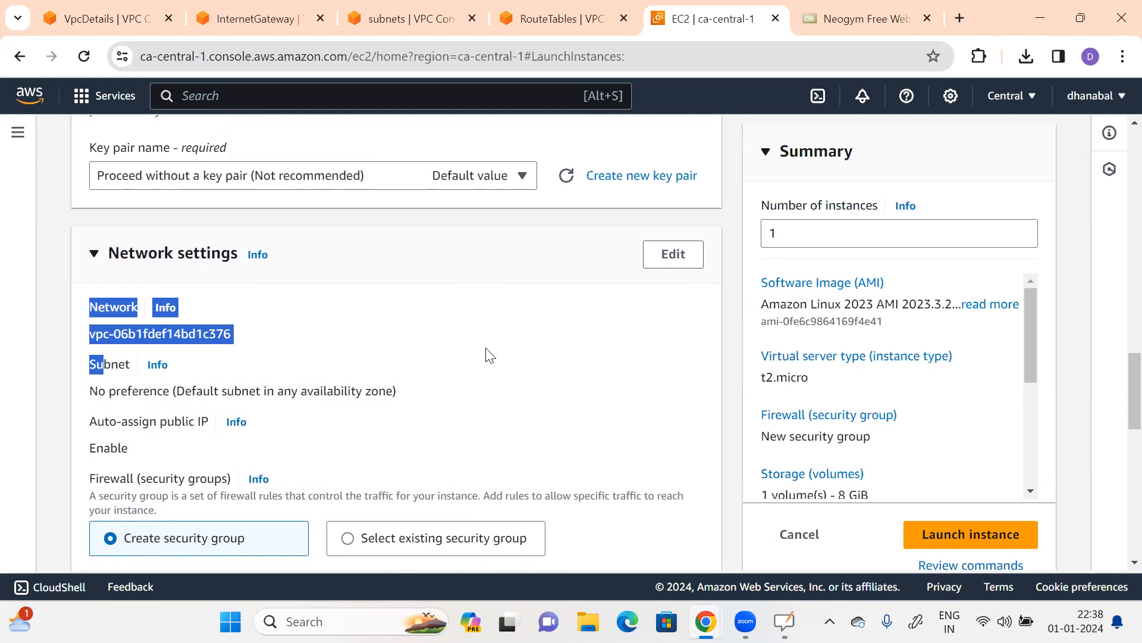
click(663, 260)
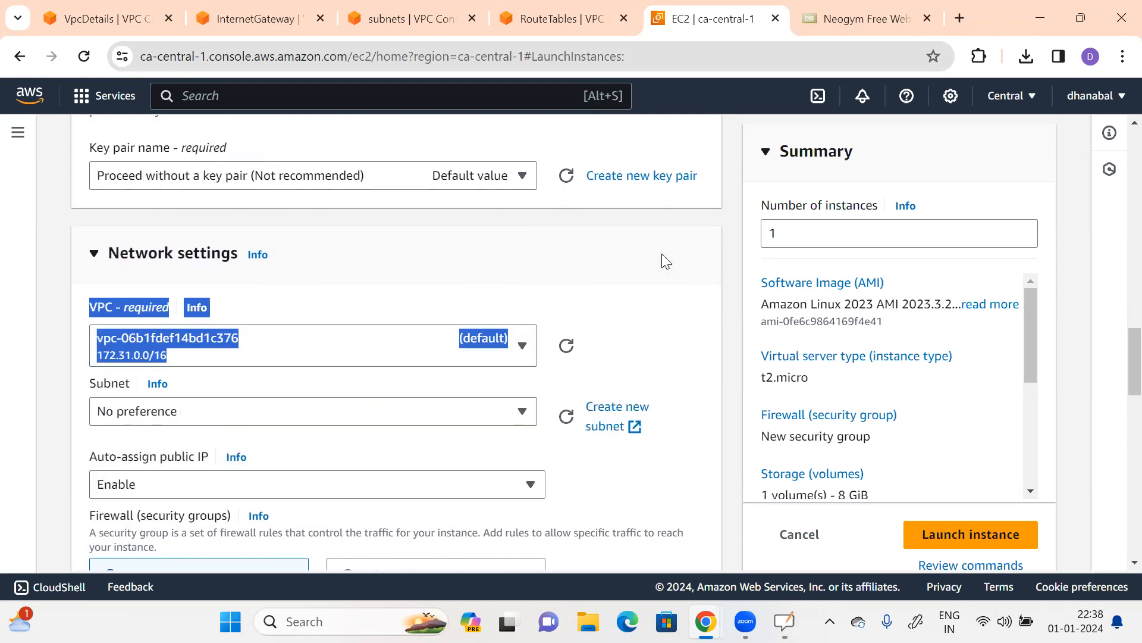
click(537, 279)
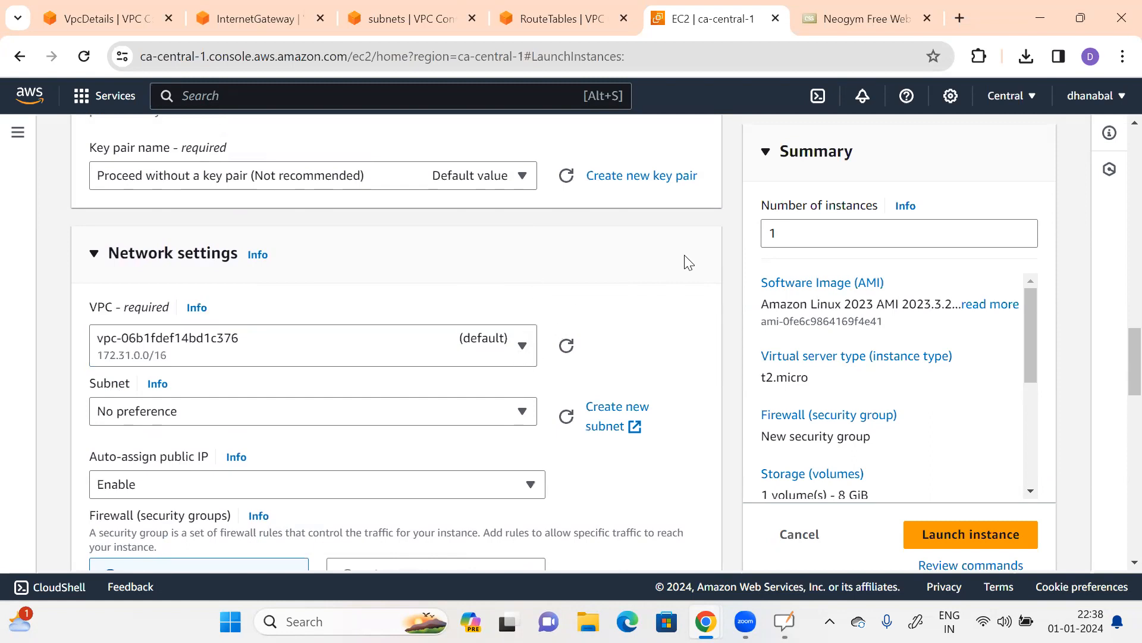
click(522, 351)
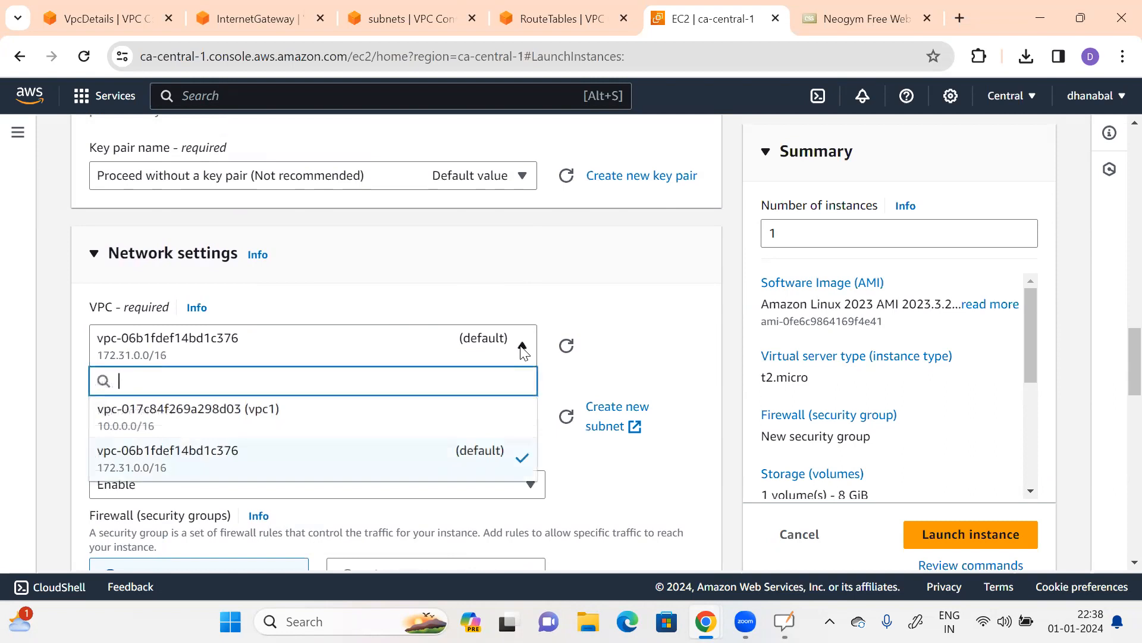
click(249, 418)
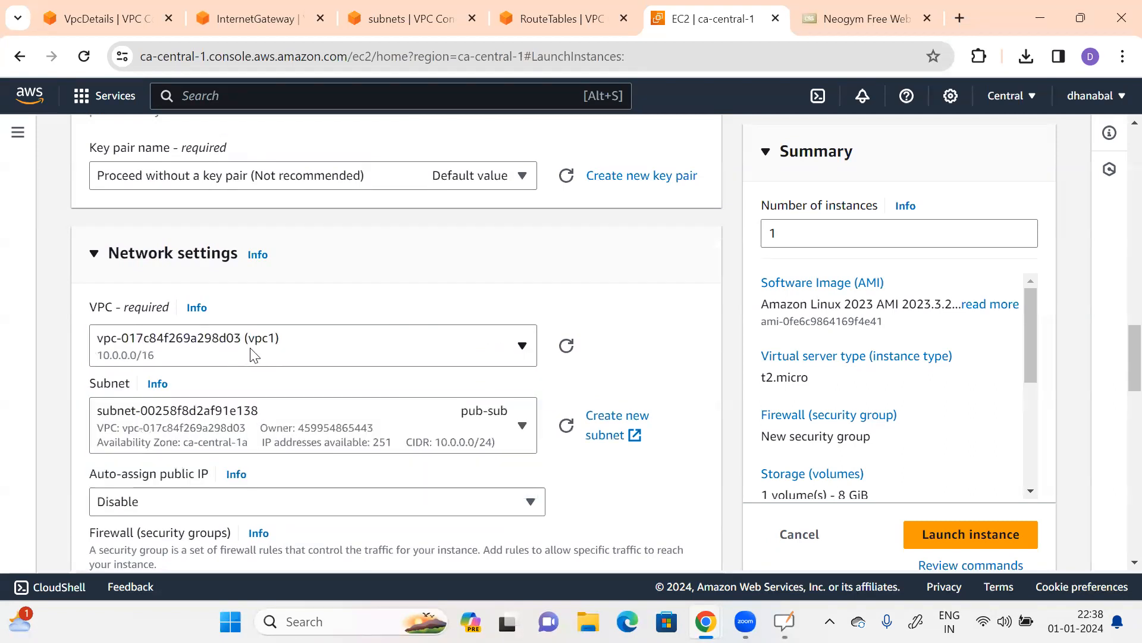
click(280, 340)
click(321, 357)
Step: Keep pub-sub as the instance's subnet and set auto-assign public IP to Enable
scroll(366, 331, down, 3)
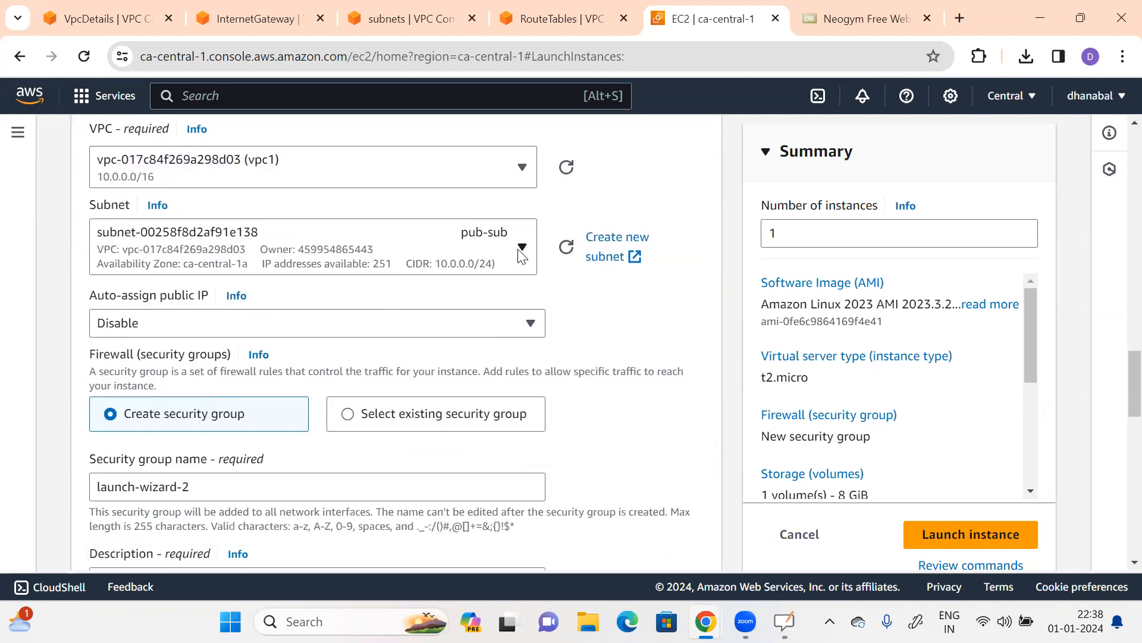
click(522, 255)
click(409, 350)
click(182, 331)
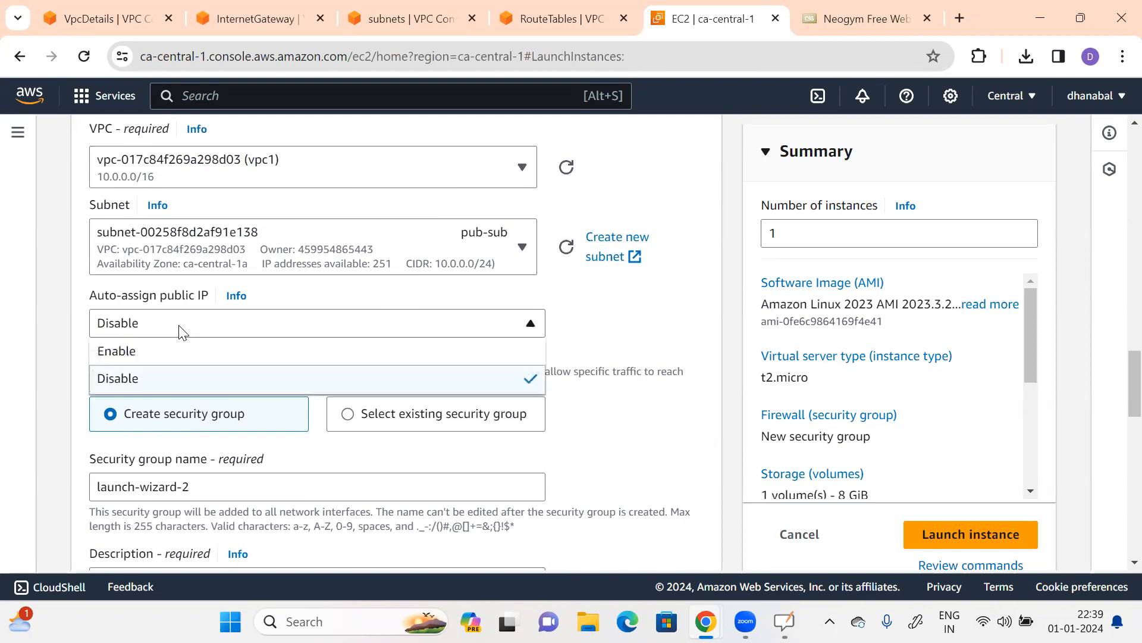
click(109, 354)
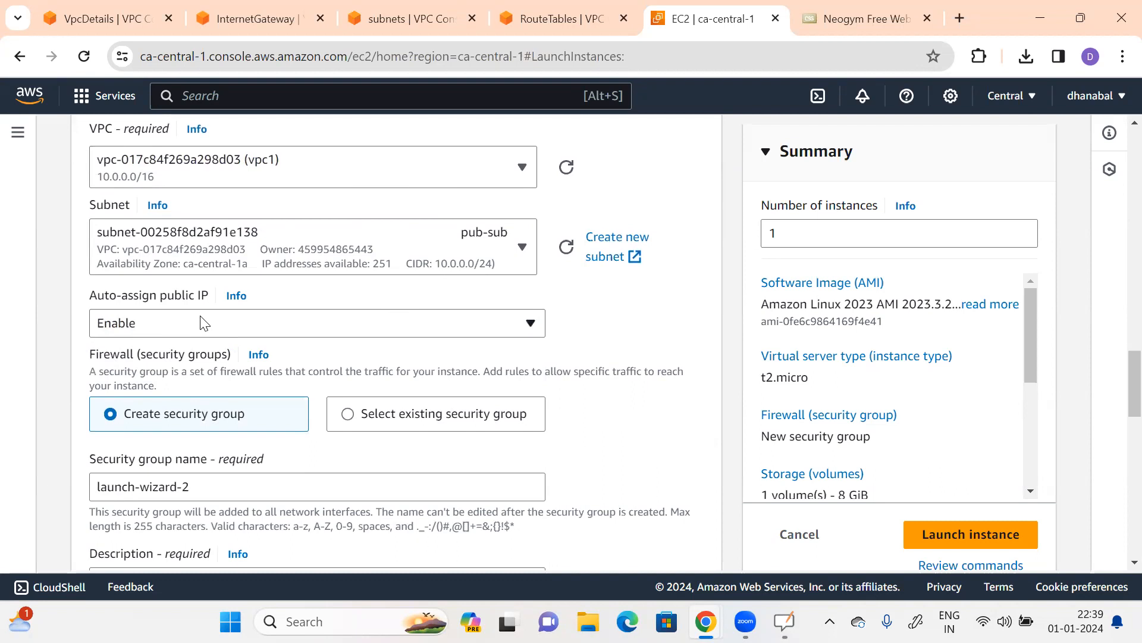
Step: Examine the new security group's name, description and inbound ssh rule in the launch form
scroll(203, 325, down, 1)
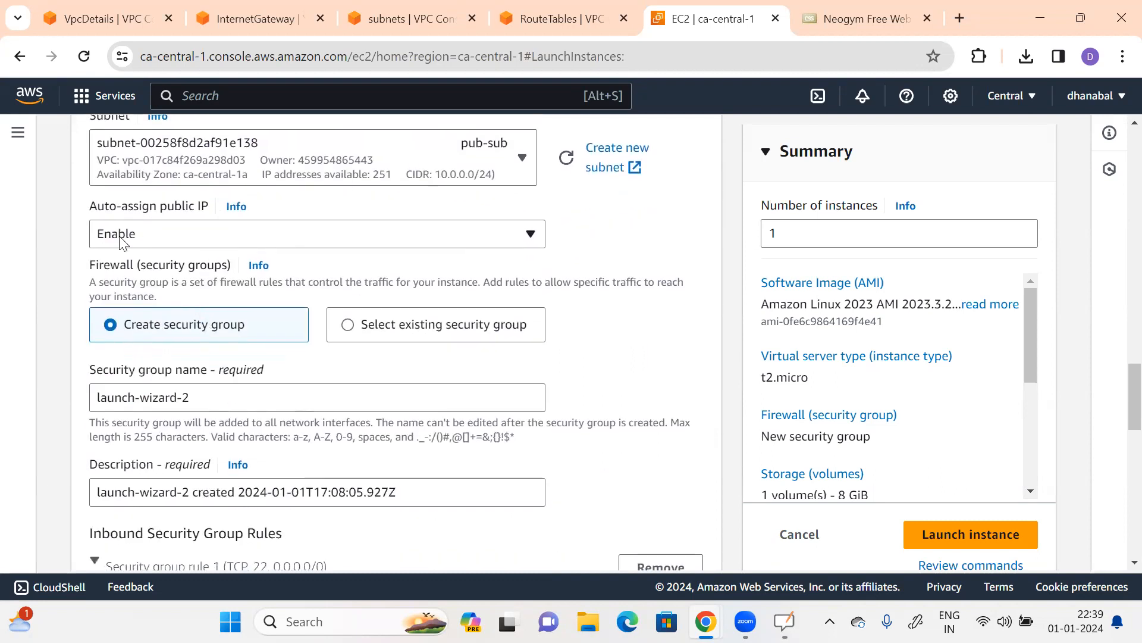
scroll(240, 278, down, 1)
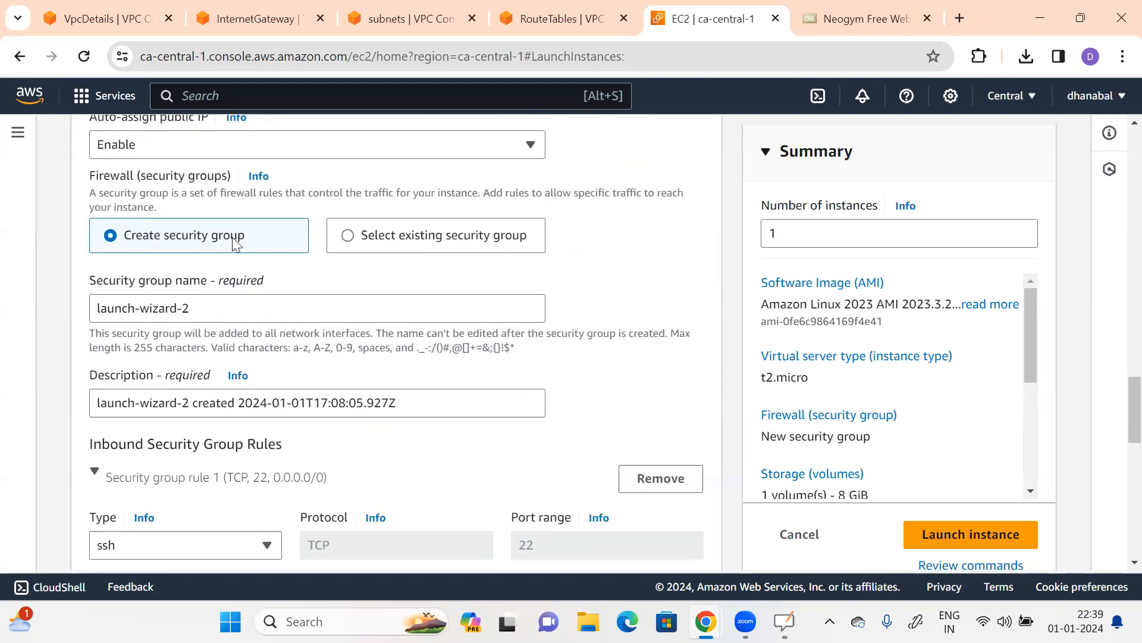
scroll(252, 265, down, 1)
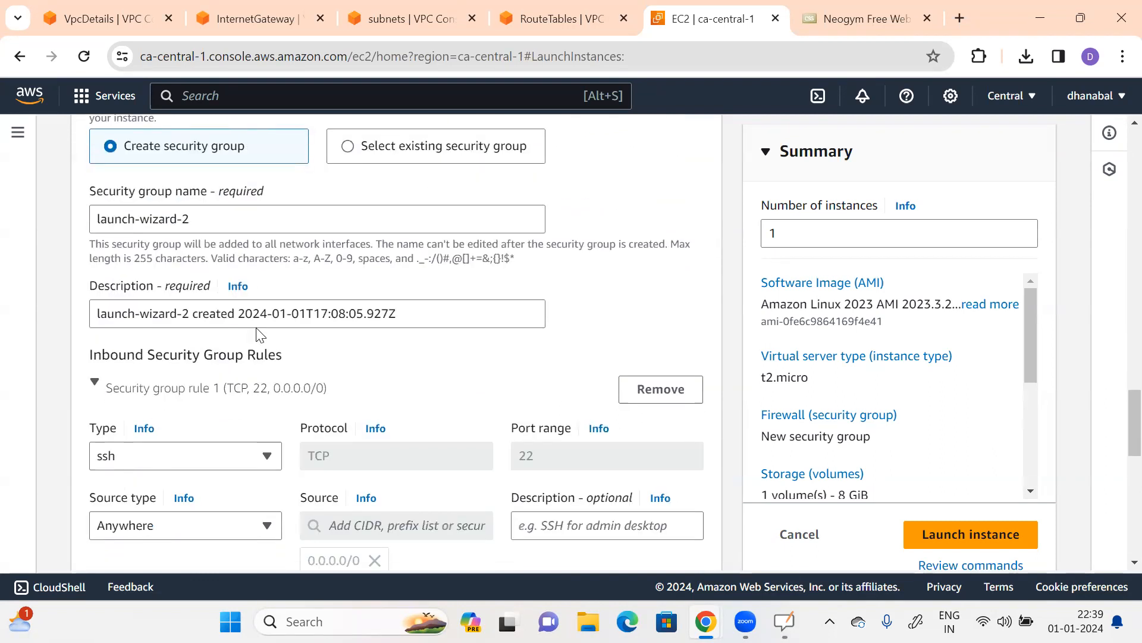
scroll(258, 334, down, 1)
scroll(217, 341, up, 2)
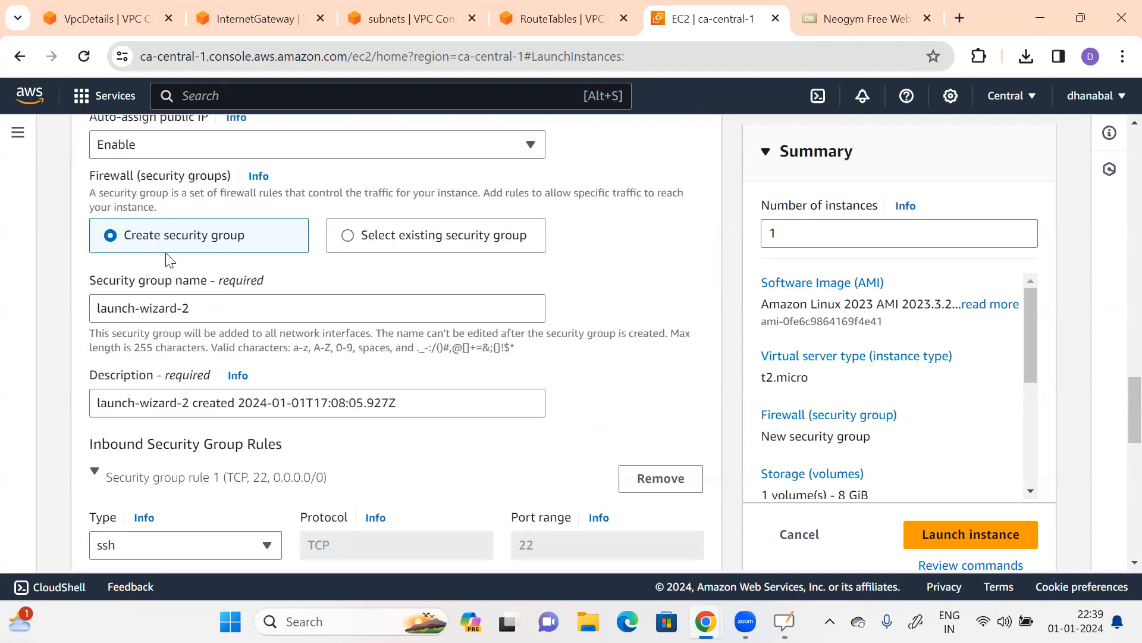
scroll(215, 333, down, 2)
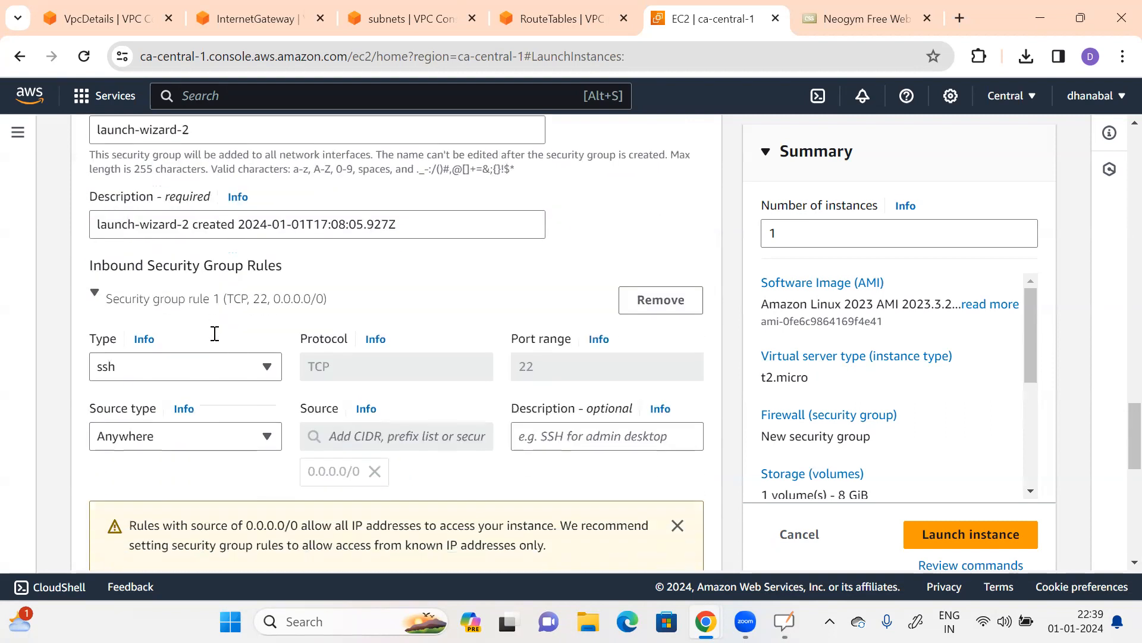
scroll(358, 370, down, 1)
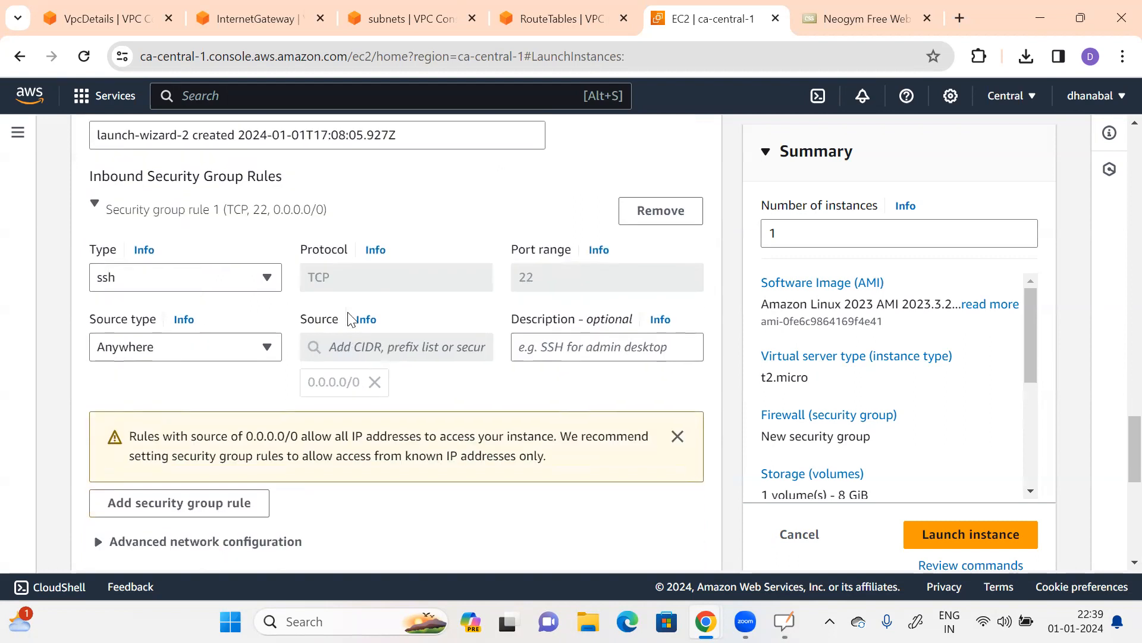
scroll(533, 300, down, 1)
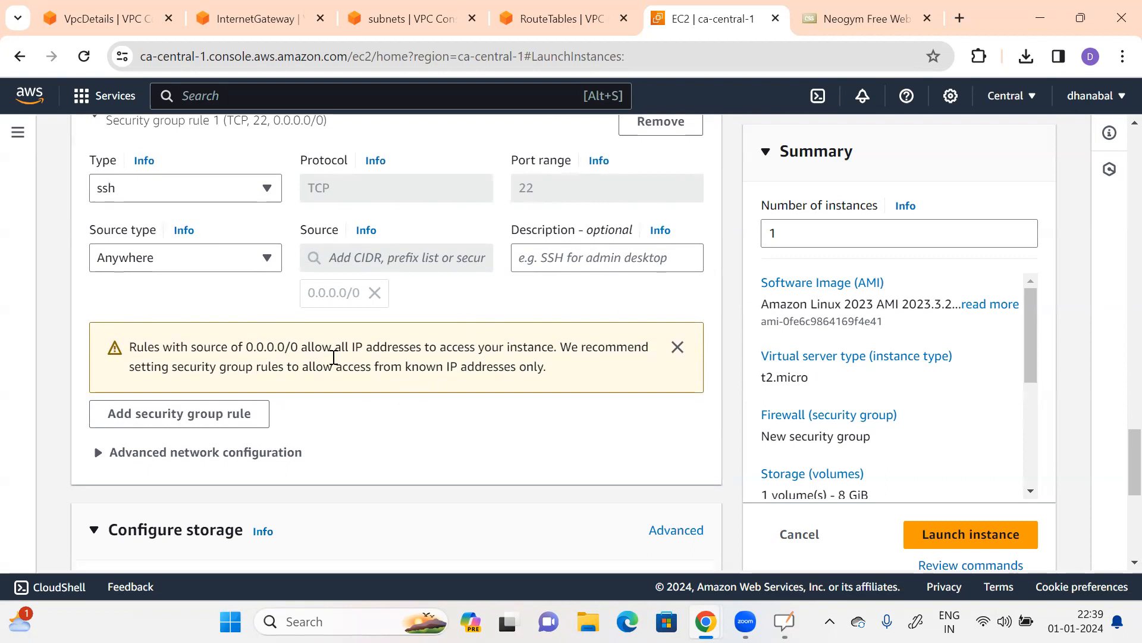
click(143, 415)
scroll(268, 421, down, 2)
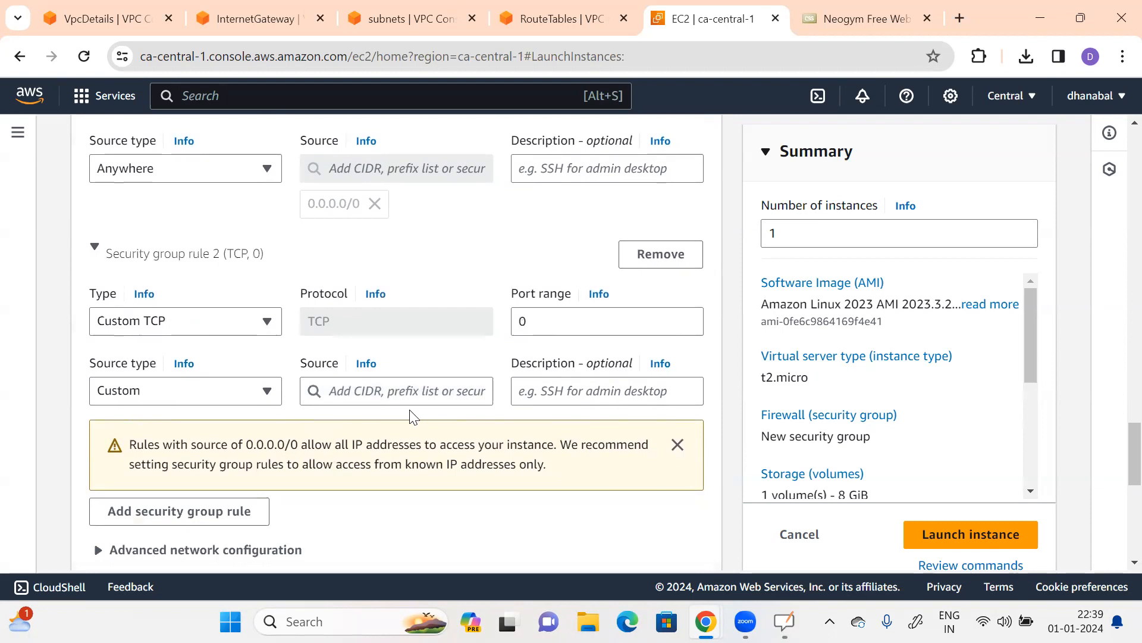
scroll(625, 470, up, 2)
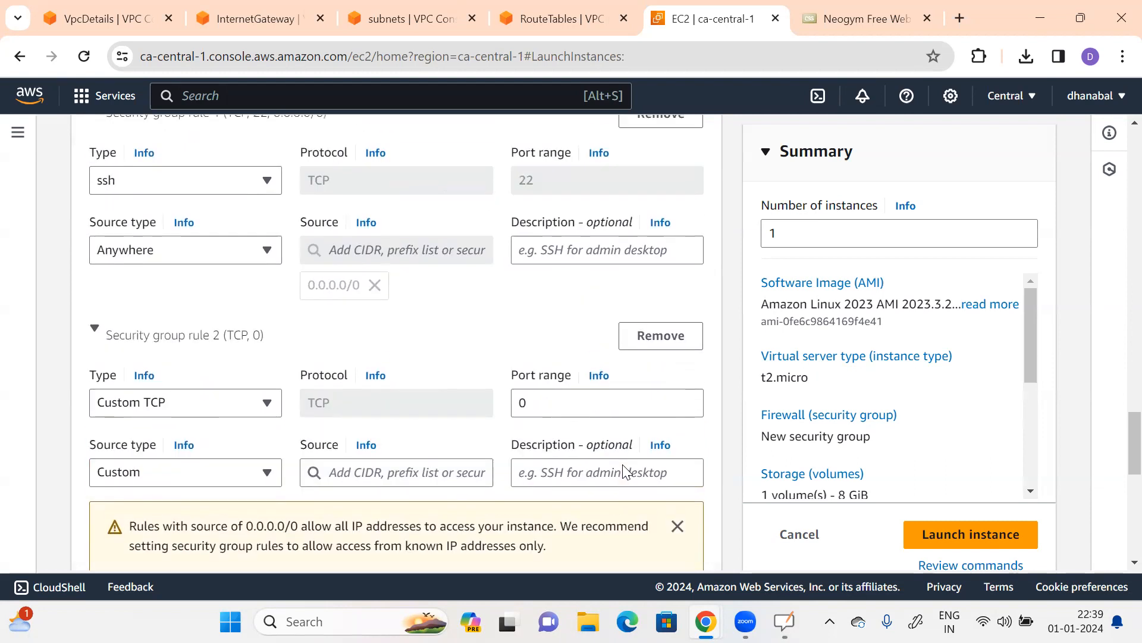
click(660, 343)
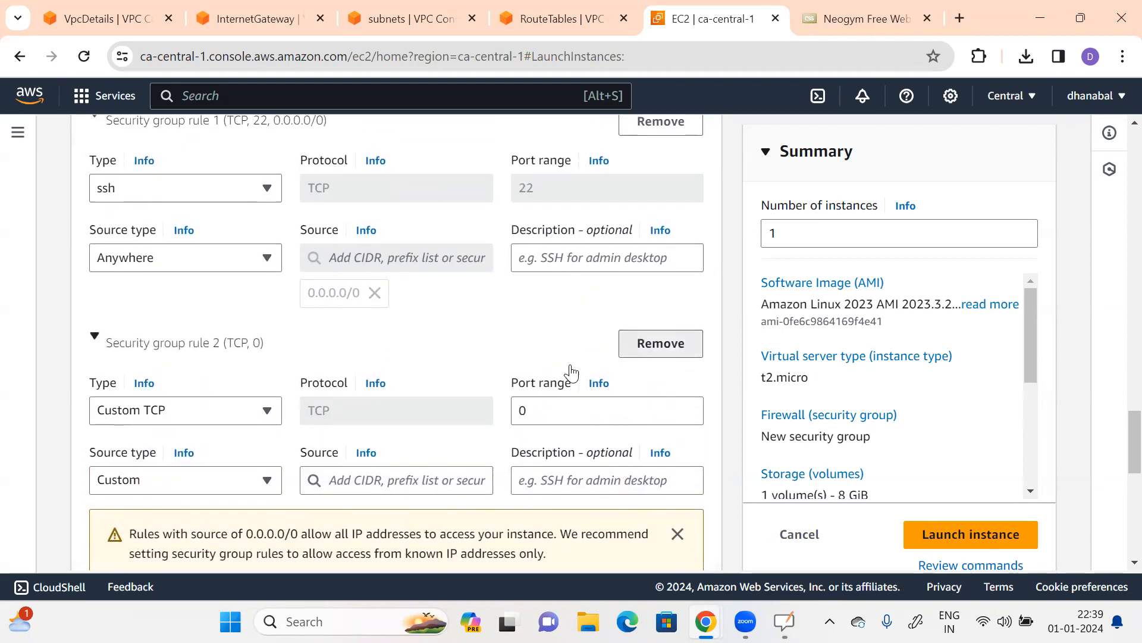
scroll(298, 345, up, 4)
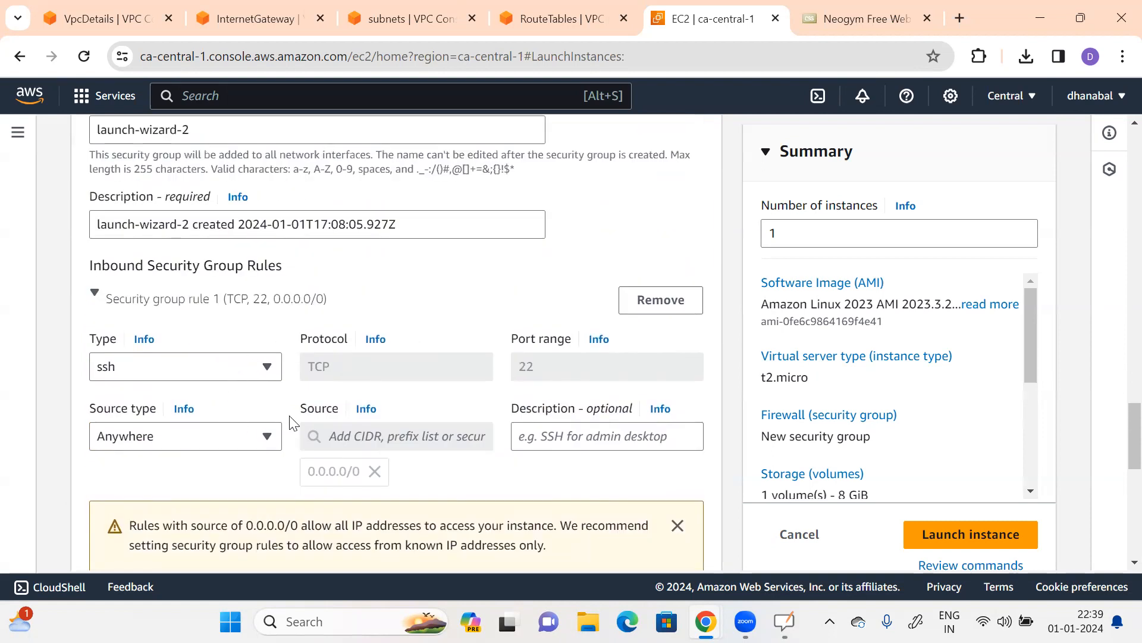
Step: Keep the default 8 GiB gp3 root volume and launch the instance
scroll(329, 422, down, 8)
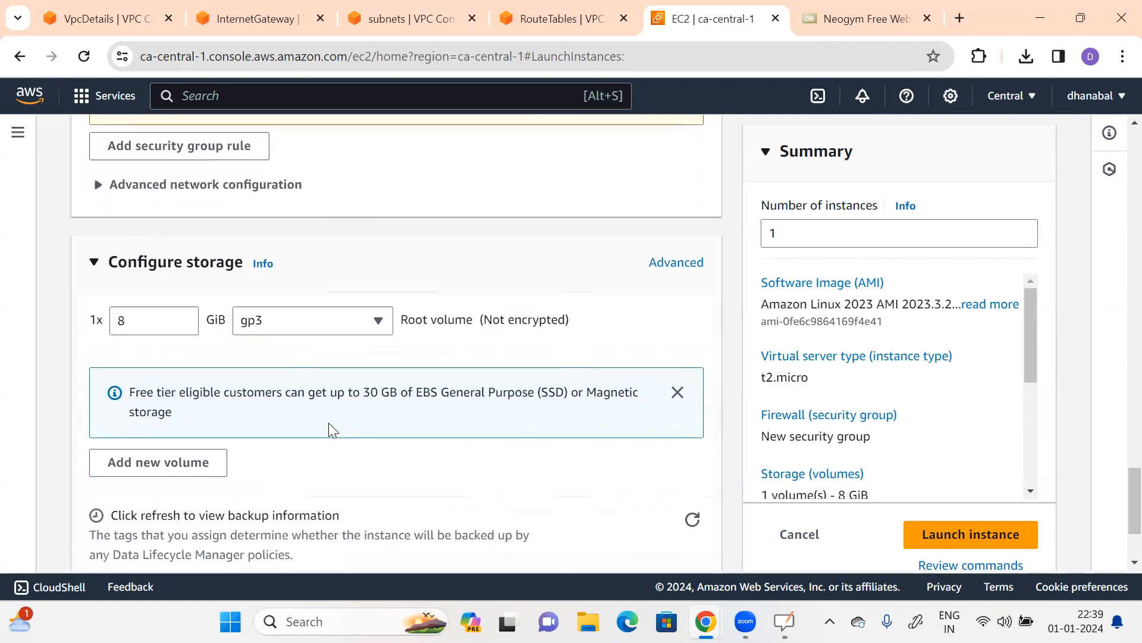
scroll(329, 423, down, 3)
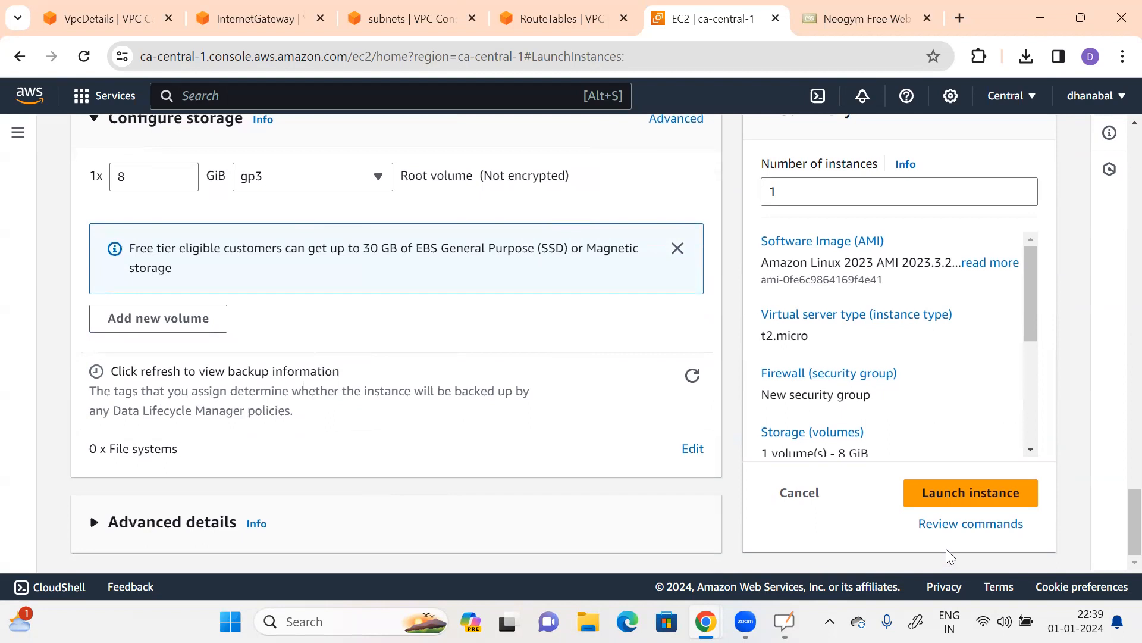
click(965, 494)
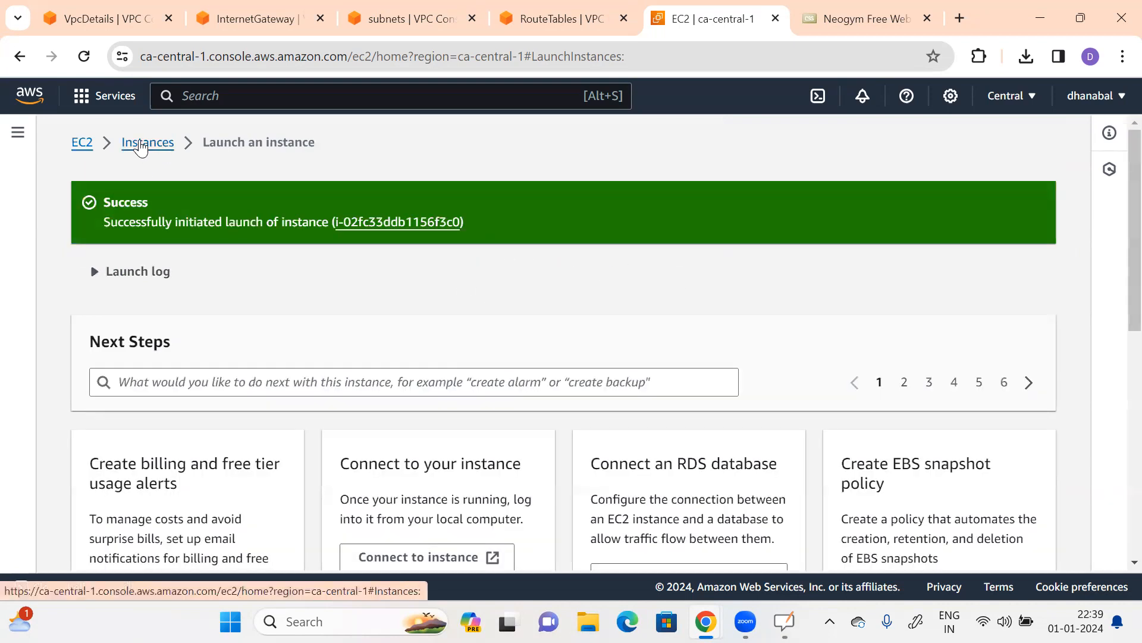
Step: Go to the instances list, refresh it, and select only the newly launched web-server instance
click(141, 145)
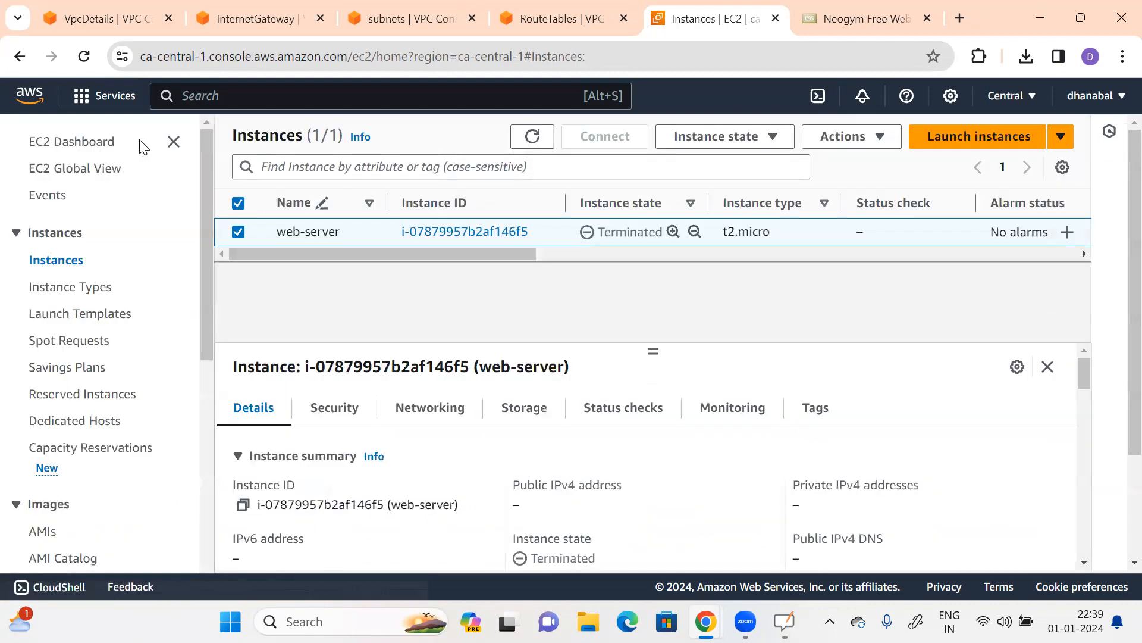
click(530, 138)
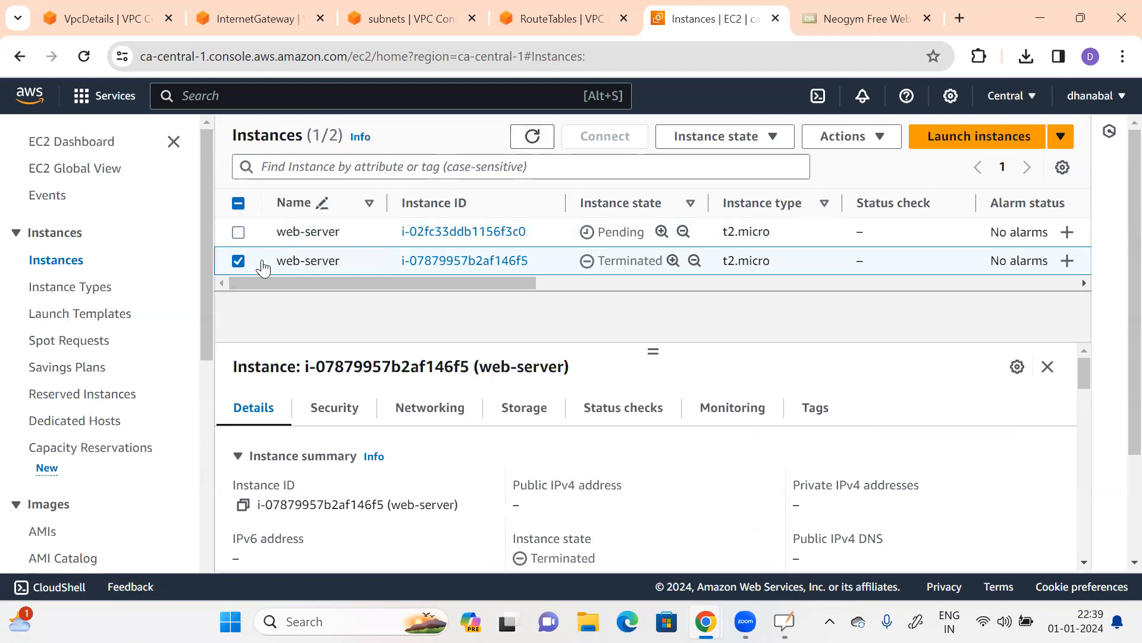
click(238, 232)
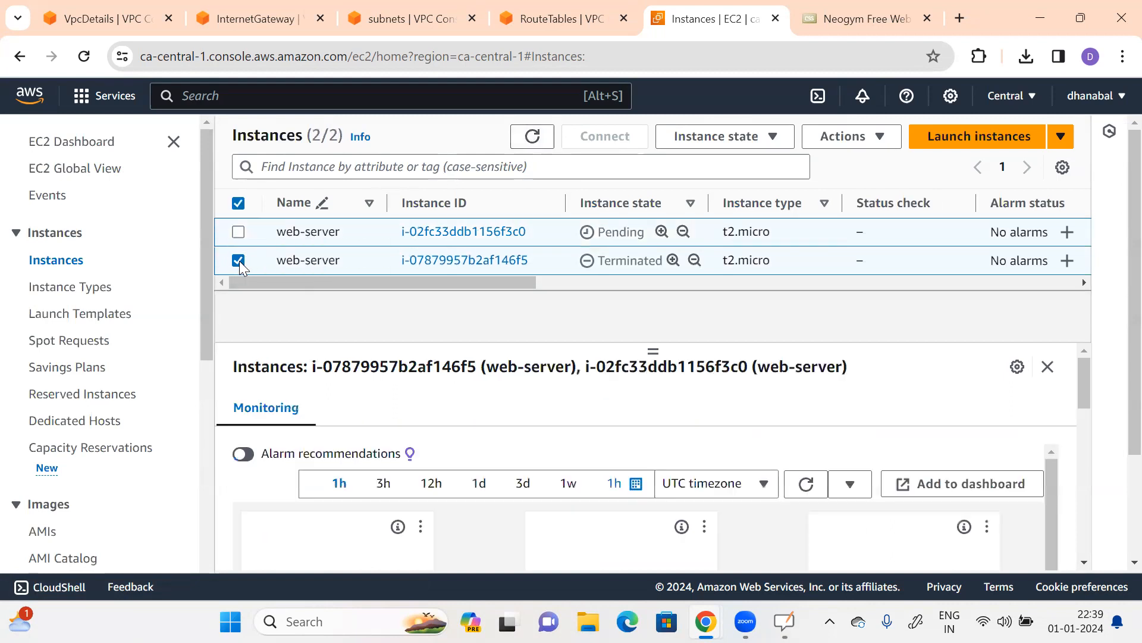
click(622, 261)
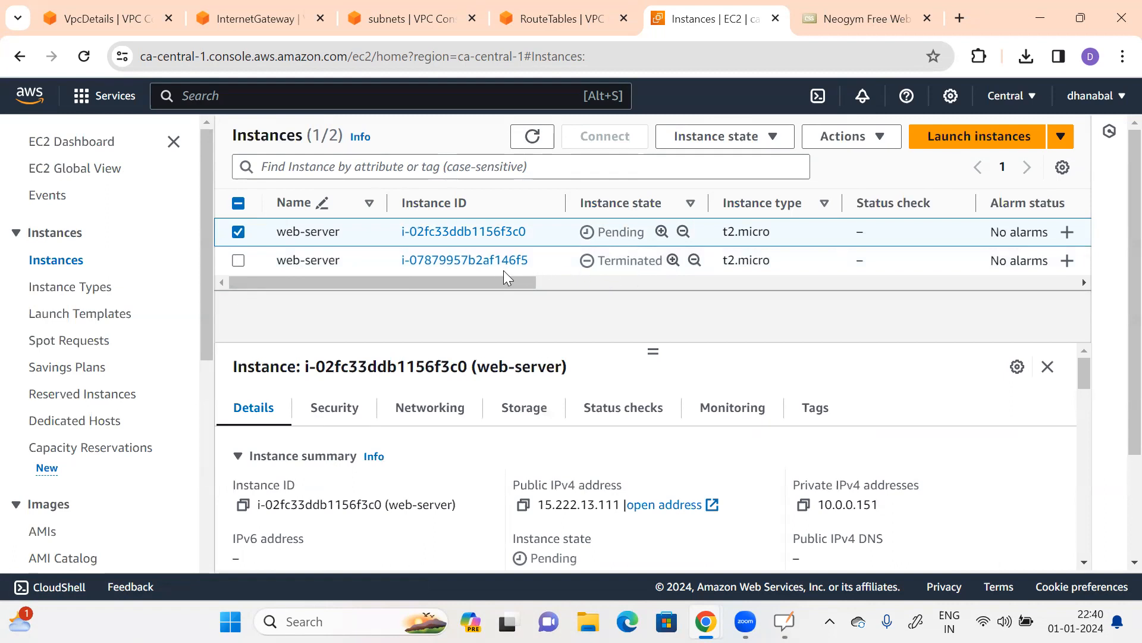
click(531, 136)
Step: Filter the instances list with the search term "running"
click(486, 170)
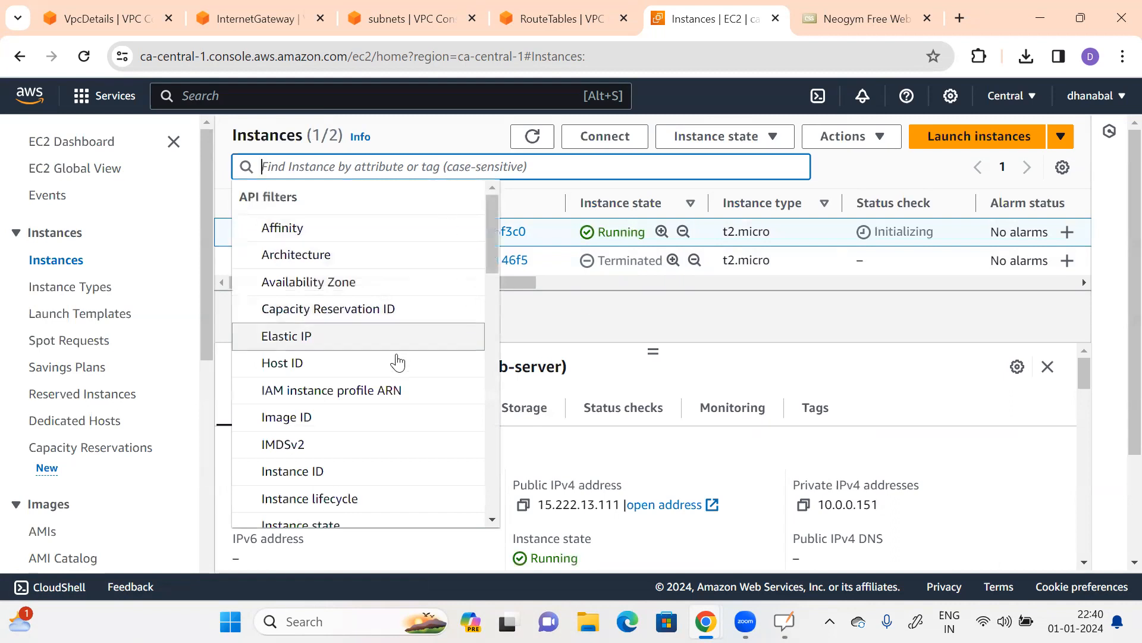
scroll(492, 239, down, 1)
drag(492, 239, 515, 385)
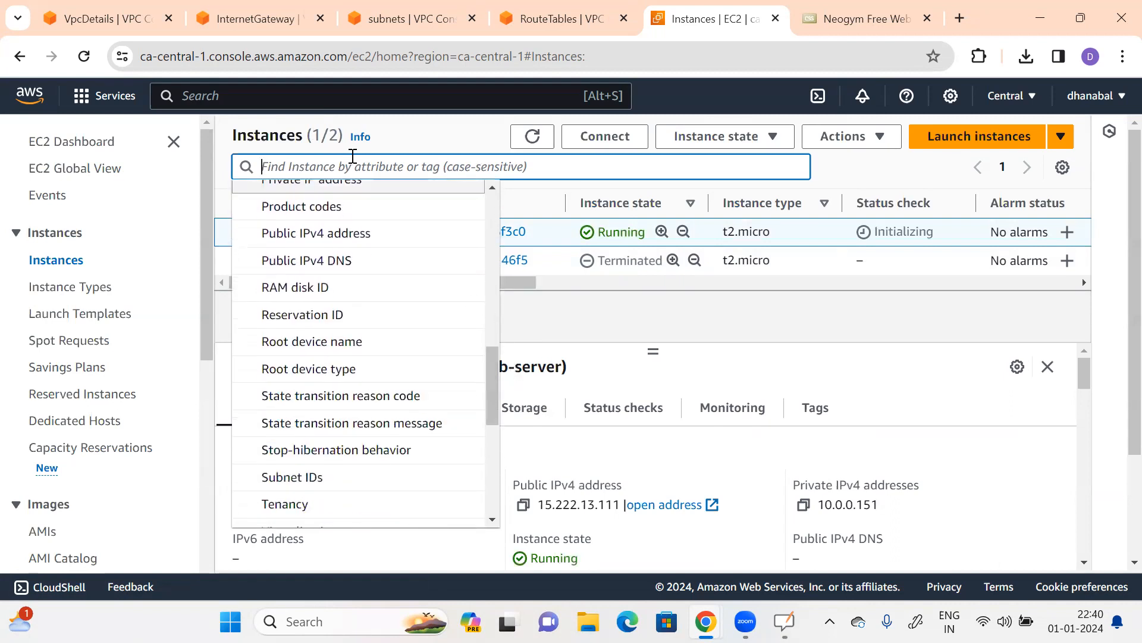
text(run)
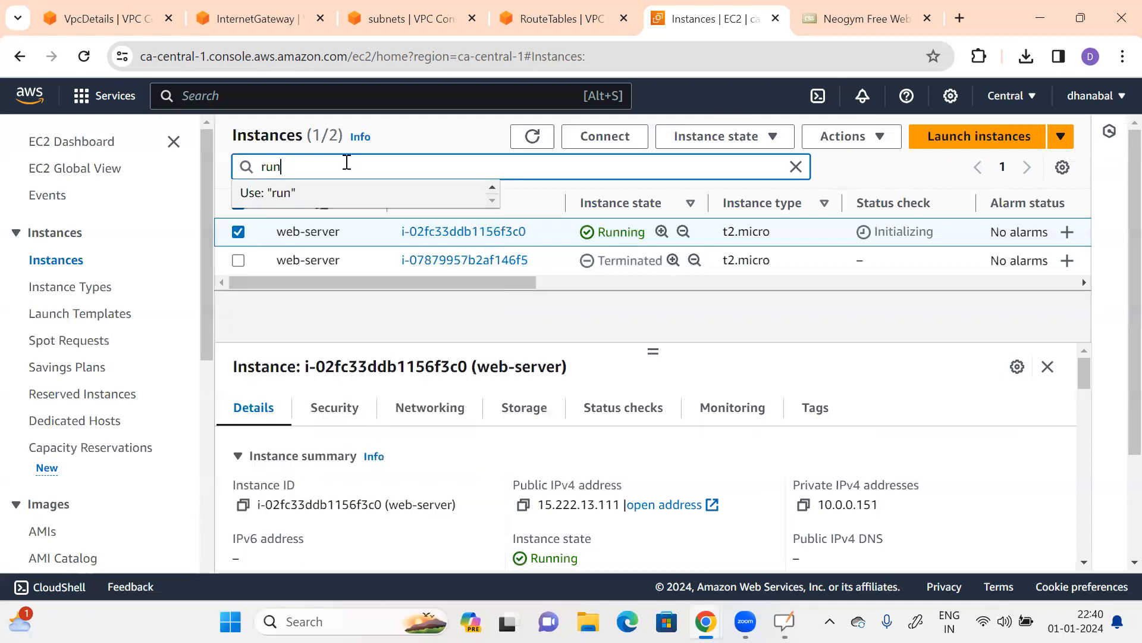
text(ning)
key(Return)
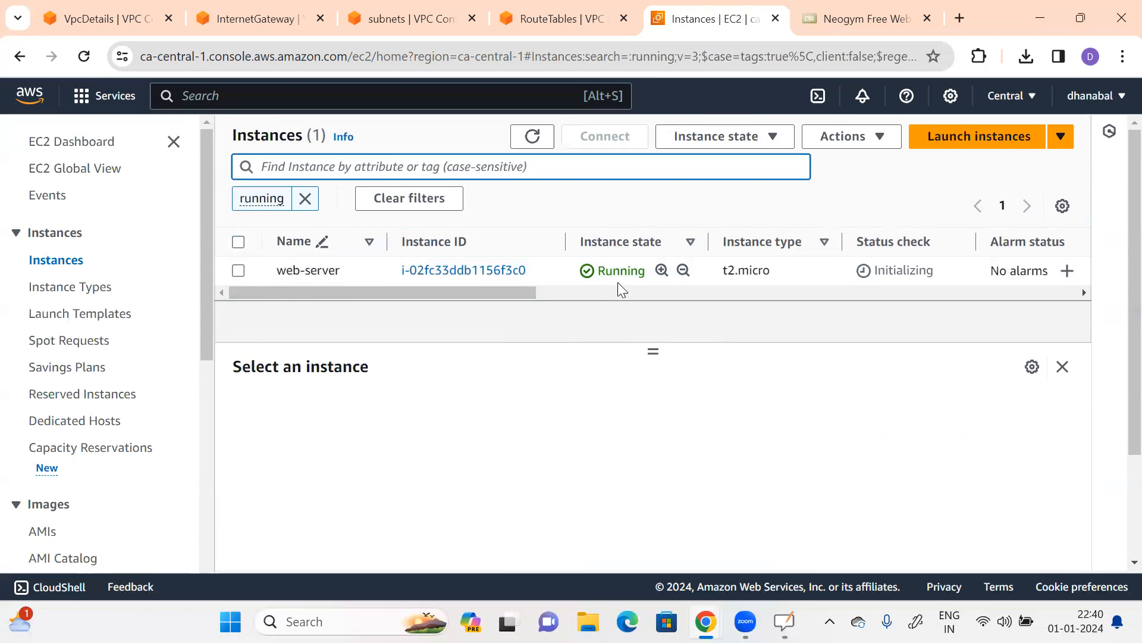
Step: Select the running web-server instance and review its security group with the inbound and outbound rules
click(239, 271)
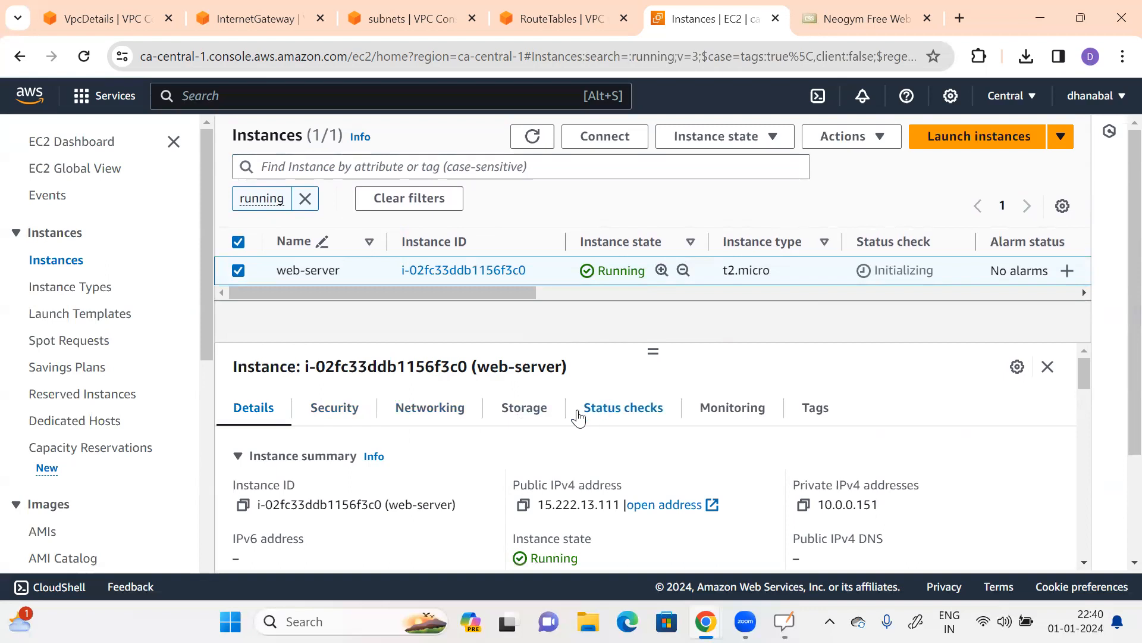
click(333, 417)
scroll(600, 466, down, 3)
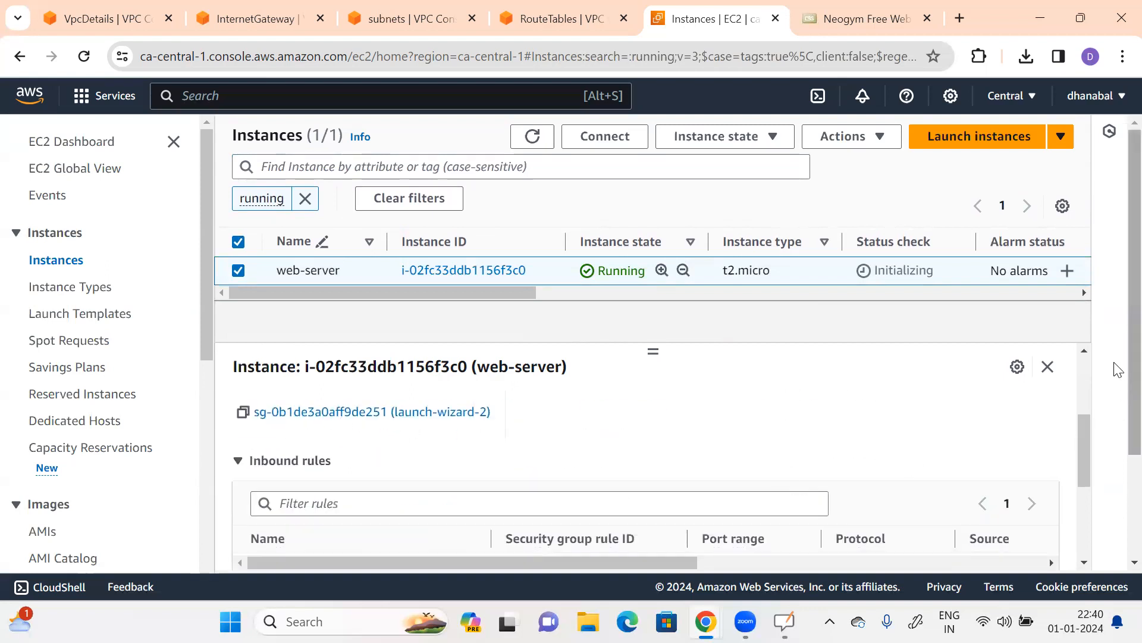
scroll(1114, 412, down, 3)
drag(1083, 449, 1082, 506)
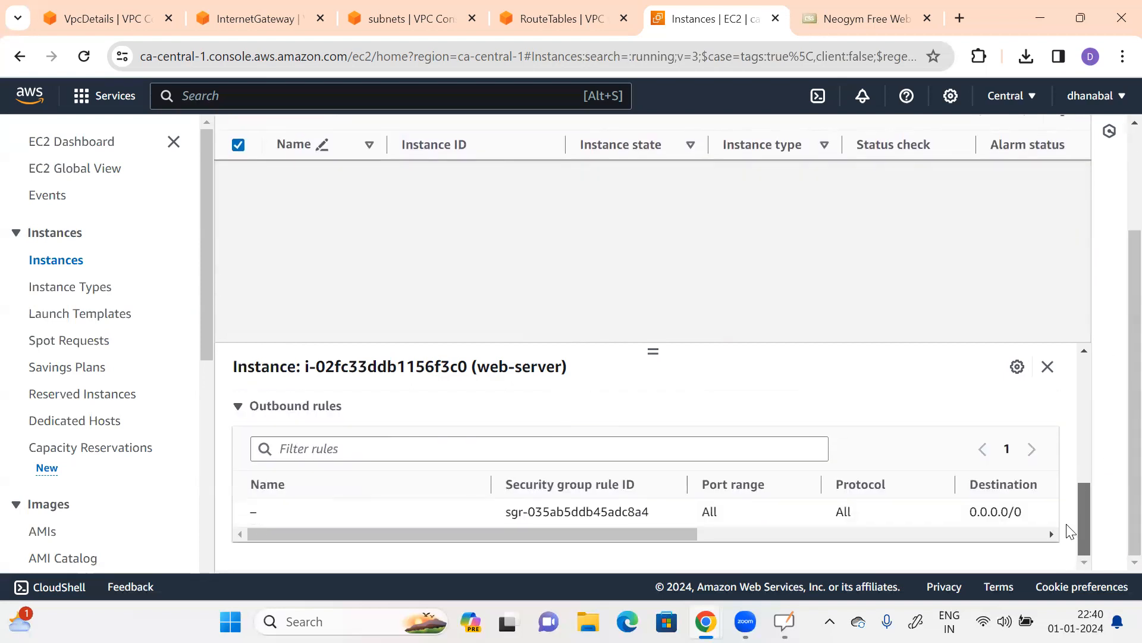
scroll(708, 528, up, 3)
scroll(382, 492, up, 2)
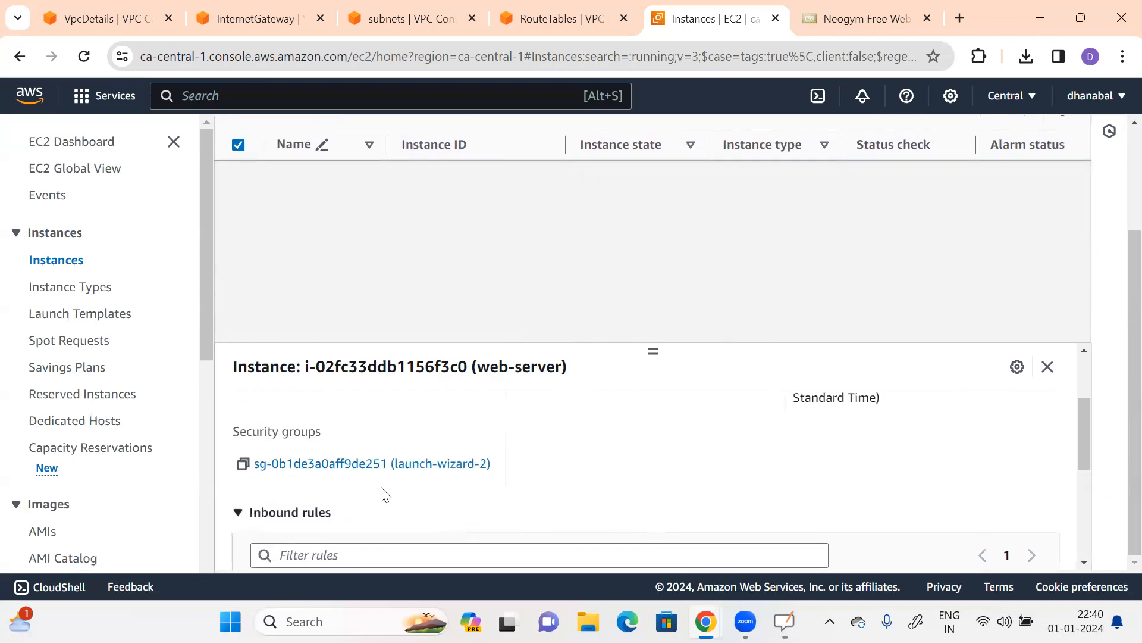
Step: Inspect the launch-wizard-2 security group's own page, including the inbound rule's type, protocol, port range and source
click(317, 467)
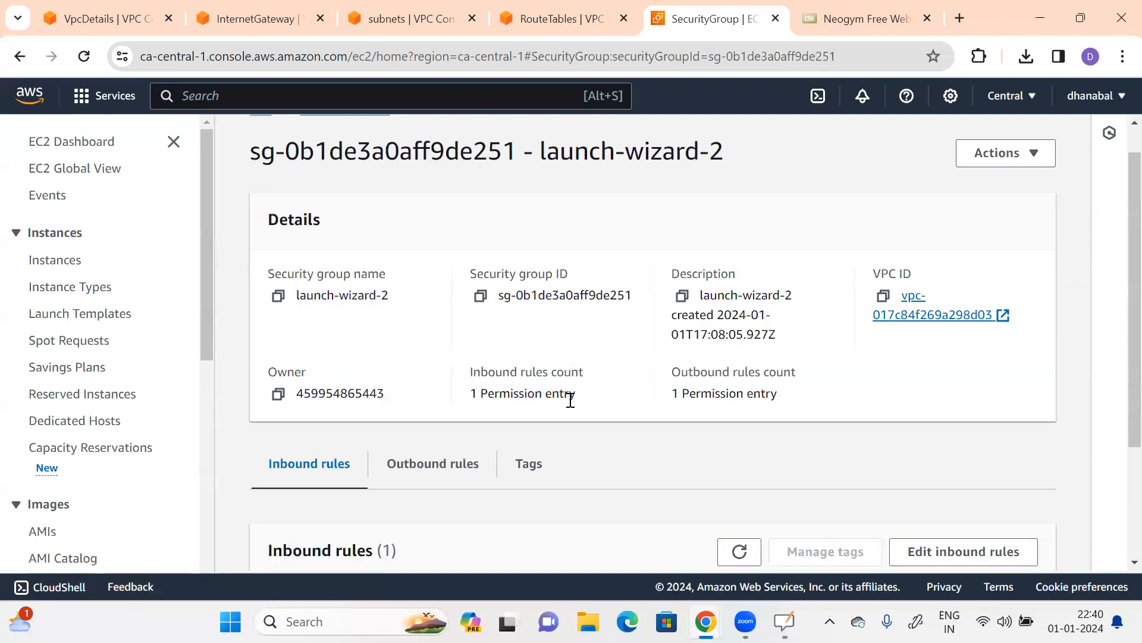
scroll(567, 400, down, 3)
drag(584, 531, 700, 542)
drag(608, 543, 794, 519)
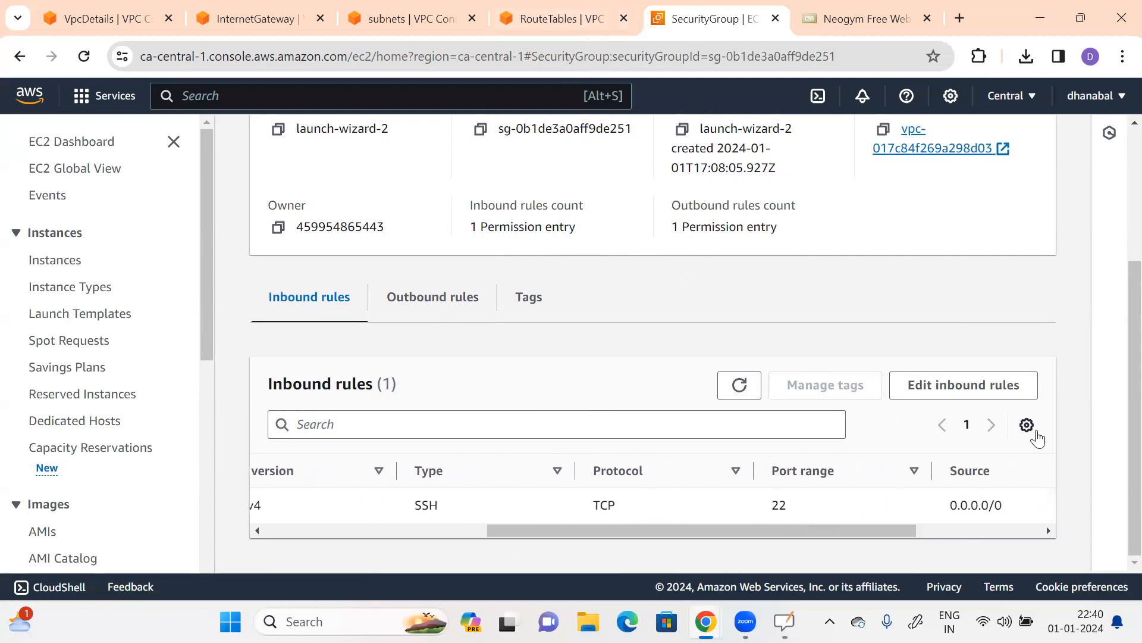
scroll(1018, 369, up, 3)
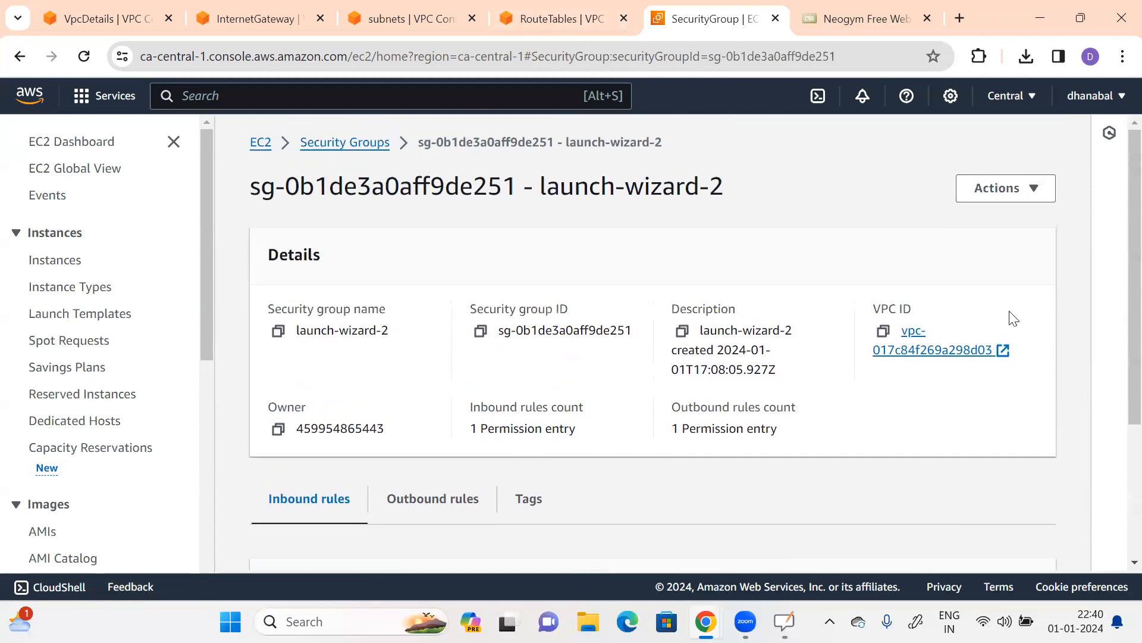
Step: Connect to the running web-server through EC2 Instance Connect as ec2-user and run ls in its terminal
click(52, 262)
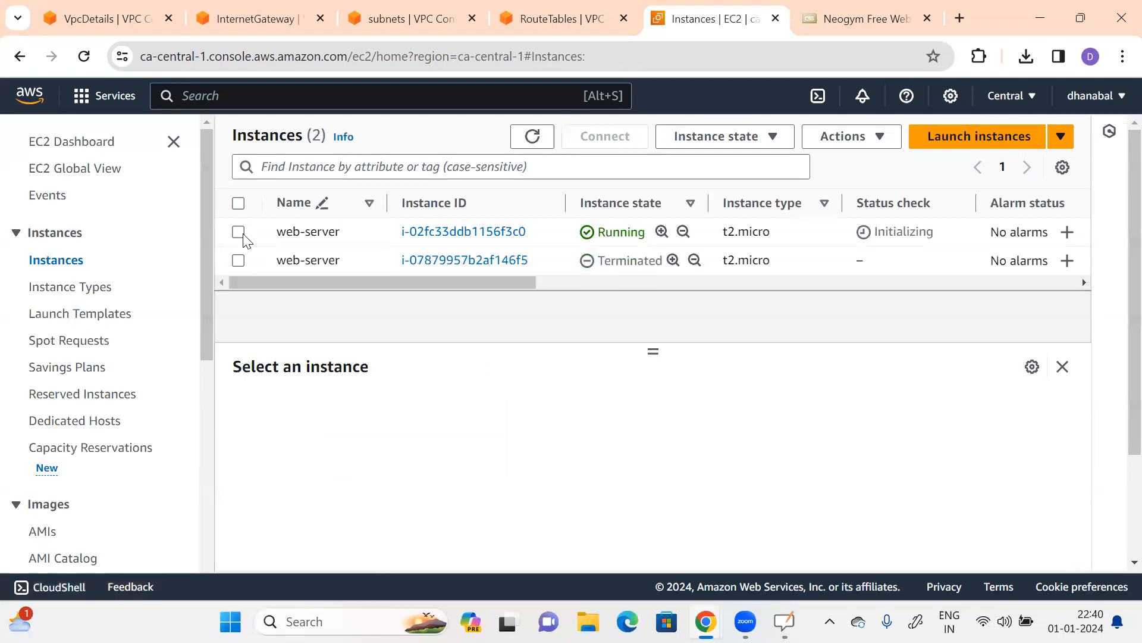
click(238, 234)
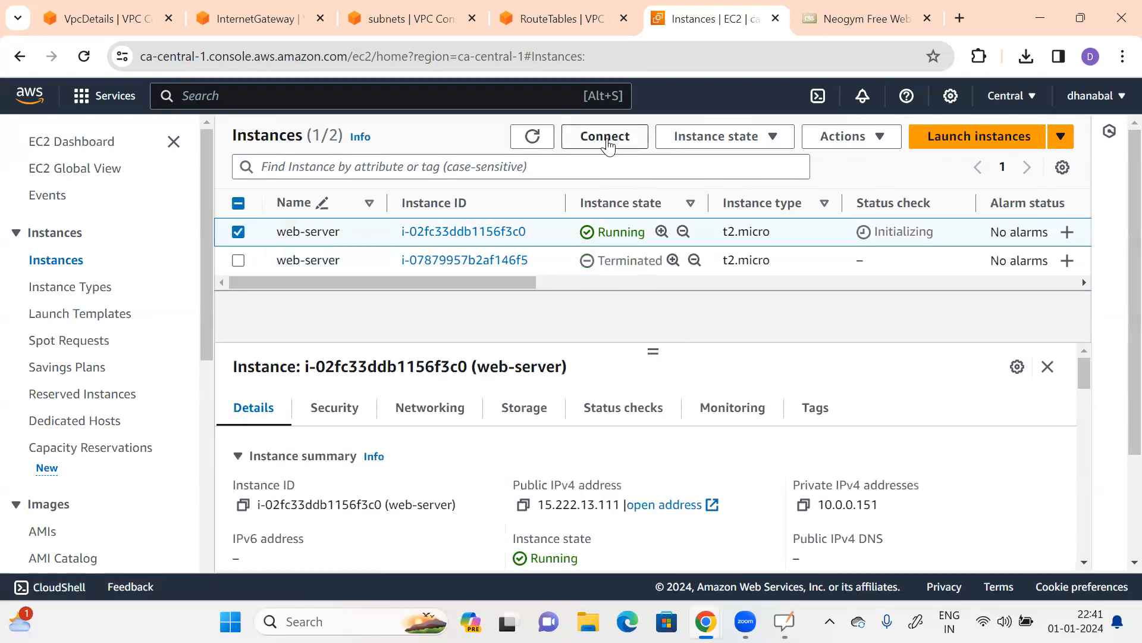
click(604, 137)
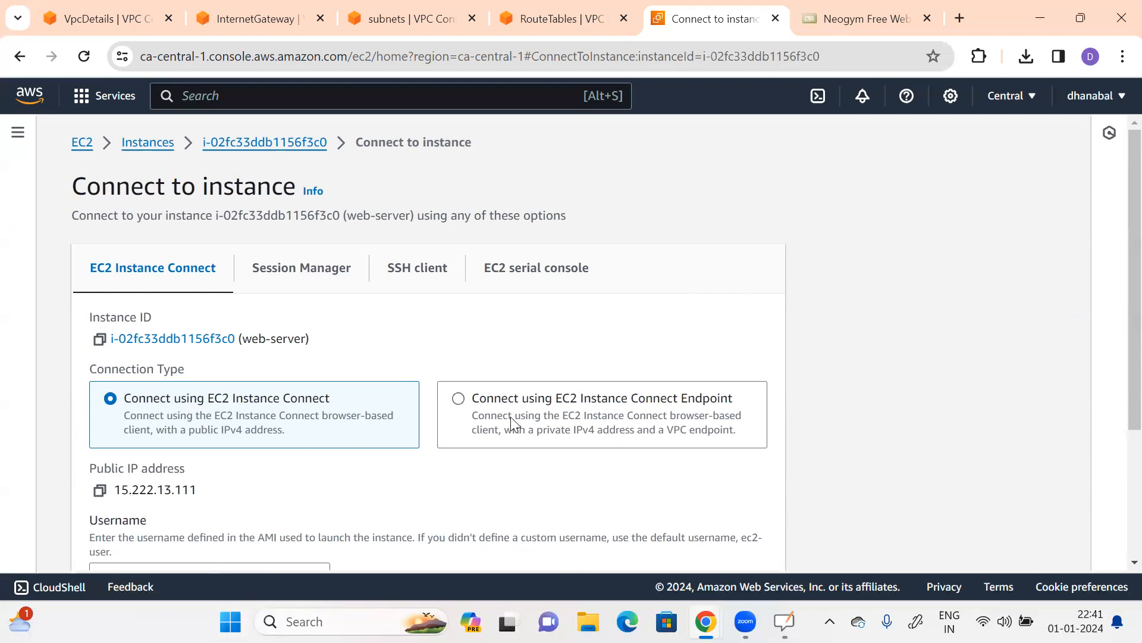
scroll(1117, 250, down, 3)
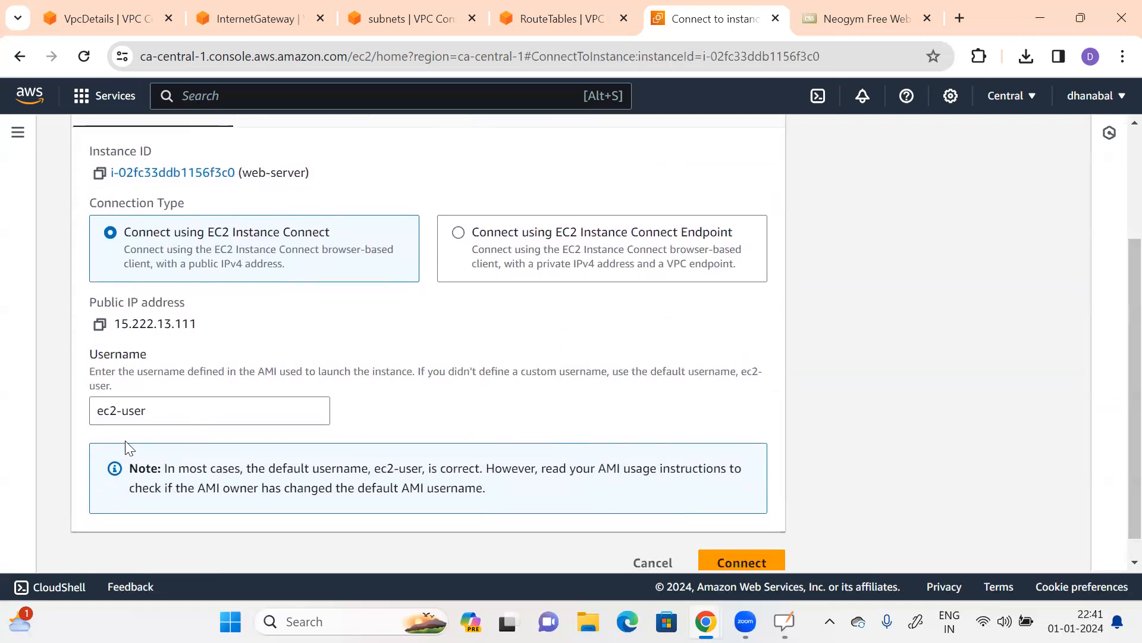
click(734, 558)
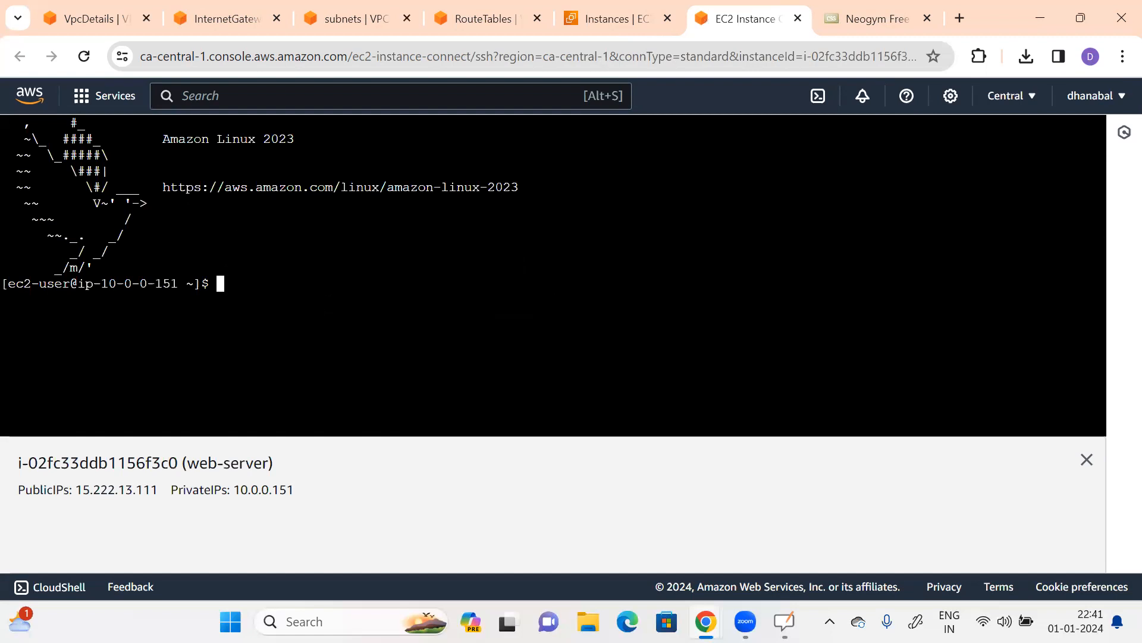
text(ls)
key(Return)
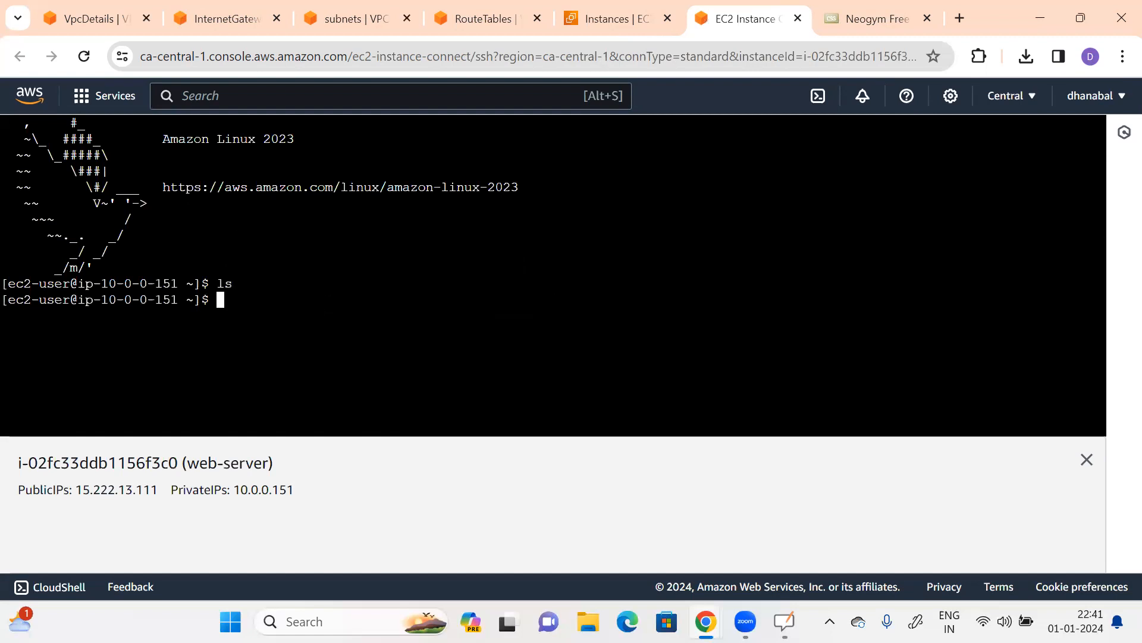
Step: Switch to OpenBoard, label the small box inside Pub-Sub as EC2, and write an underlined "Virtual Server" note outside the cloud outline
key(alt+Tab)
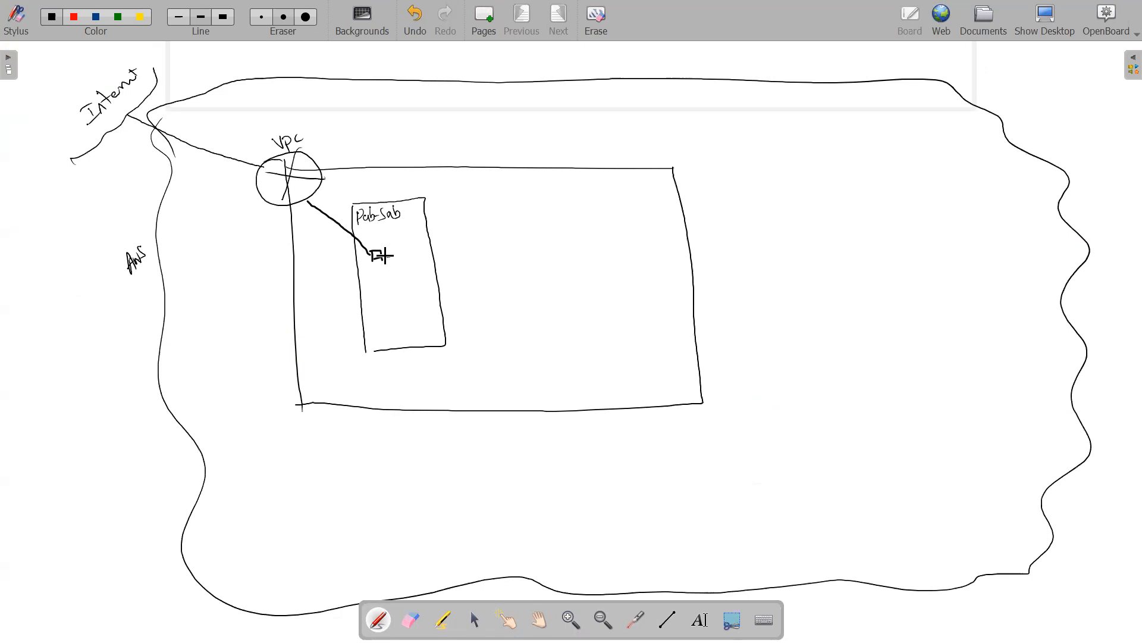
drag(410, 250, 418, 255)
mouse_move(999, 74)
mouse_down()
mouse_move(1047, 70)
mouse_move(1036, 99)
mouse_move(1072, 87)
mouse_up()
mouse_move(1032, 106)
mouse_down()
mouse_move(1095, 90)
mouse_move(1068, 81)
mouse_up()
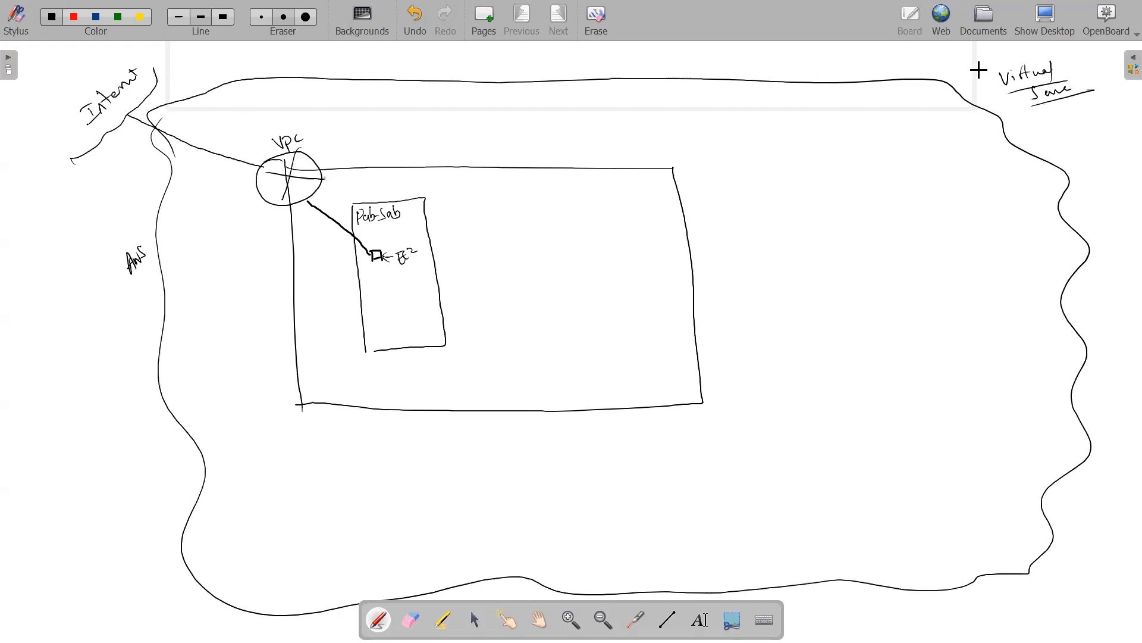
drag(999, 80, 985, 81)
Step: Draw a small client computer linked through the Internet label toward the VPC, and switch back to the browser terminal
mouse_move(19, 102)
mouse_down()
mouse_move(21, 117)
mouse_move(37, 105)
mouse_move(20, 118)
mouse_move(36, 107)
mouse_move(24, 95)
mouse_move(27, 110)
mouse_move(169, 135)
mouse_up()
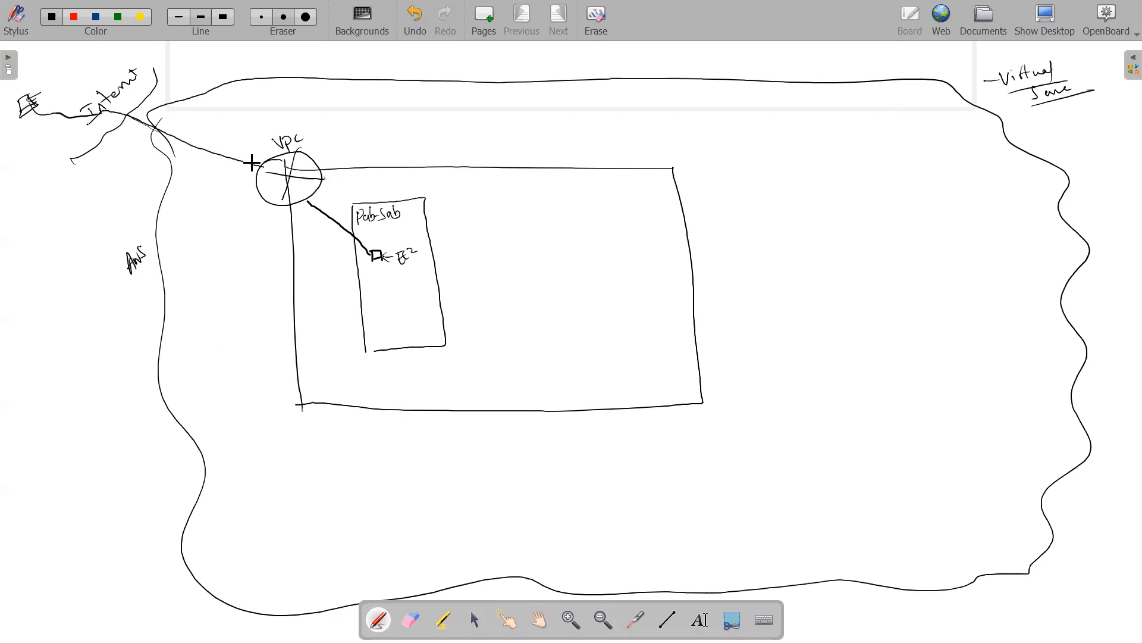
drag(375, 254, 391, 276)
key(alt+Tab)
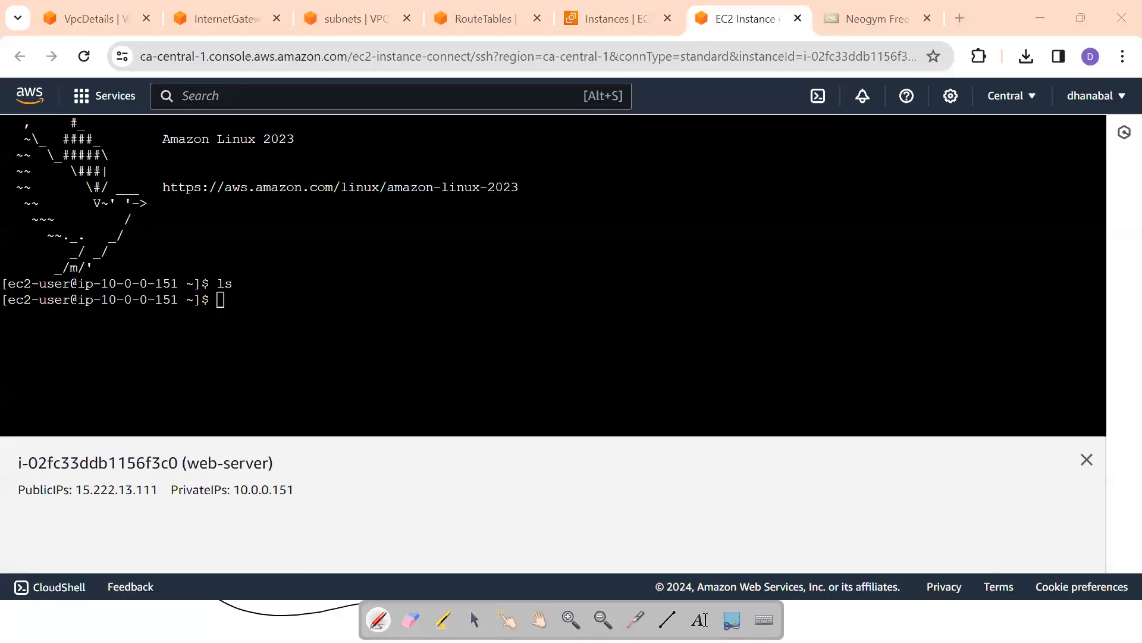
Step: Highlight the web-server's public IP address below the terminal, and return to the command prompt
drag(76, 489, 158, 485)
key(alt+Tab)
key(alt+Tab)
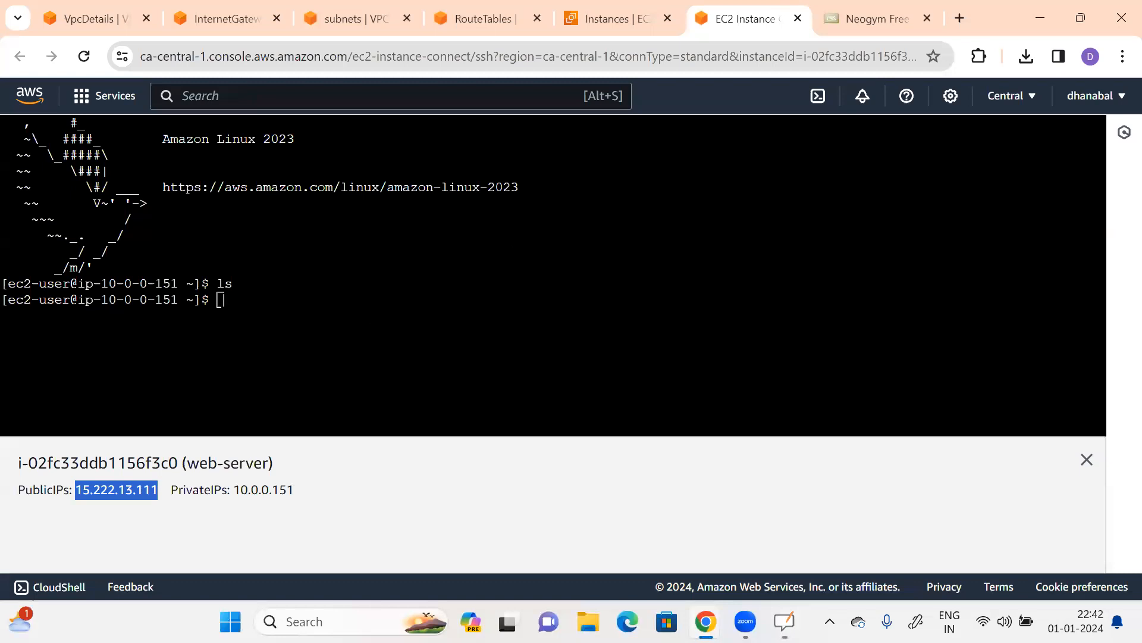
click(220, 299)
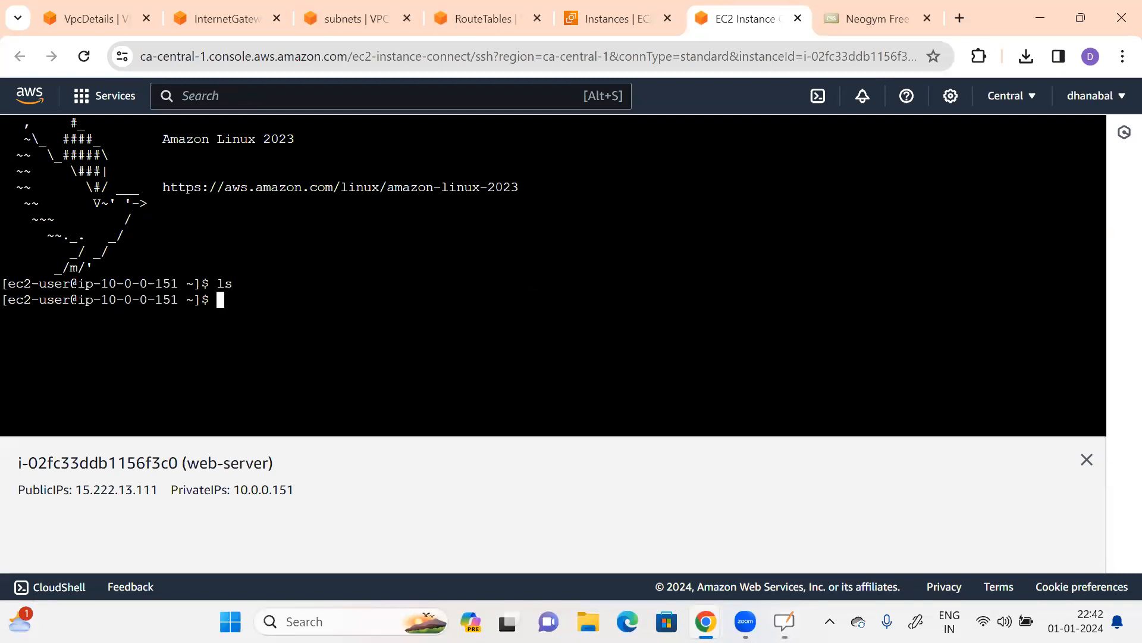
Step: Switch to OpenBoard, underline item 6, "Host a static website", in the topic list, and return to the browser terminal
key(alt+Tab)
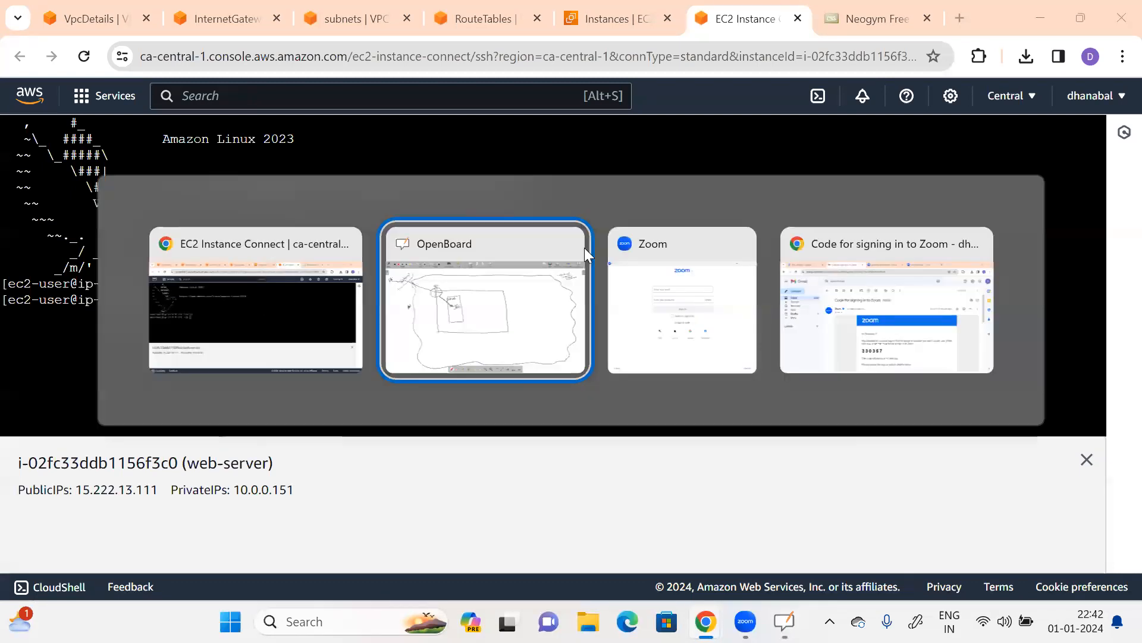
scroll(550, 258, up, 10)
scroll(544, 262, down, 5)
scroll(326, 255, up, 3)
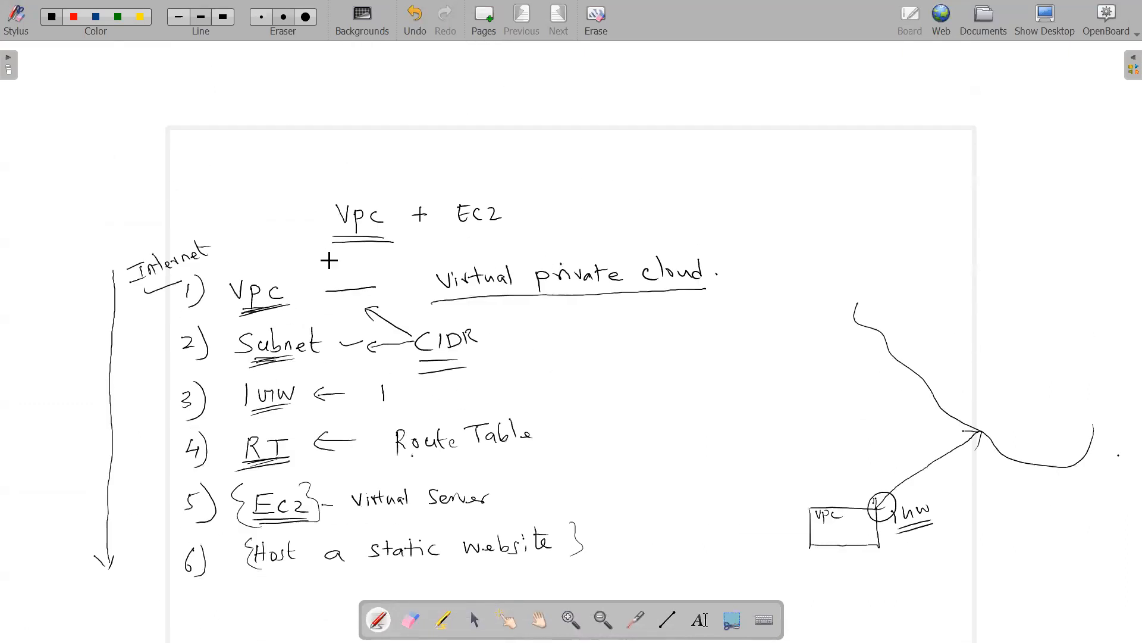
scroll(263, 304, down, 3)
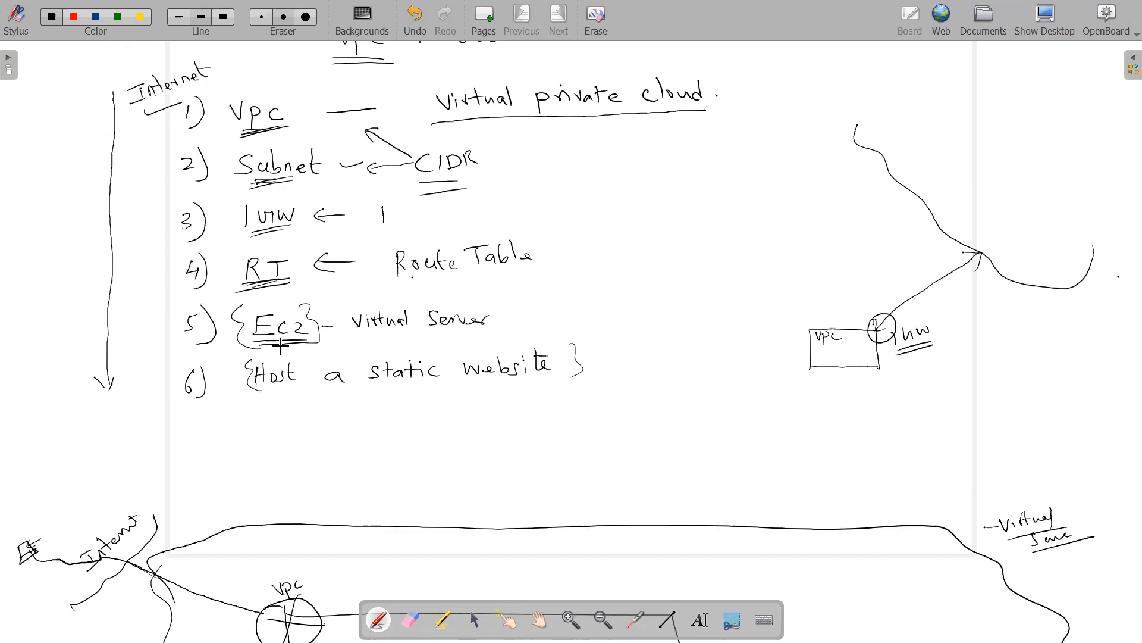
drag(256, 408, 585, 400)
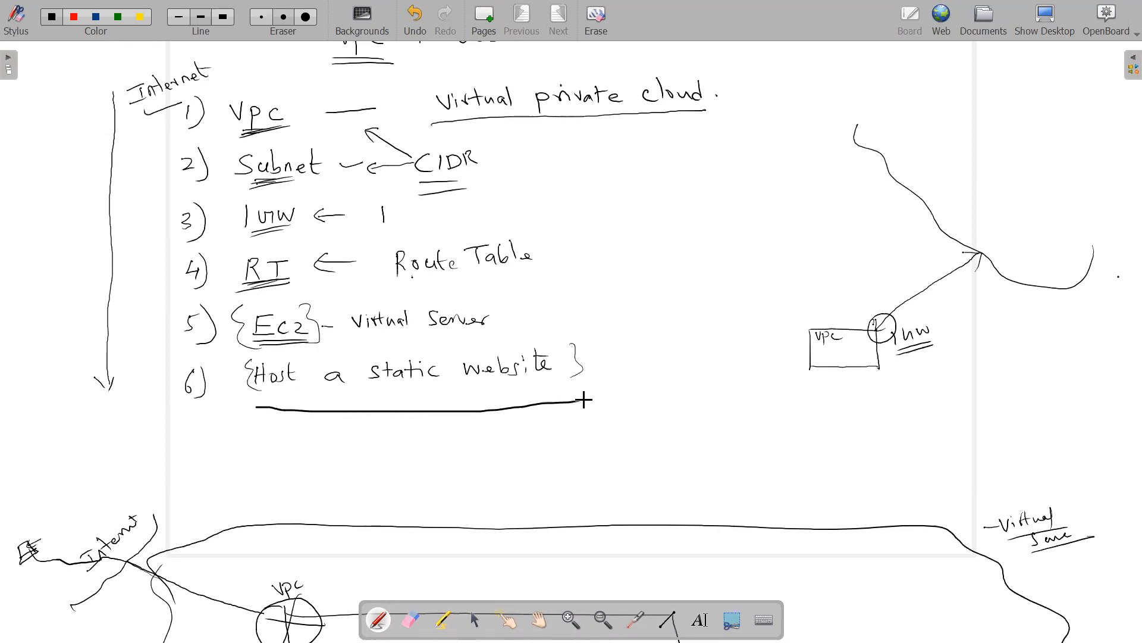
key(alt+Tab)
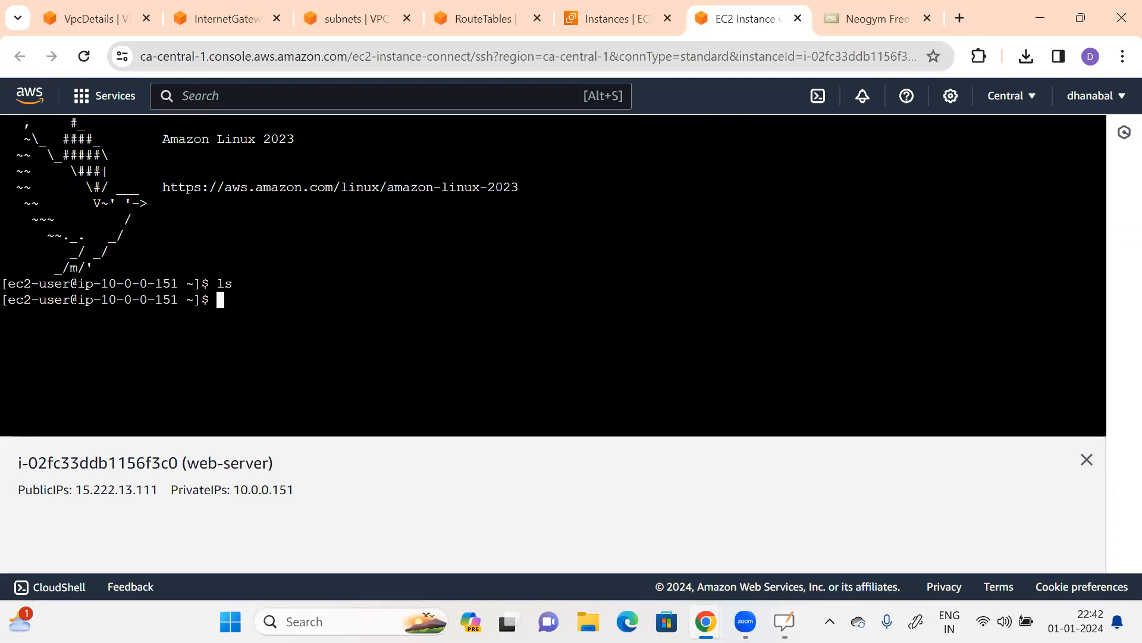
Step: Switch to the root user with sudo su and update the server's packages with yum update
text(sudo su)
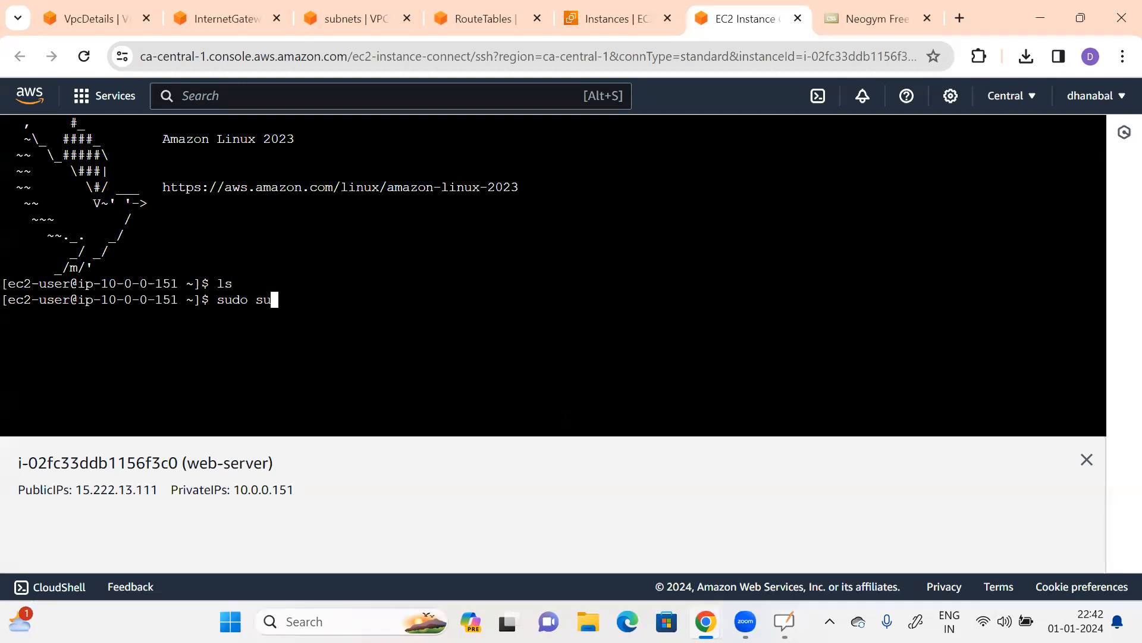
key(Return)
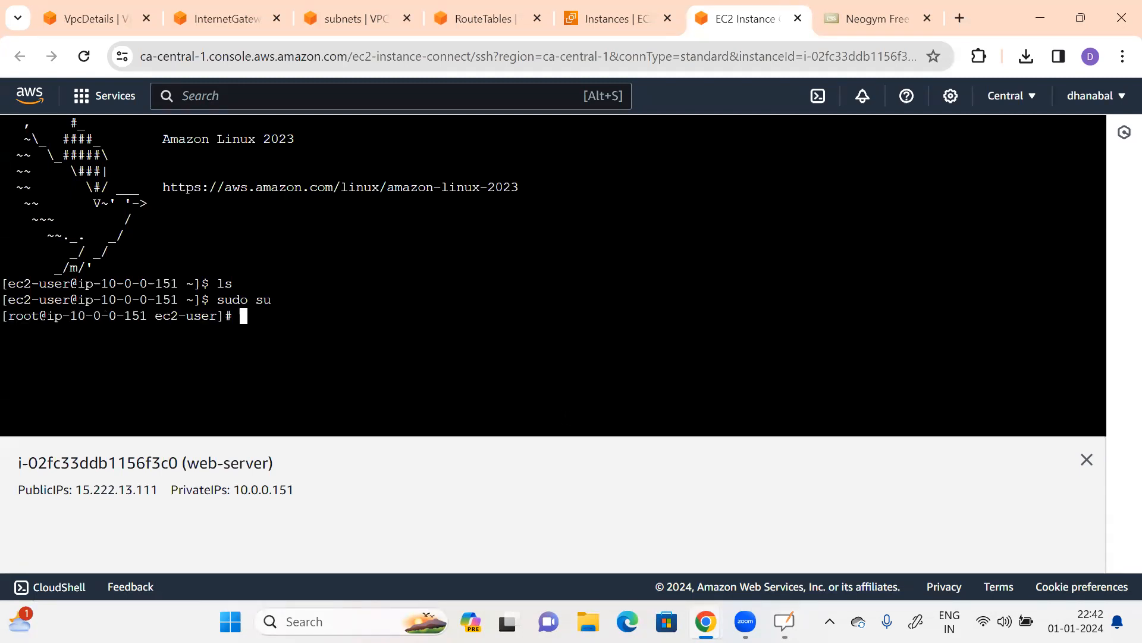
text(yum update)
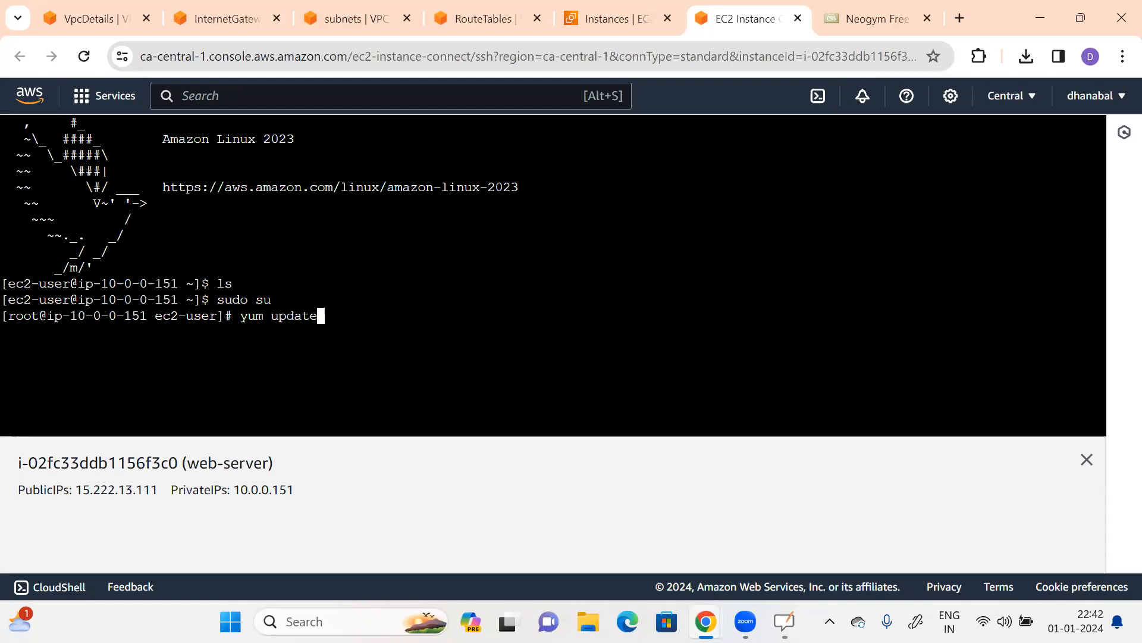
key(Return)
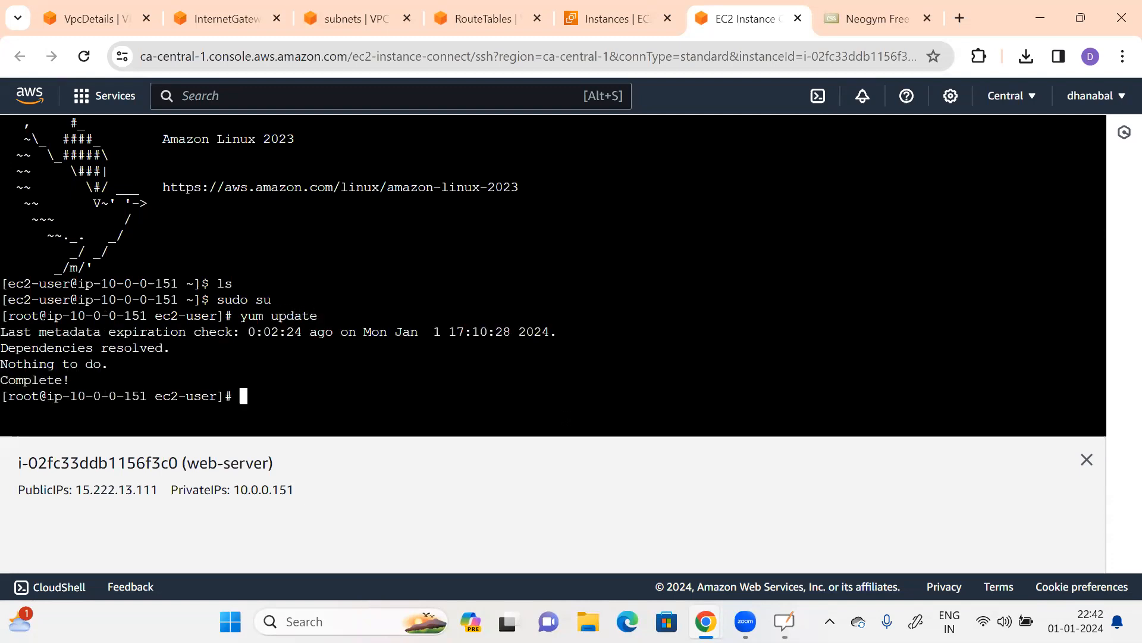
Step: Install the httpd package with yum using the -y option, and start the httpd service with systemctl
text(yum install)
text(httpd)
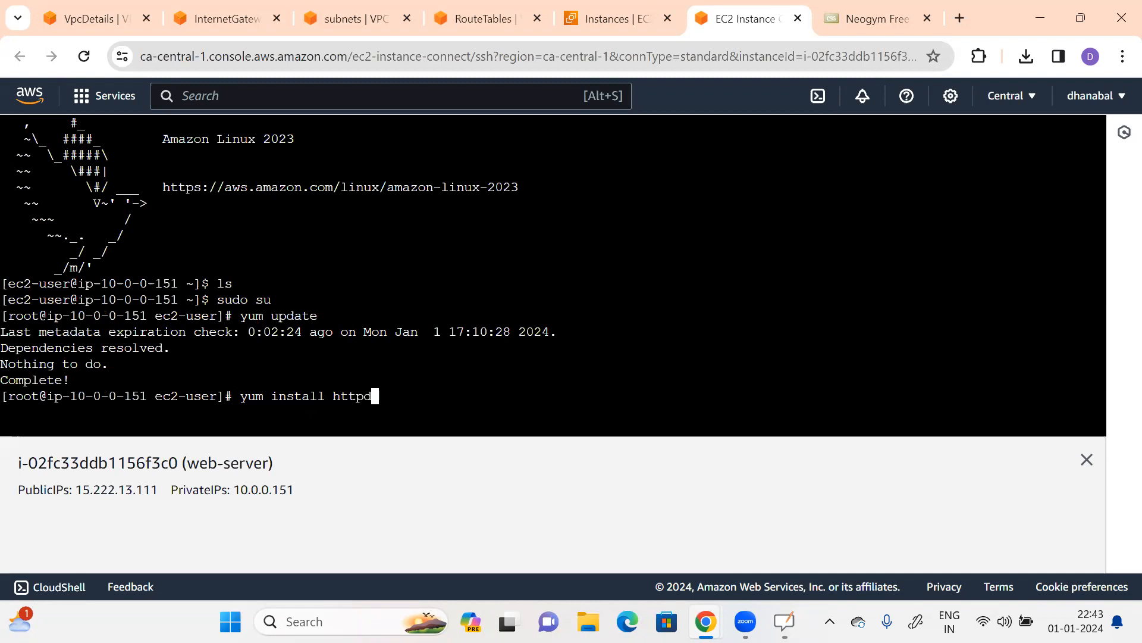
text(-y)
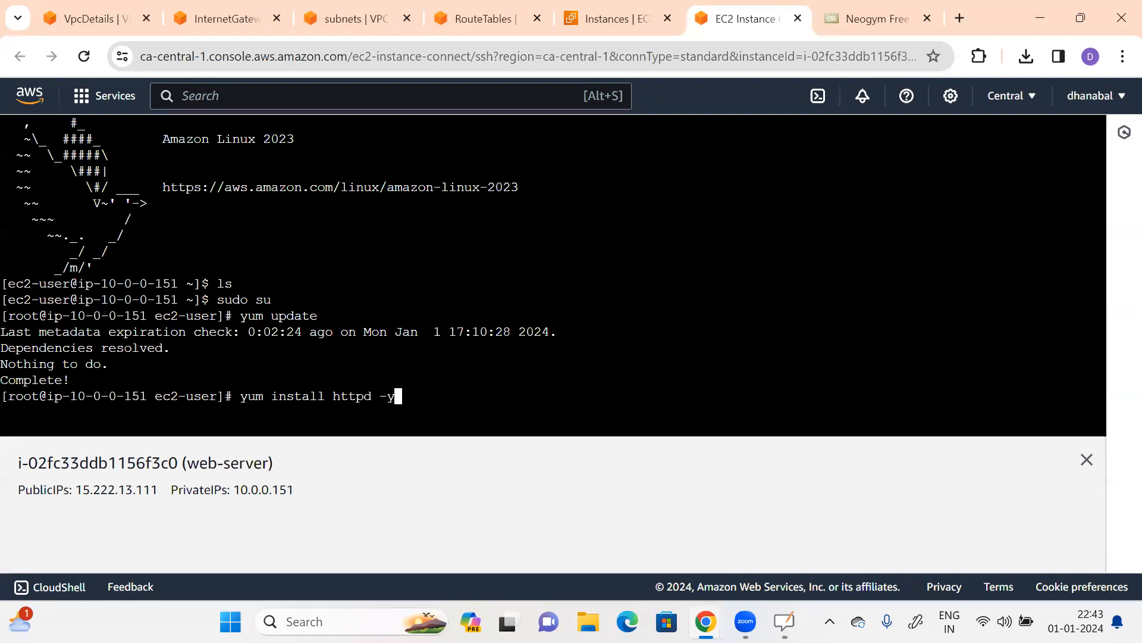
key(Return)
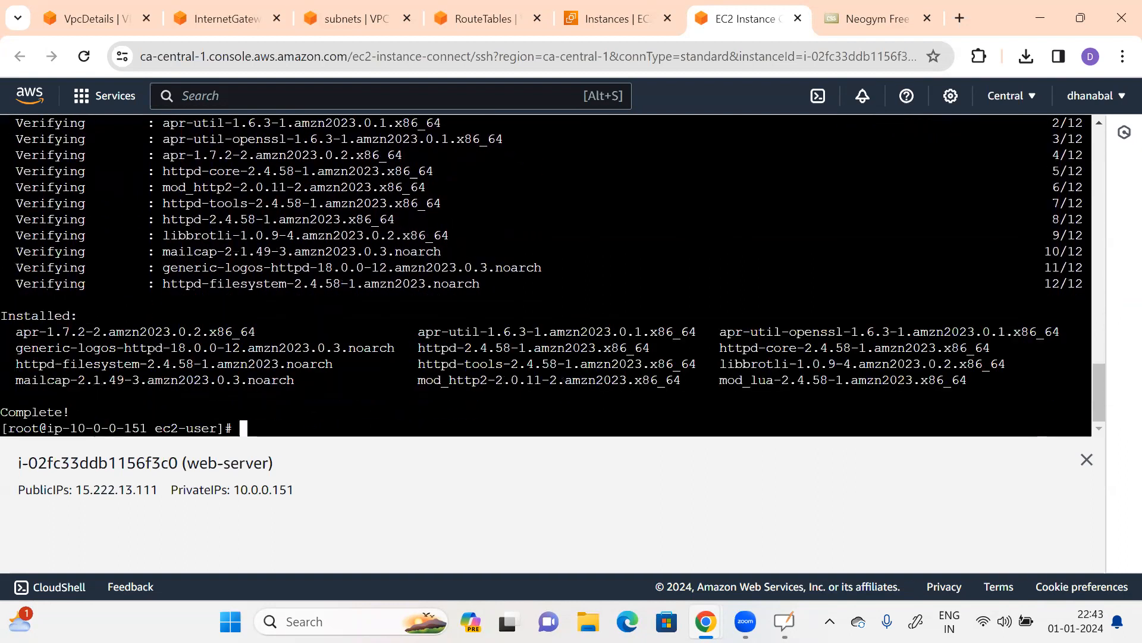
text(systemctl start httpd)
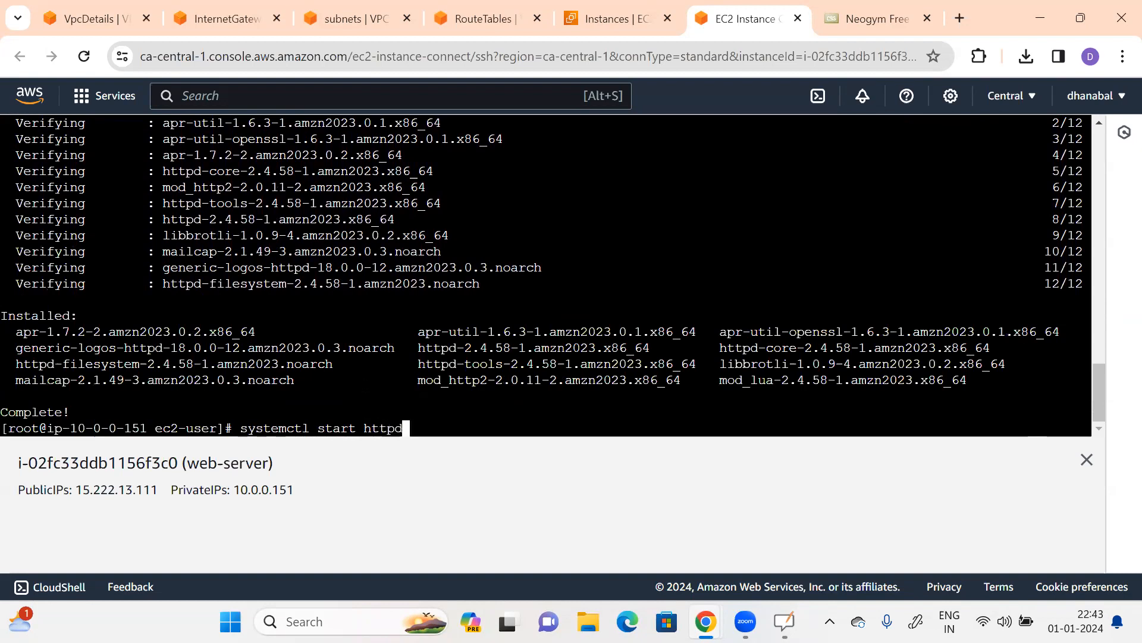
key(Return)
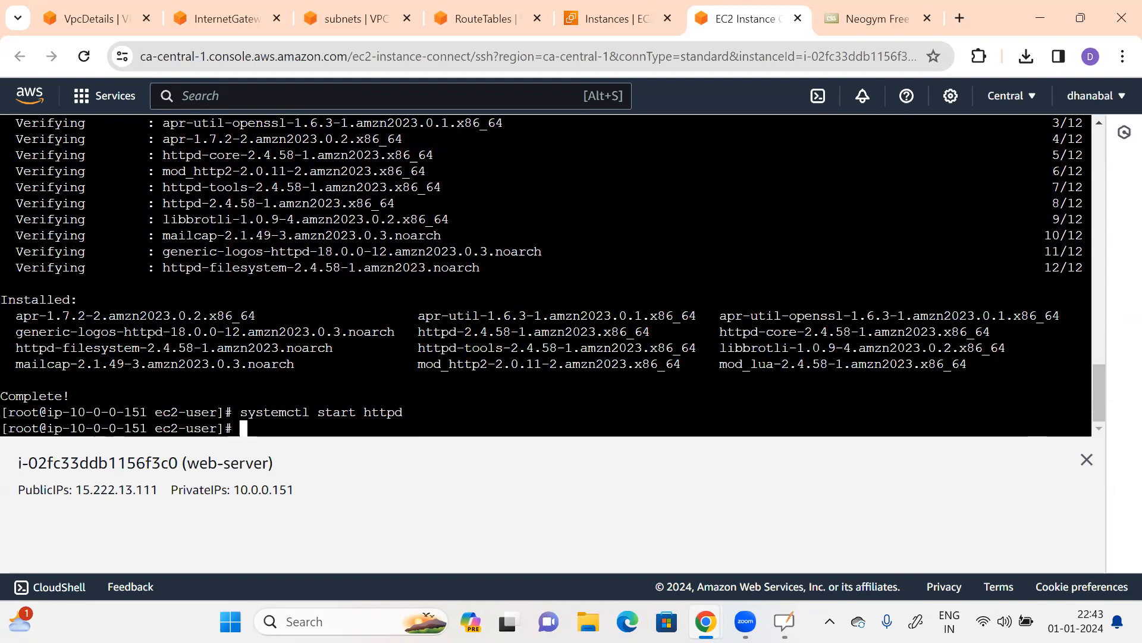
Step: Enable the httpd service at boot by running systemctl enable httpd
key(Up)
key(Left)
key(Left)
key(Left)
key(Left)
key(Left)
key(Left)
key(Left)
key(Right)
key(BackSpace)
key(BackSpace)
key(BackSpace)
key(BackSpace)
key(BackSpace)
text(enable)
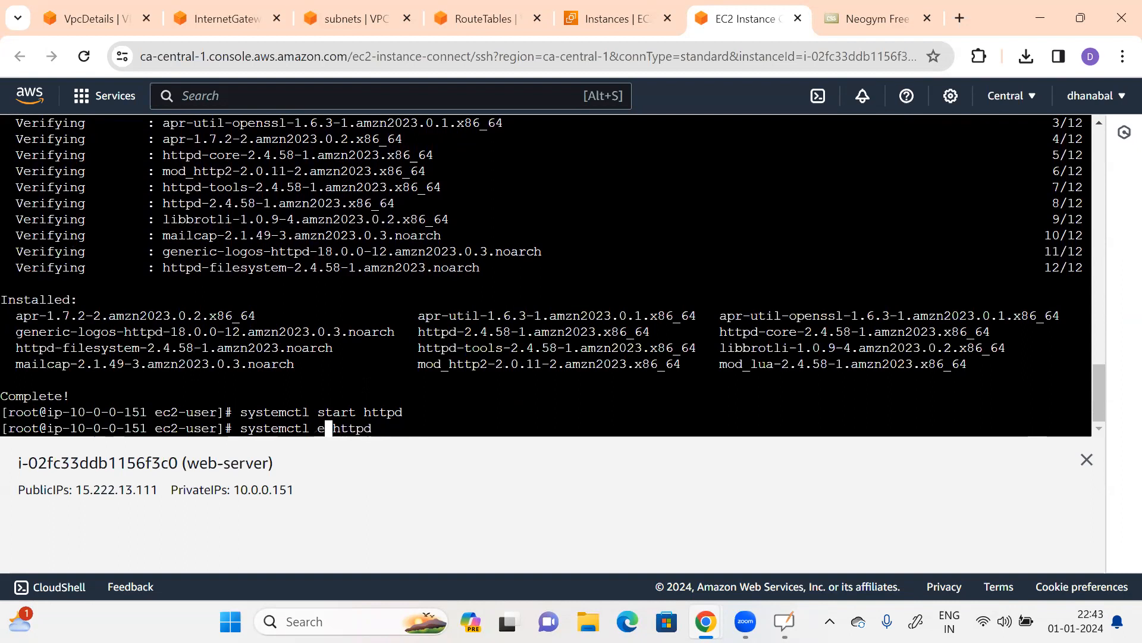
key(Return)
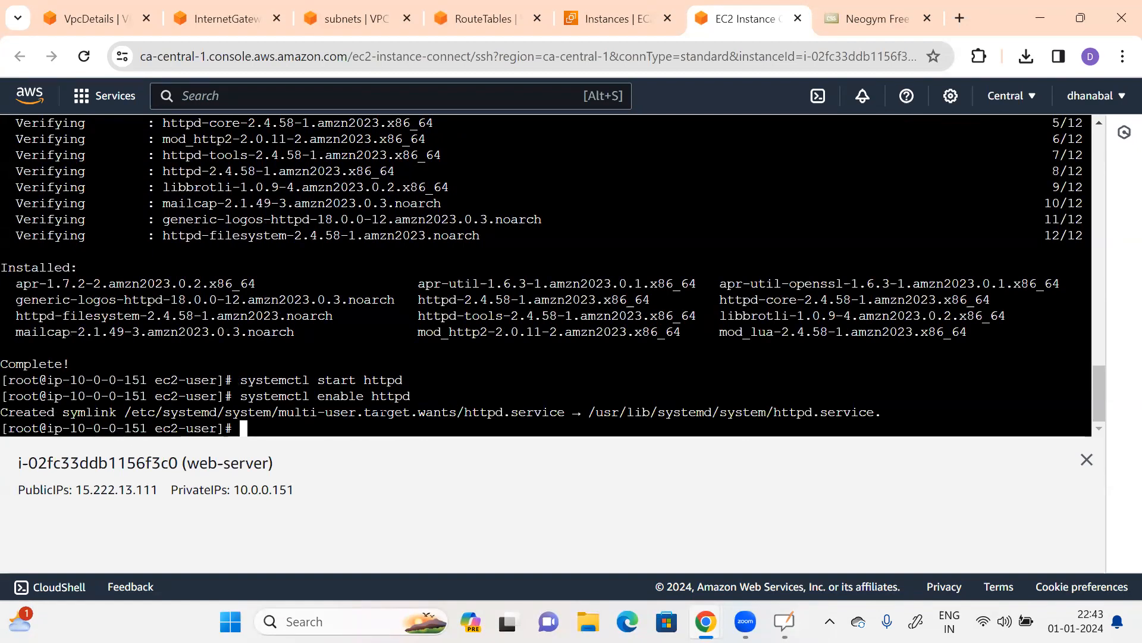
Step: Check the httpd service with systemctl status httpd, highlight its active state, and return to the command prompt
key(Up)
key(Left)
key(Left)
key(Left)
key(Left)
key(Left)
key(Left)
key(Left)
key(BackSpace)
key(BackSpace)
key(BackSpace)
key(BackSpace)
key(BackSpace)
key(Delete)
text(stgatus)
key(BackSpace)
key(BackSpace)
key(BackSpace)
key(BackSpace)
key(BackSpace)
text(atus)
key(Return)
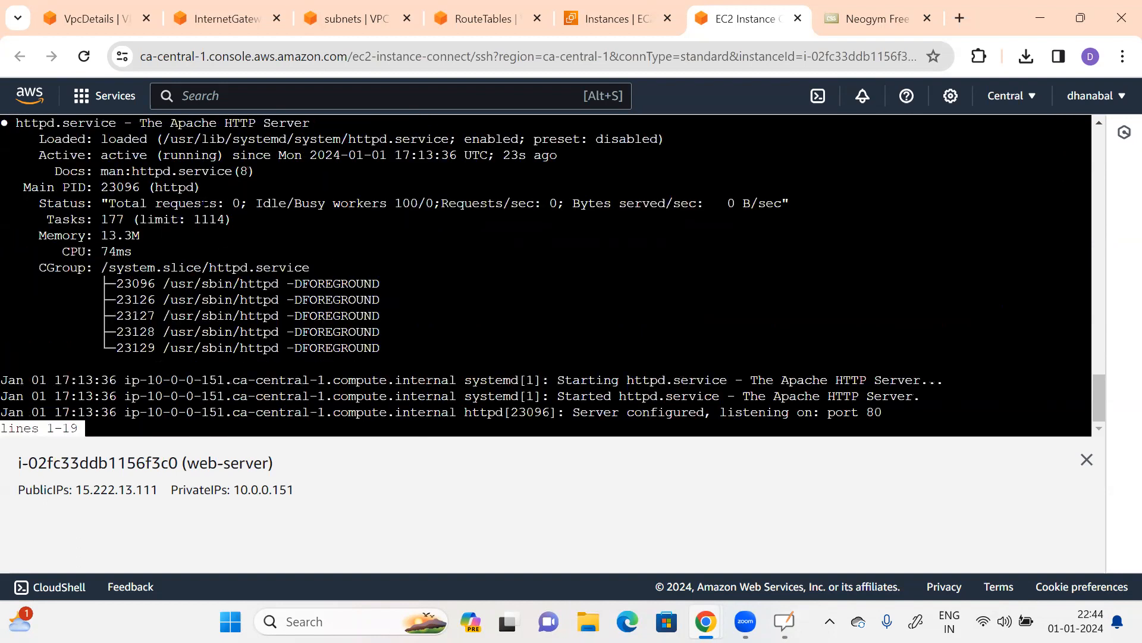
drag(101, 154, 172, 155)
click(171, 155)
key(q)
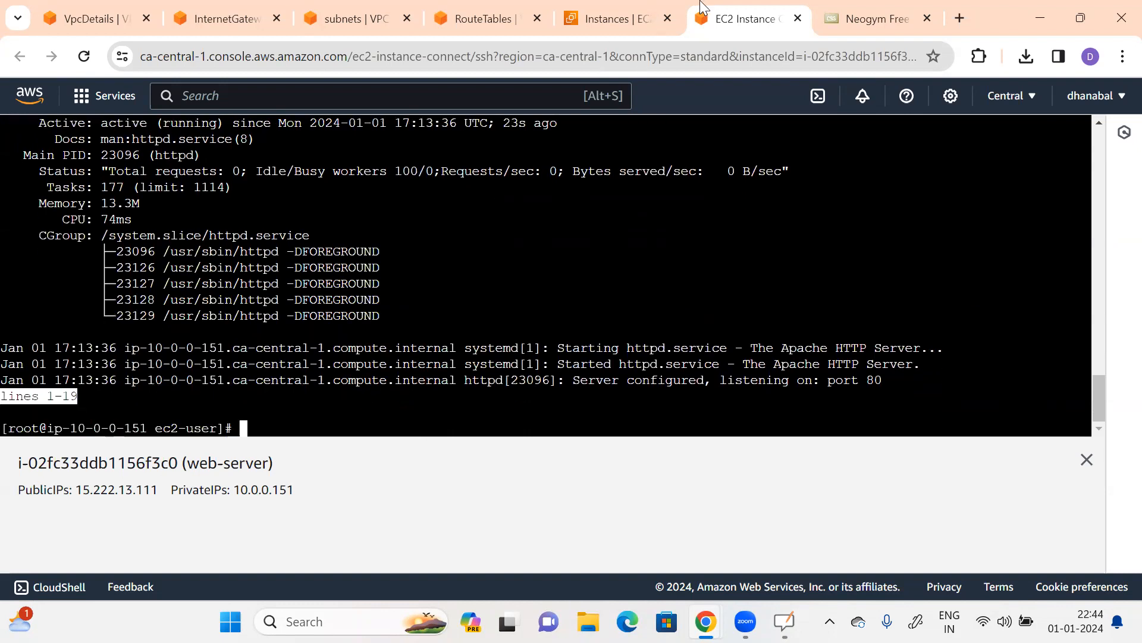
Step: Switch to the Neogym template page on Free CSS and look over its details and download options
click(853, 20)
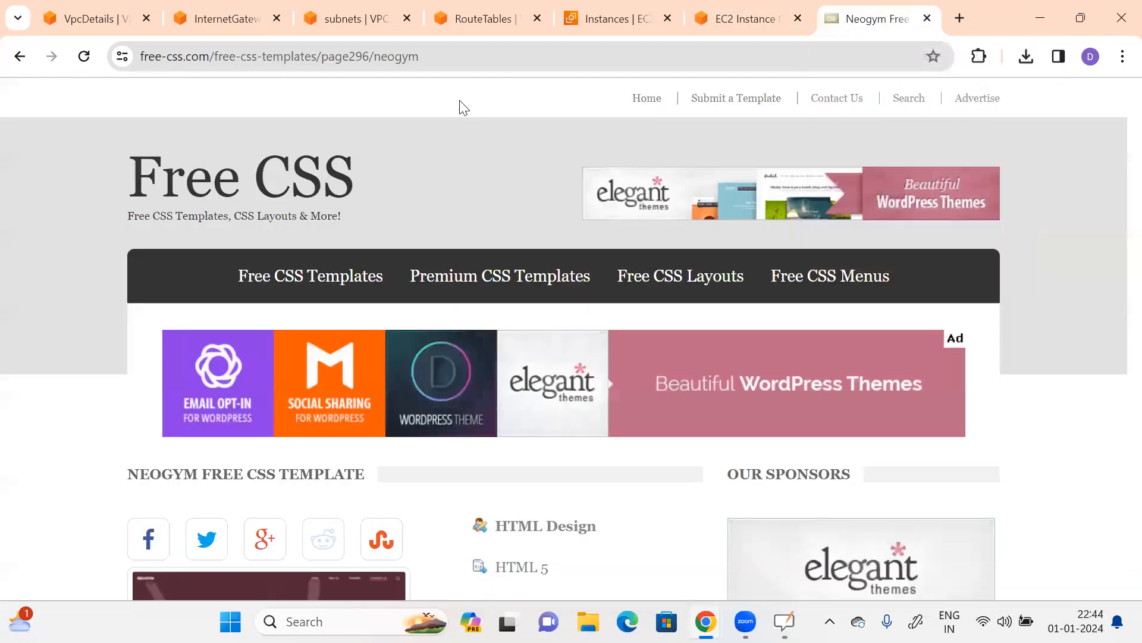
scroll(452, 297, down, 1)
scroll(441, 304, down, 8)
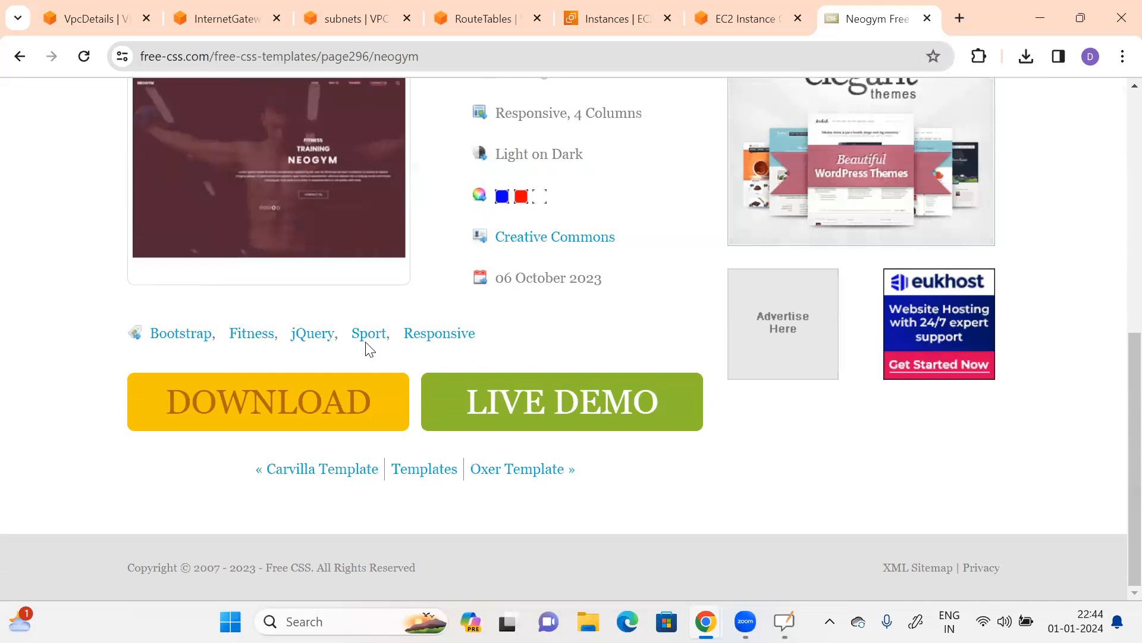
scroll(369, 344, up, 3)
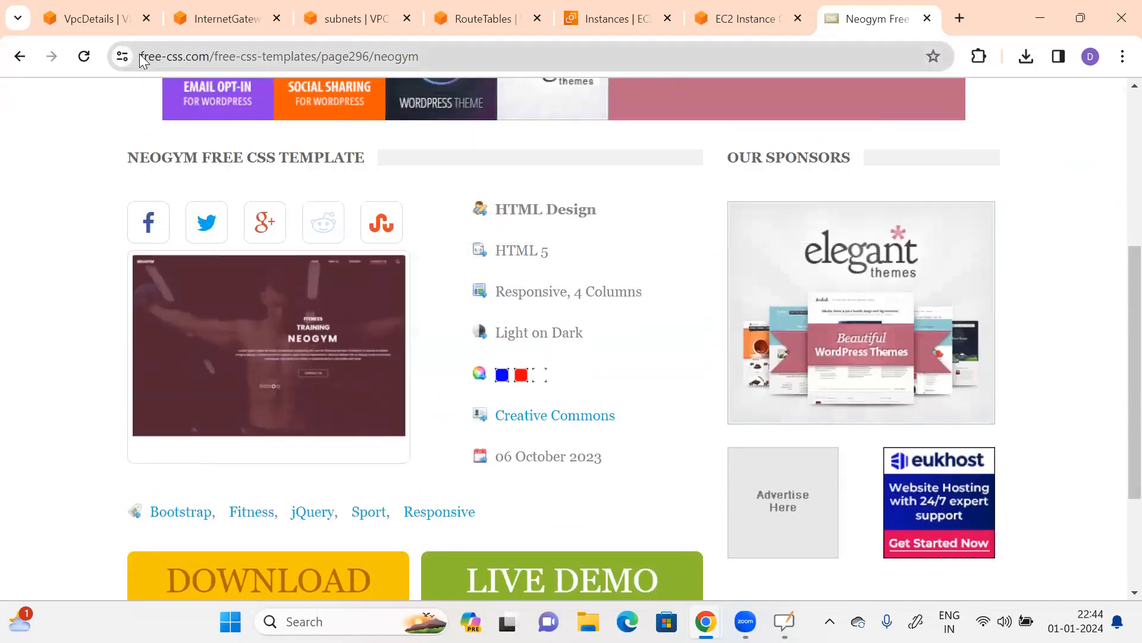
scroll(386, 224, down, 3)
scroll(411, 238, up, 7)
scroll(416, 240, up, 1)
scroll(405, 259, down, 5)
scroll(408, 265, up, 6)
scroll(401, 269, down, 7)
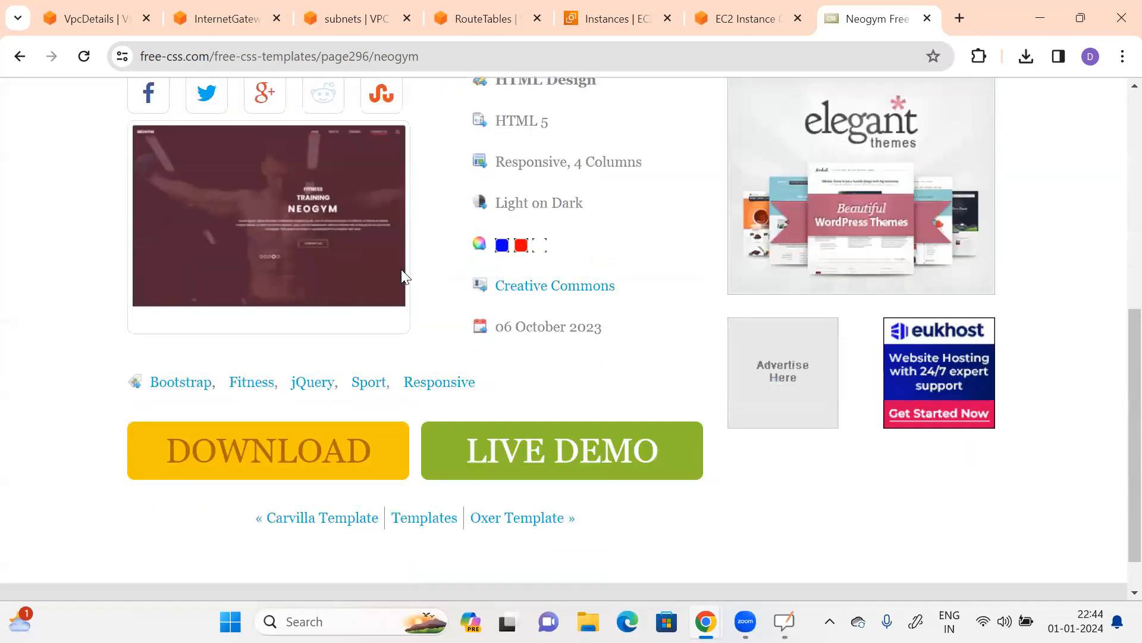
scroll(299, 475, up, 7)
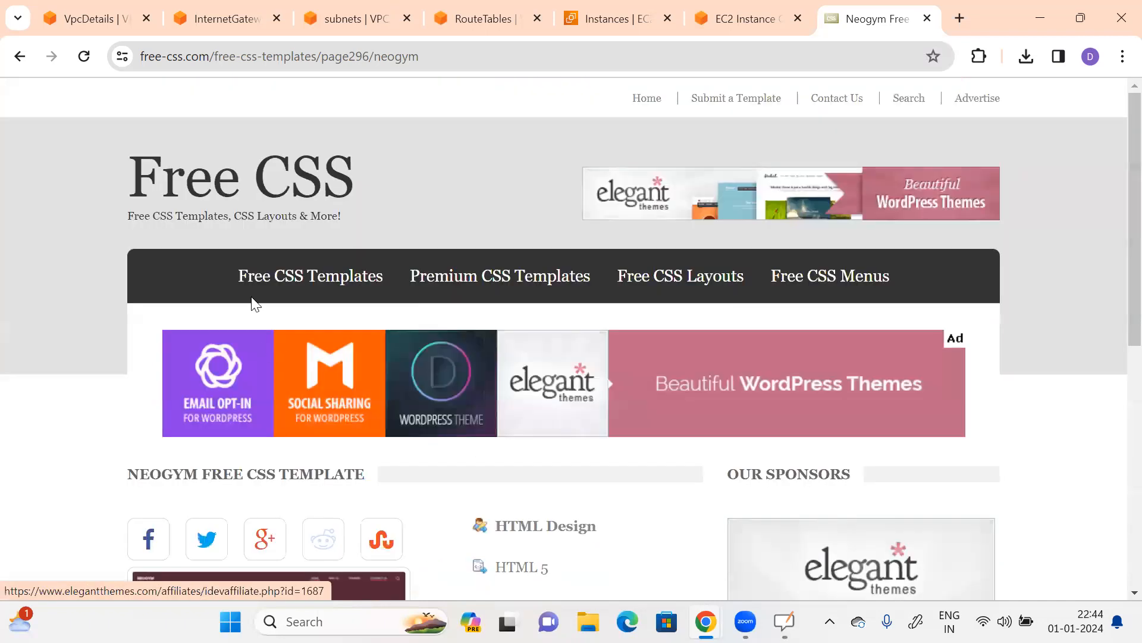
Step: Copy the link address of the Neogym template download and return to the EC2 instance terminal
scroll(294, 568, down, 6)
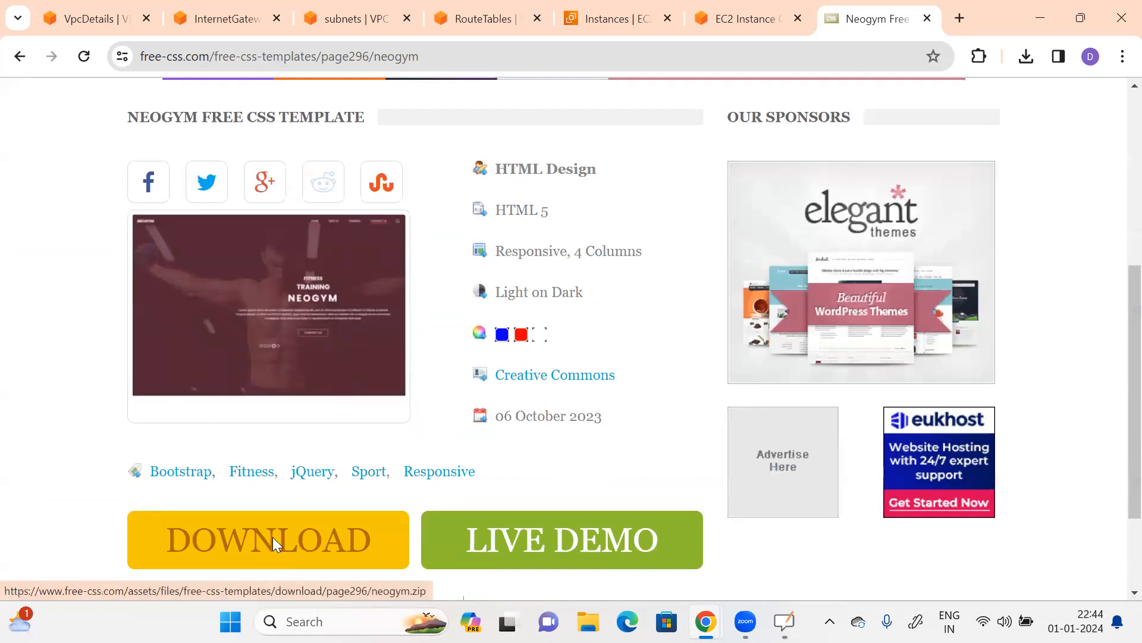
right_click(272, 536)
click(320, 454)
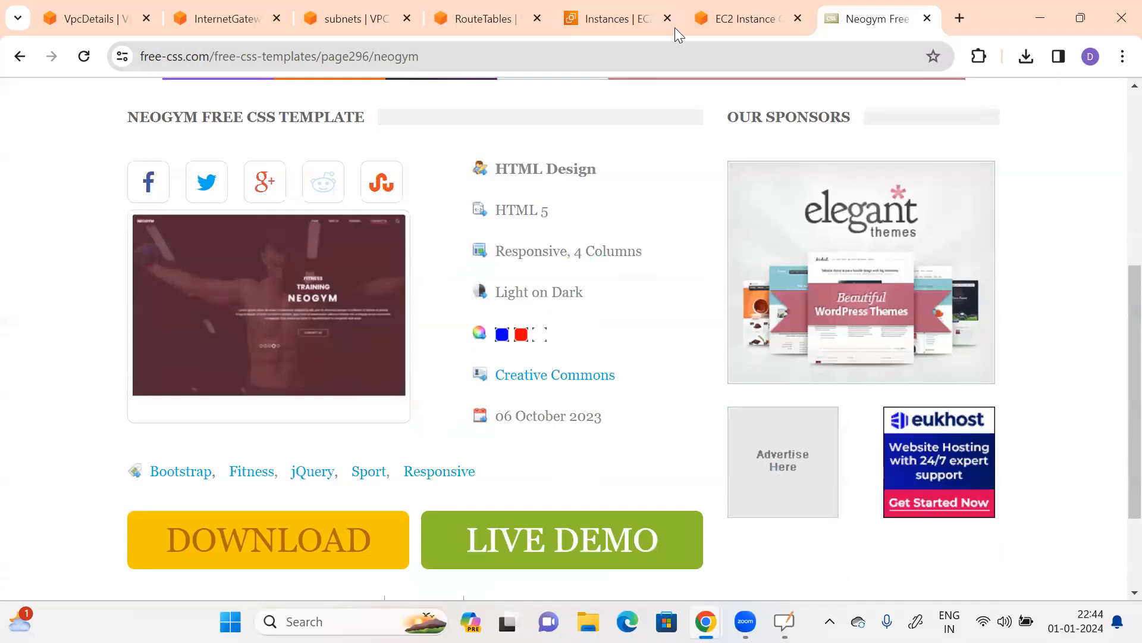
click(719, 23)
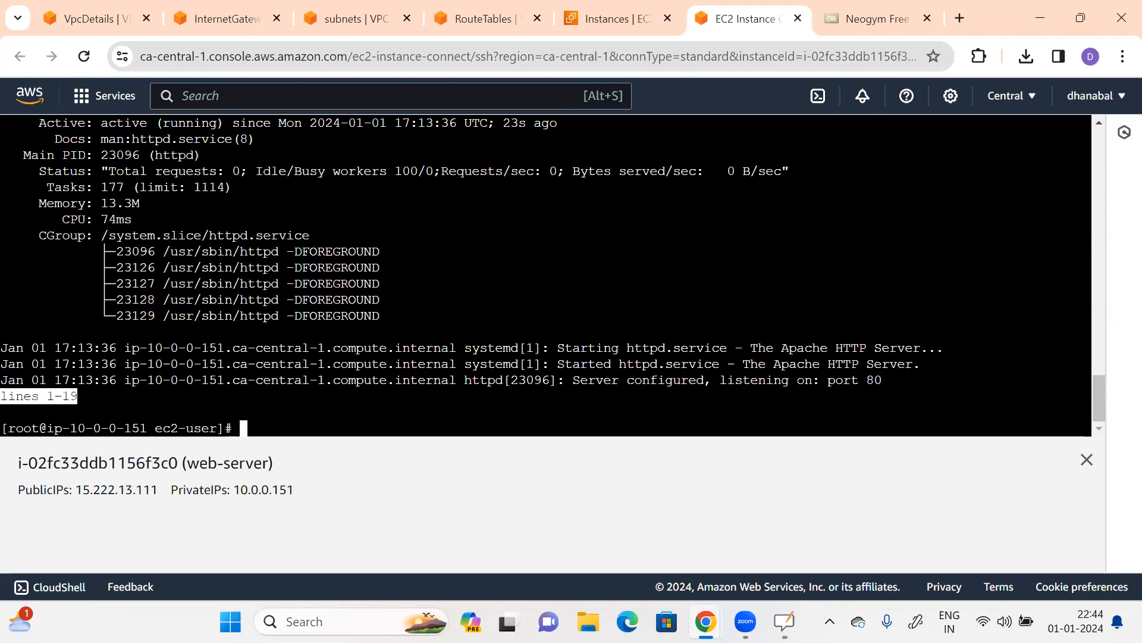
Step: Download neogym.zip to the server by running wget with the copied link, and list the directory with ls
text(wget)
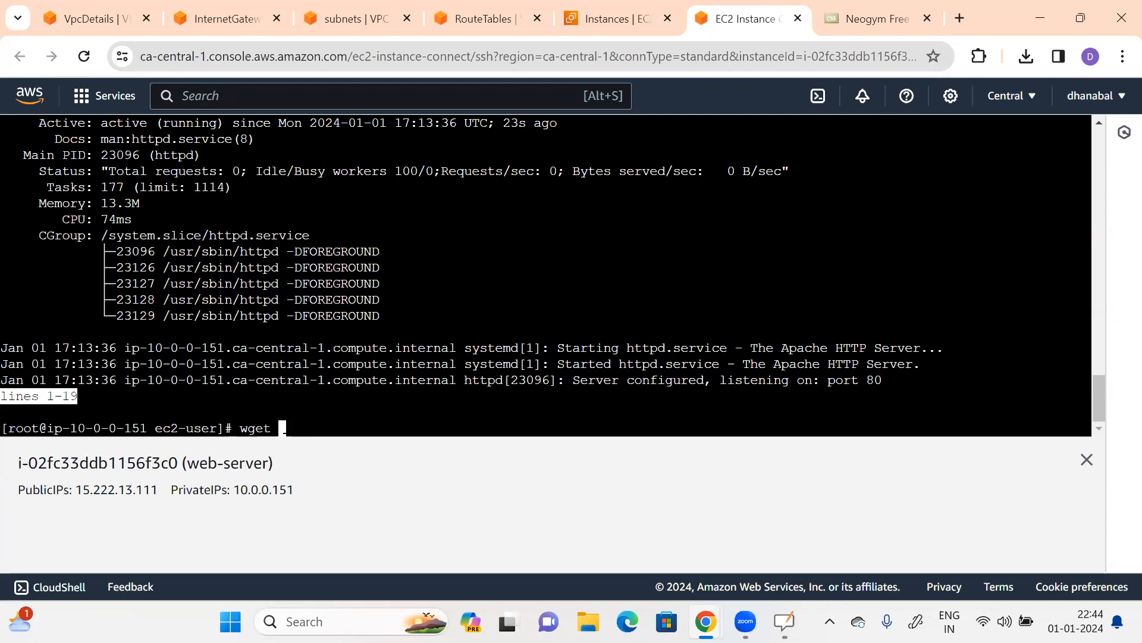
right_click(286, 429)
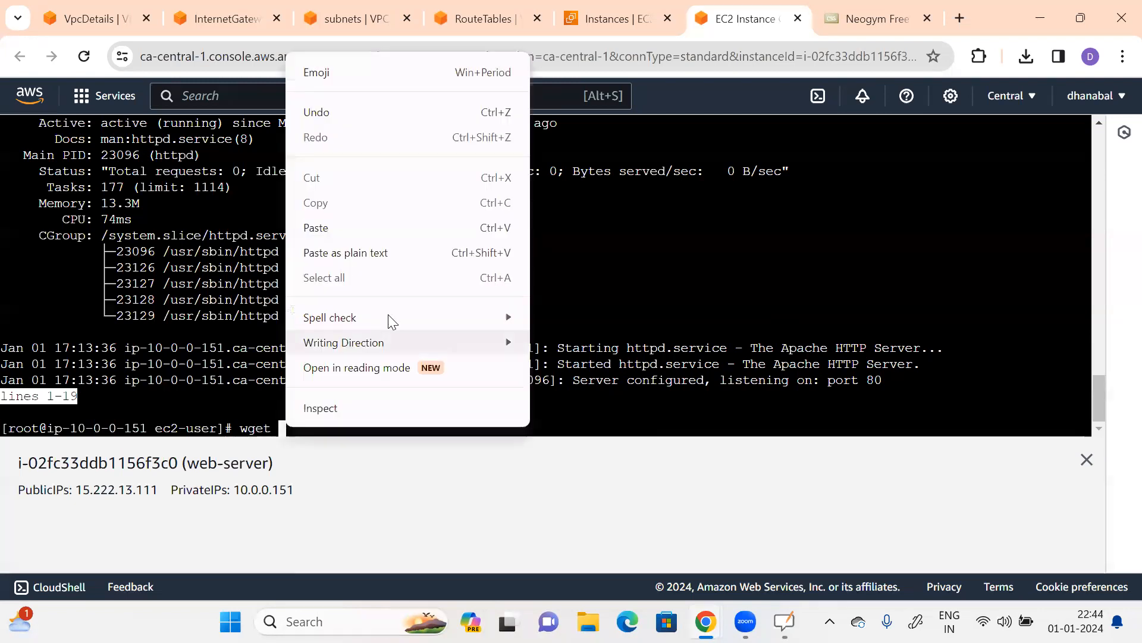
click(390, 230)
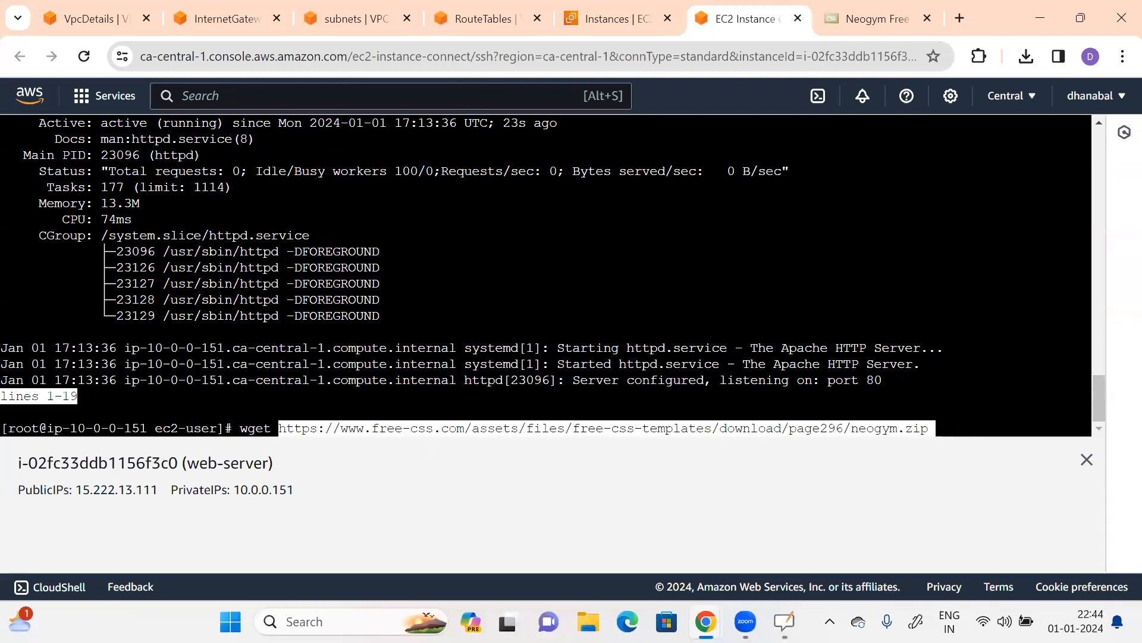
key(Return)
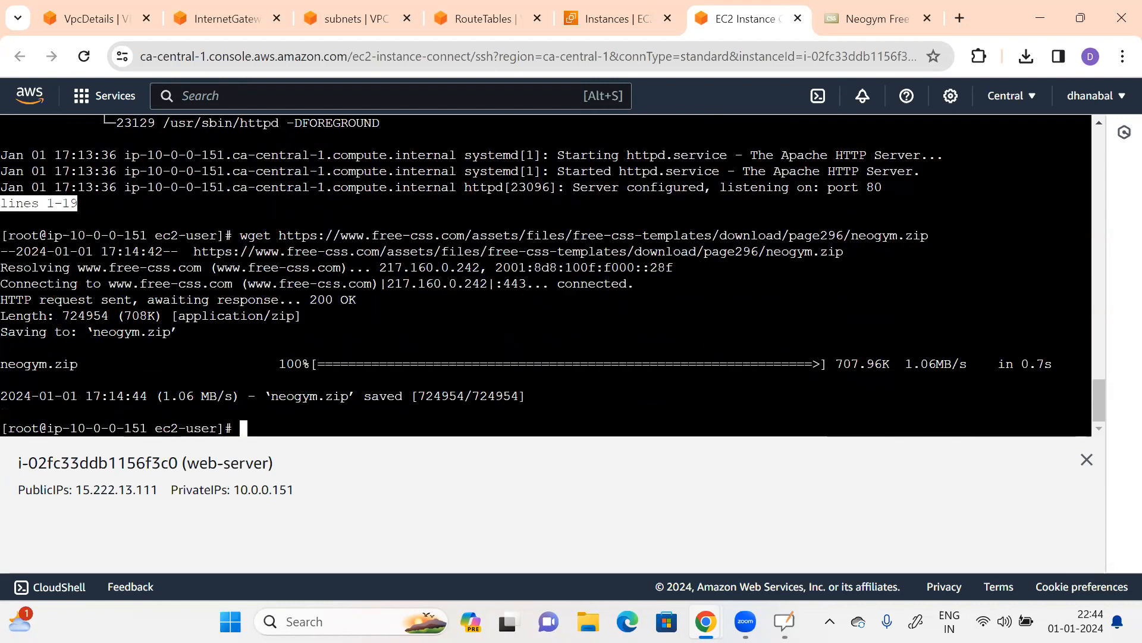
text(ls)
key(Return)
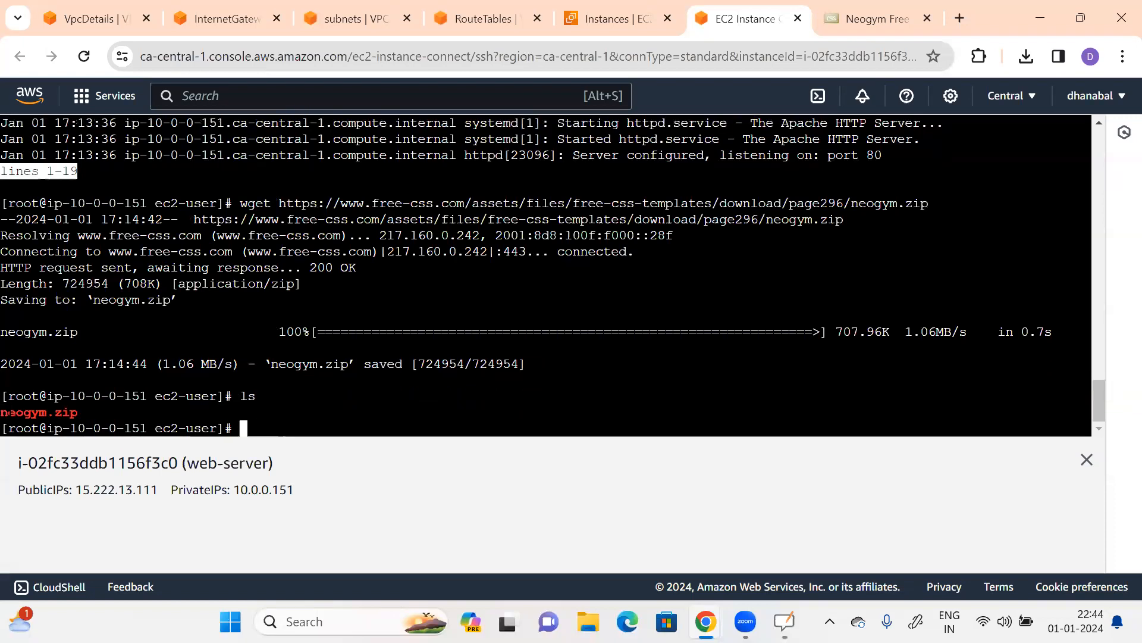
Step: Extract neogym.zip in the ec2-user directory with unzip, and list the directory with ls
drag(11, 412, 61, 412)
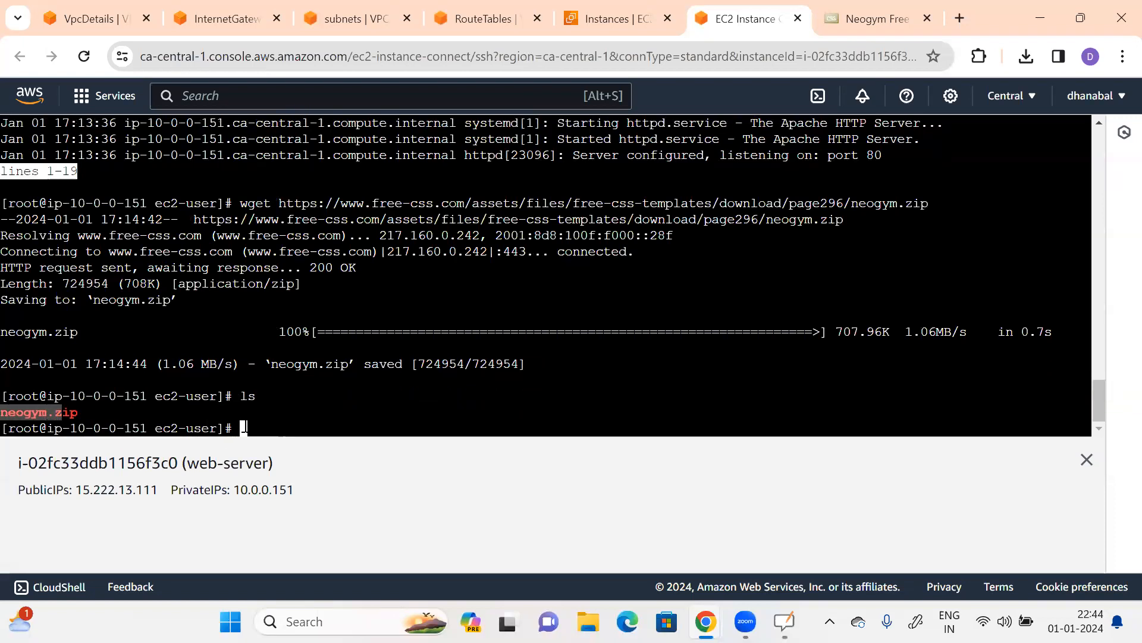
click(244, 427)
text(unz)
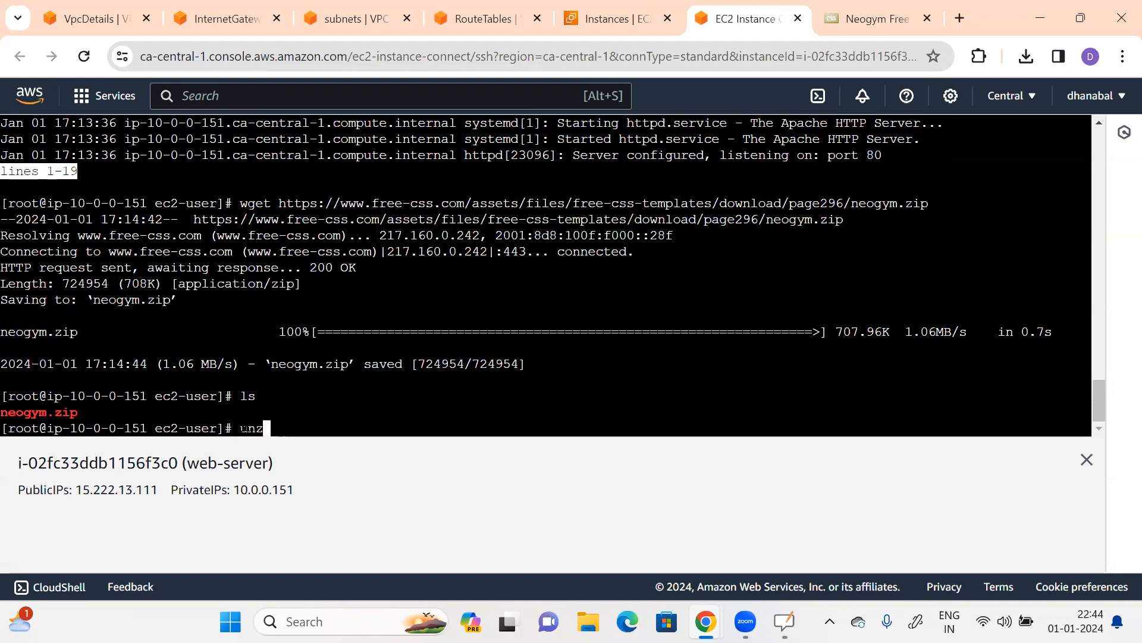
text(ip n)
key(Tab)
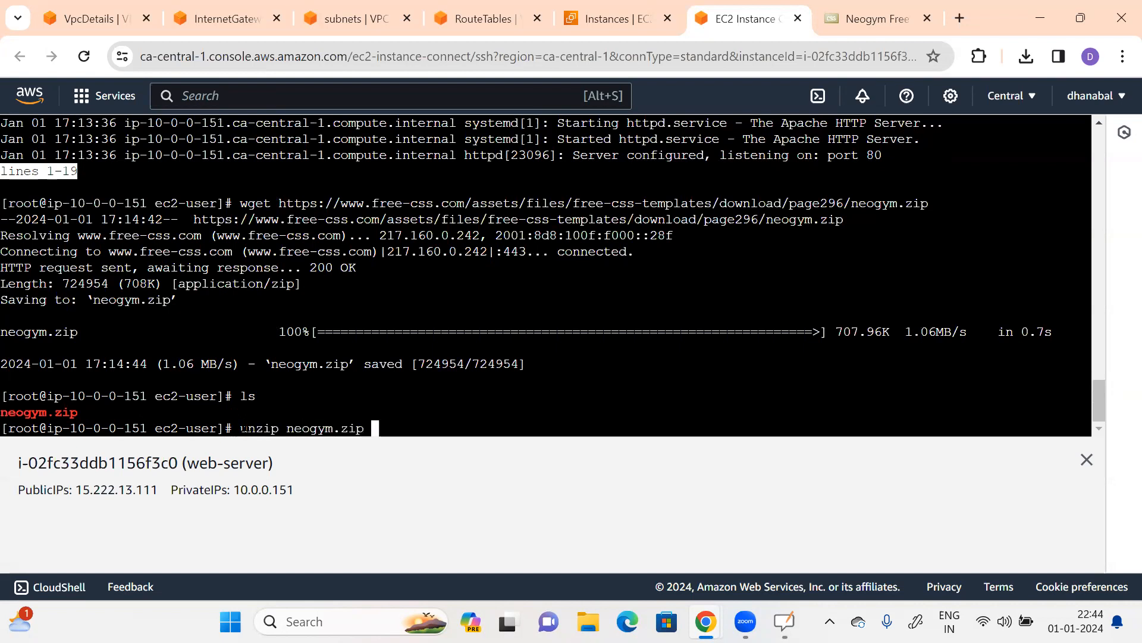
key(Return)
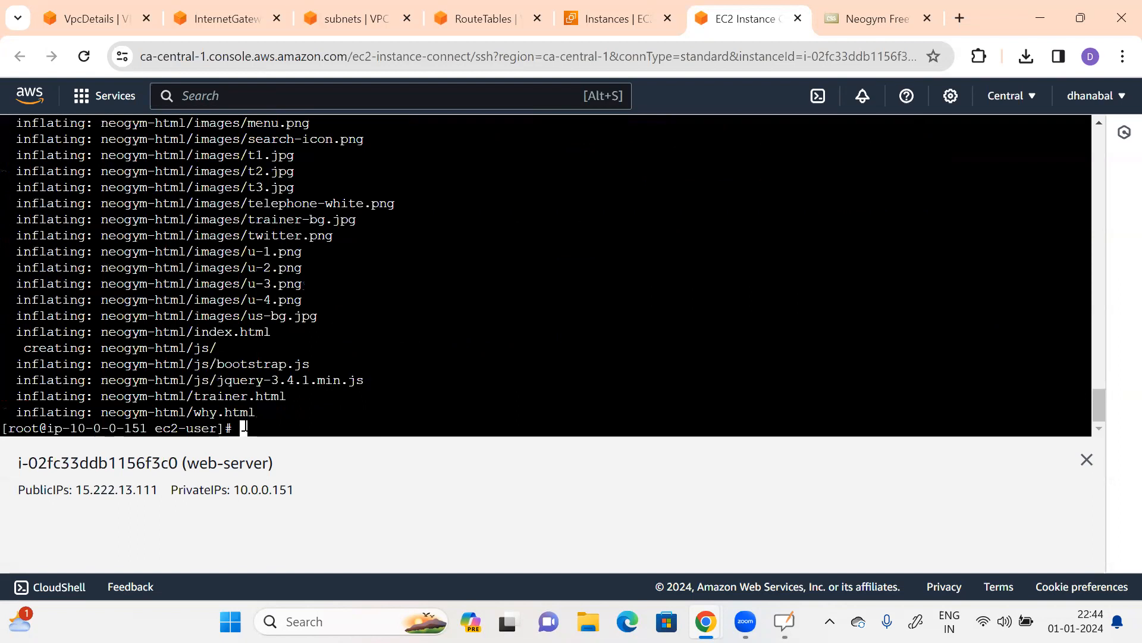
text(ls)
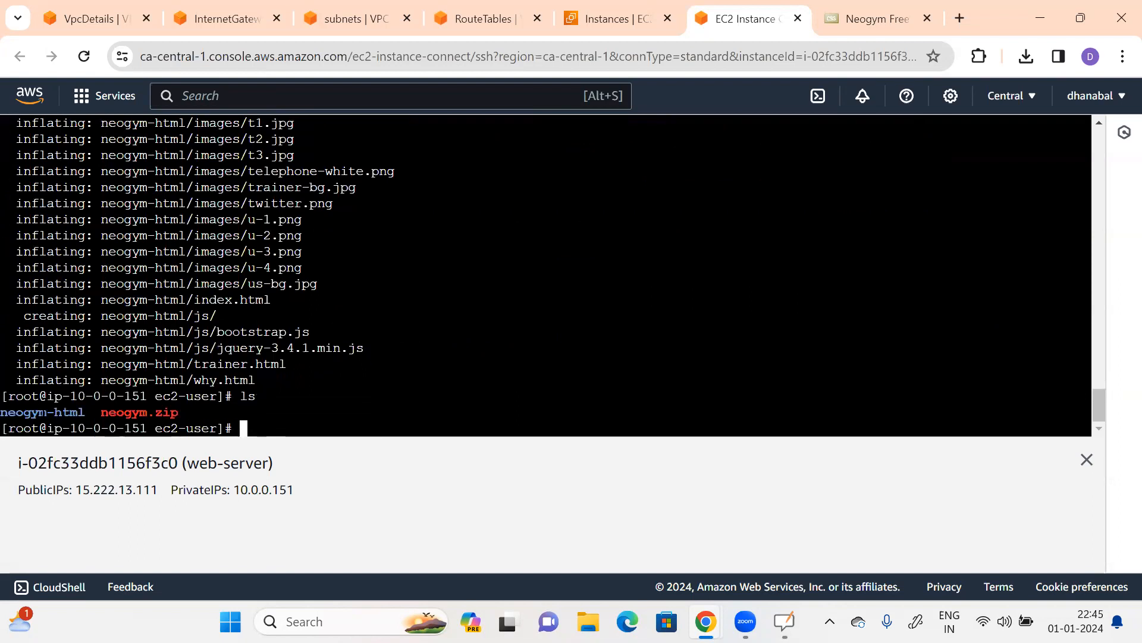
Step: Copy the extracted folder's name, change into neogym-html/ with cd, and list its contents with ls
drag(6, 411, 85, 411)
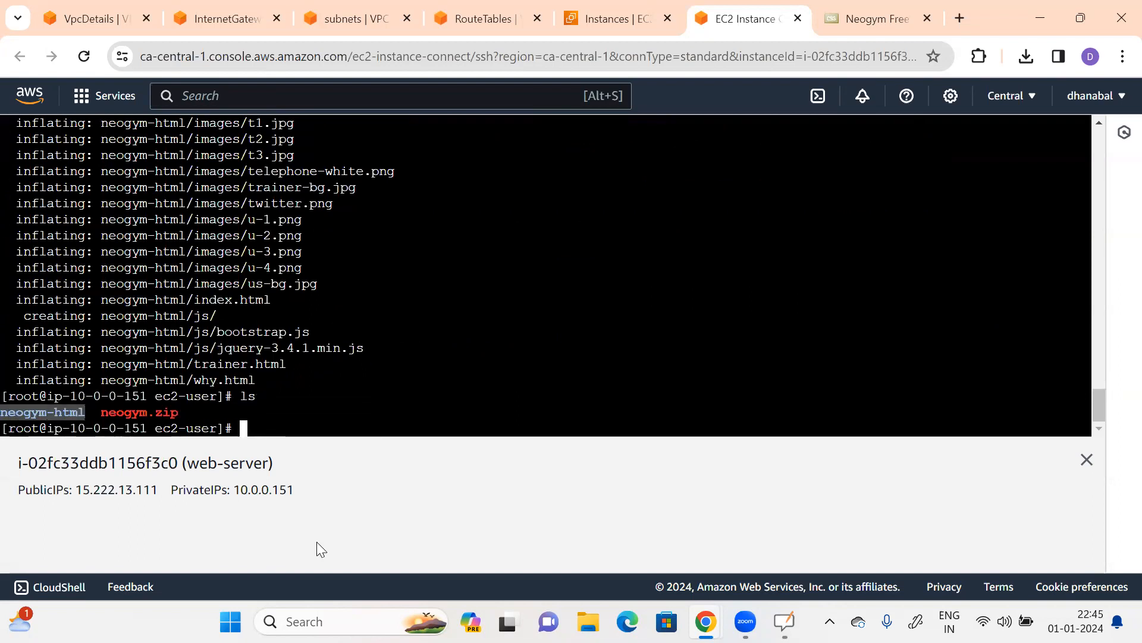
key(BackSpace)
text(cd)
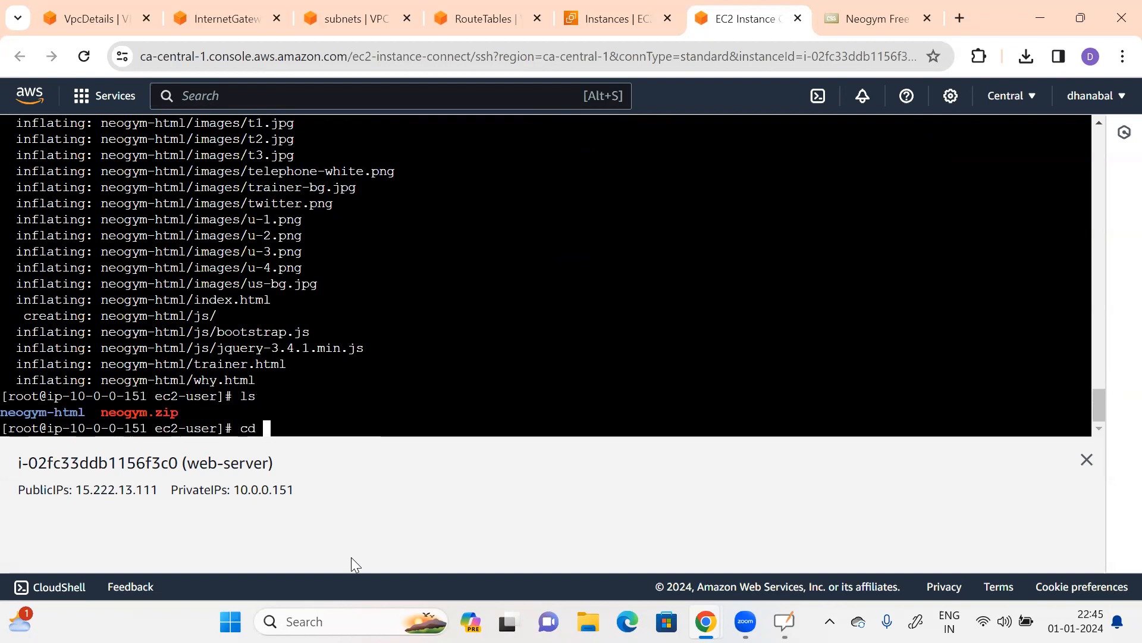
key(ctrl+v)
text(/)
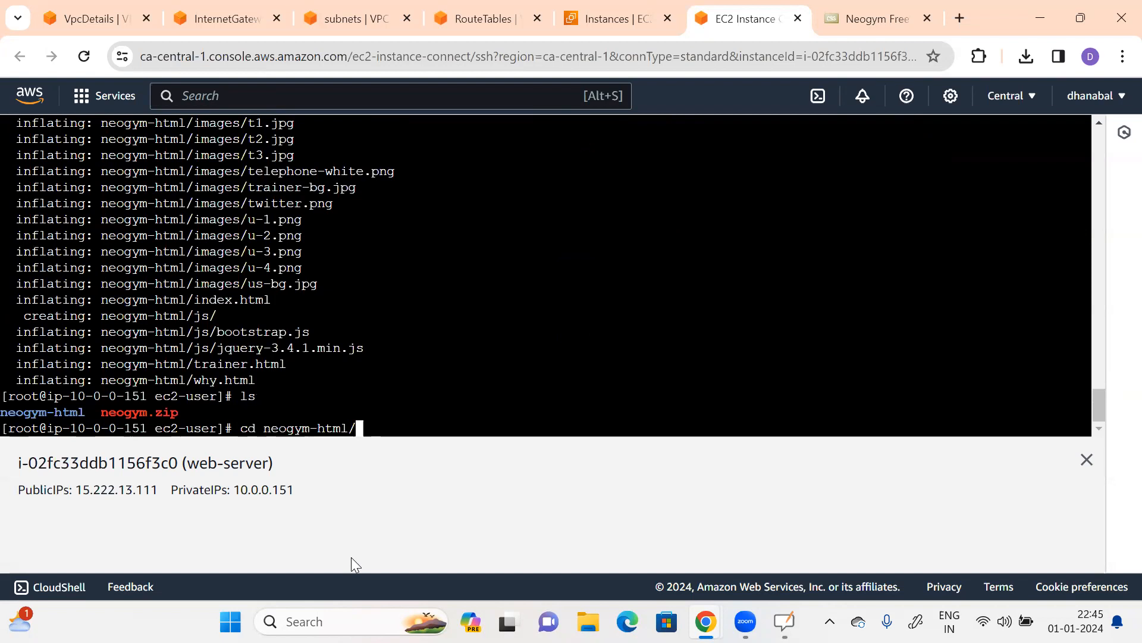
key(Return)
text(ls)
key(Return)
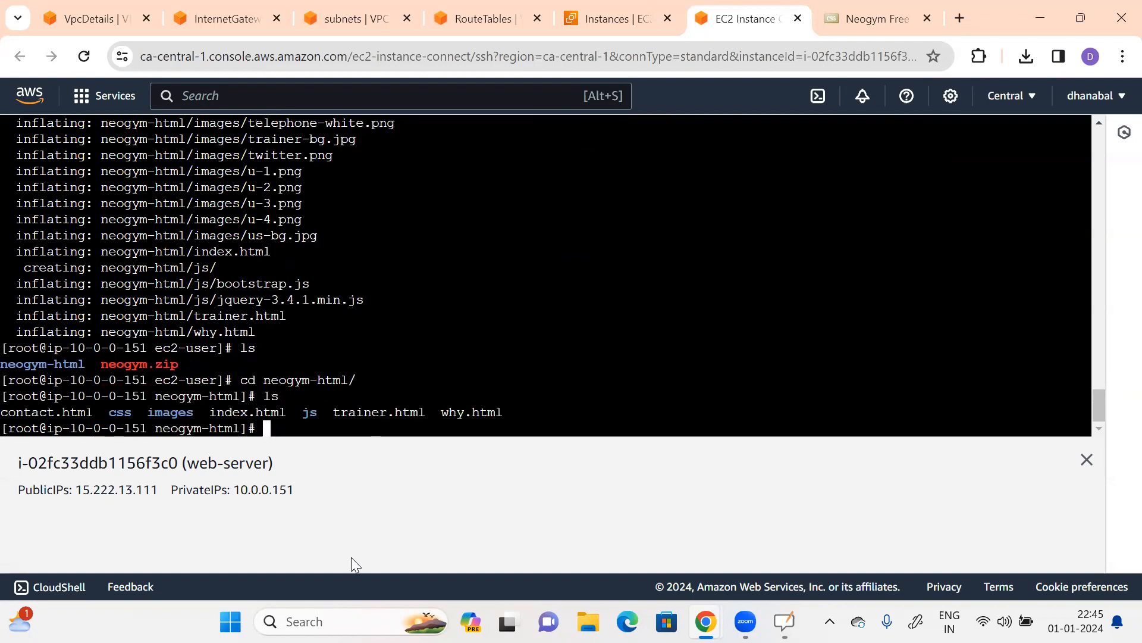
Step: Move all the Neogym template files from neogym-html to /var/www/html/ with mv *
drag(1, 412, 503, 412)
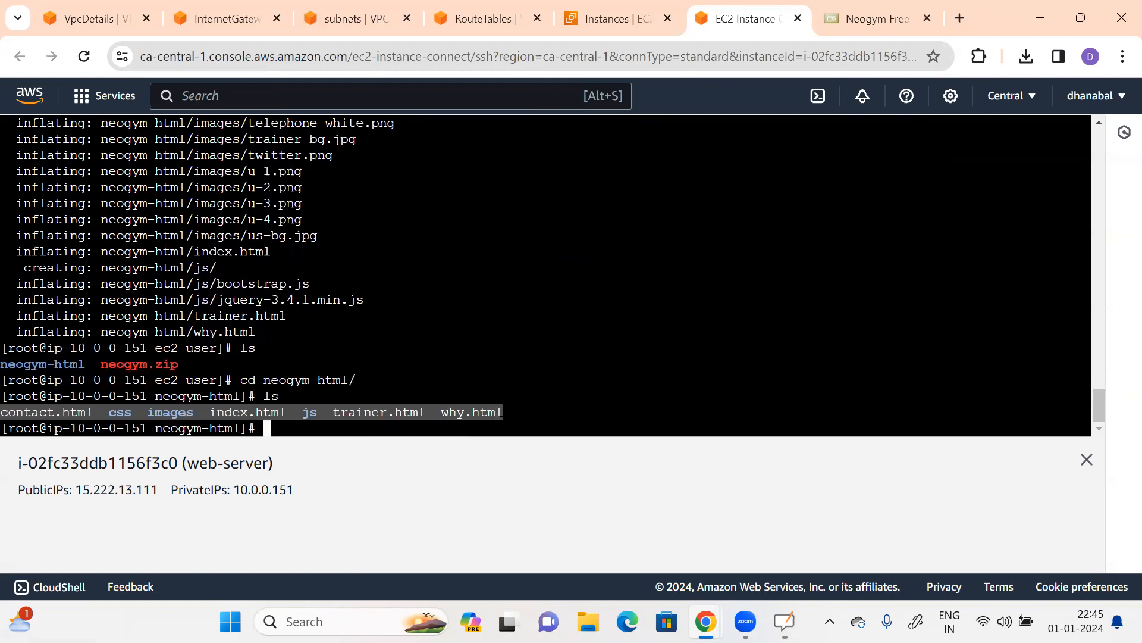
click(868, 19)
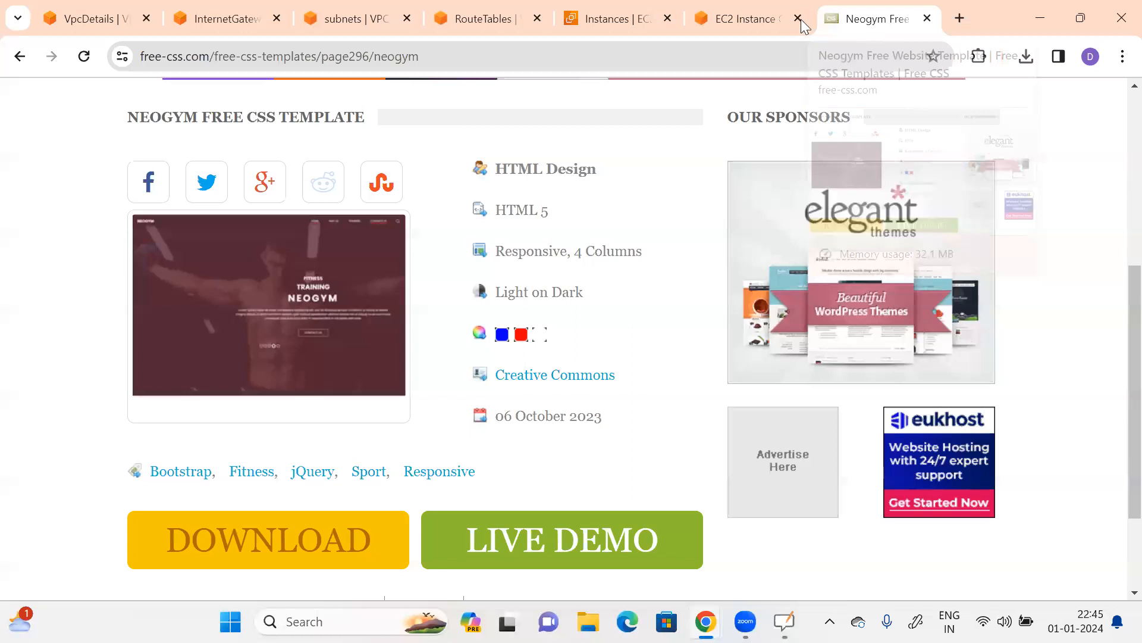
click(739, 19)
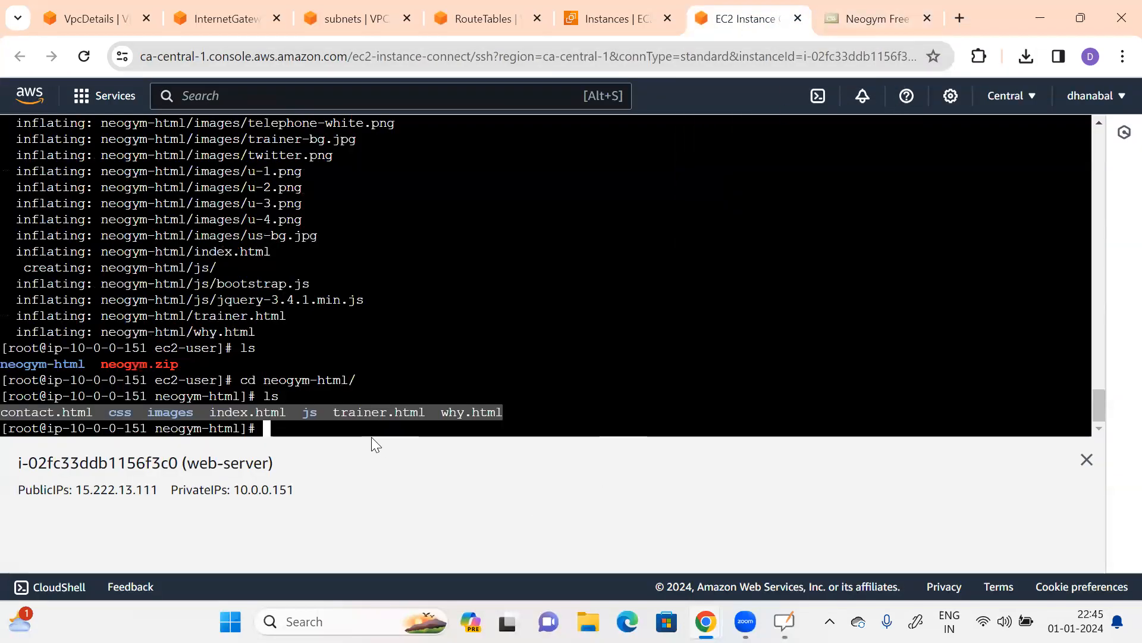
click(348, 414)
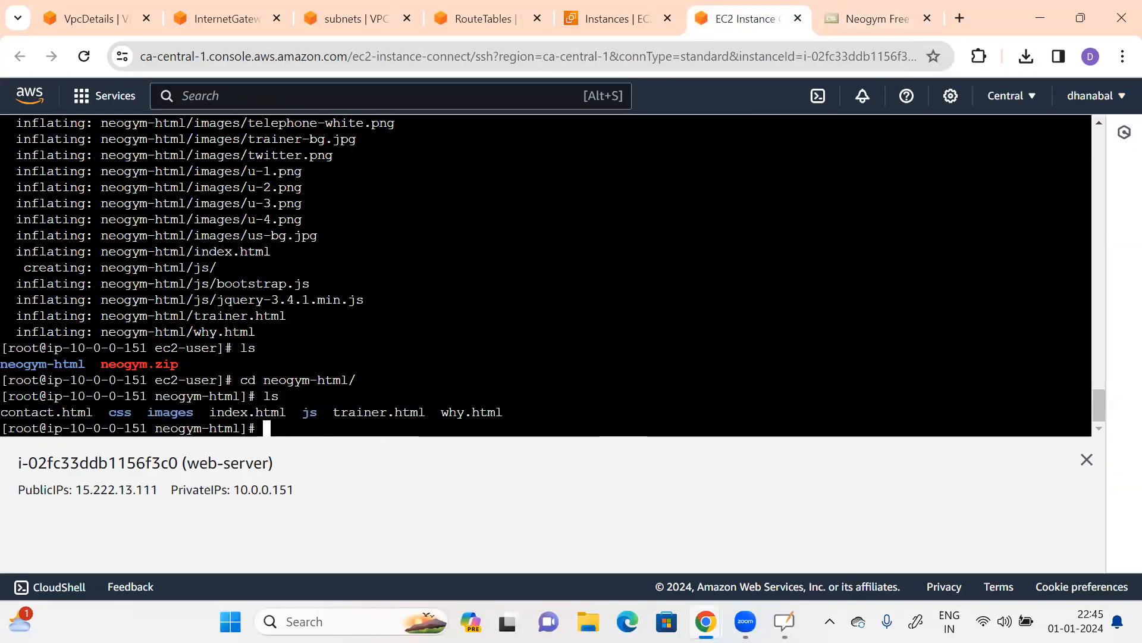
text(mv *)
drag(9, 412, 501, 413)
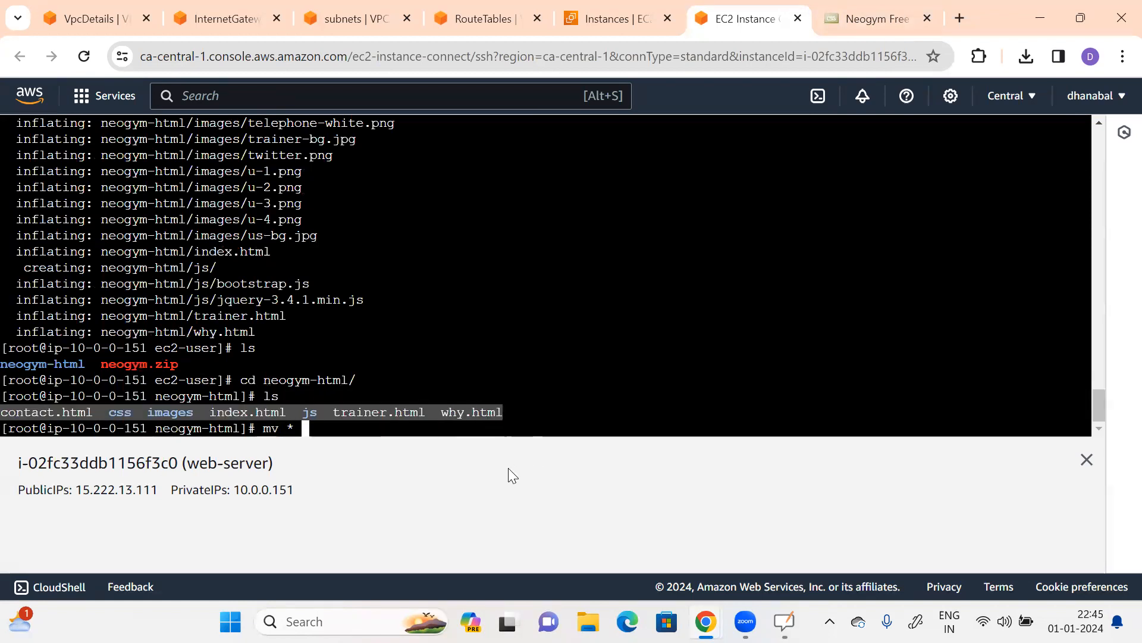
text(/va)
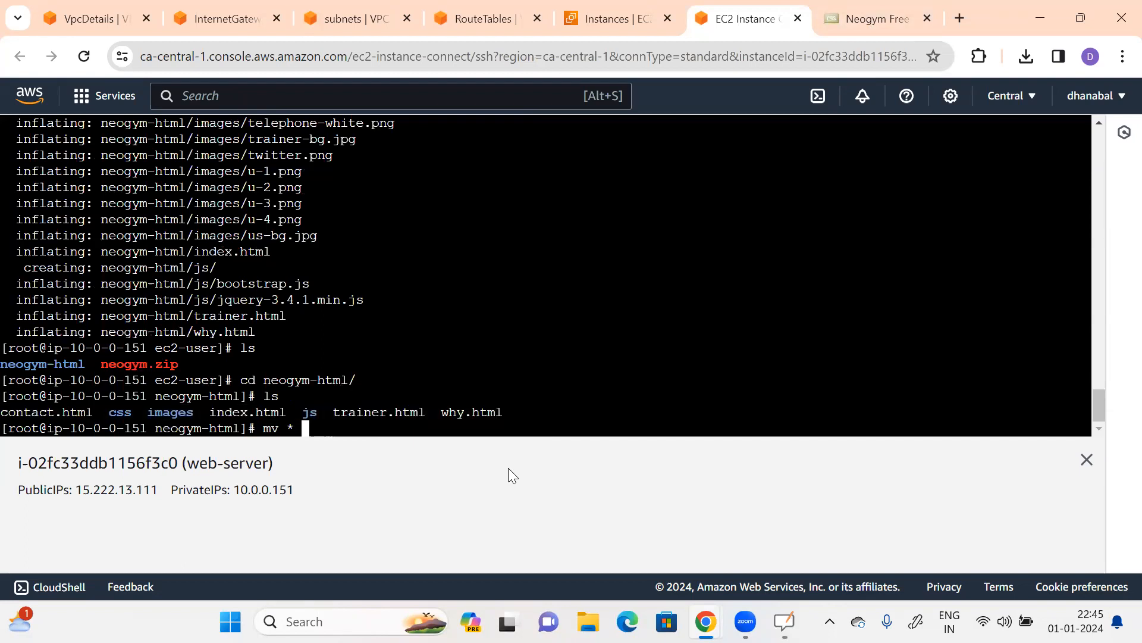
text(r/www/html/)
key(Return)
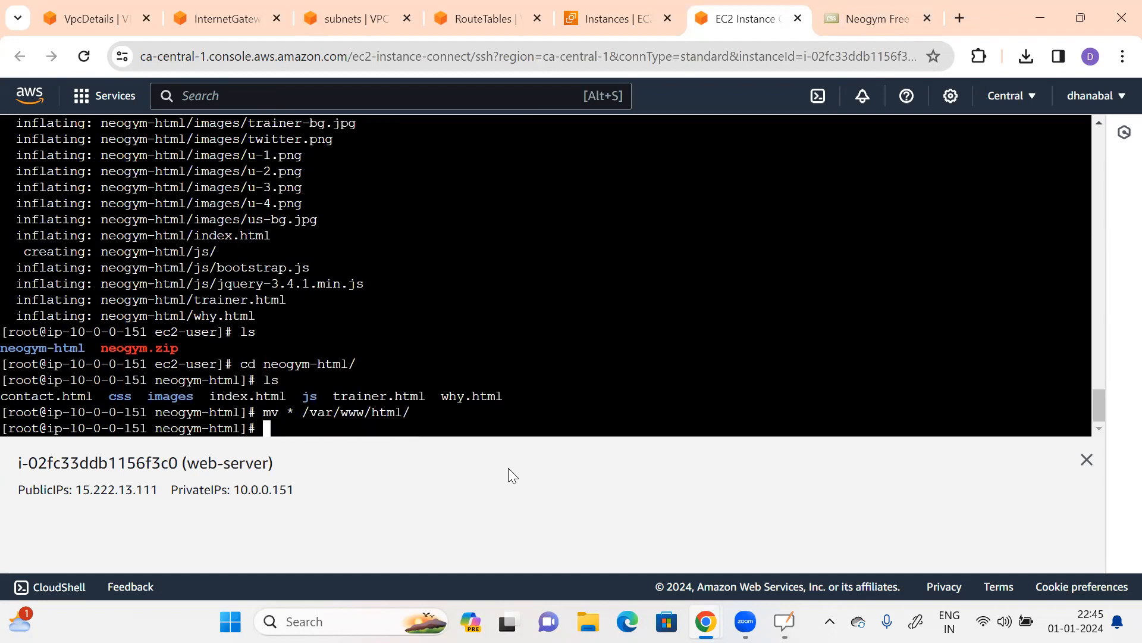
Step: Change into /var/www/html/ with cd and list its contents with ls to check for index.html
text(cd /var/www/)
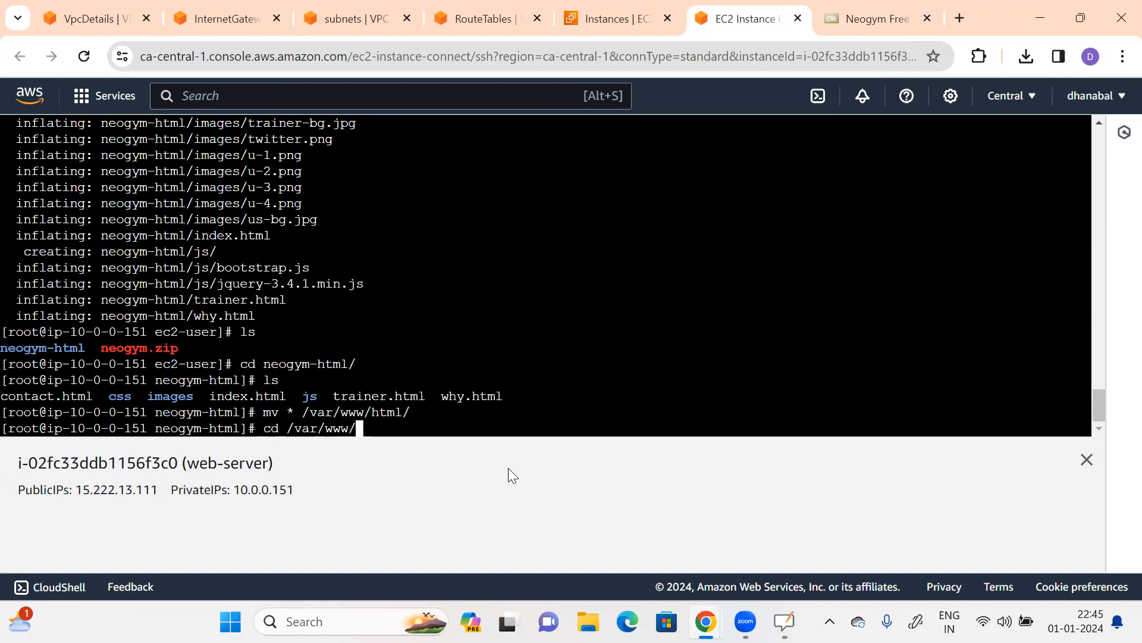
text(html/)
key(Return)
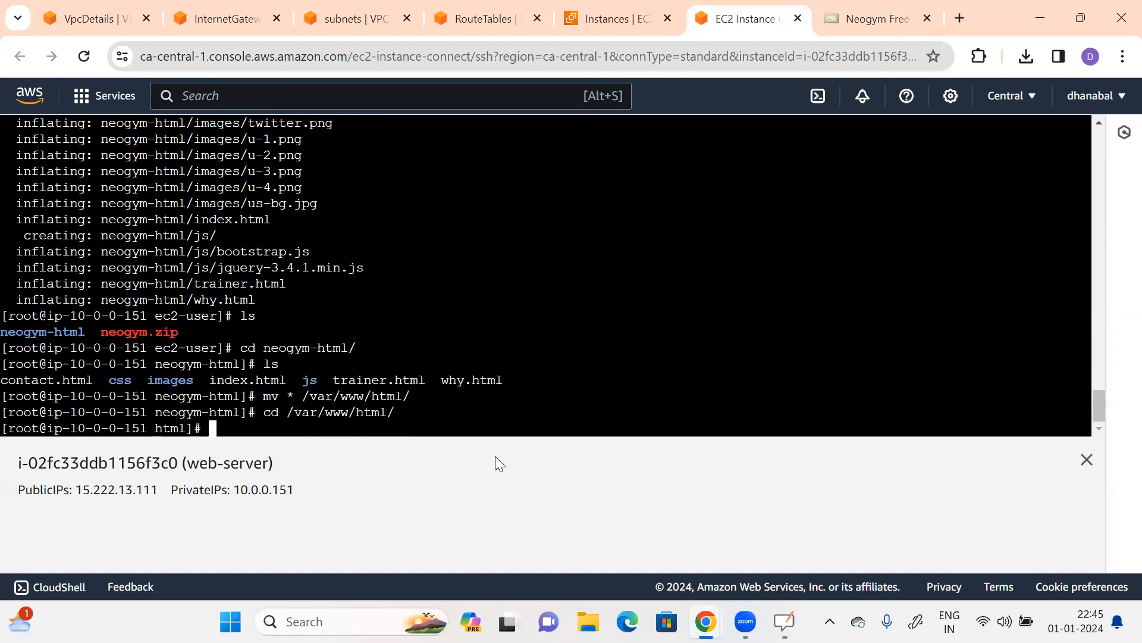
text(ls)
key(Return)
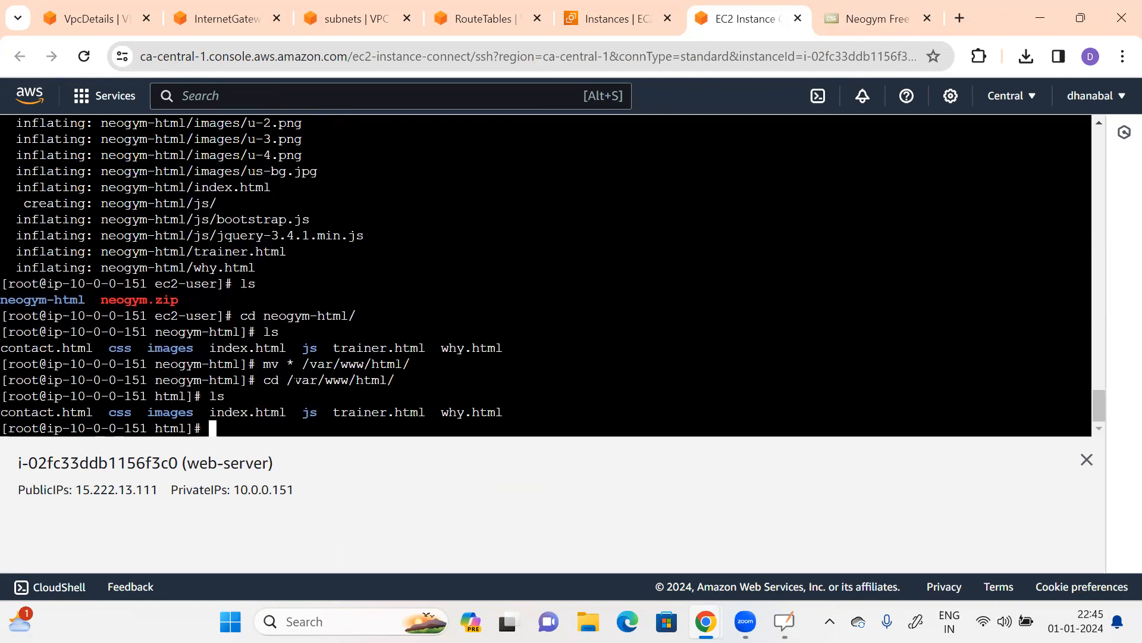
drag(357, 381, 387, 381)
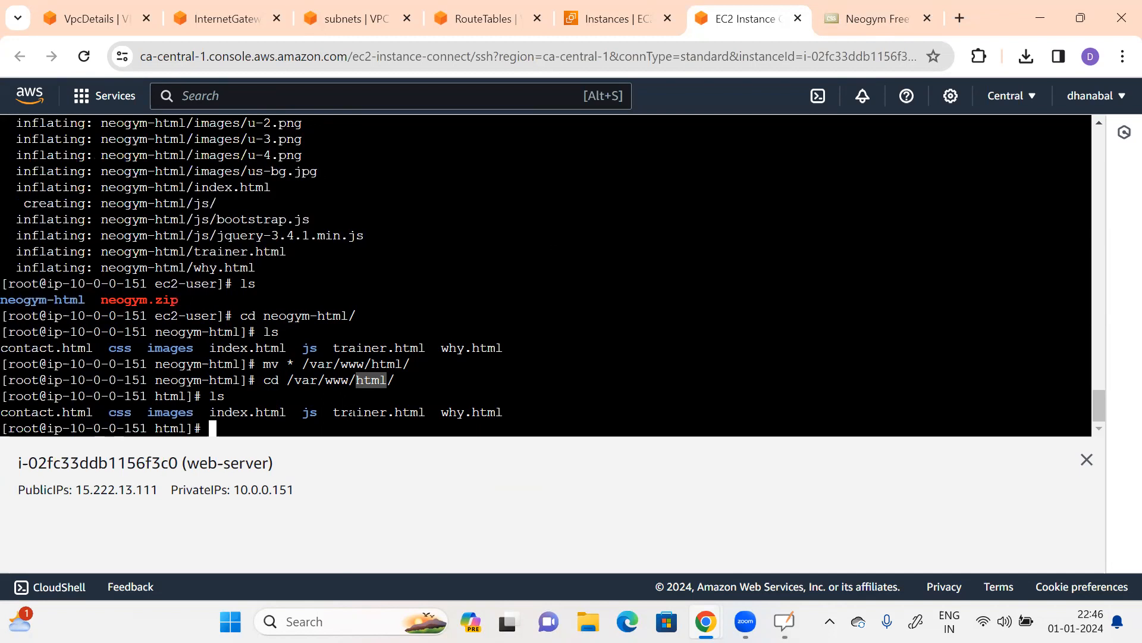
drag(356, 381, 386, 381)
click(335, 412)
drag(209, 411, 286, 412)
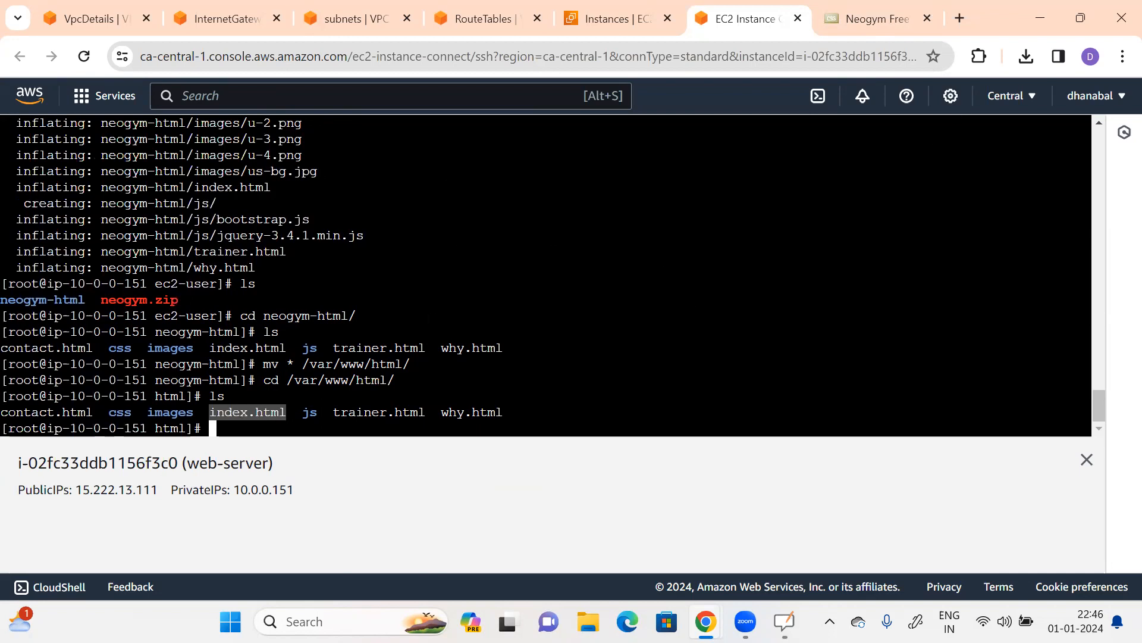
click(211, 428)
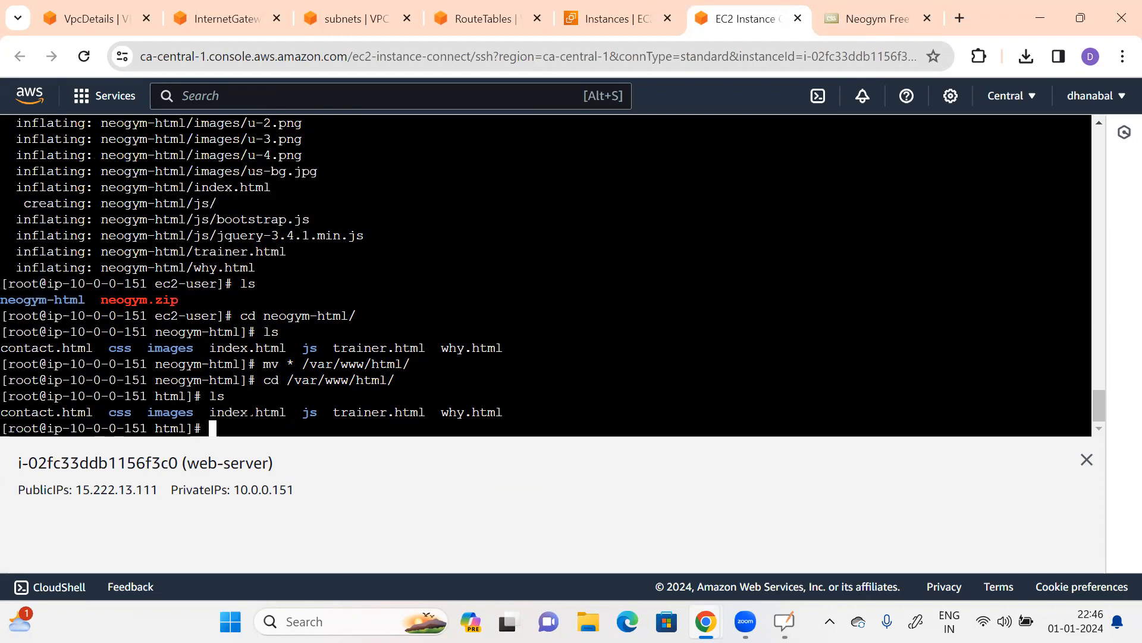
Step: Copy web-server's public IPv4 address from its instance details and try to open it in a new browser tab, closing the tab again
click(598, 21)
click(422, 270)
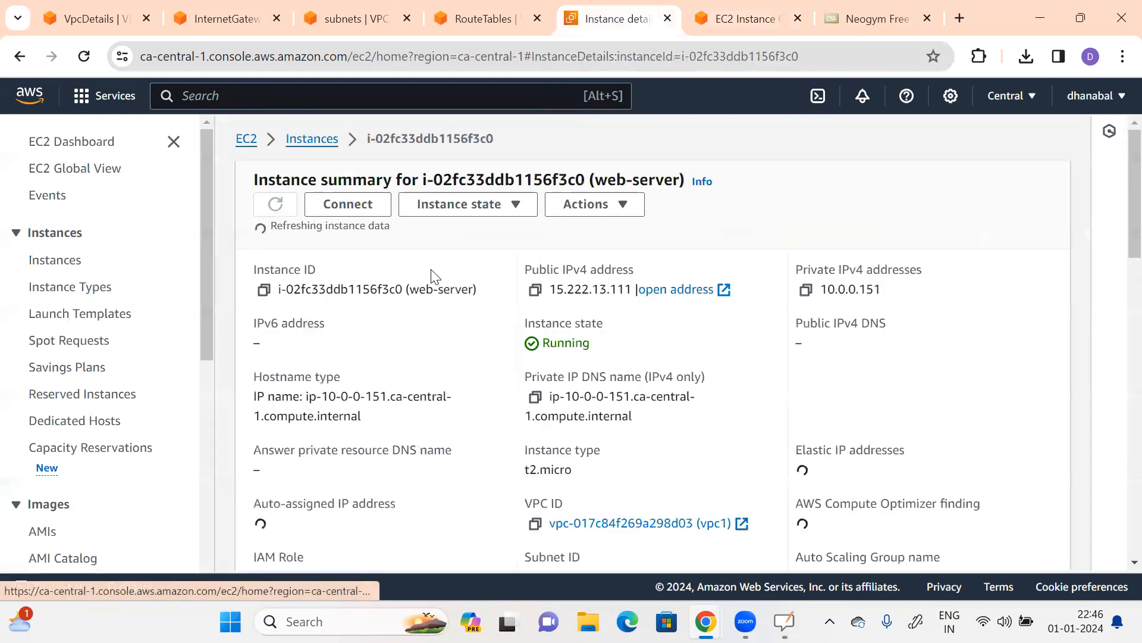
click(535, 286)
click(960, 18)
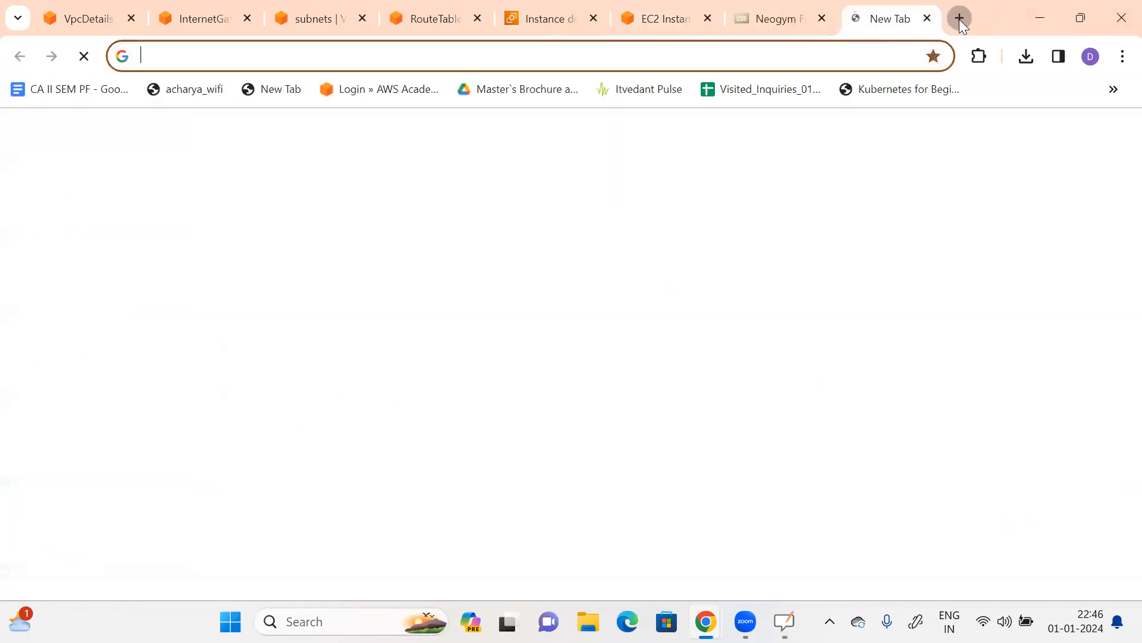
key(ctrl+v)
key(Return)
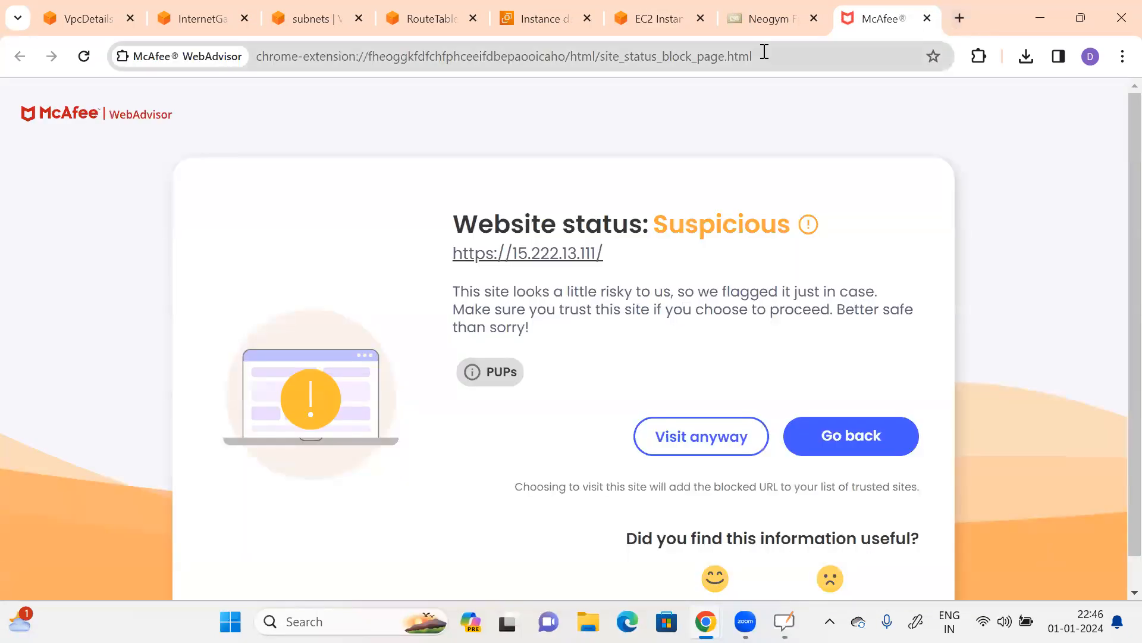
click(782, 60)
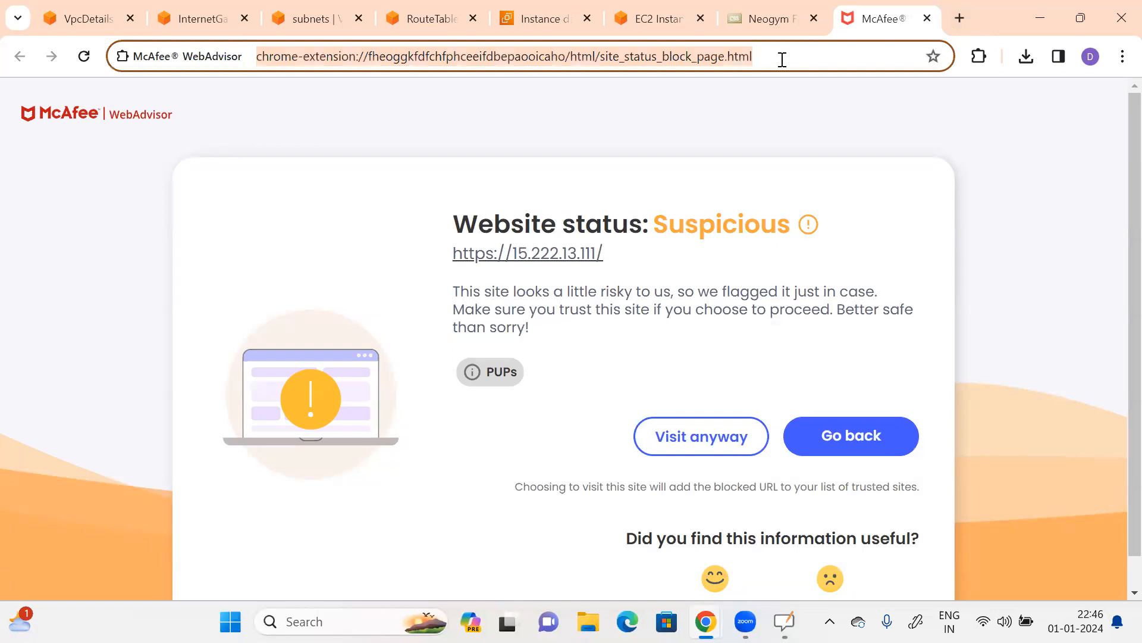
click(926, 20)
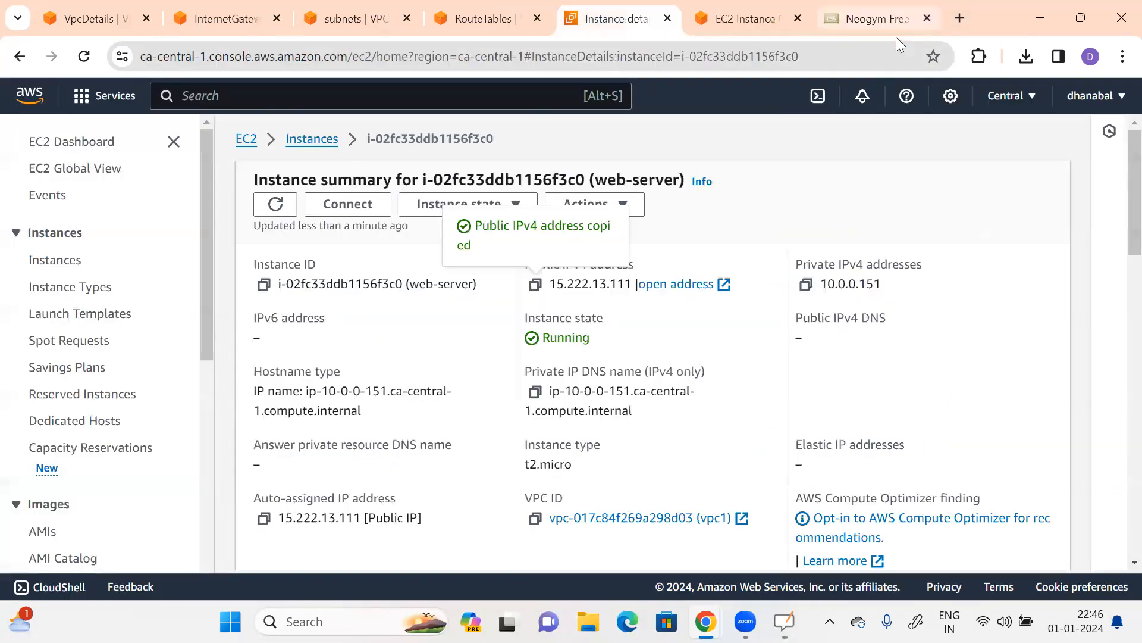
Step: Examine the security details of the web-server instance, checking which port ranges its inbound rules allow
scroll(685, 344, down, 3)
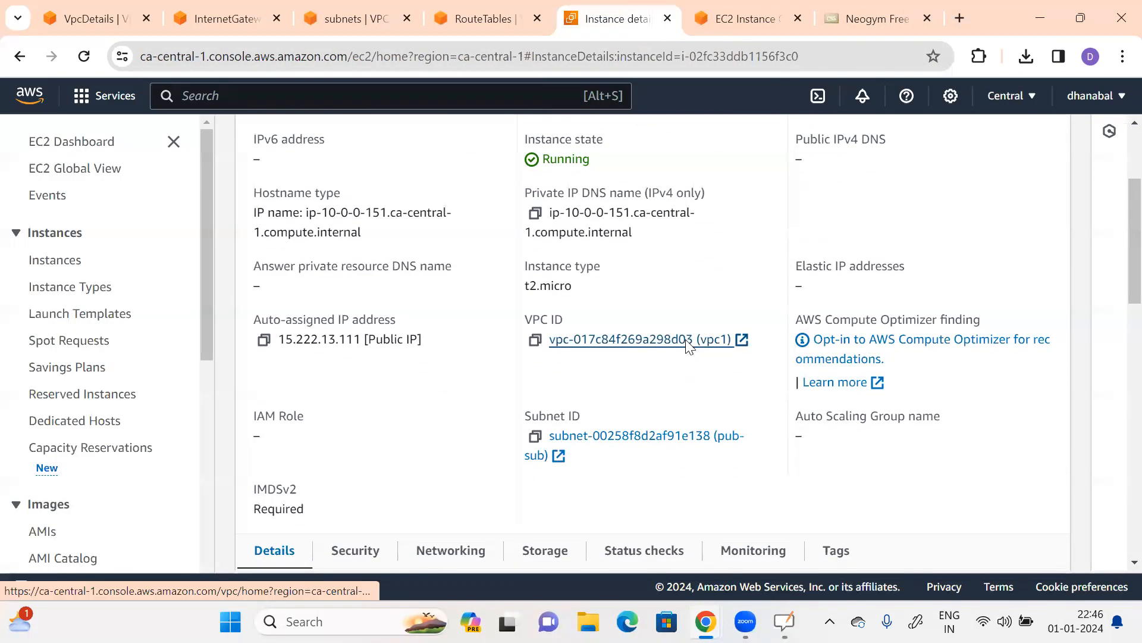
scroll(688, 345, down, 4)
scroll(687, 345, up, 2)
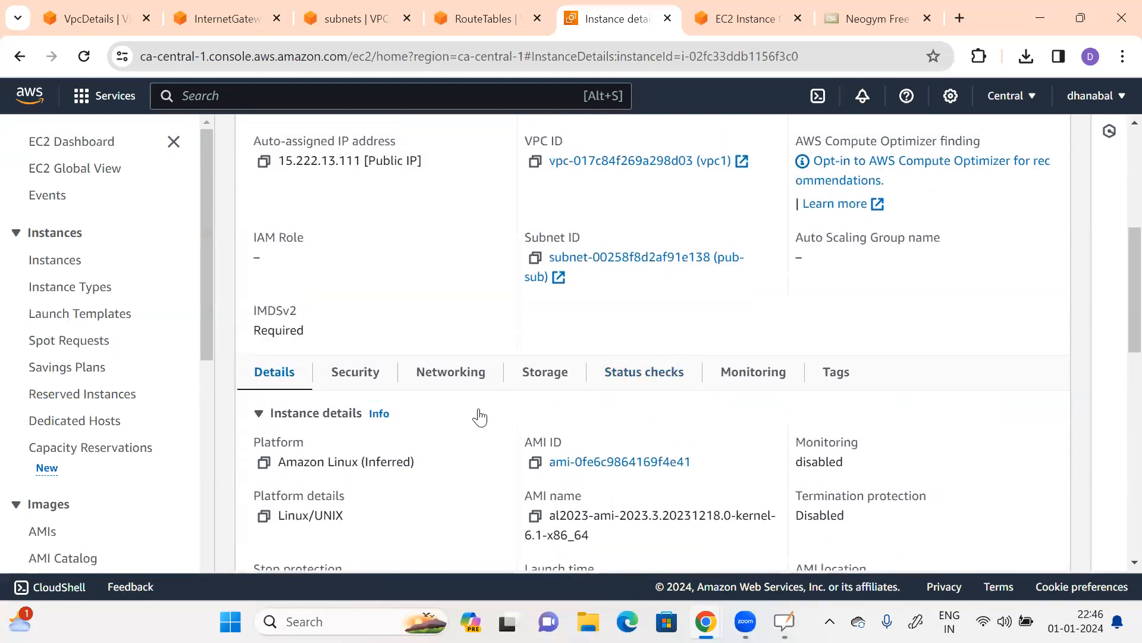
scroll(494, 386, up, 3)
scroll(479, 387, down, 4)
scroll(408, 375, up, 6)
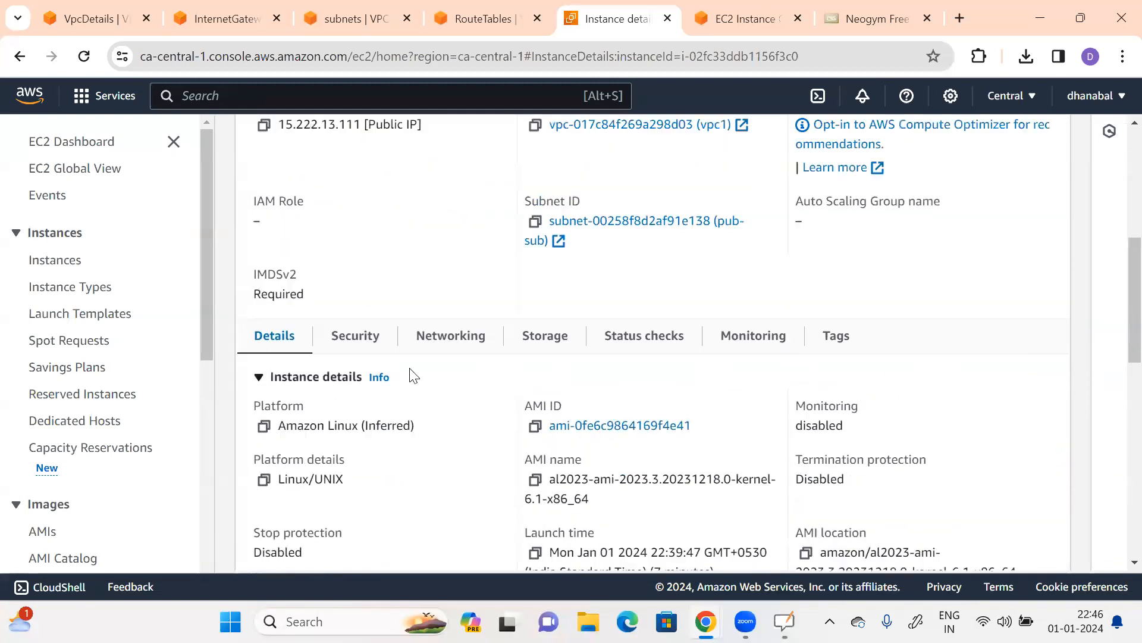
click(534, 283)
scroll(387, 345, down, 4)
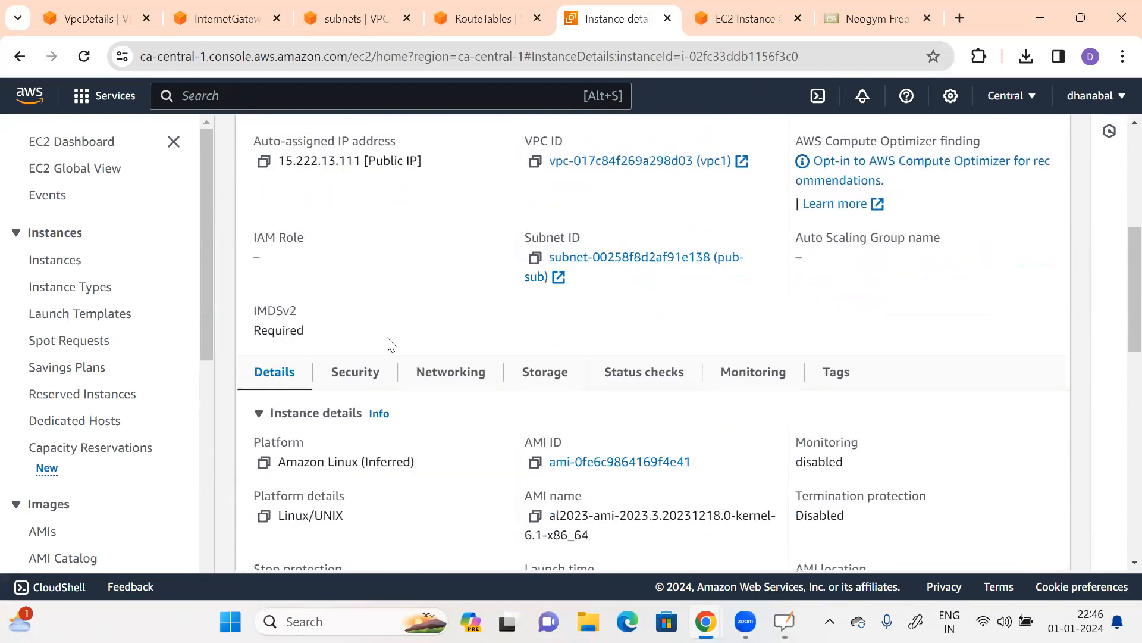
click(355, 373)
scroll(616, 335, down, 2)
scroll(616, 334, down, 2)
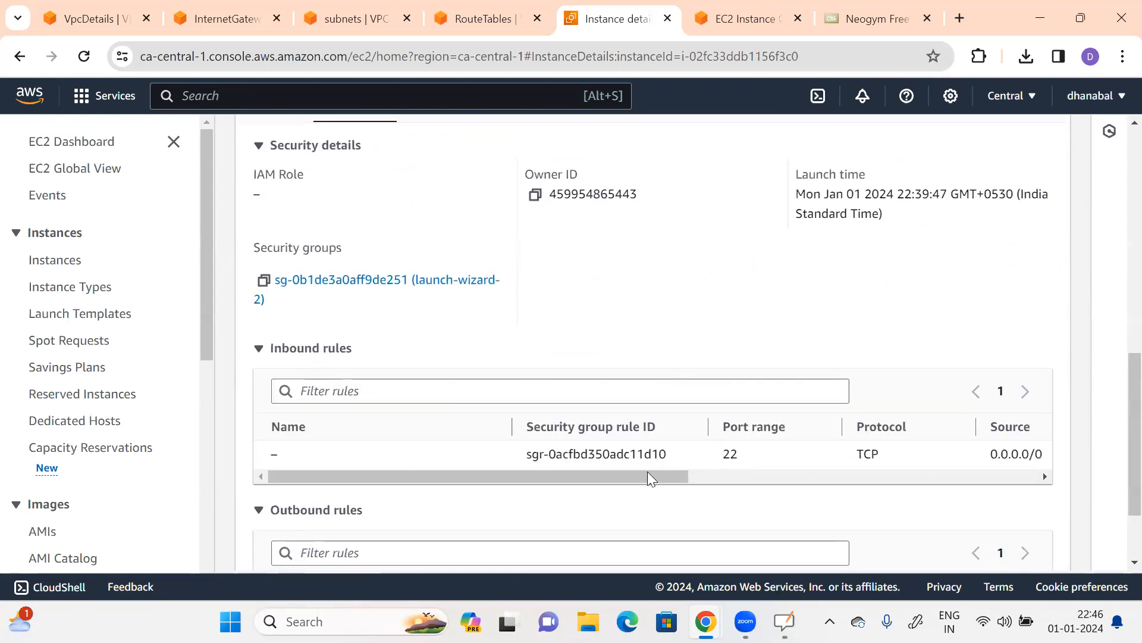
double_click(737, 452)
click(740, 21)
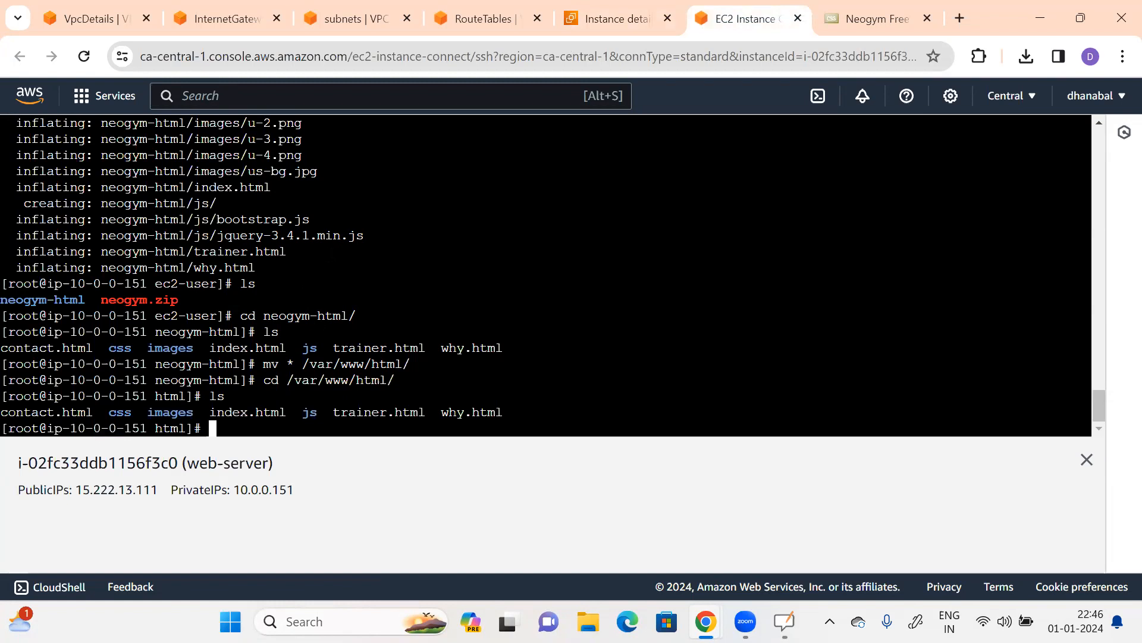
click(613, 13)
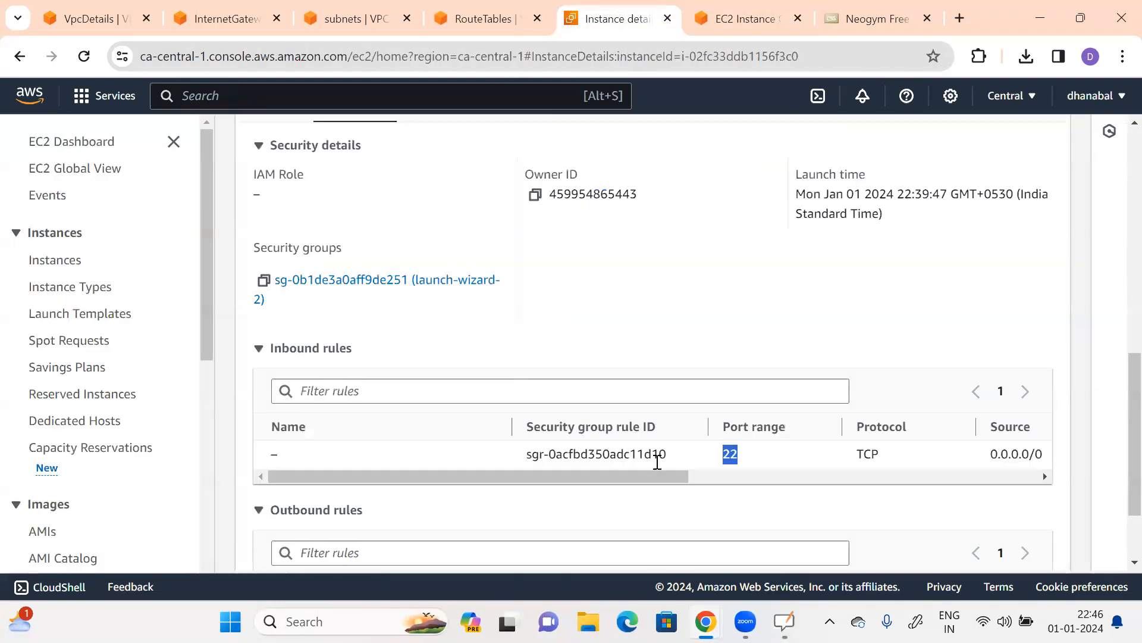
scroll(561, 465, up, 2)
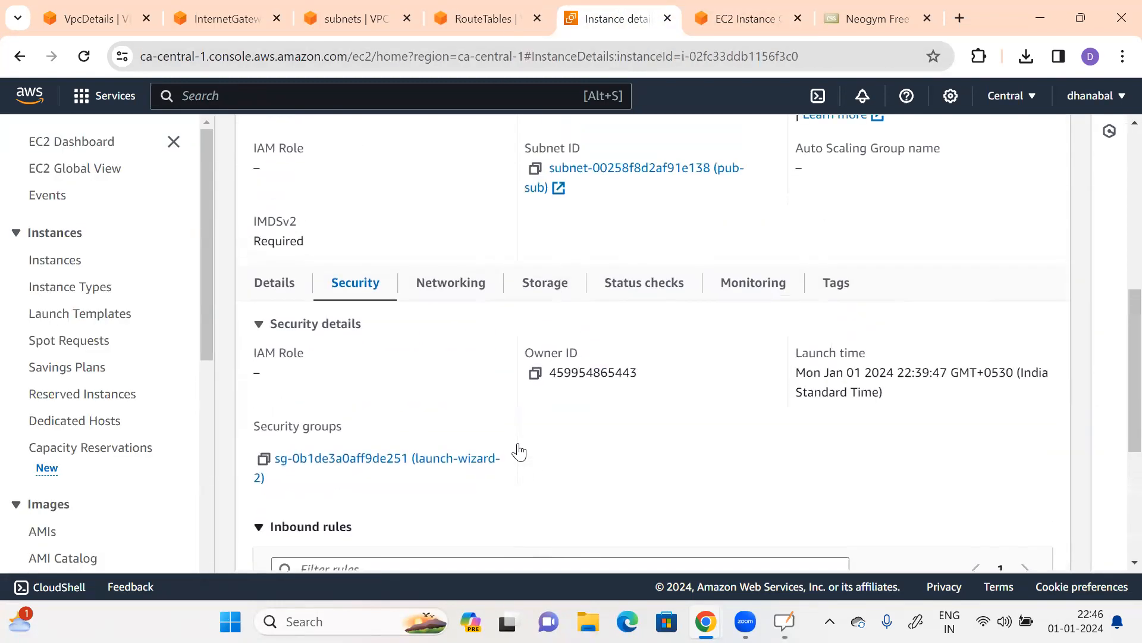
scroll(520, 450, down, 2)
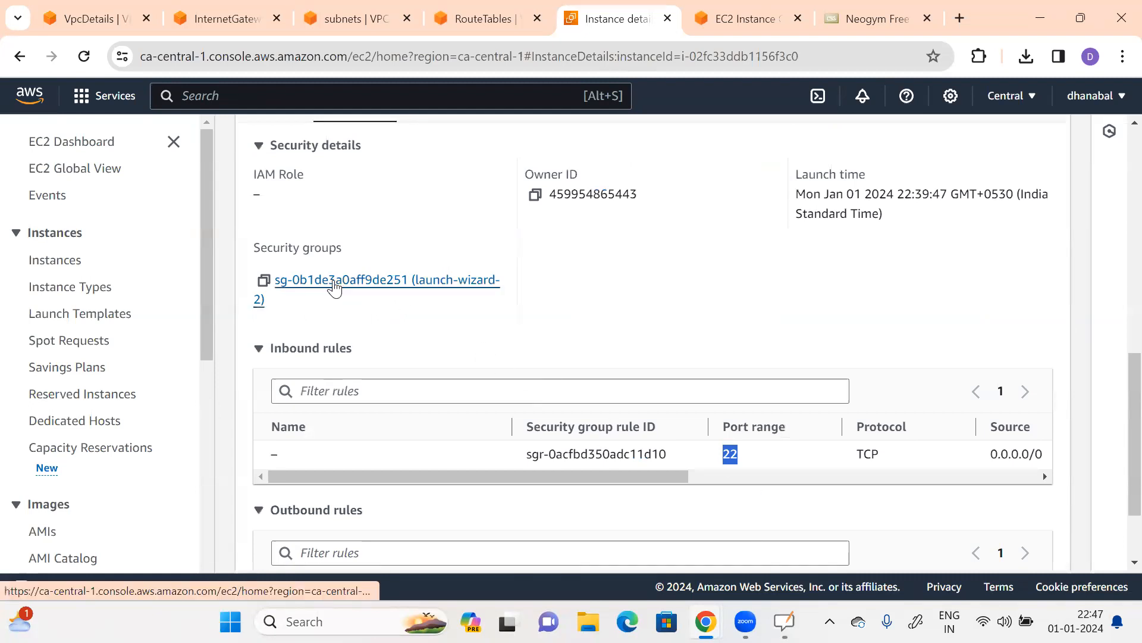
Step: Reopen the web-server instance from the instances list and open its security group launch-wizard-2 at the inbound rules
scroll(291, 332, up, 9)
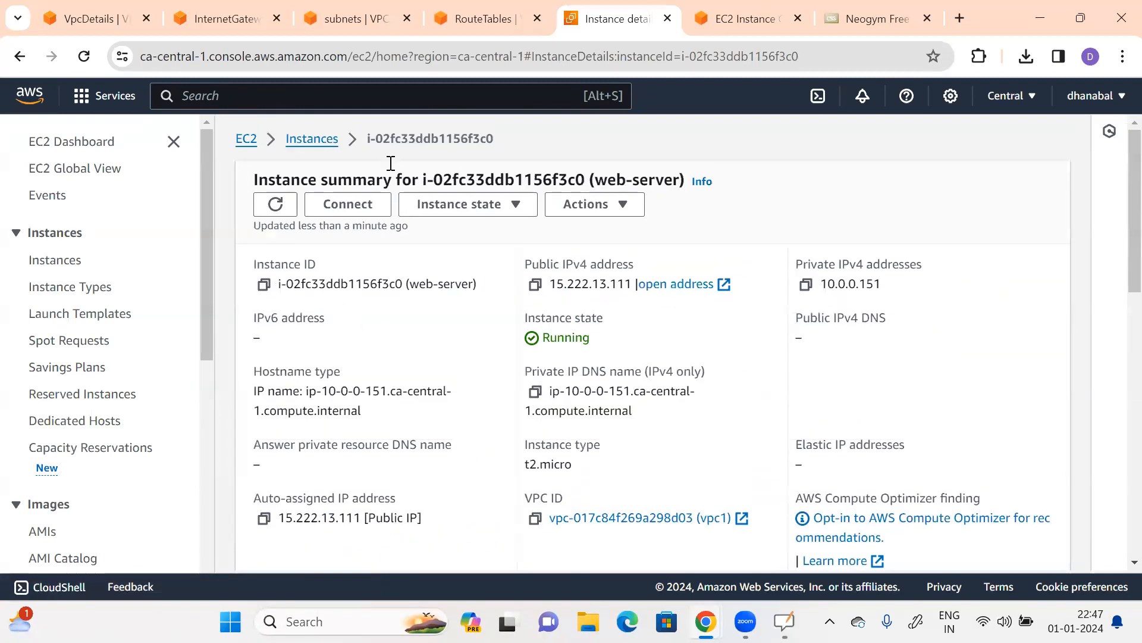
click(312, 139)
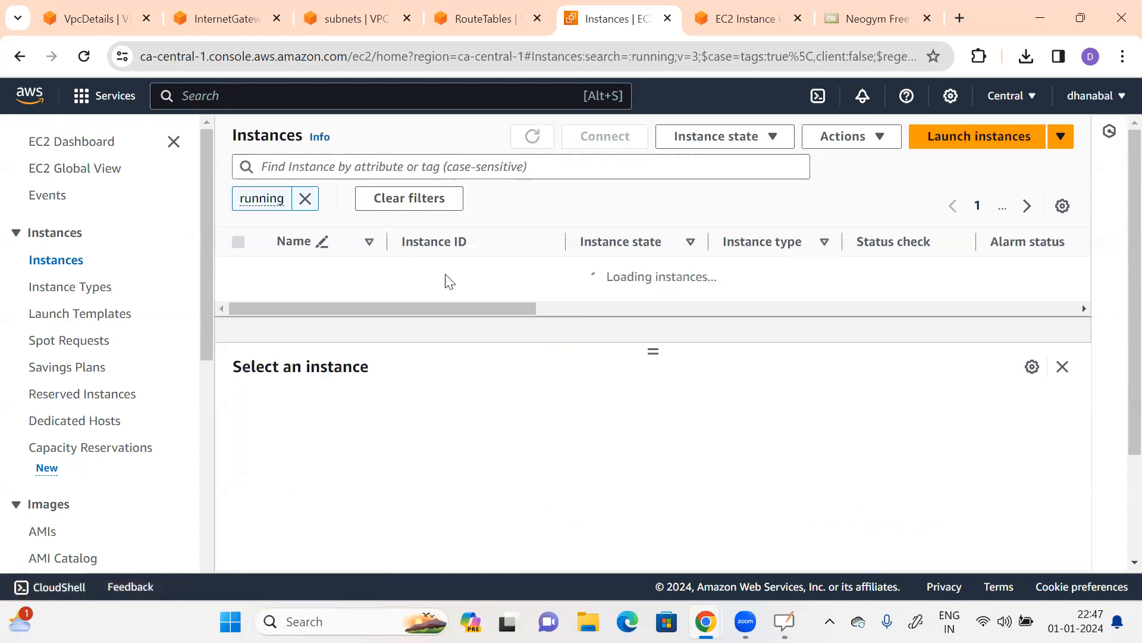
click(462, 271)
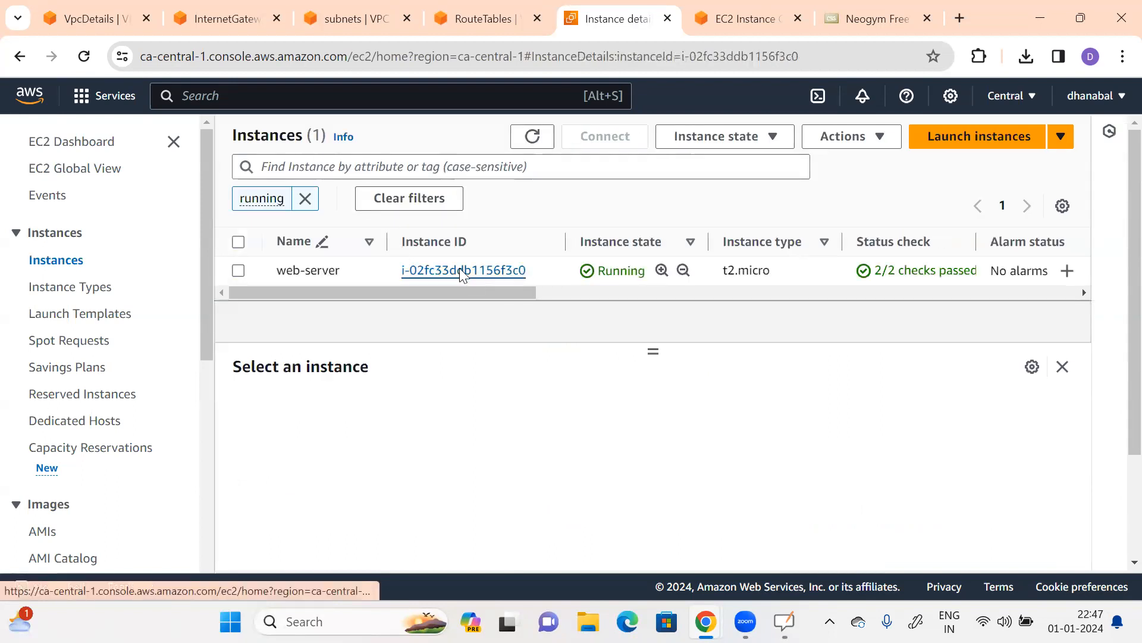
scroll(349, 444, down, 5)
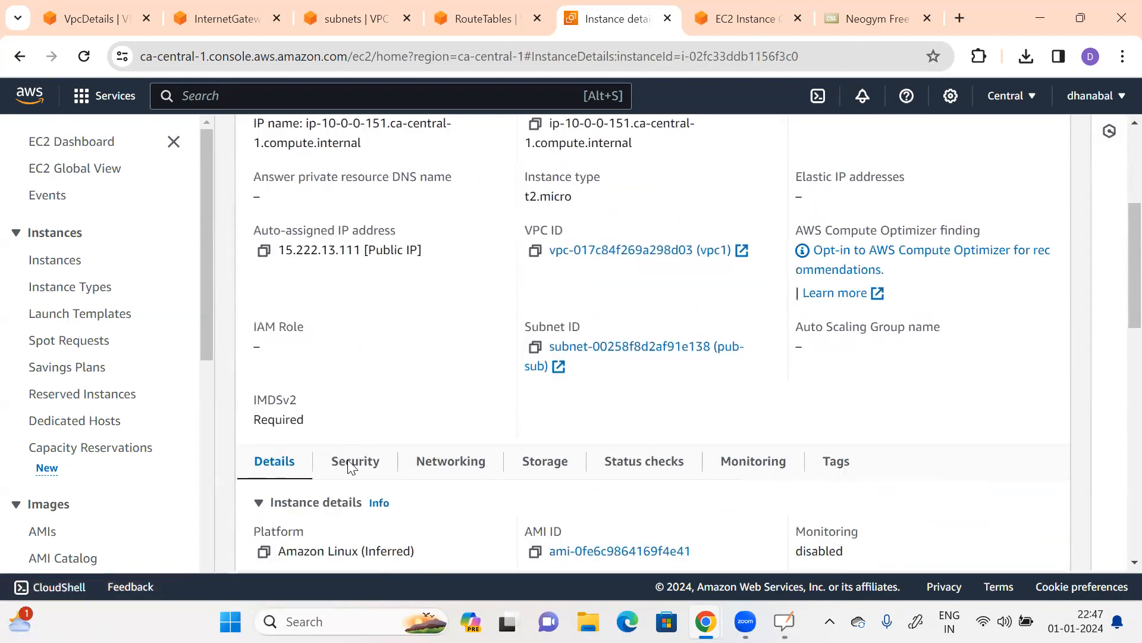
click(351, 463)
scroll(439, 408, down, 5)
click(332, 370)
scroll(834, 339, down, 3)
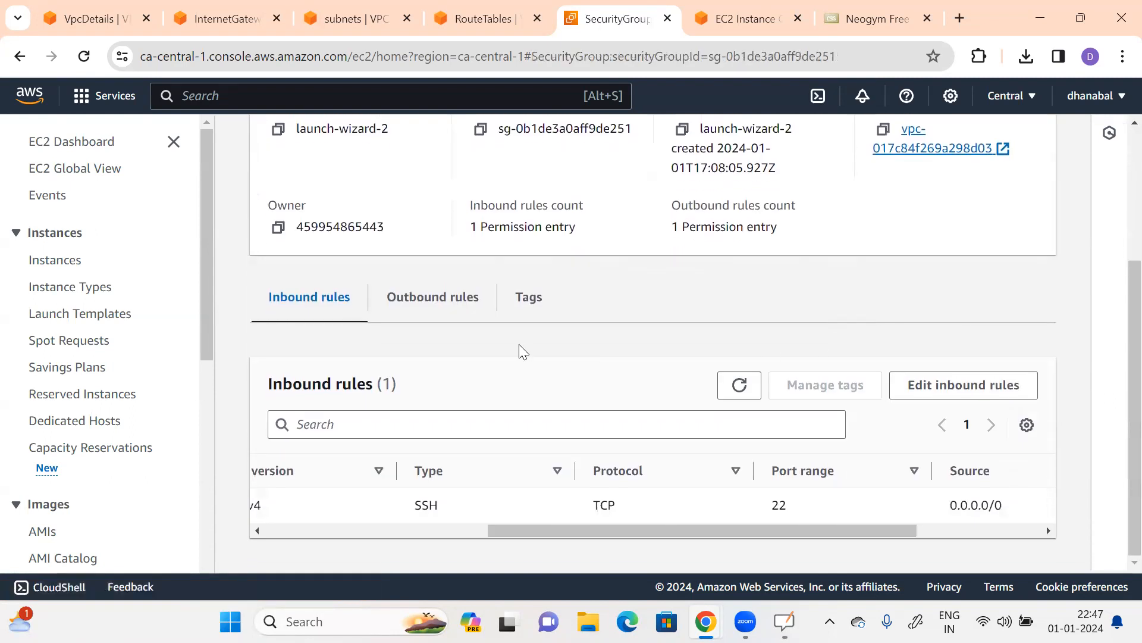
drag(587, 531, 714, 531)
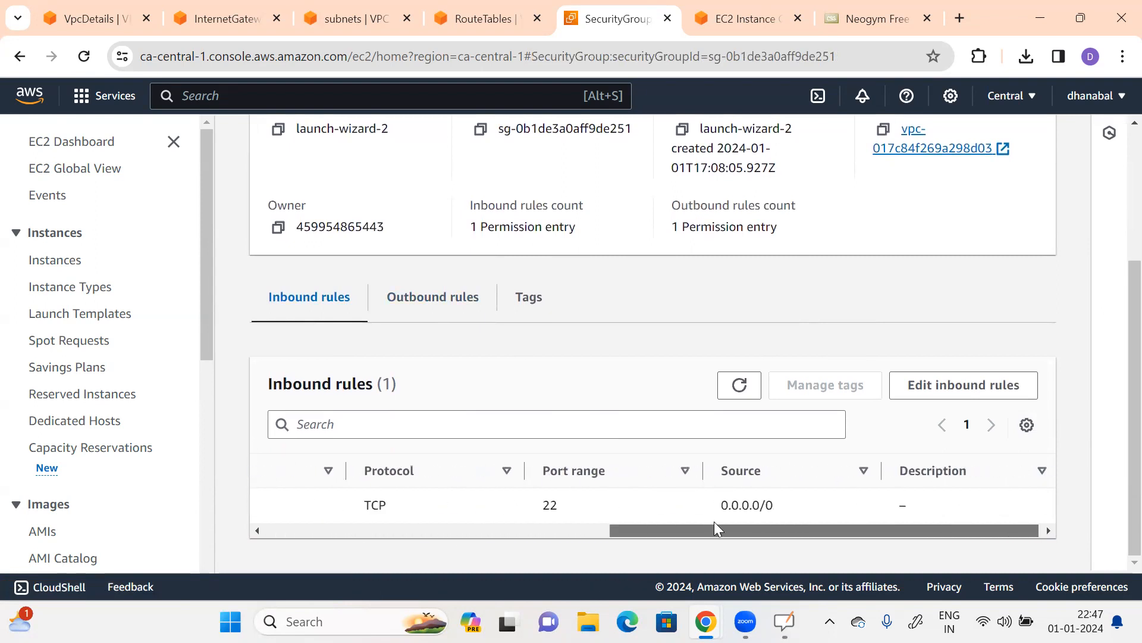
Step: Edit launch-wizard-2's inbound rules by adding a second rule of type HTTP
click(964, 386)
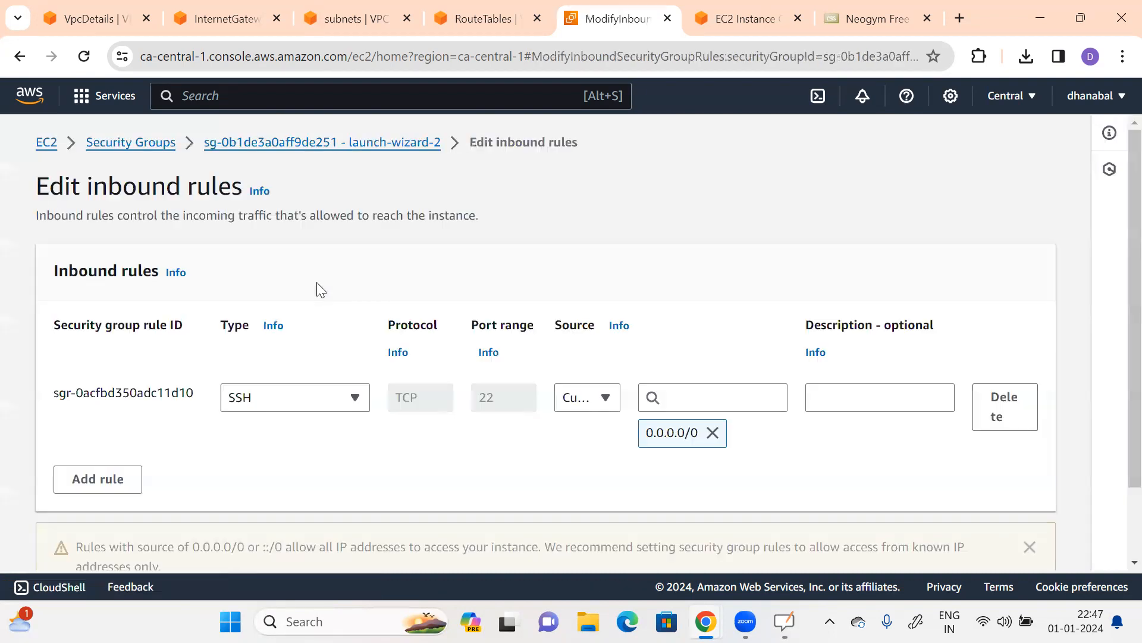
click(108, 481)
scroll(224, 401, down, 3)
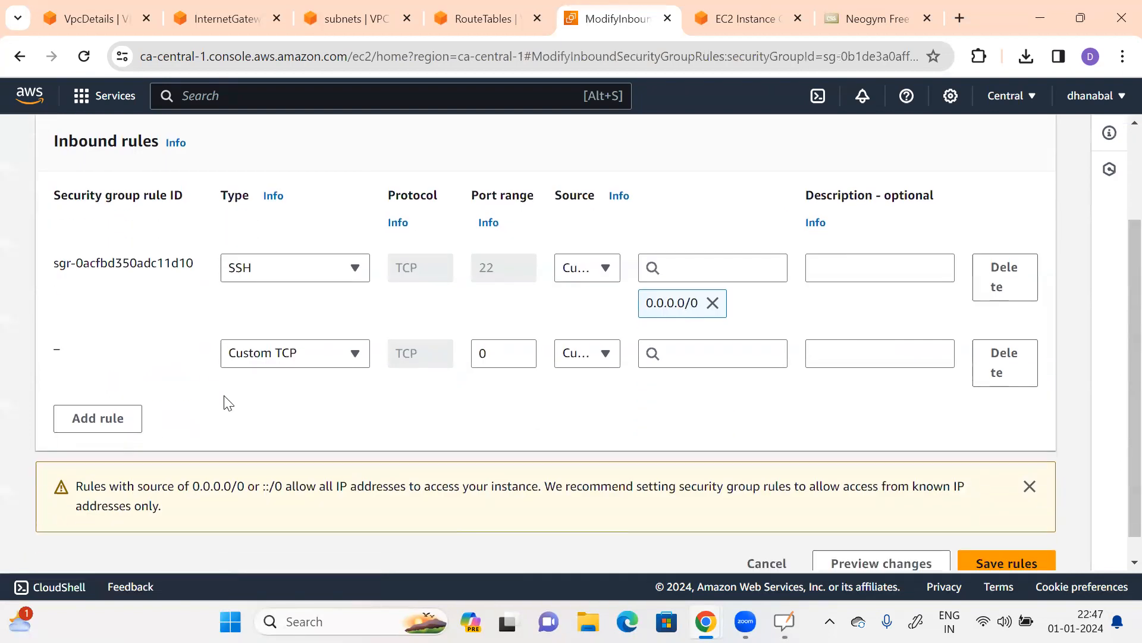
click(335, 336)
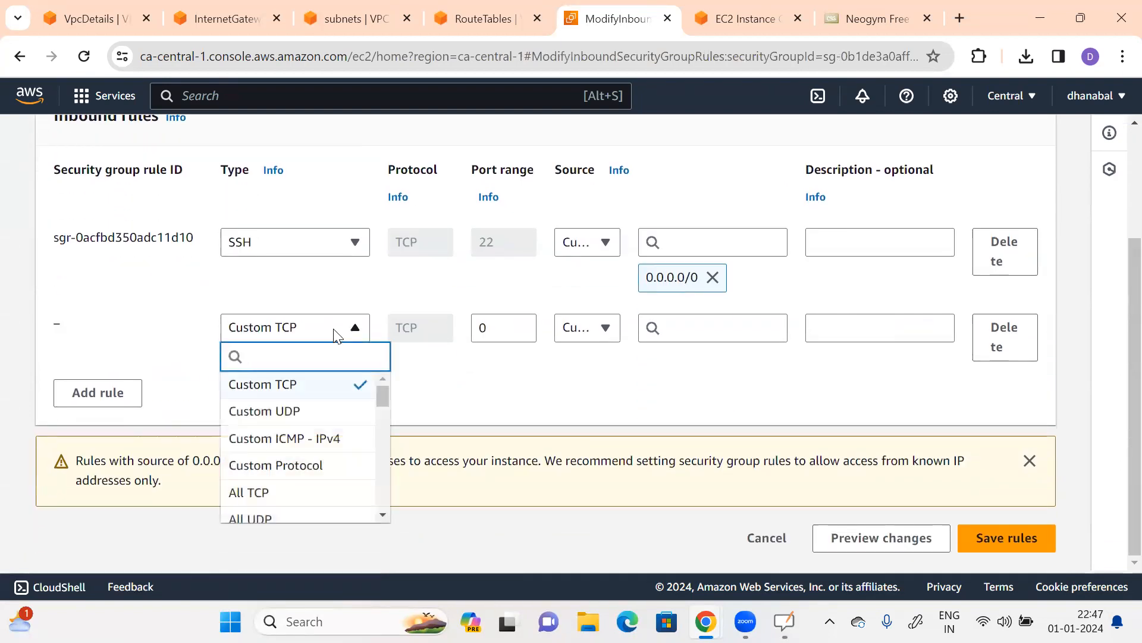
scroll(285, 485, down, 2)
scroll(293, 484, down, 3)
scroll(282, 473, up, 1)
click(265, 467)
double_click(482, 331)
click(293, 360)
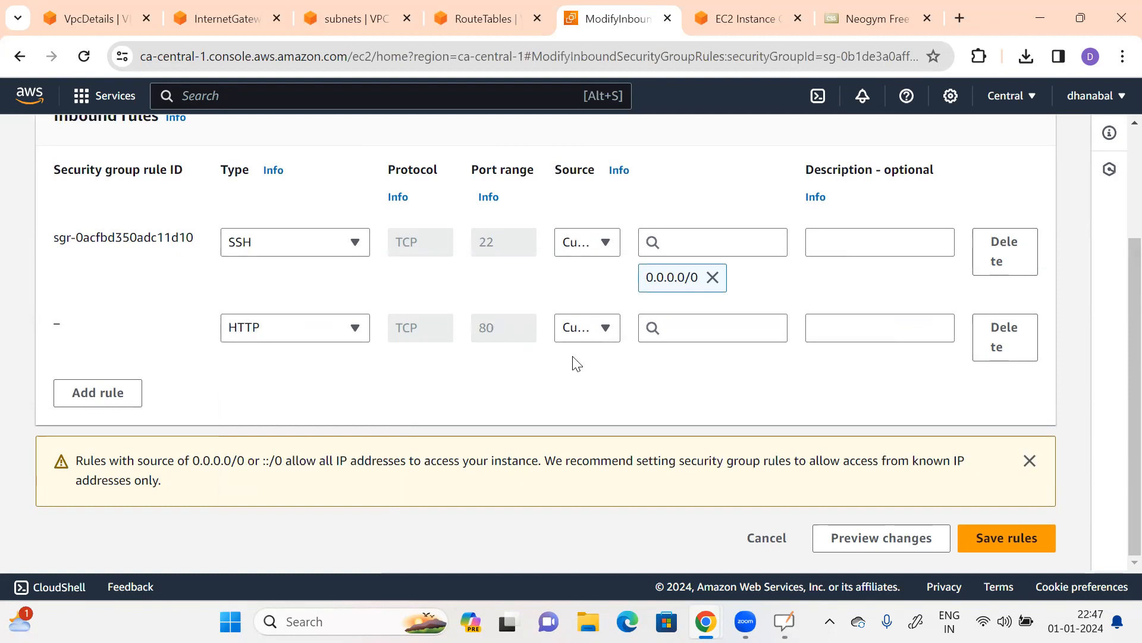
Step: Set the HTTP rule's source to anywhere, 0.0.0.0/0, and save the inbound rules
click(607, 329)
click(583, 386)
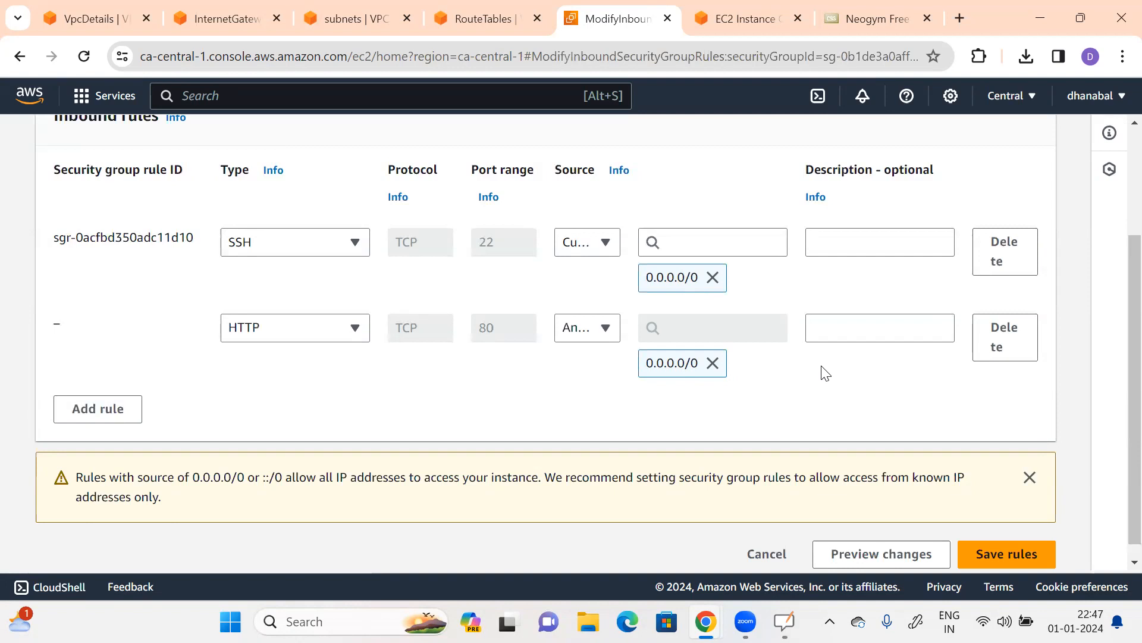
click(992, 555)
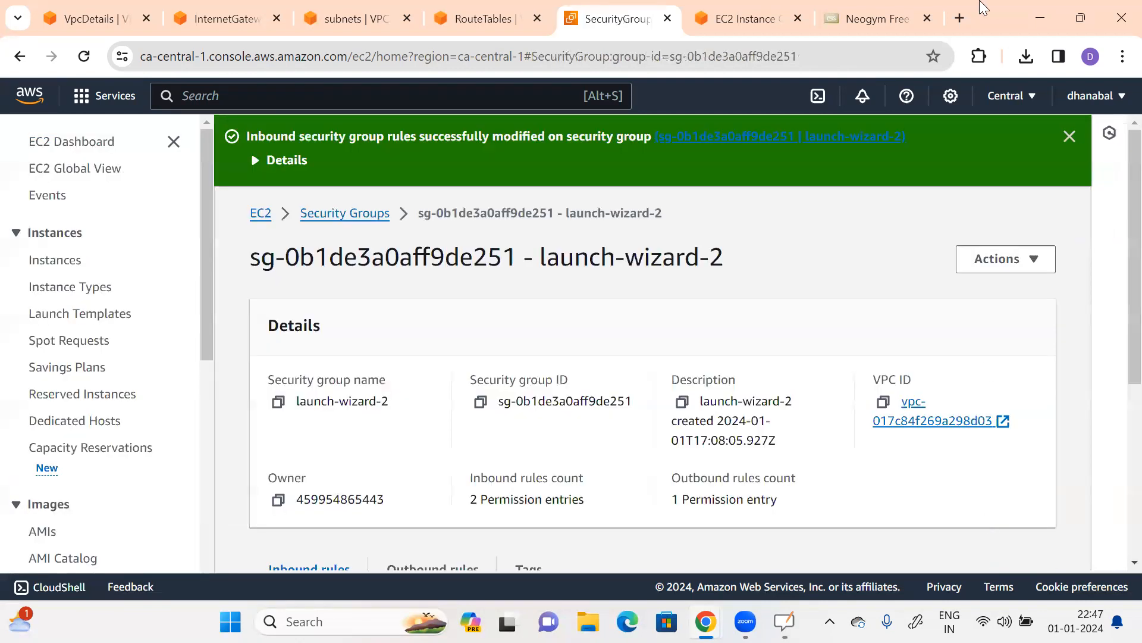
Step: Try to open web-server's public address 15.222.13.111 in a new browser tab, entering the address a second time
click(959, 18)
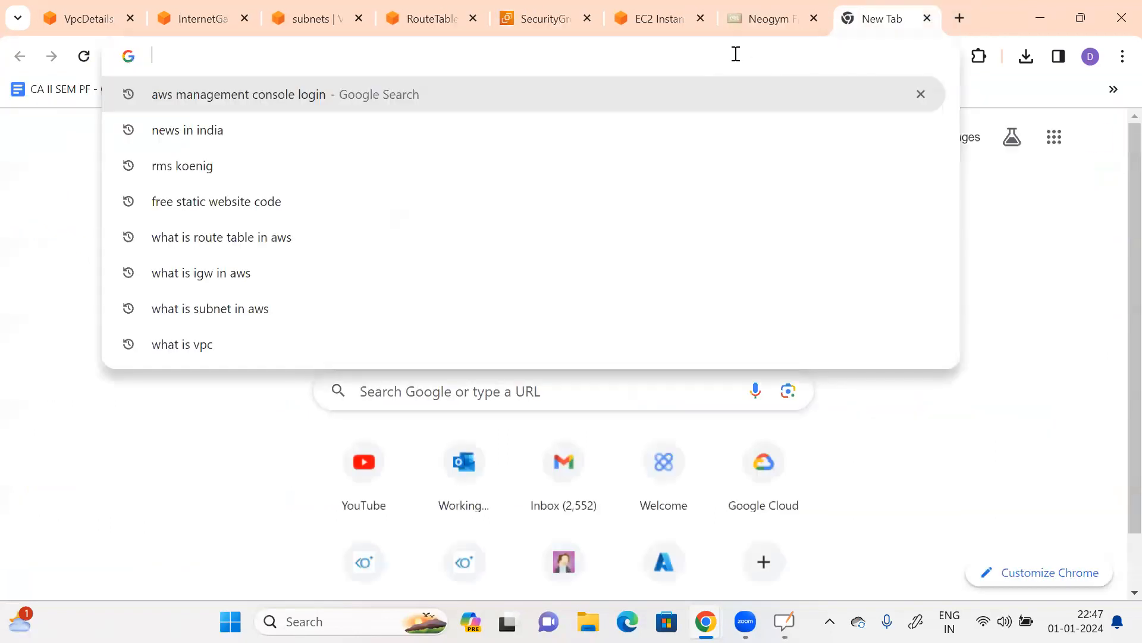
text(15.222.13.111)
key(Return)
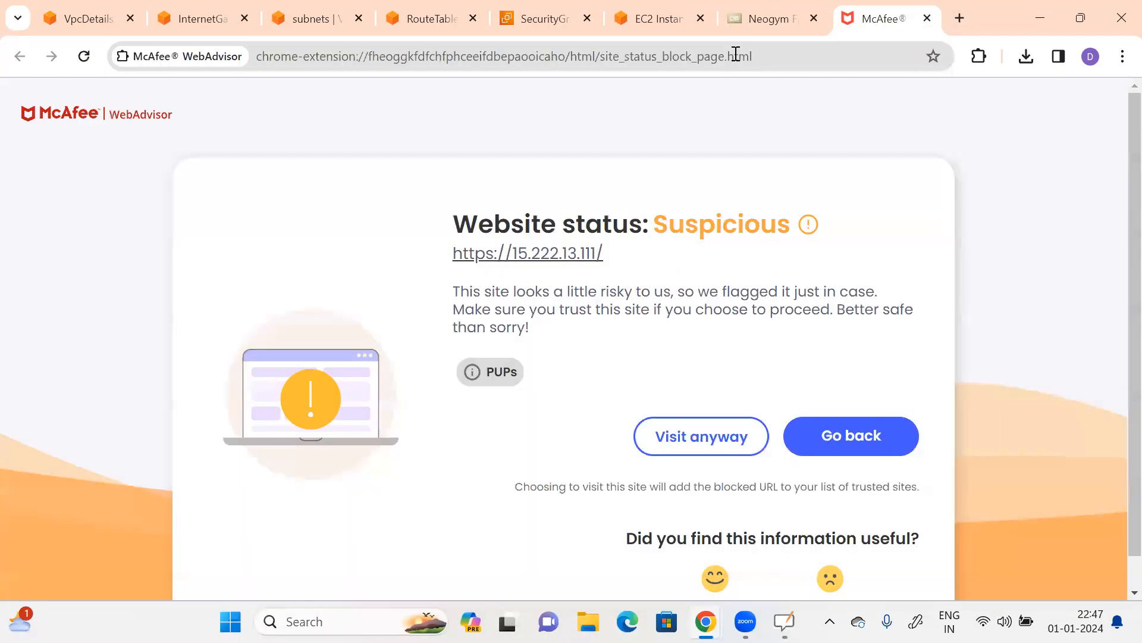
click(699, 63)
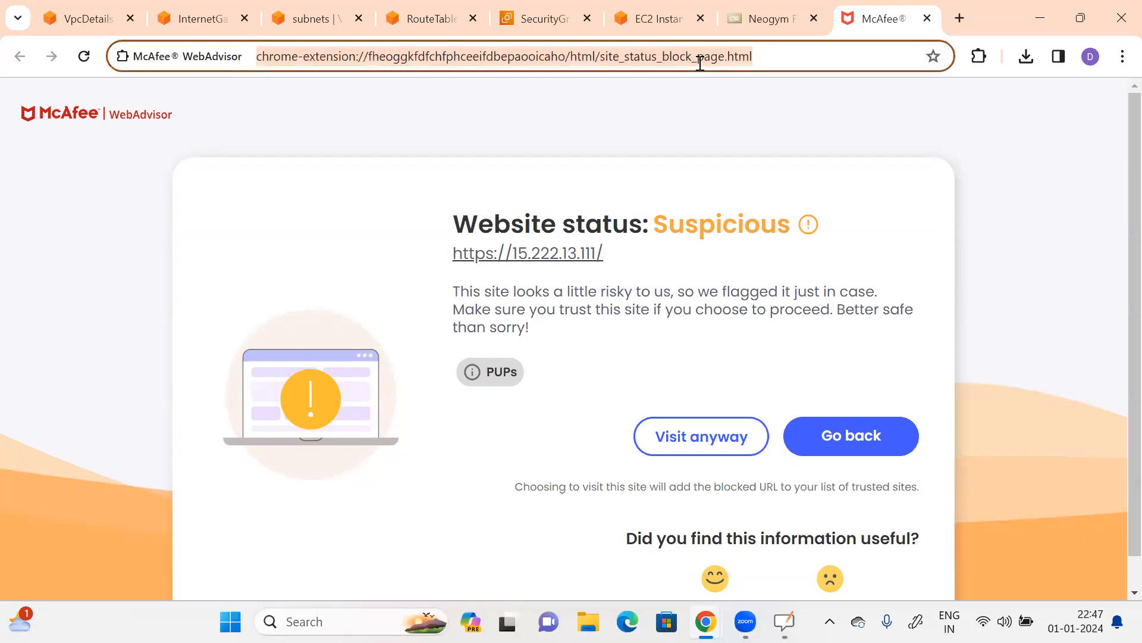
text(15.222.13.111)
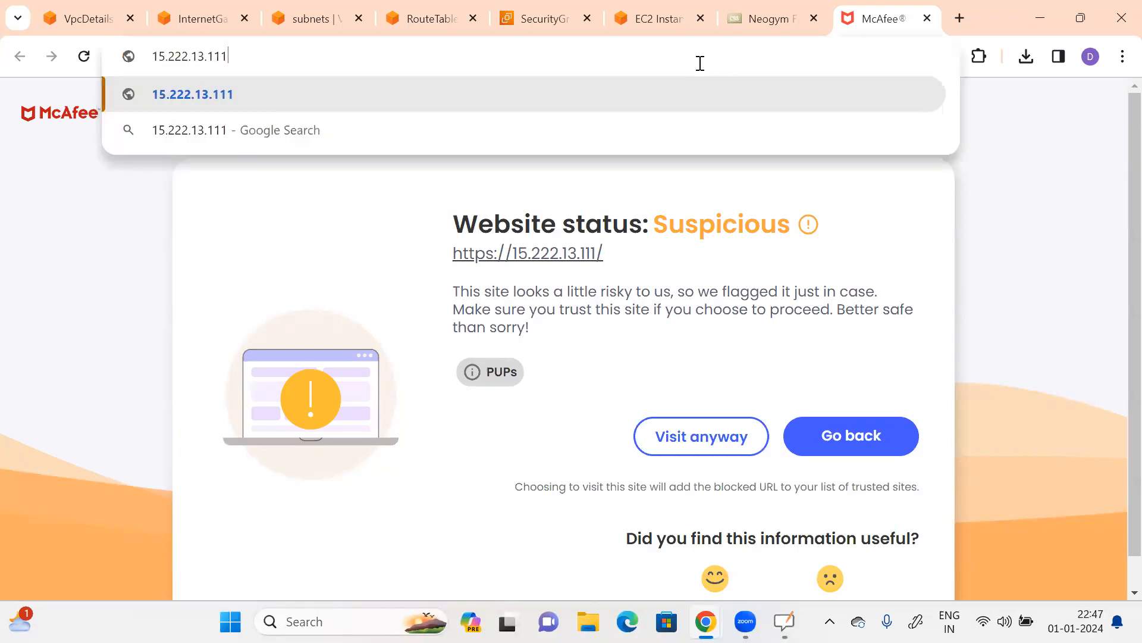
key(Return)
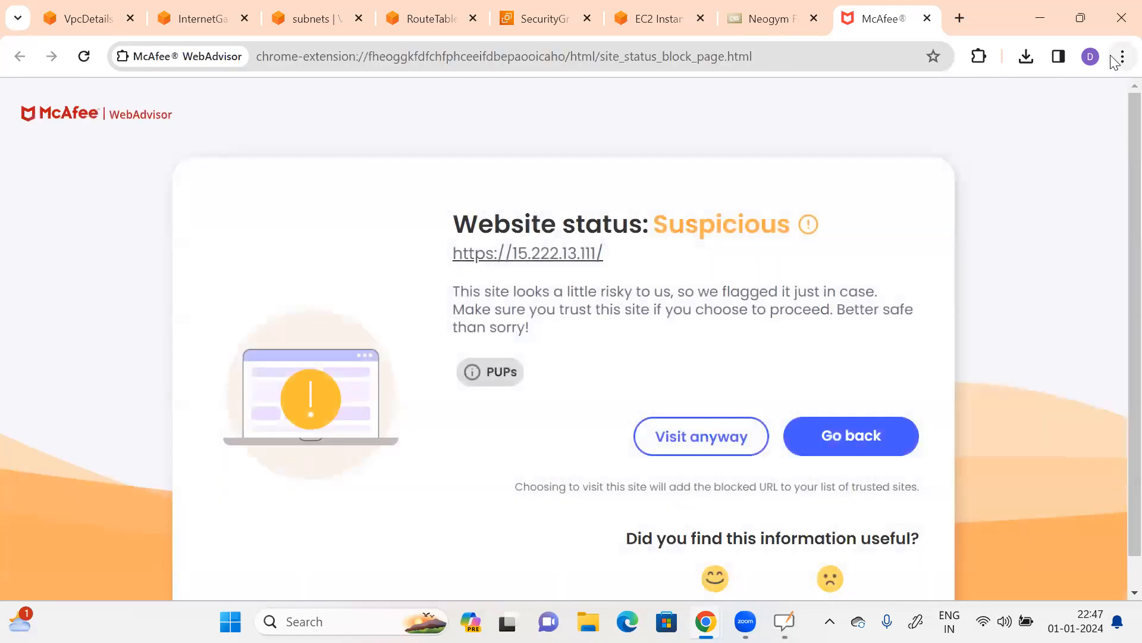
Step: Open a new incognito window and load the hosted website at 15.222.13.111
click(1121, 58)
click(921, 144)
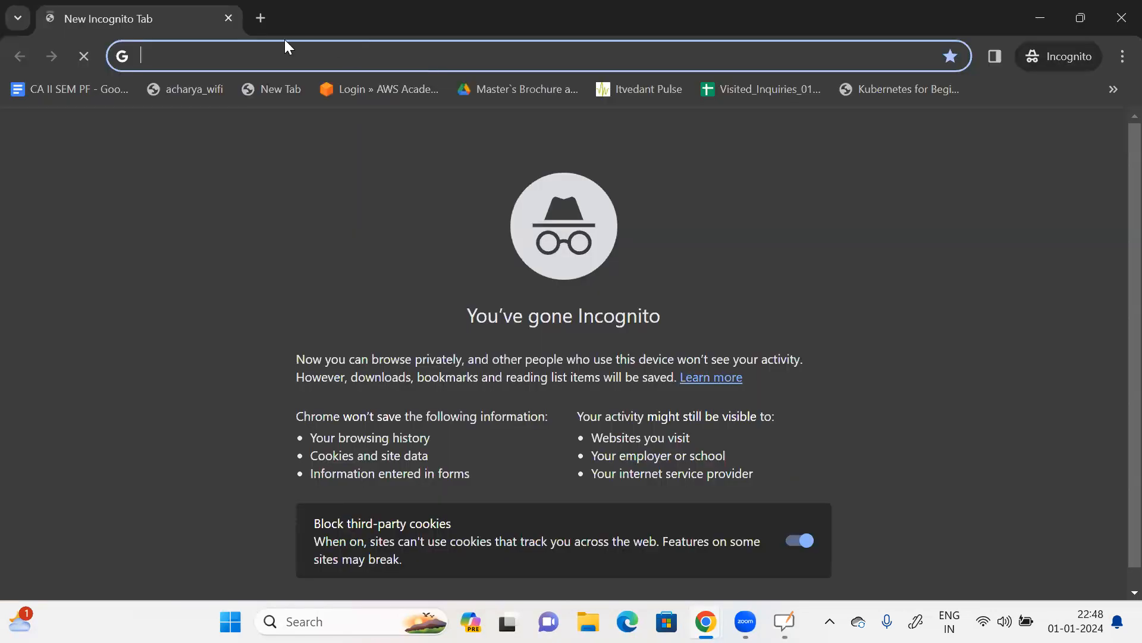
text(15.222.13.111)
key(Return)
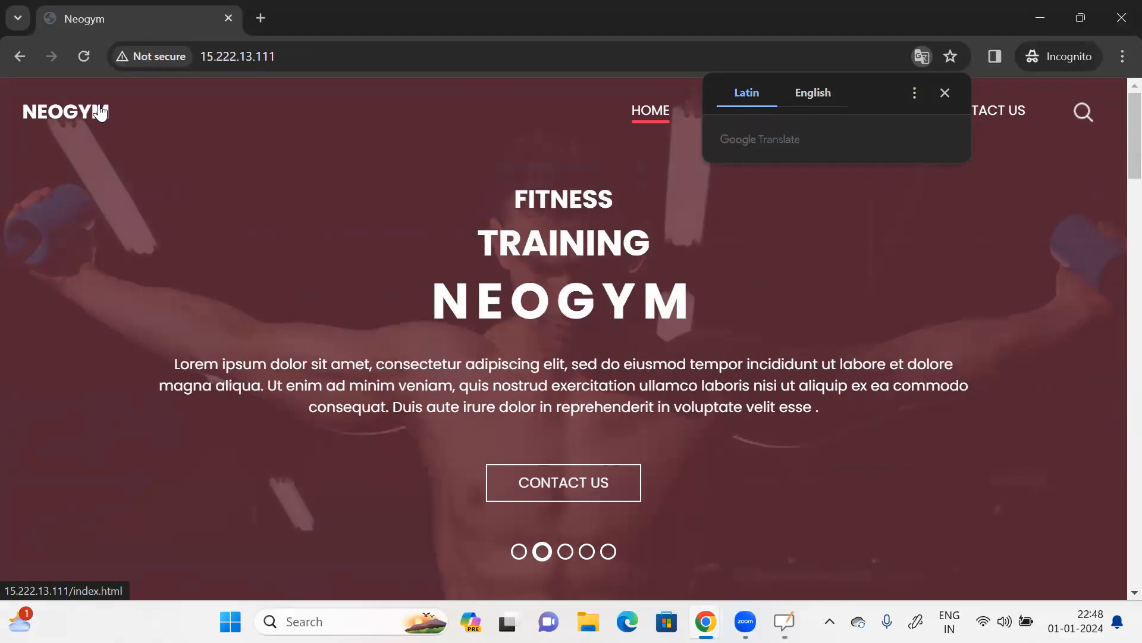
Step: Switch to the OpenBoard whiteboard and review the handwritten list from VPC to static website hosting against the loaded Neogym page
key(alt+Tab)
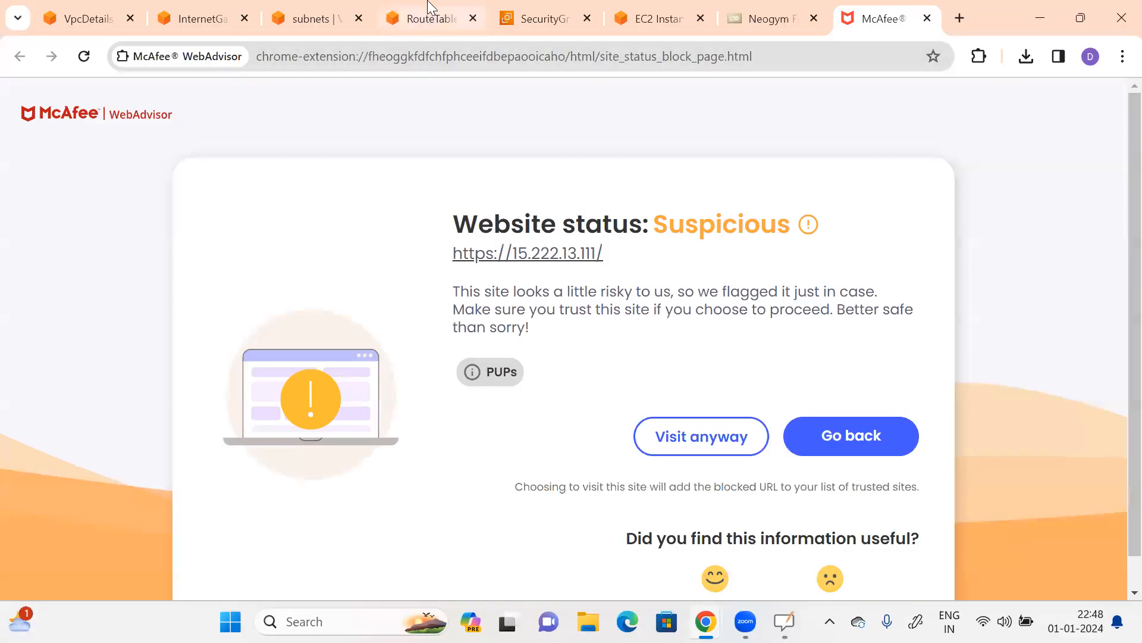
key(alt+Tab)
key(alt+Tab)
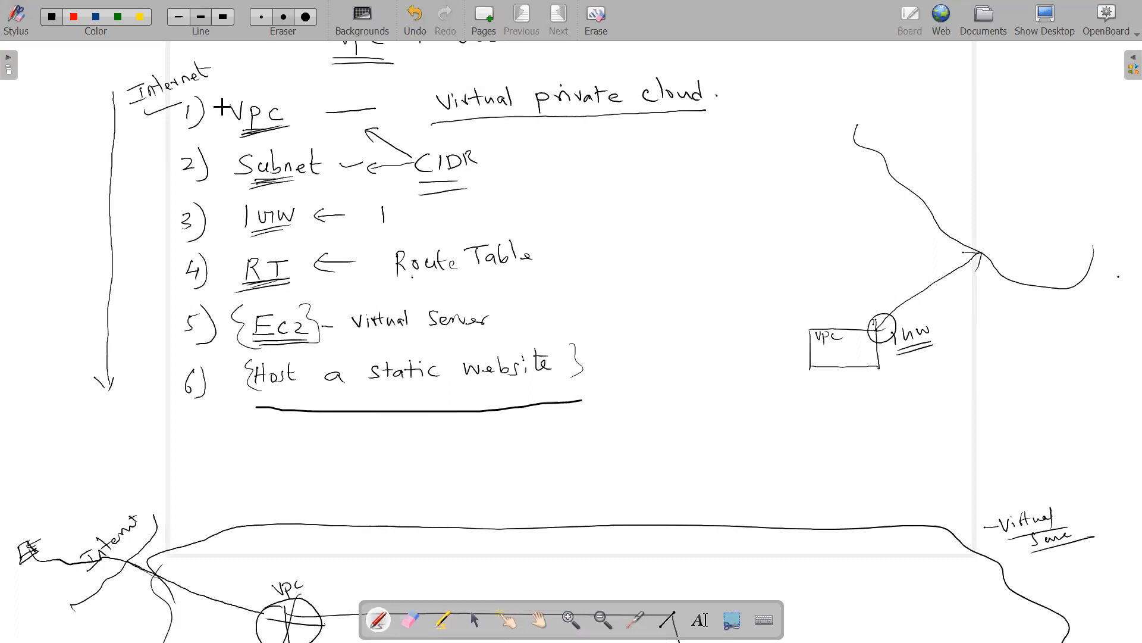
scroll(276, 361, up, 2)
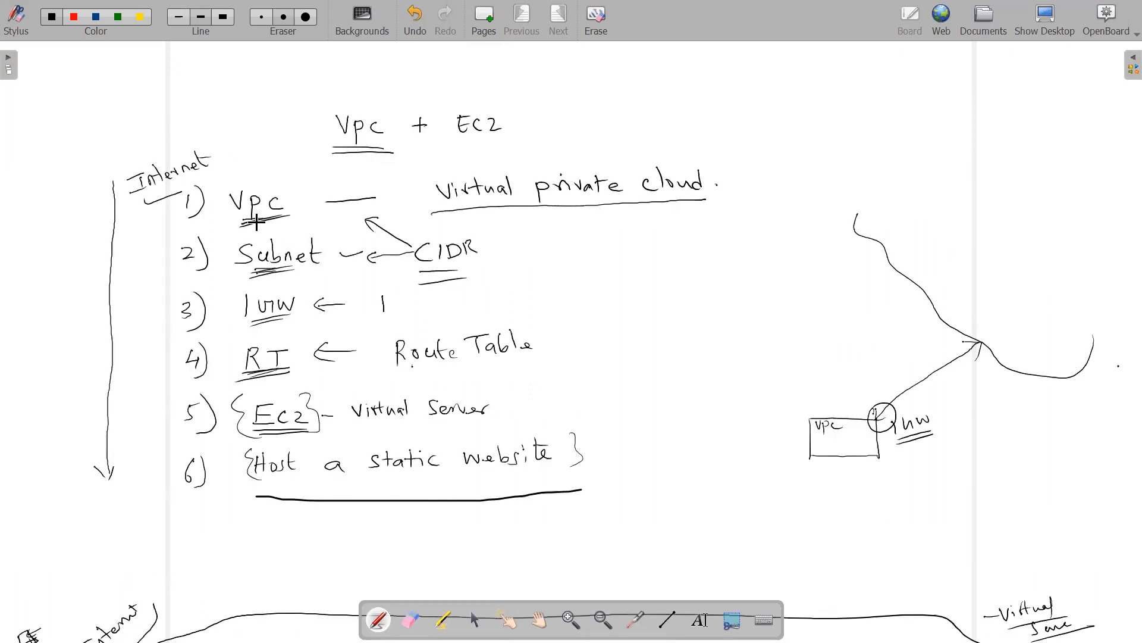
scroll(282, 241, down, 2)
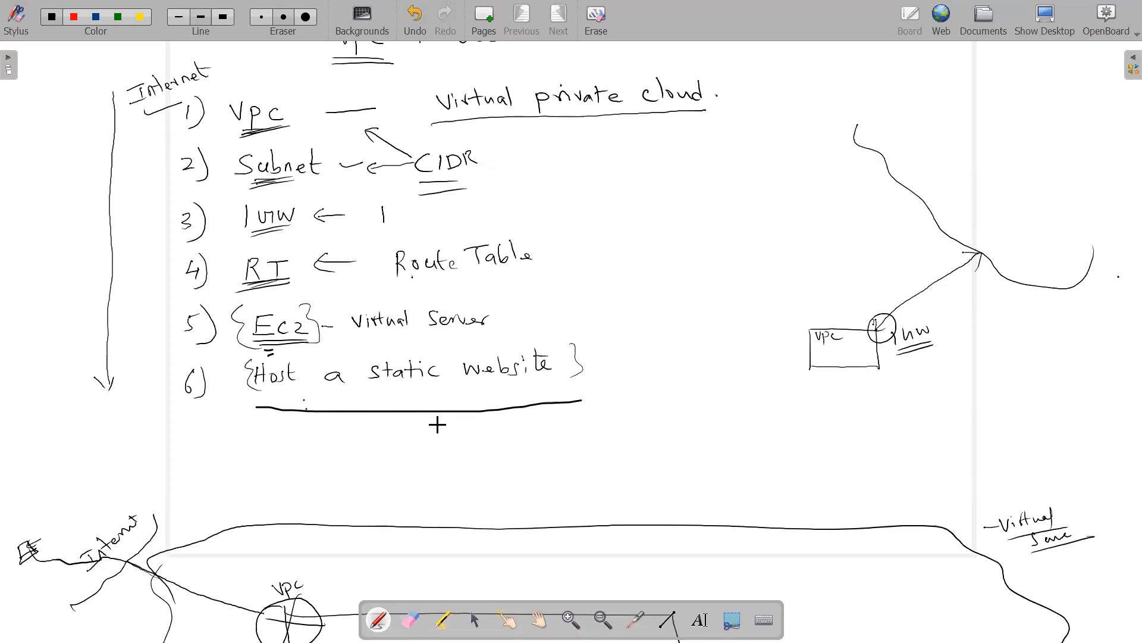
key(alt+Tab)
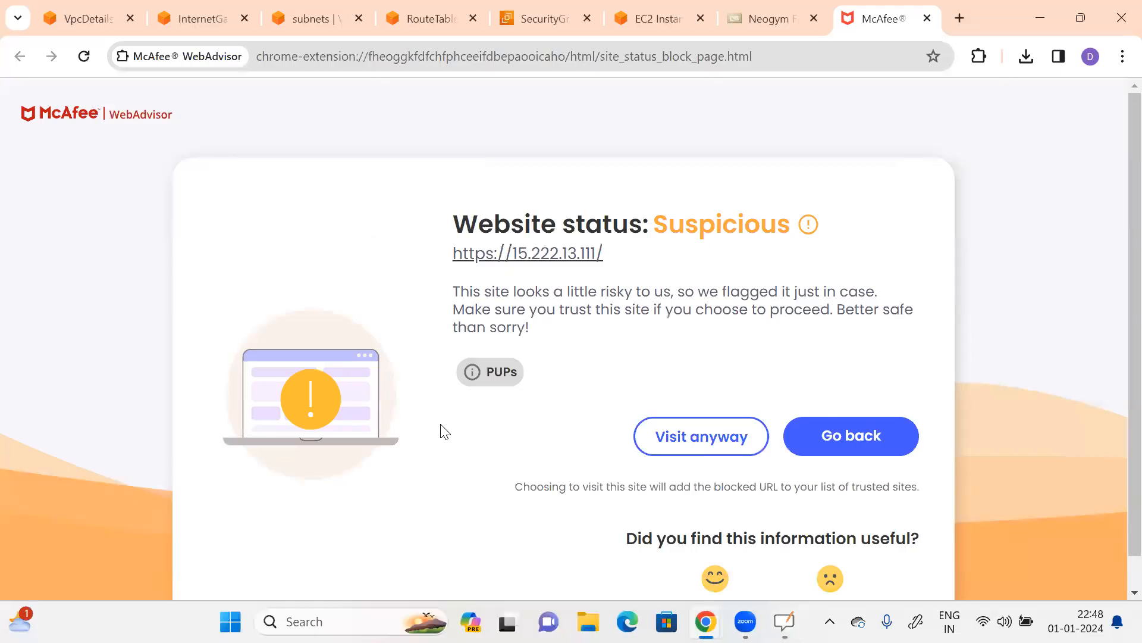
key(alt+Tab)
scroll(444, 423, down, 3)
key(alt+Tab)
click(444, 423)
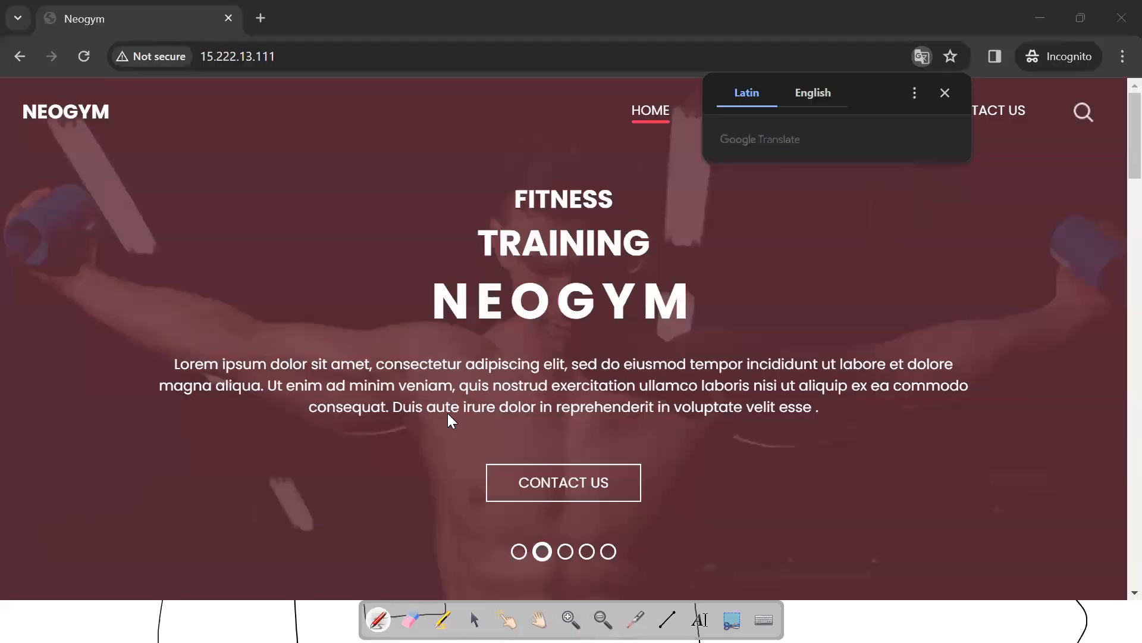
key(alt+Tab)
key(alt+Tab)
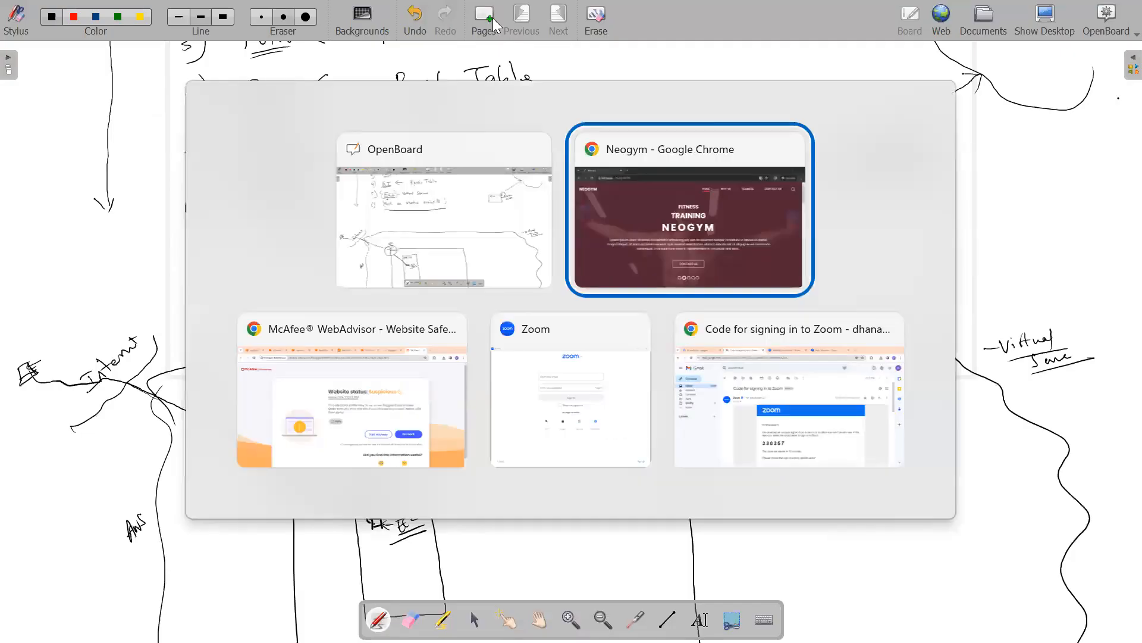
Step: In the AWS console, find the Route 53 service, open the hosted zone cloudmasters.mobi and start creating a record
click(633, 24)
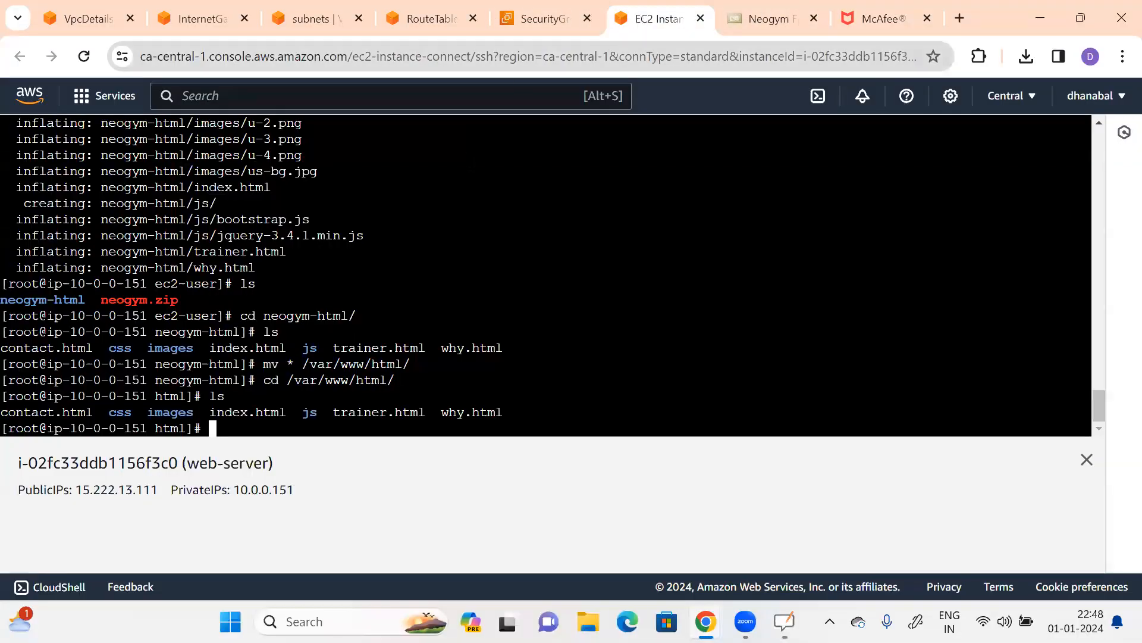
click(440, 23)
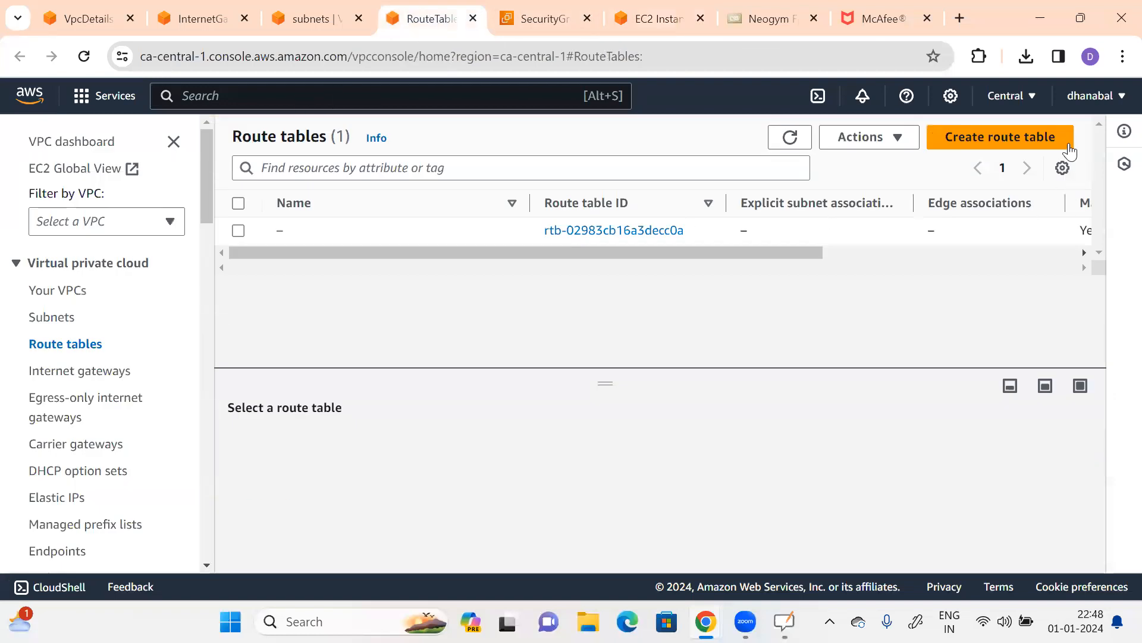
click(240, 105)
text(route 53)
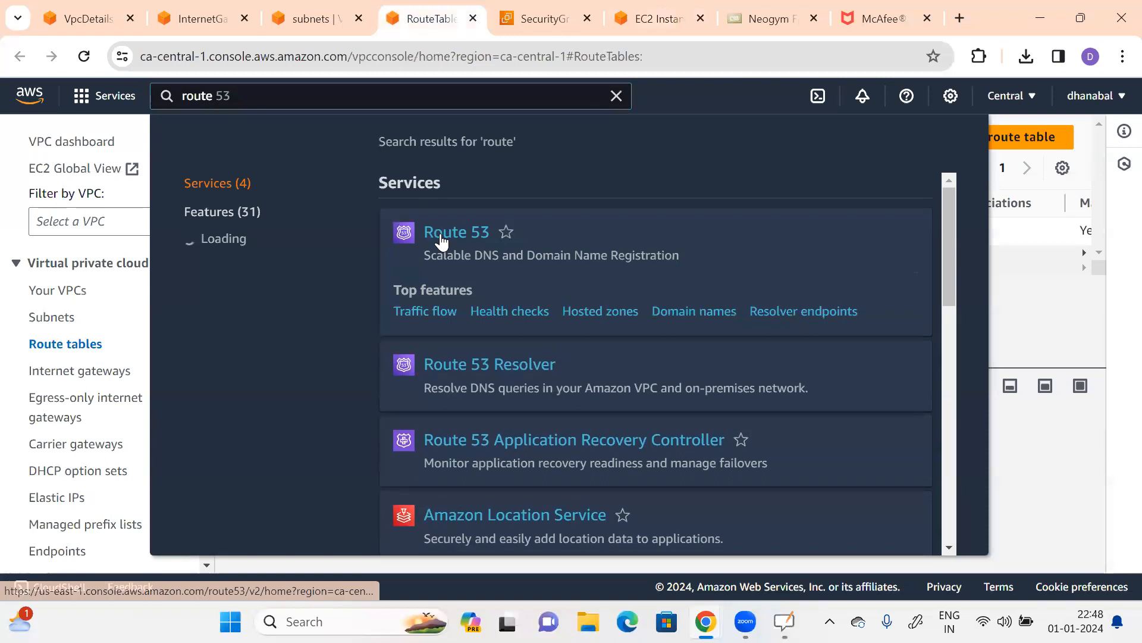
click(441, 237)
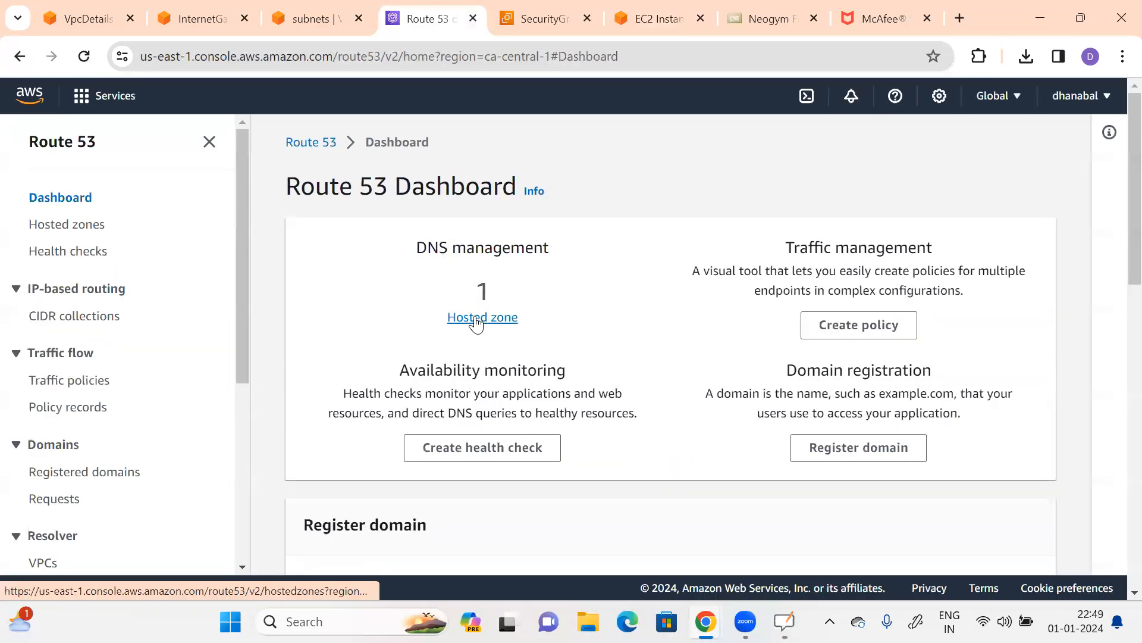
click(477, 321)
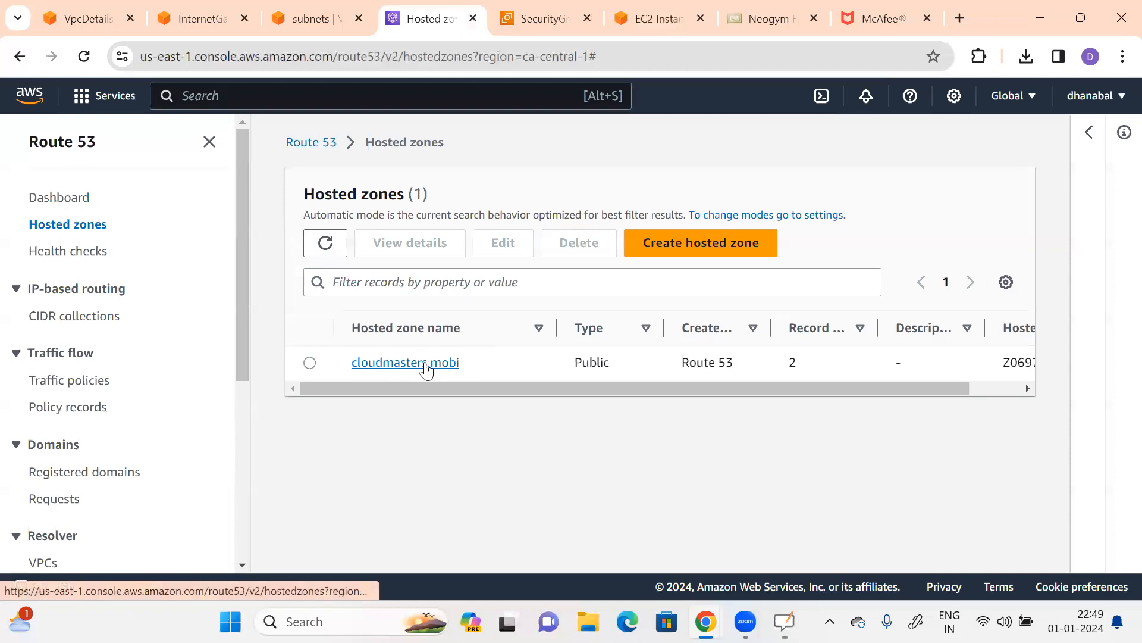
click(411, 363)
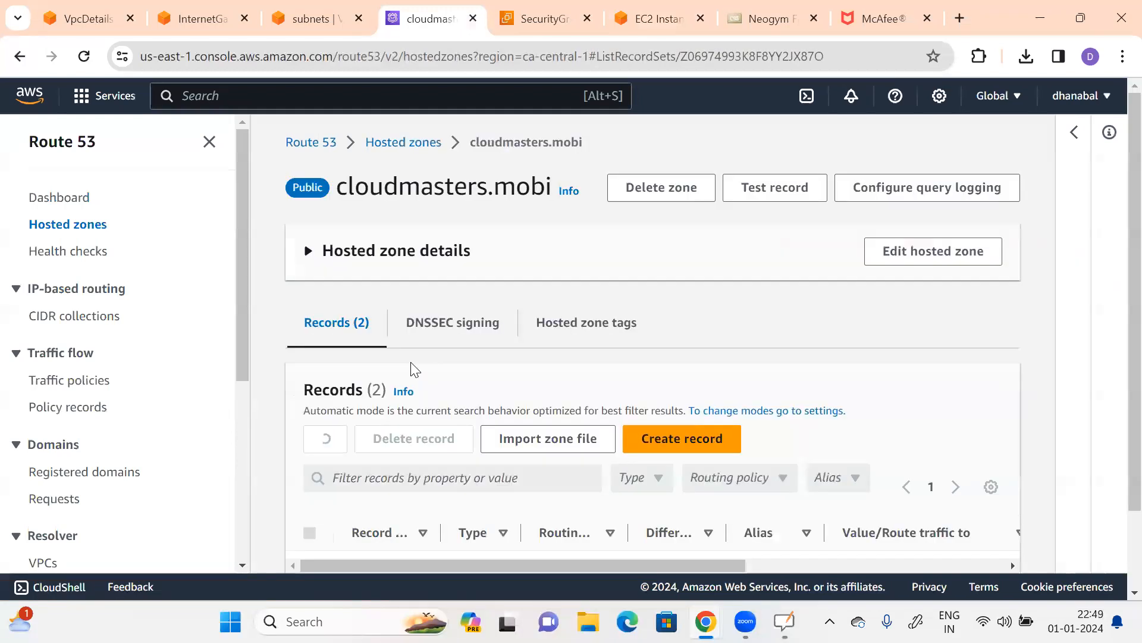
scroll(595, 364, down, 3)
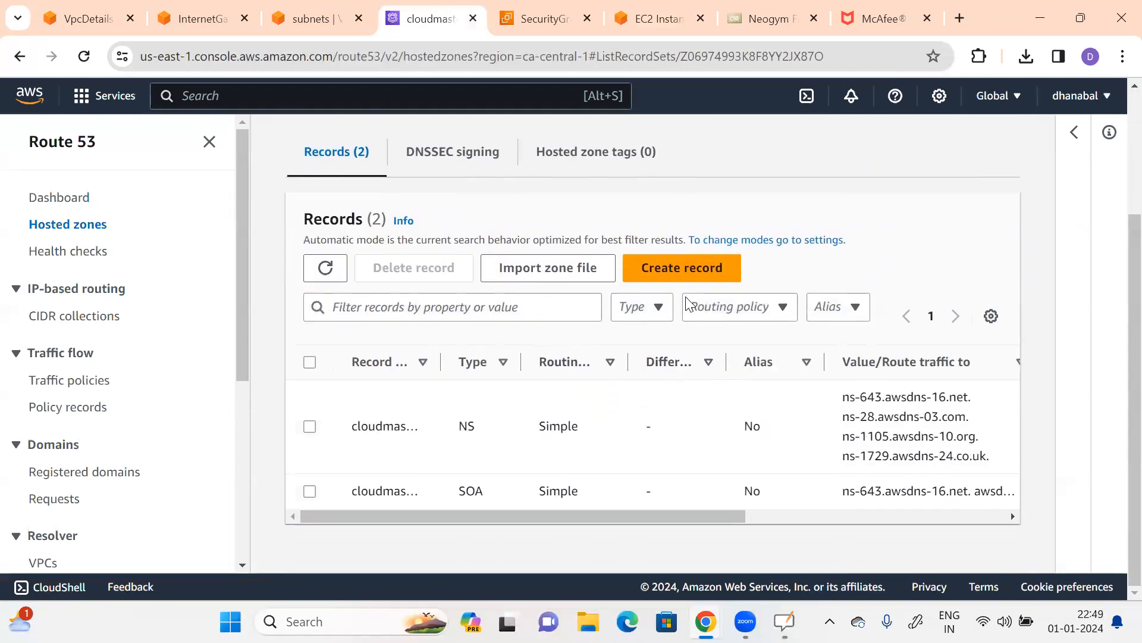
click(677, 271)
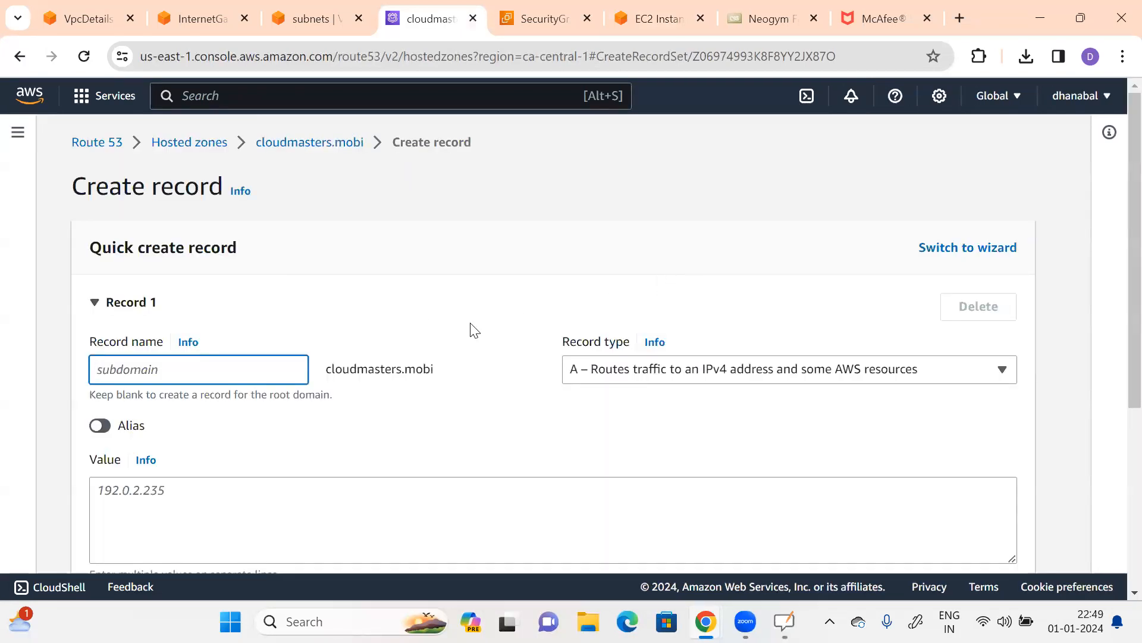
Step: Switch to OpenBoard and handwrite "IP ↔ DNS" in the blank area below the AWS diagram, underlining it and circling "IP"
key(alt+Tab)
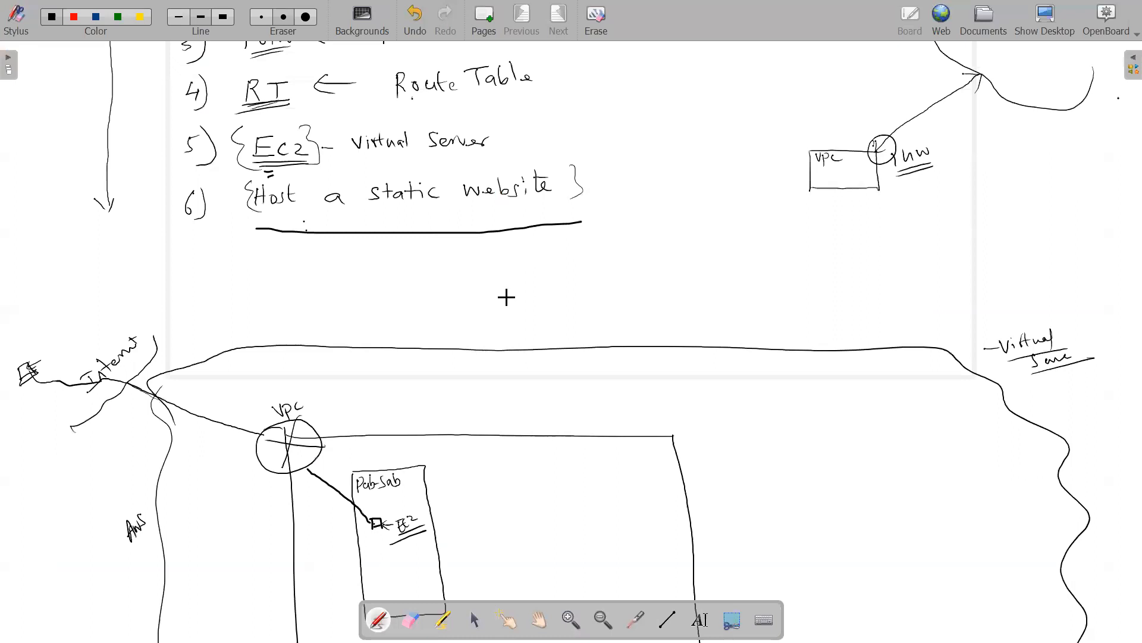
scroll(506, 295, down, 10)
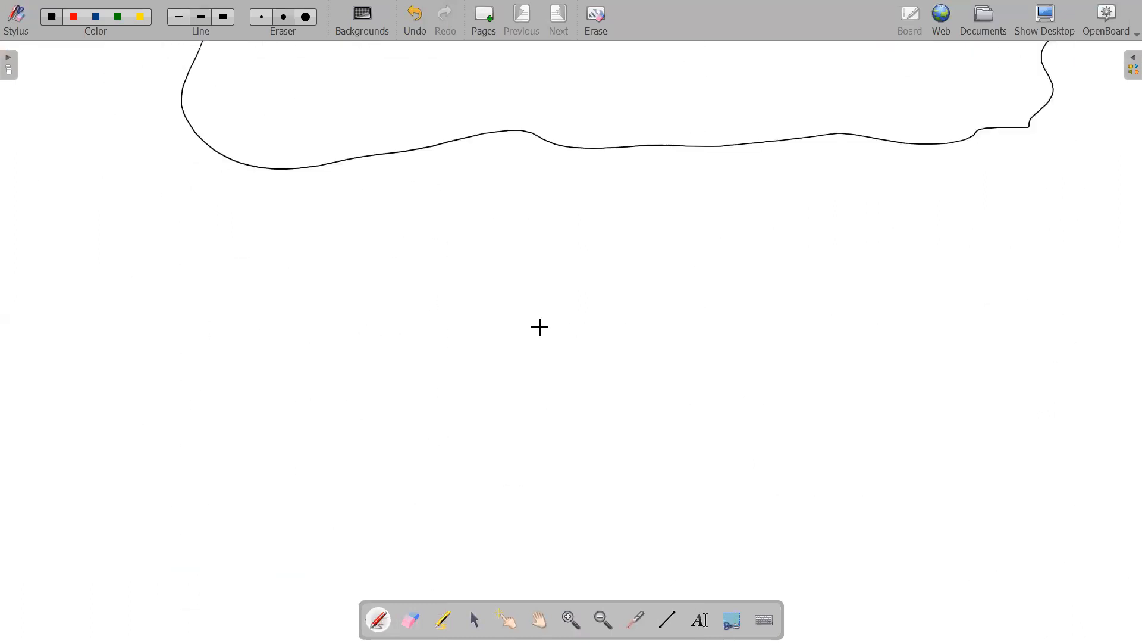
drag(352, 300, 372, 296)
drag(364, 301, 372, 316)
mouse_move(377, 307)
mouse_down()
mouse_move(381, 318)
mouse_move(526, 294)
mouse_move(542, 308)
mouse_up()
drag(456, 304, 429, 316)
drag(331, 341, 582, 319)
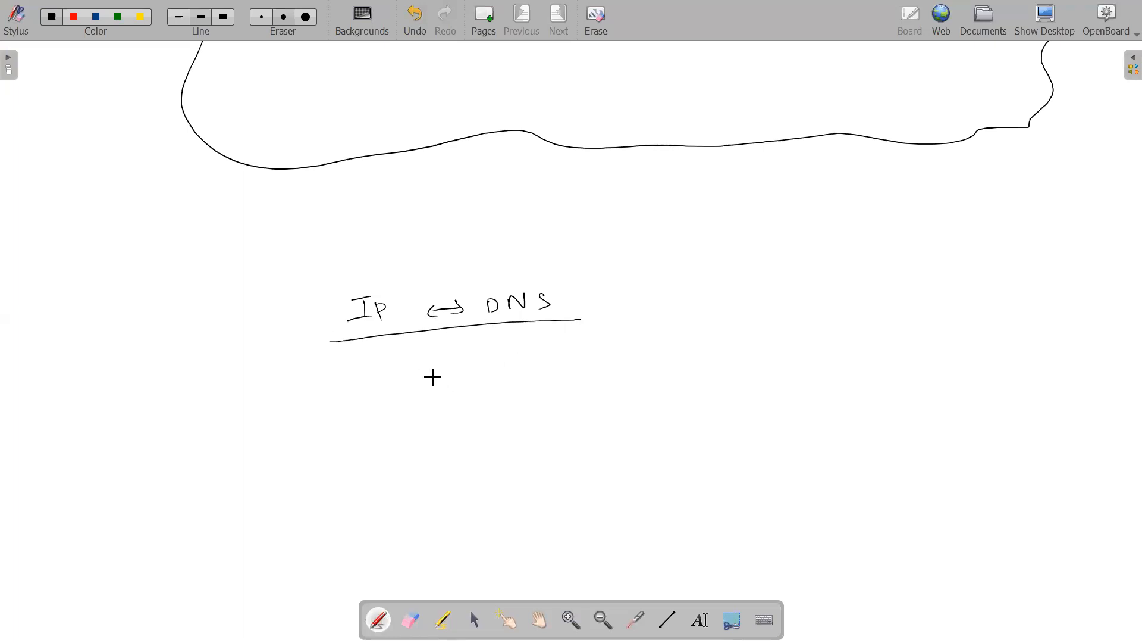
mouse_move(365, 277)
mouse_down()
mouse_move(336, 301)
mouse_move(369, 277)
mouse_up()
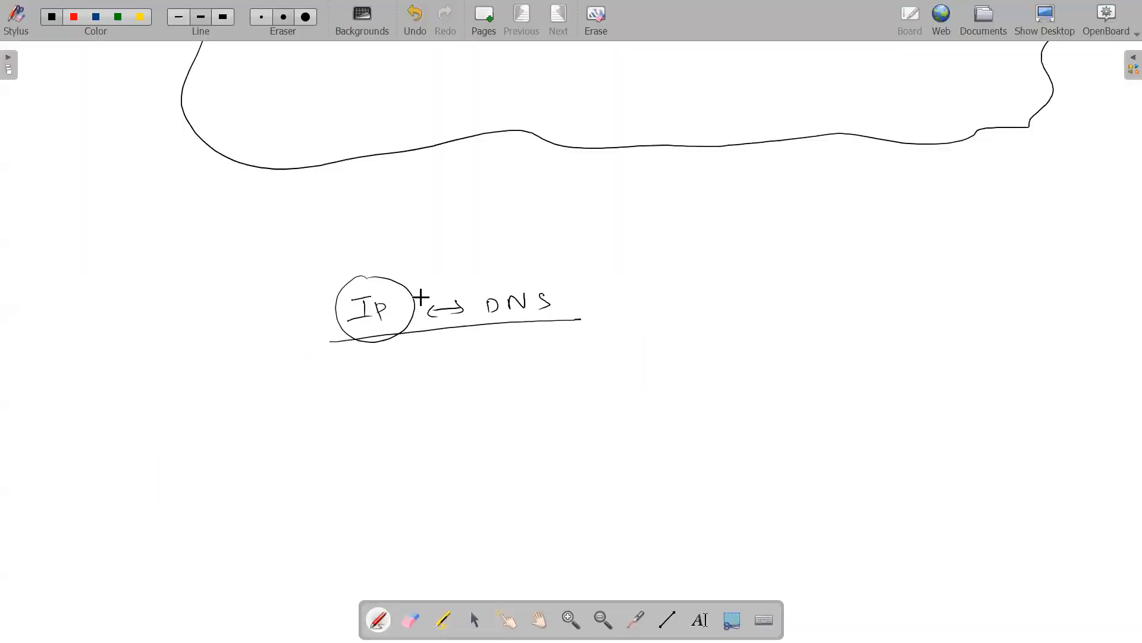
scroll(420, 291, up, 5)
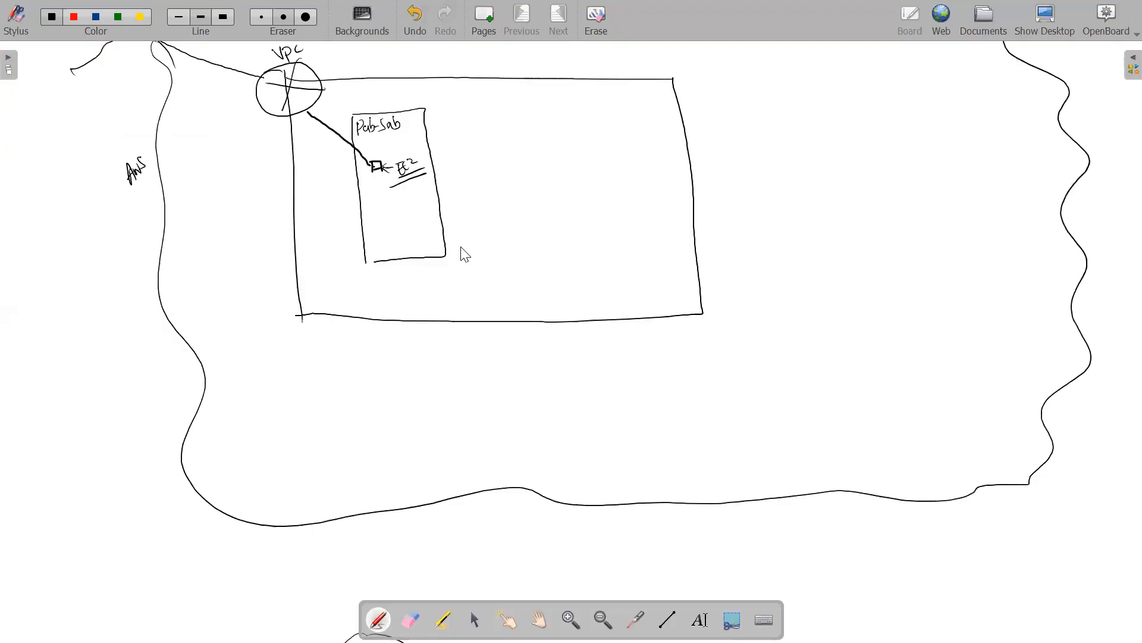
Step: Switch to the Route 53 record form in the browser and enter record name www with value 15.222.13.111
key(alt+Tab)
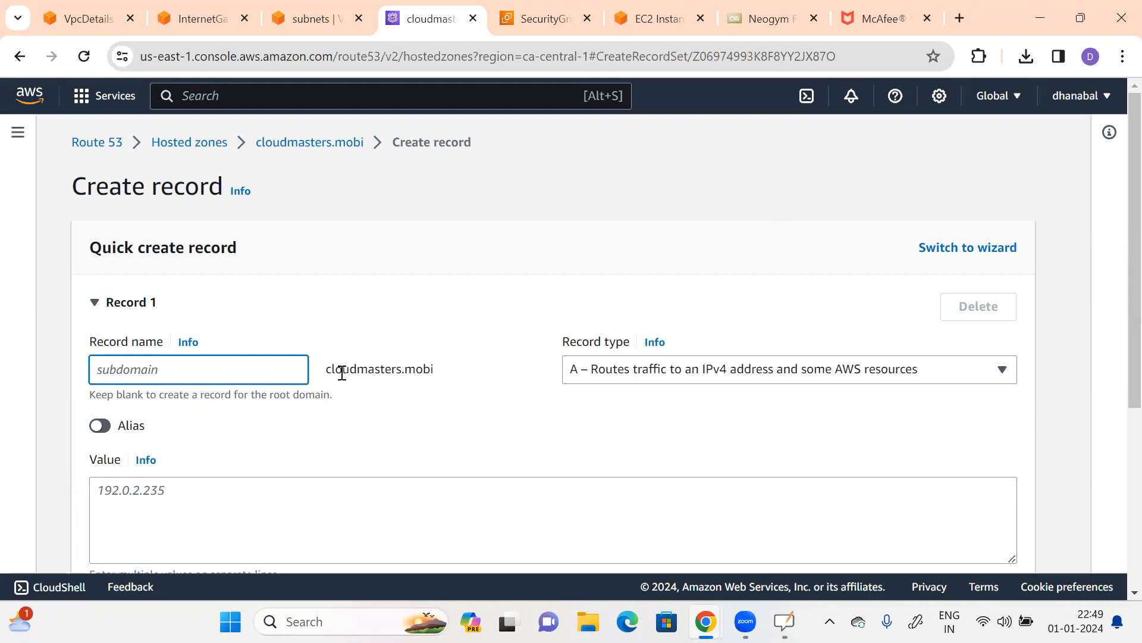
text(www)
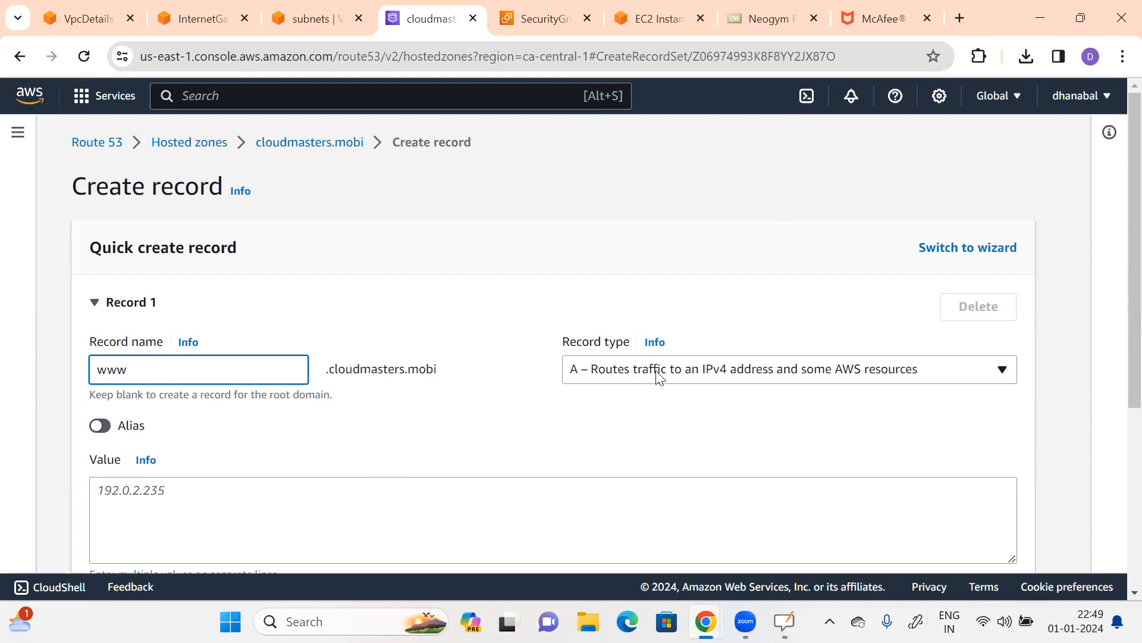
click(284, 518)
text(15.222.13.111)
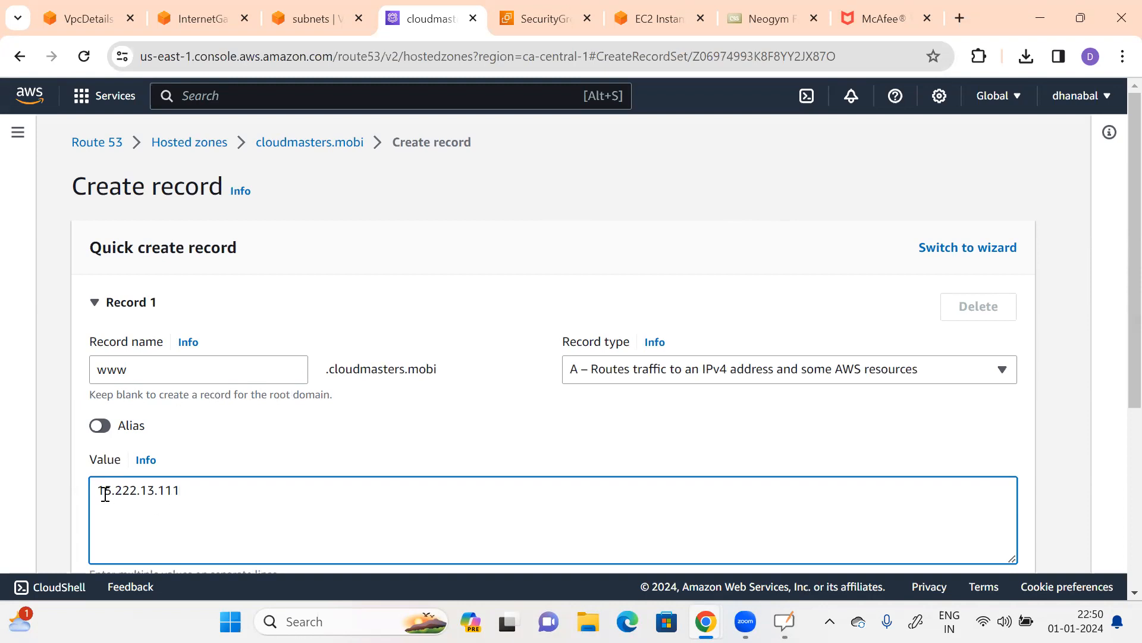
Step: Check the public IPv4 address in the EC2 details of instance web-server, and return to the Route 53 record form
click(654, 18)
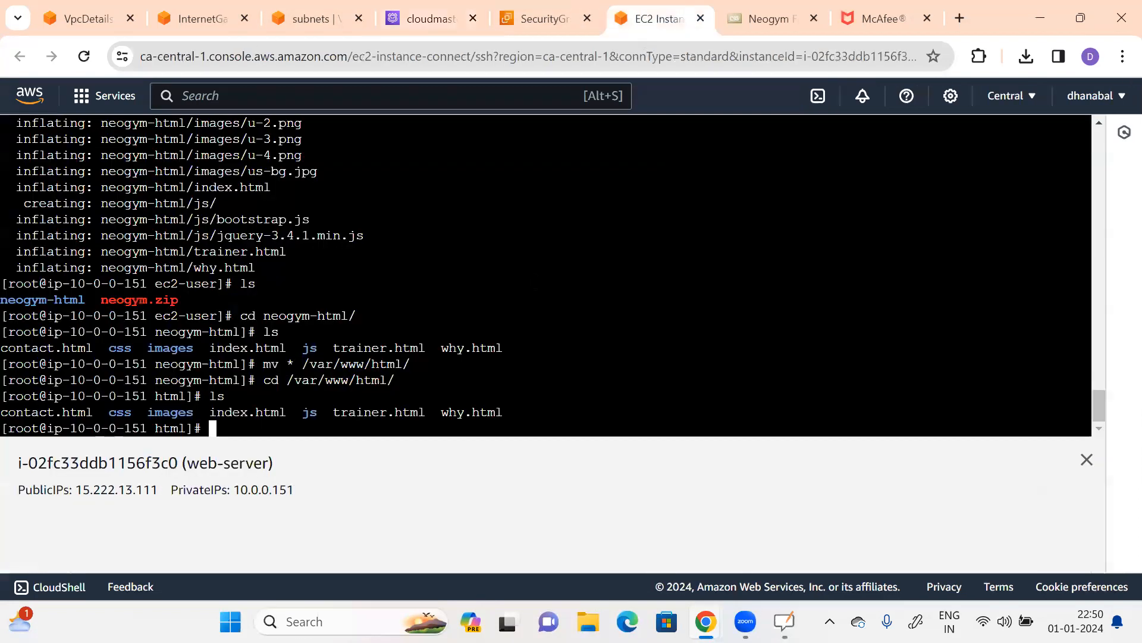
click(539, 18)
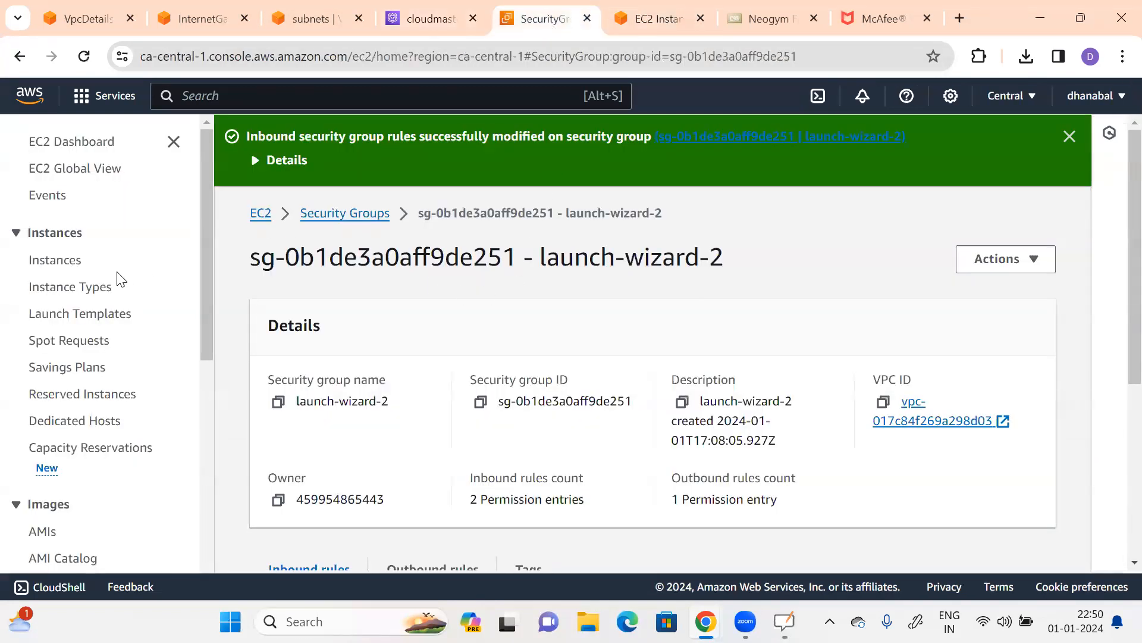
click(51, 260)
click(482, 275)
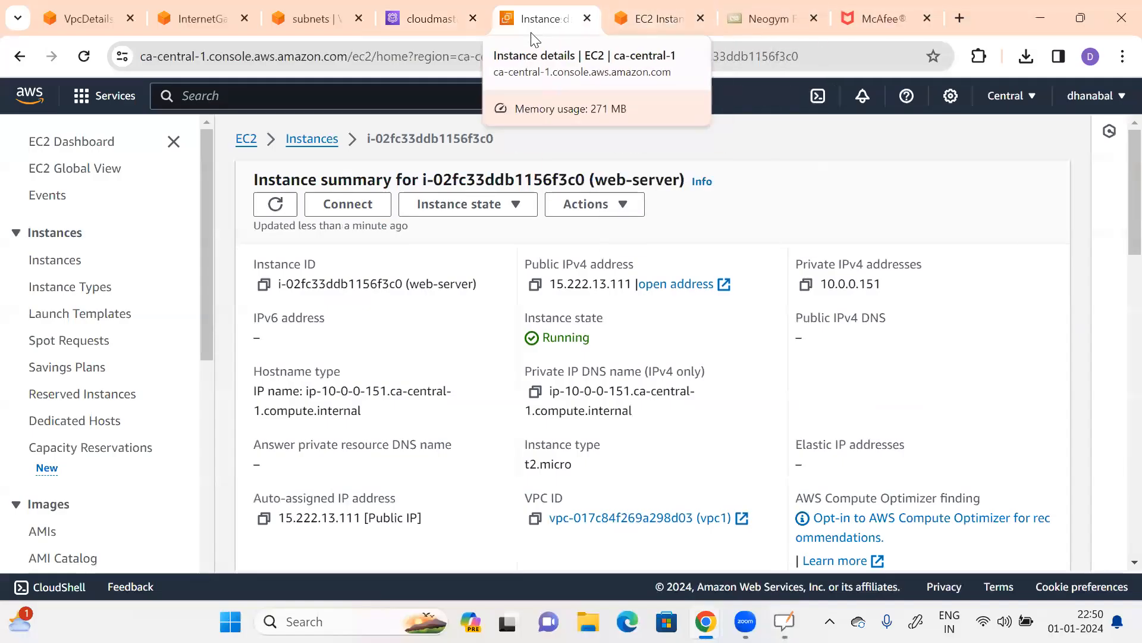
click(418, 24)
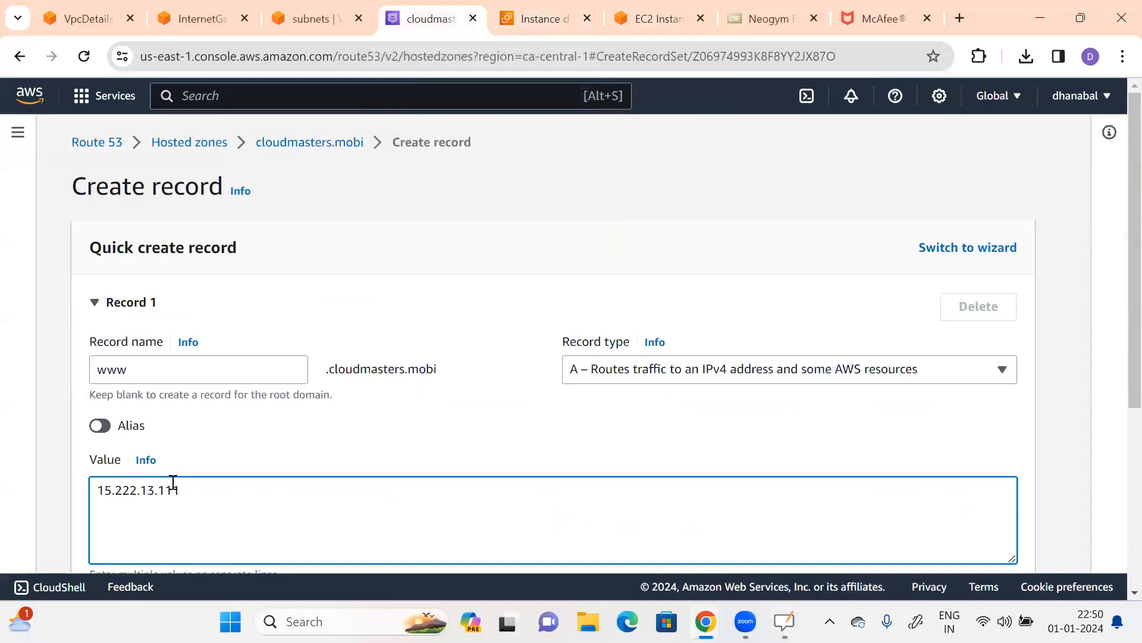
Step: Review the record's name, domain and IP value against the available record types, keeping type A for IPv4 addresses
double_click(93, 370)
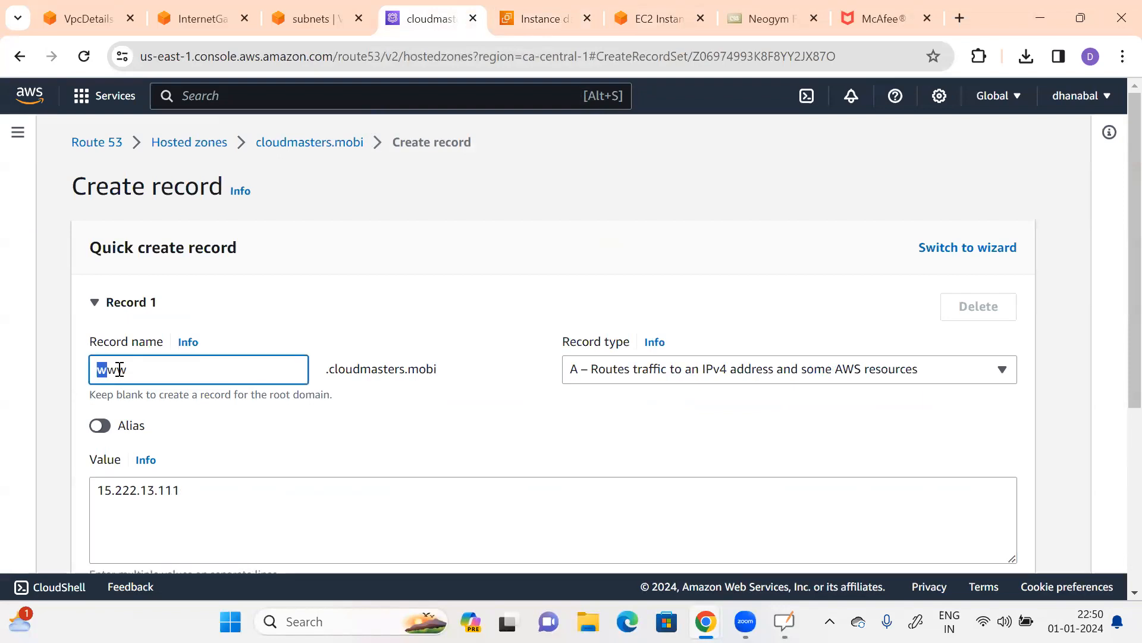
click(442, 372)
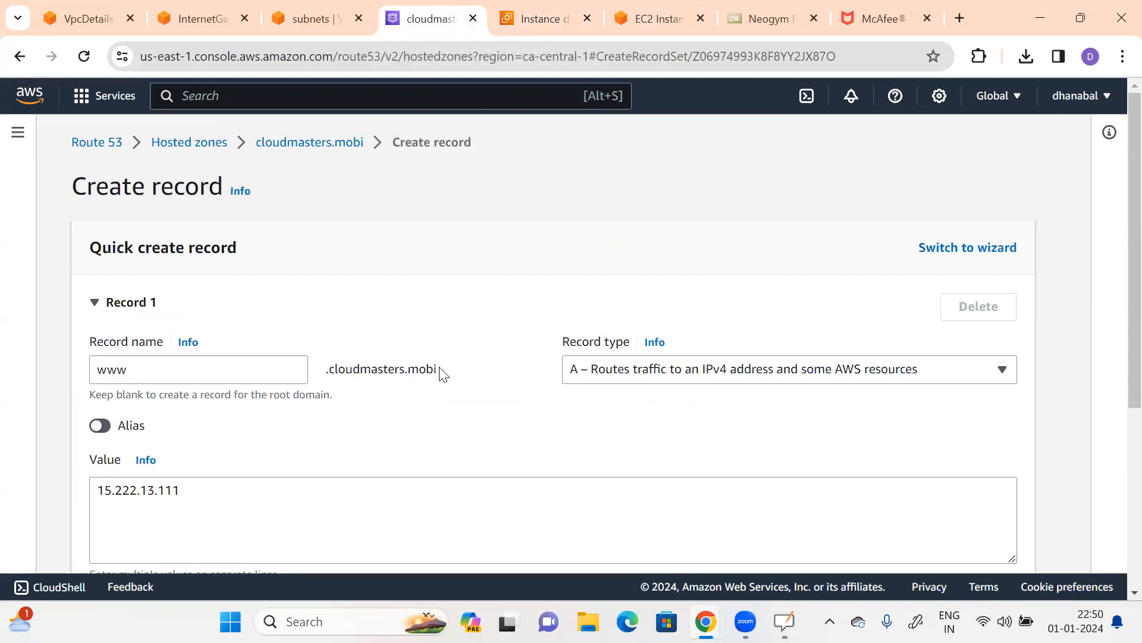
triple_click(377, 369)
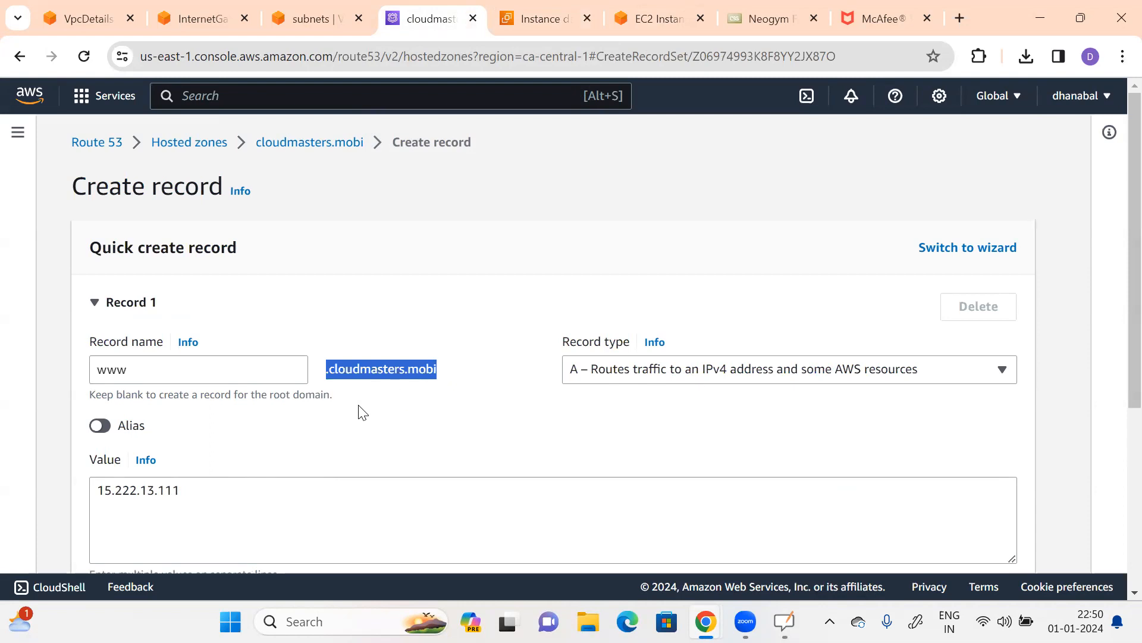
click(133, 497)
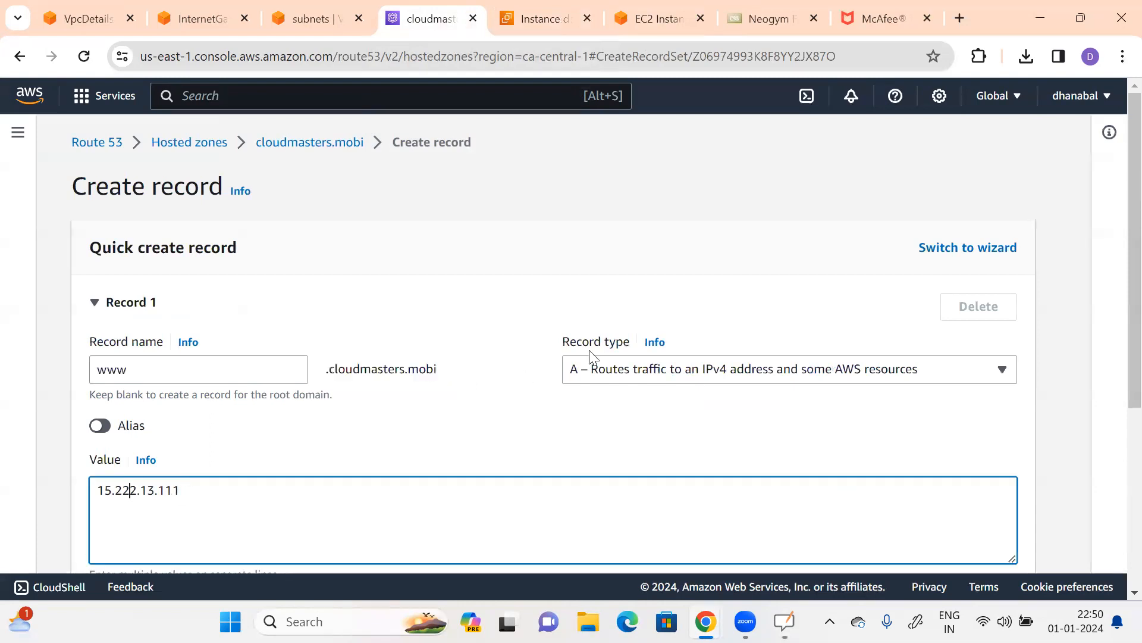
click(633, 370)
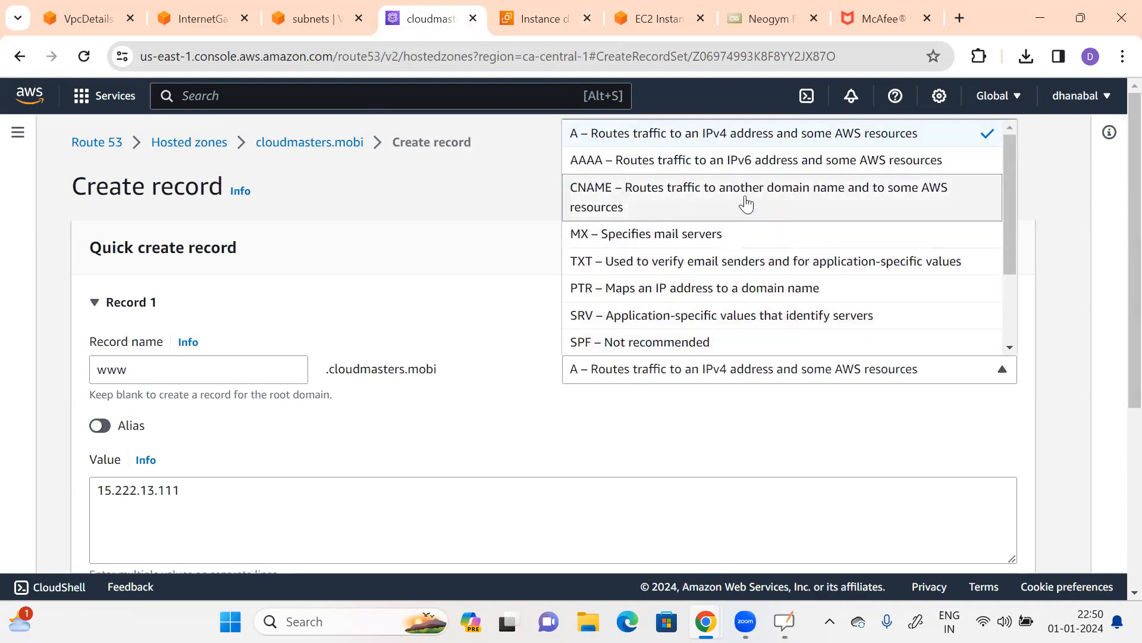
click(583, 140)
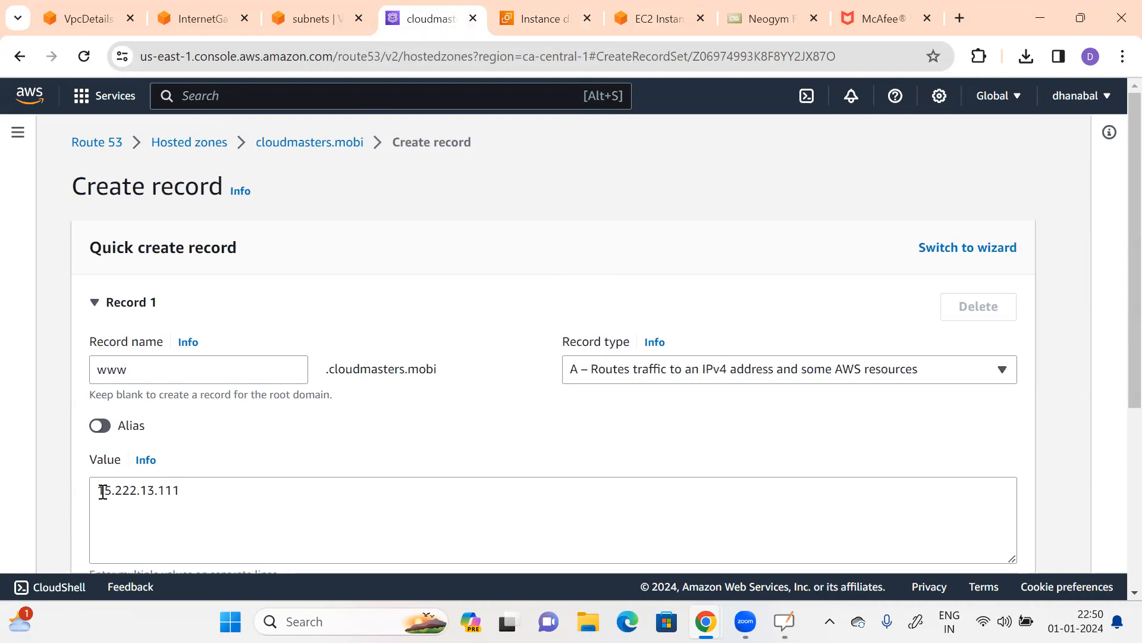
drag(129, 489, 137, 490)
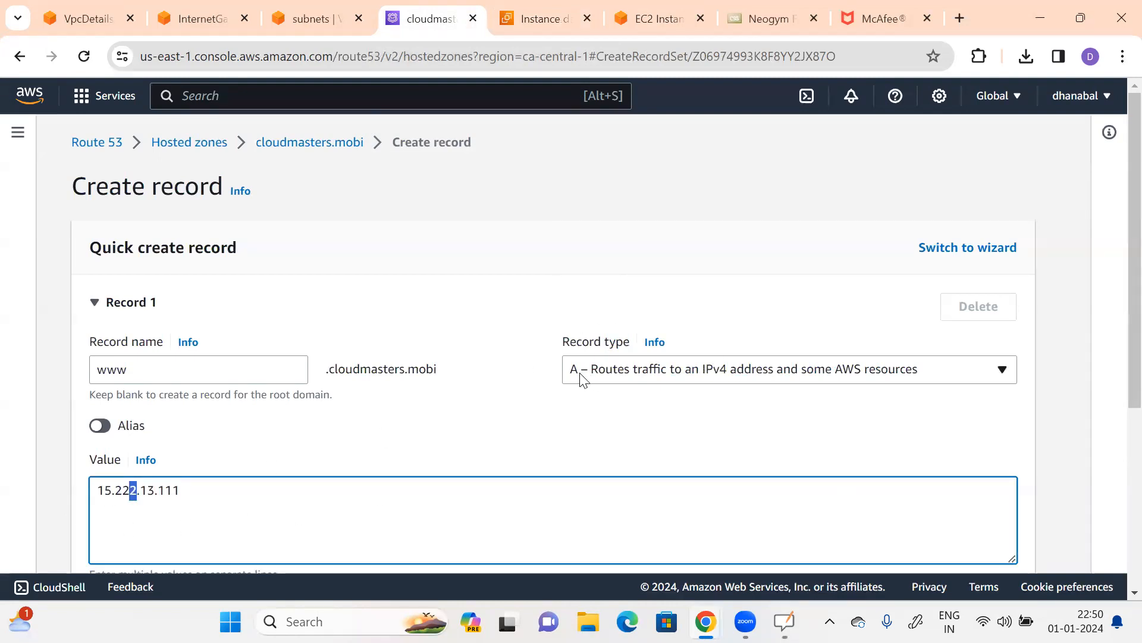
click(639, 373)
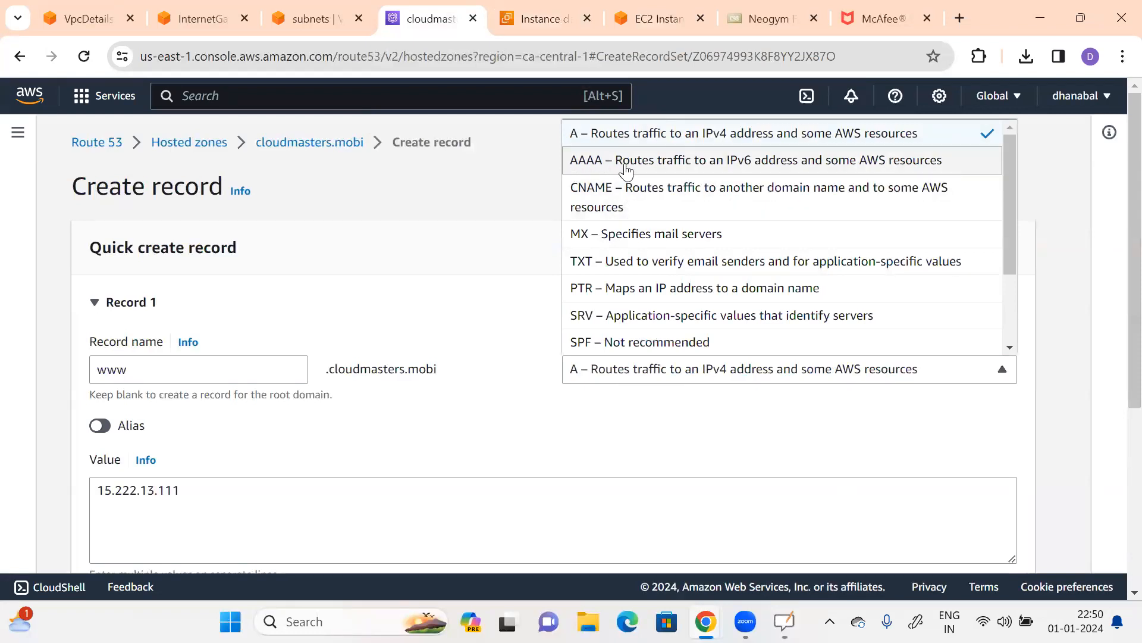
click(626, 134)
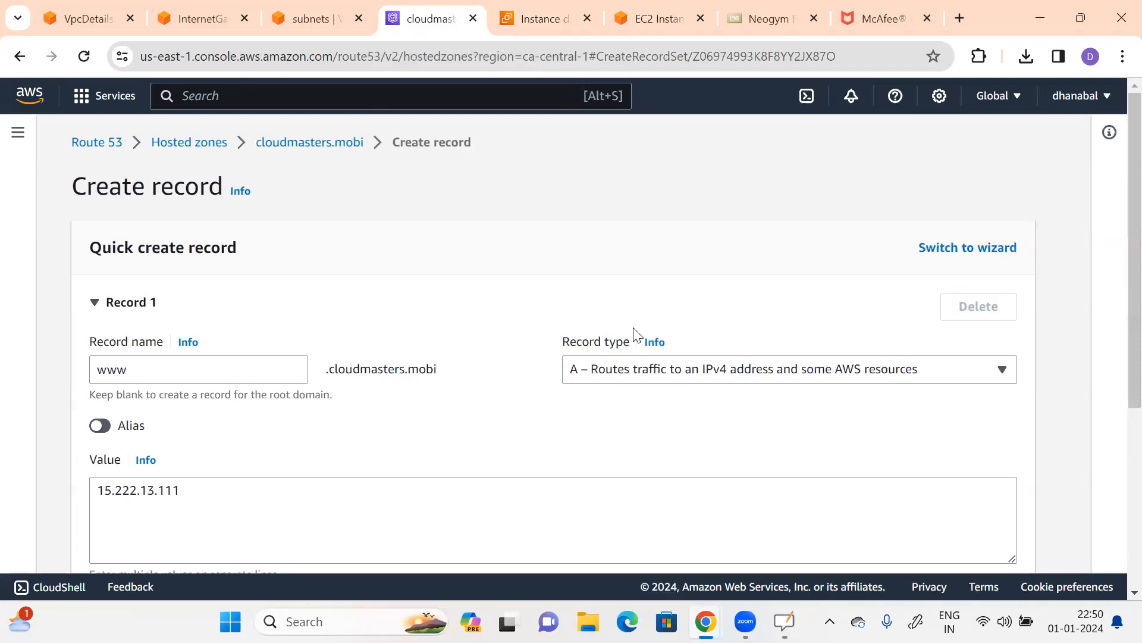
click(625, 373)
click(625, 373)
Step: Create the www record with simple routing and view the record list of hosted zone cloudmasters.mobi
scroll(595, 374, down, 3)
scroll(623, 394, down, 2)
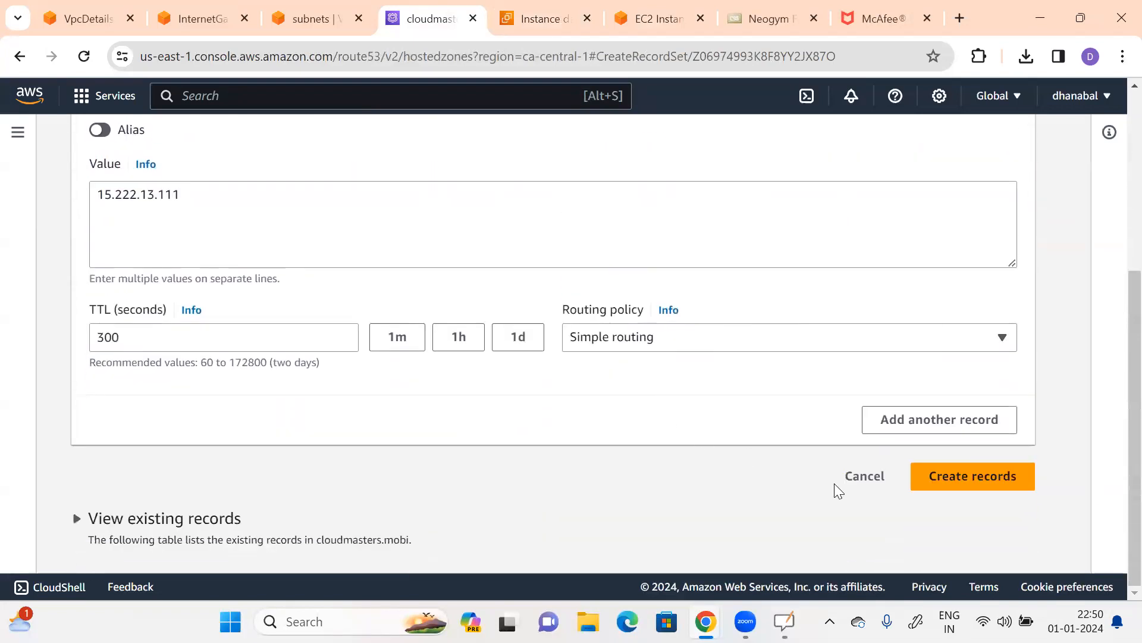
click(952, 483)
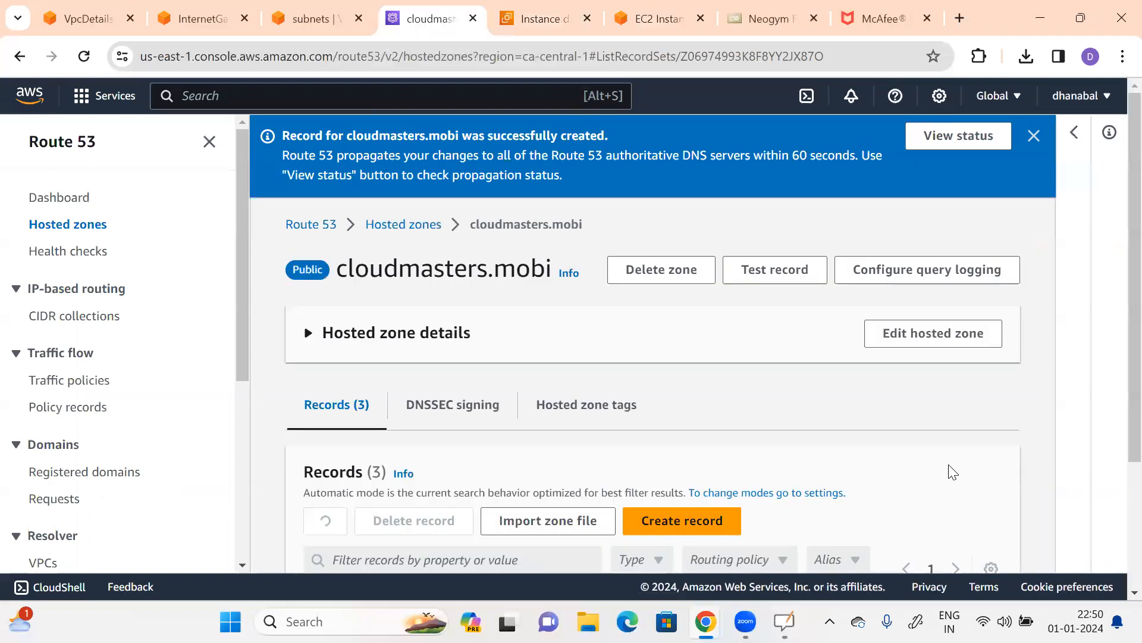
scroll(839, 426, down, 3)
scroll(848, 432, down, 1)
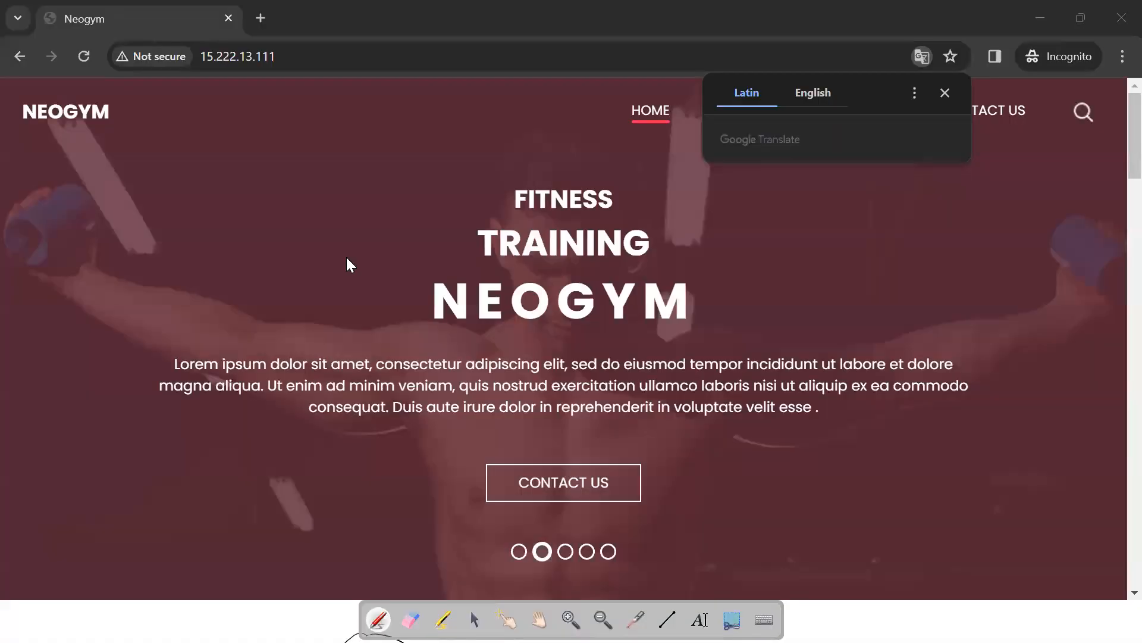
click(260, 18)
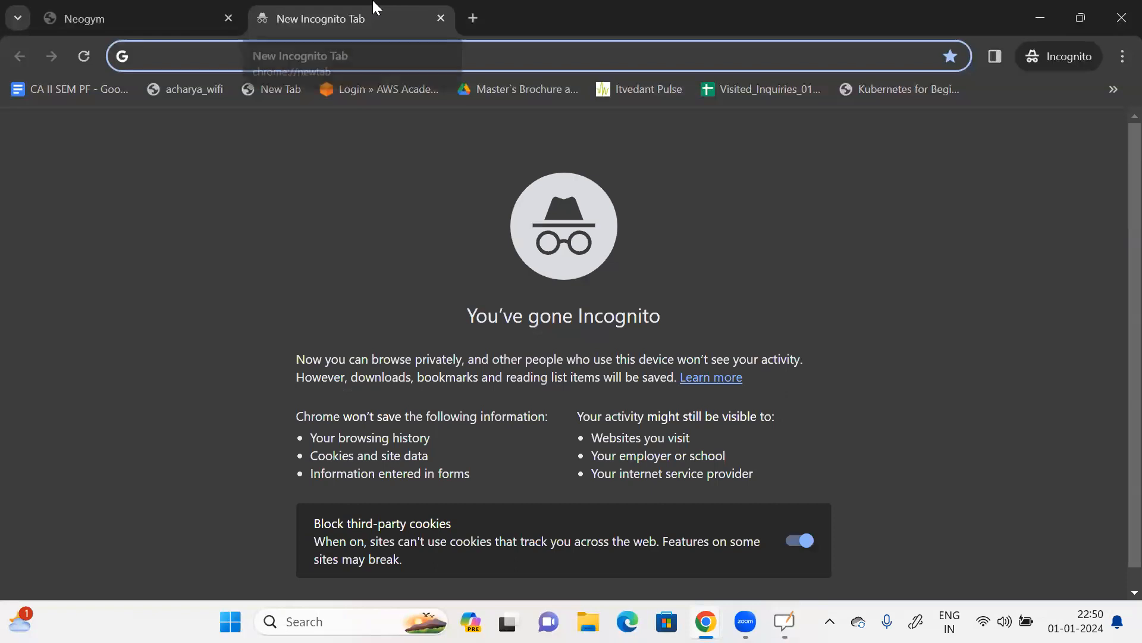
text(www.clou)
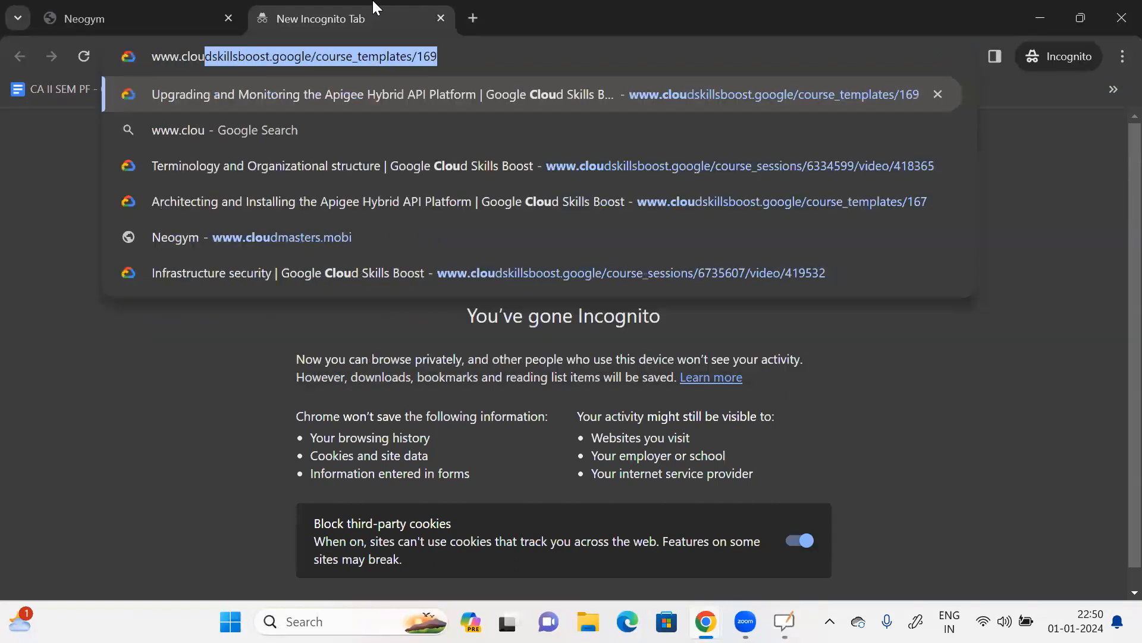
text(dmasters.mobi)
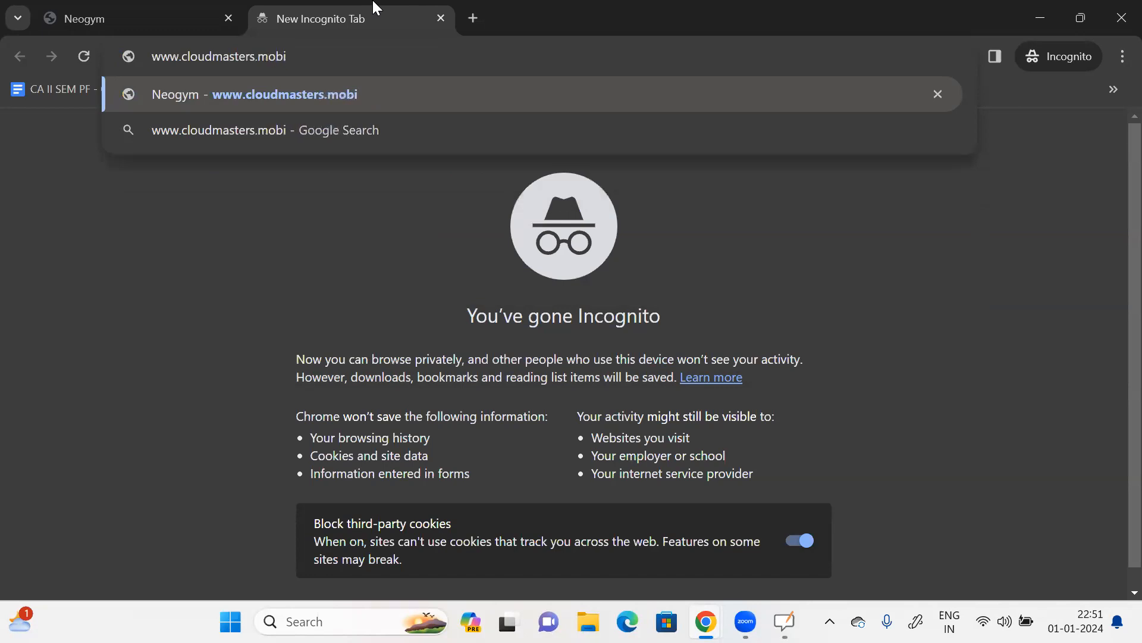
key(Return)
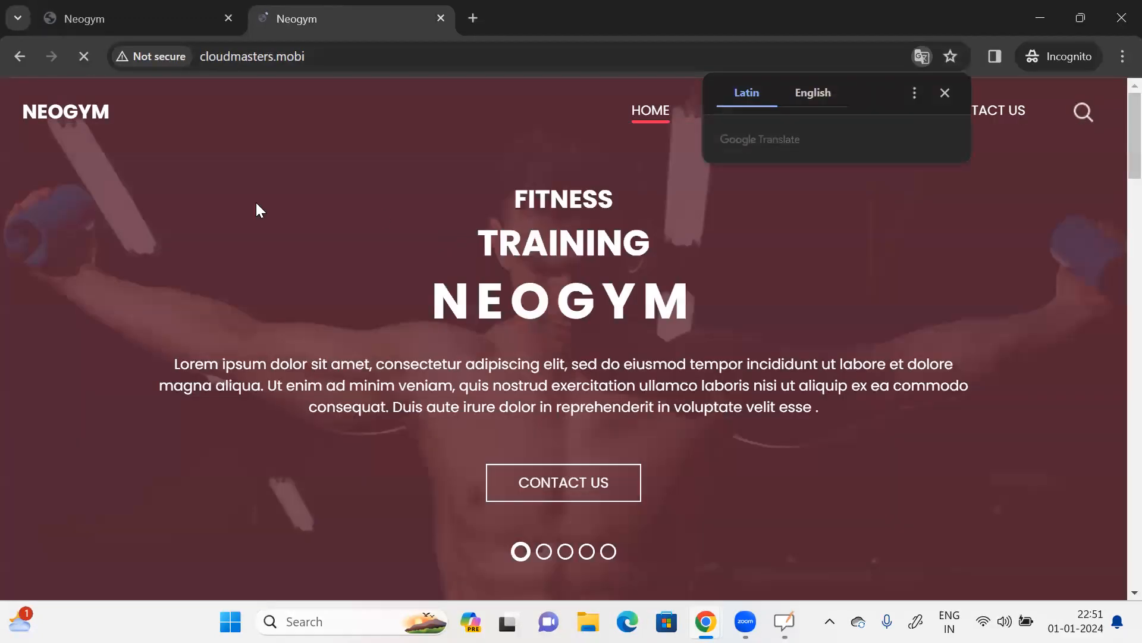
Step: Reload the site by IP address and by domain name in their two tabs to compare them, and glance at the OpenBoard diagram
click(110, 18)
click(286, 55)
key(Return)
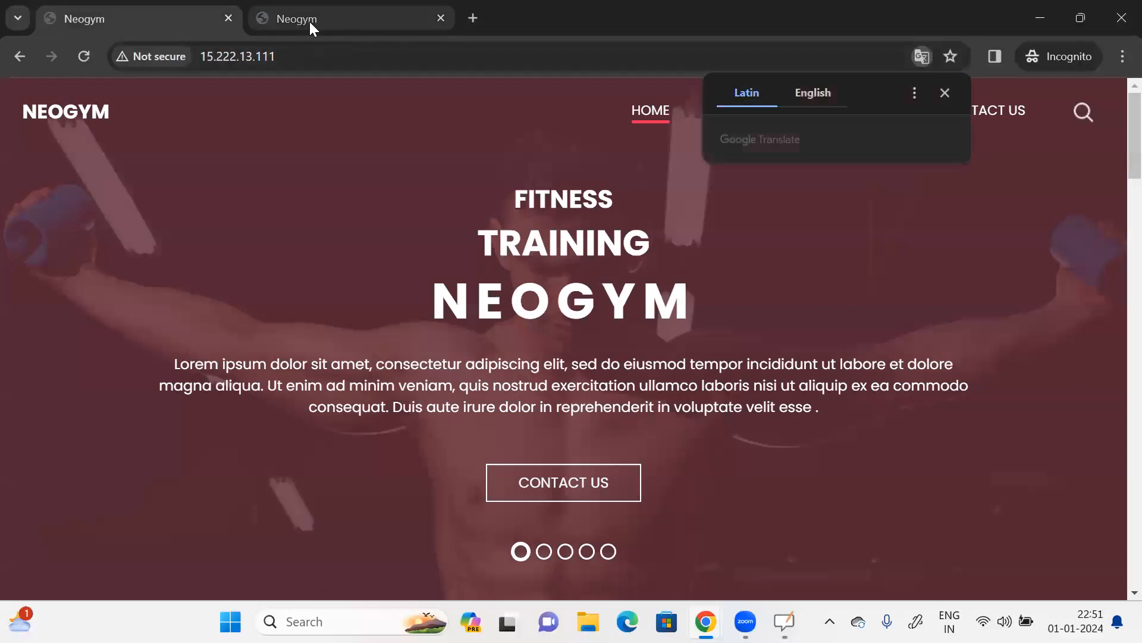
click(310, 21)
click(327, 48)
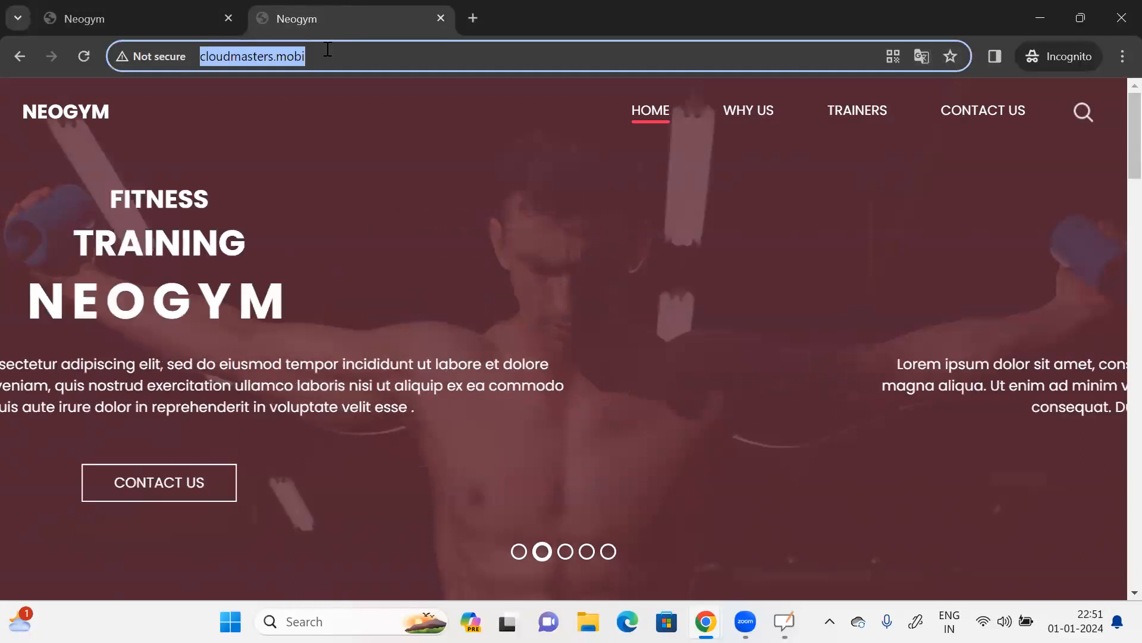
key(Return)
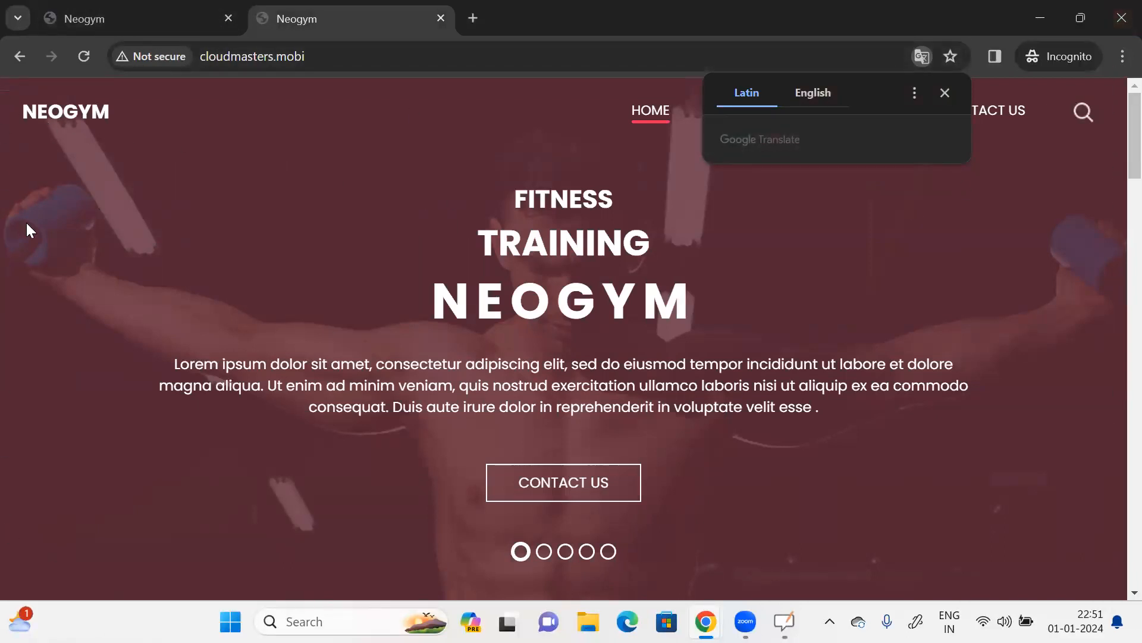
key(alt+Tab)
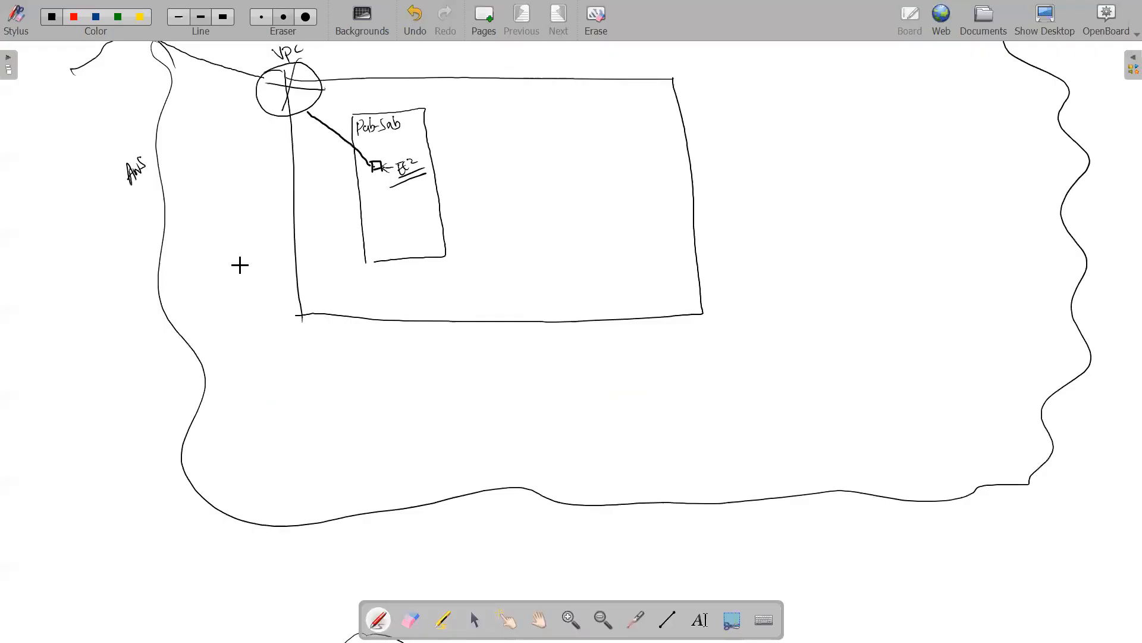
key(alt+Tab)
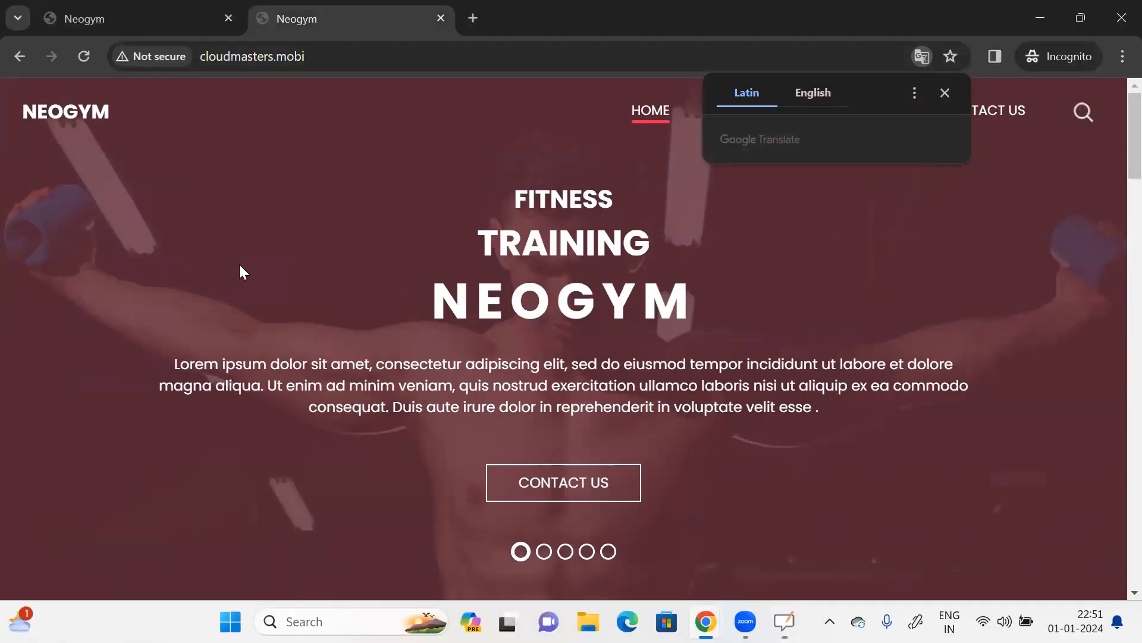